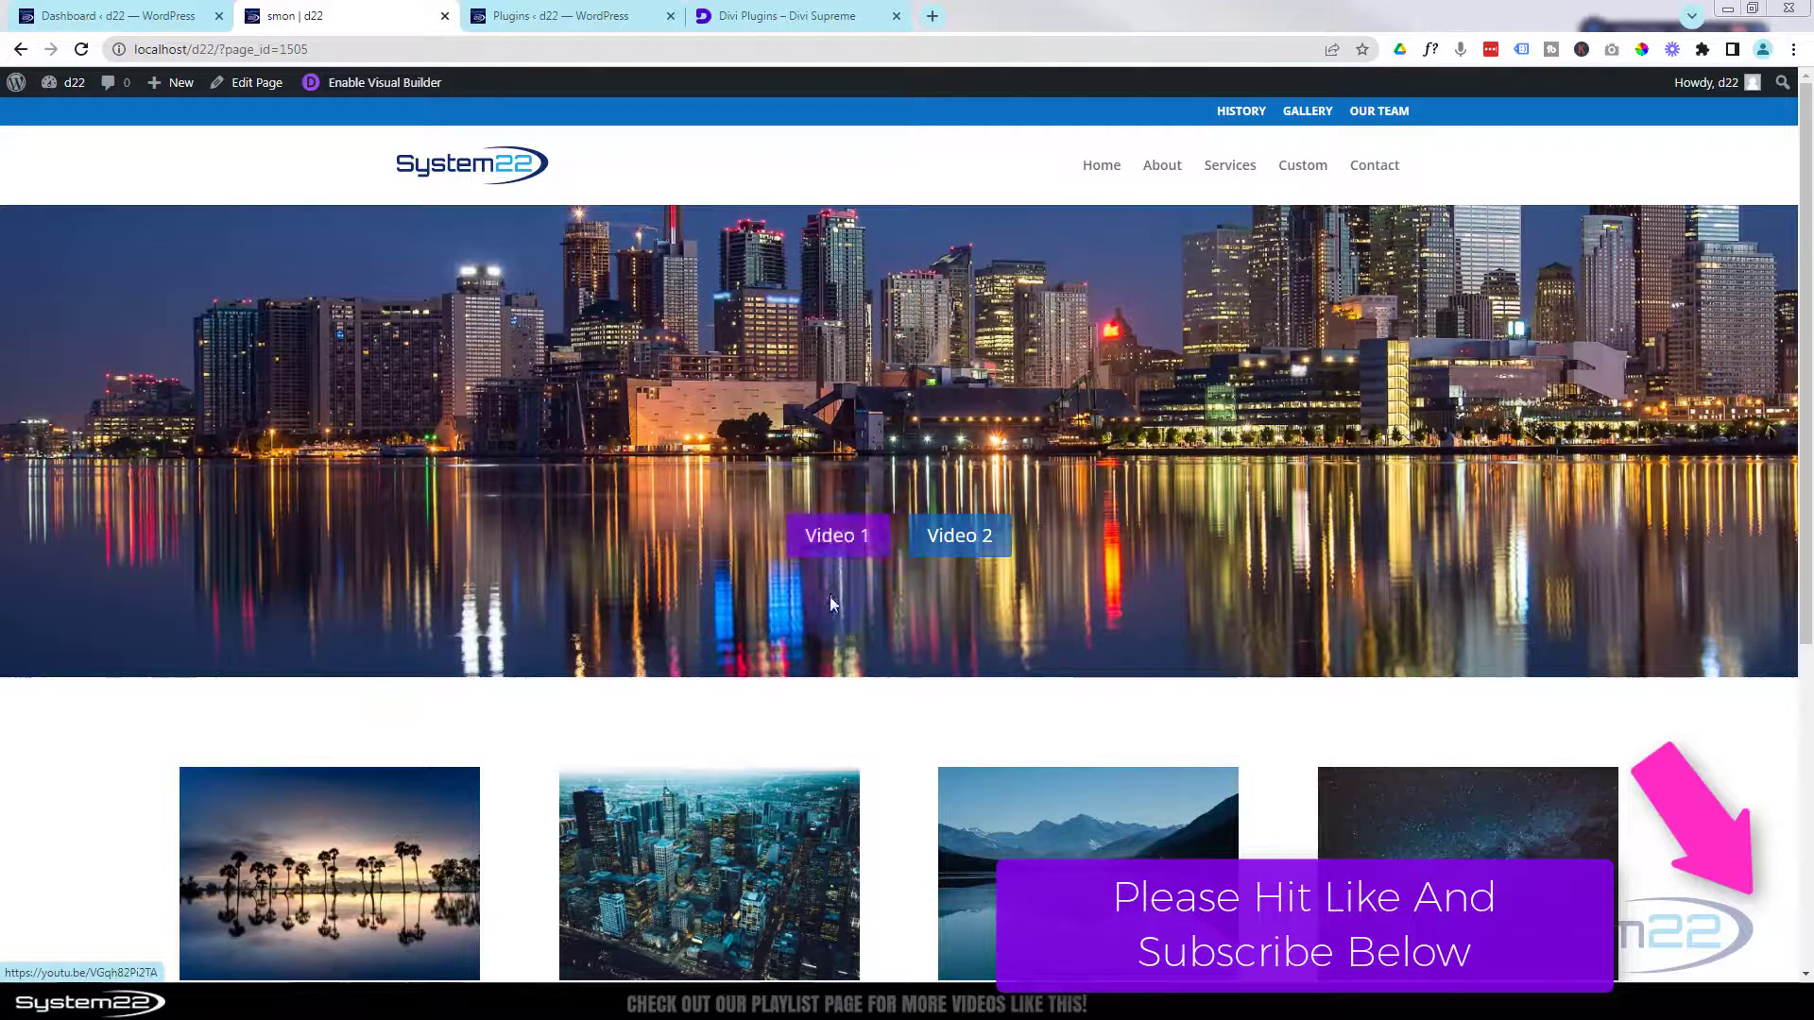
# Preview the Video 1 and Video 2 buttons' lightboxes on the finished page, playing and closing each video
pyautogui.click(814, 636)
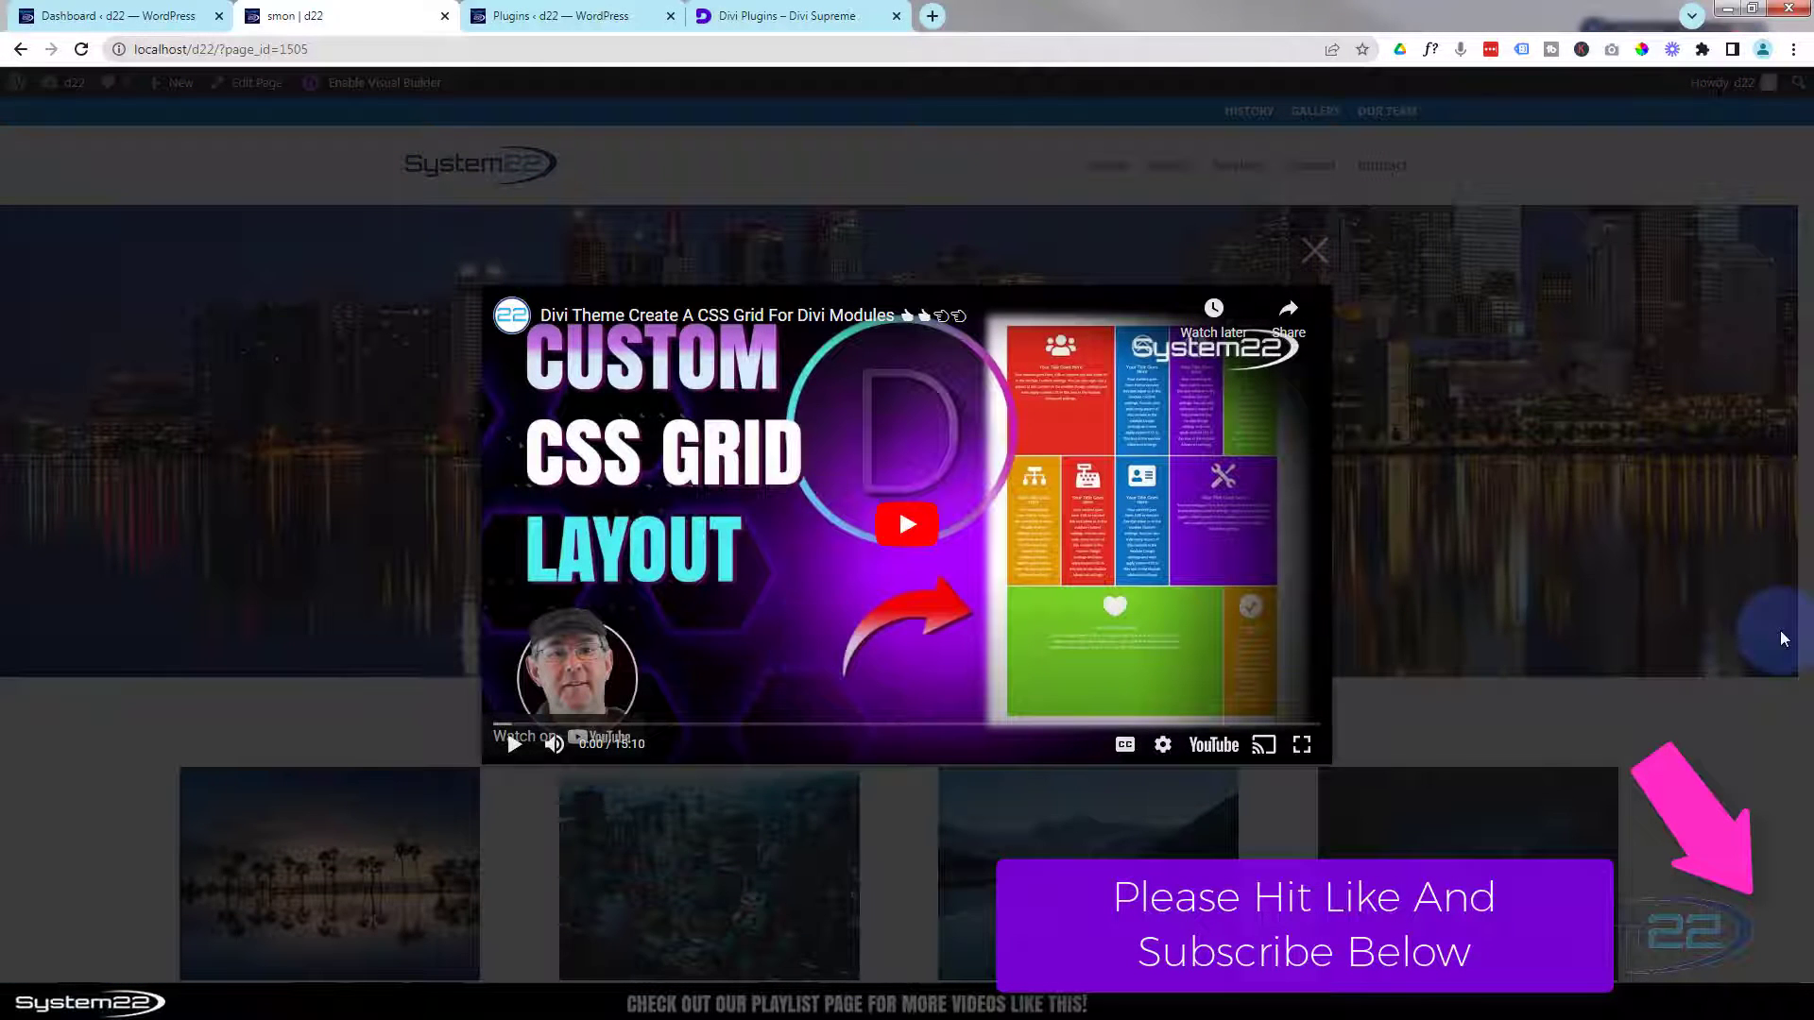
pyautogui.click(905, 537)
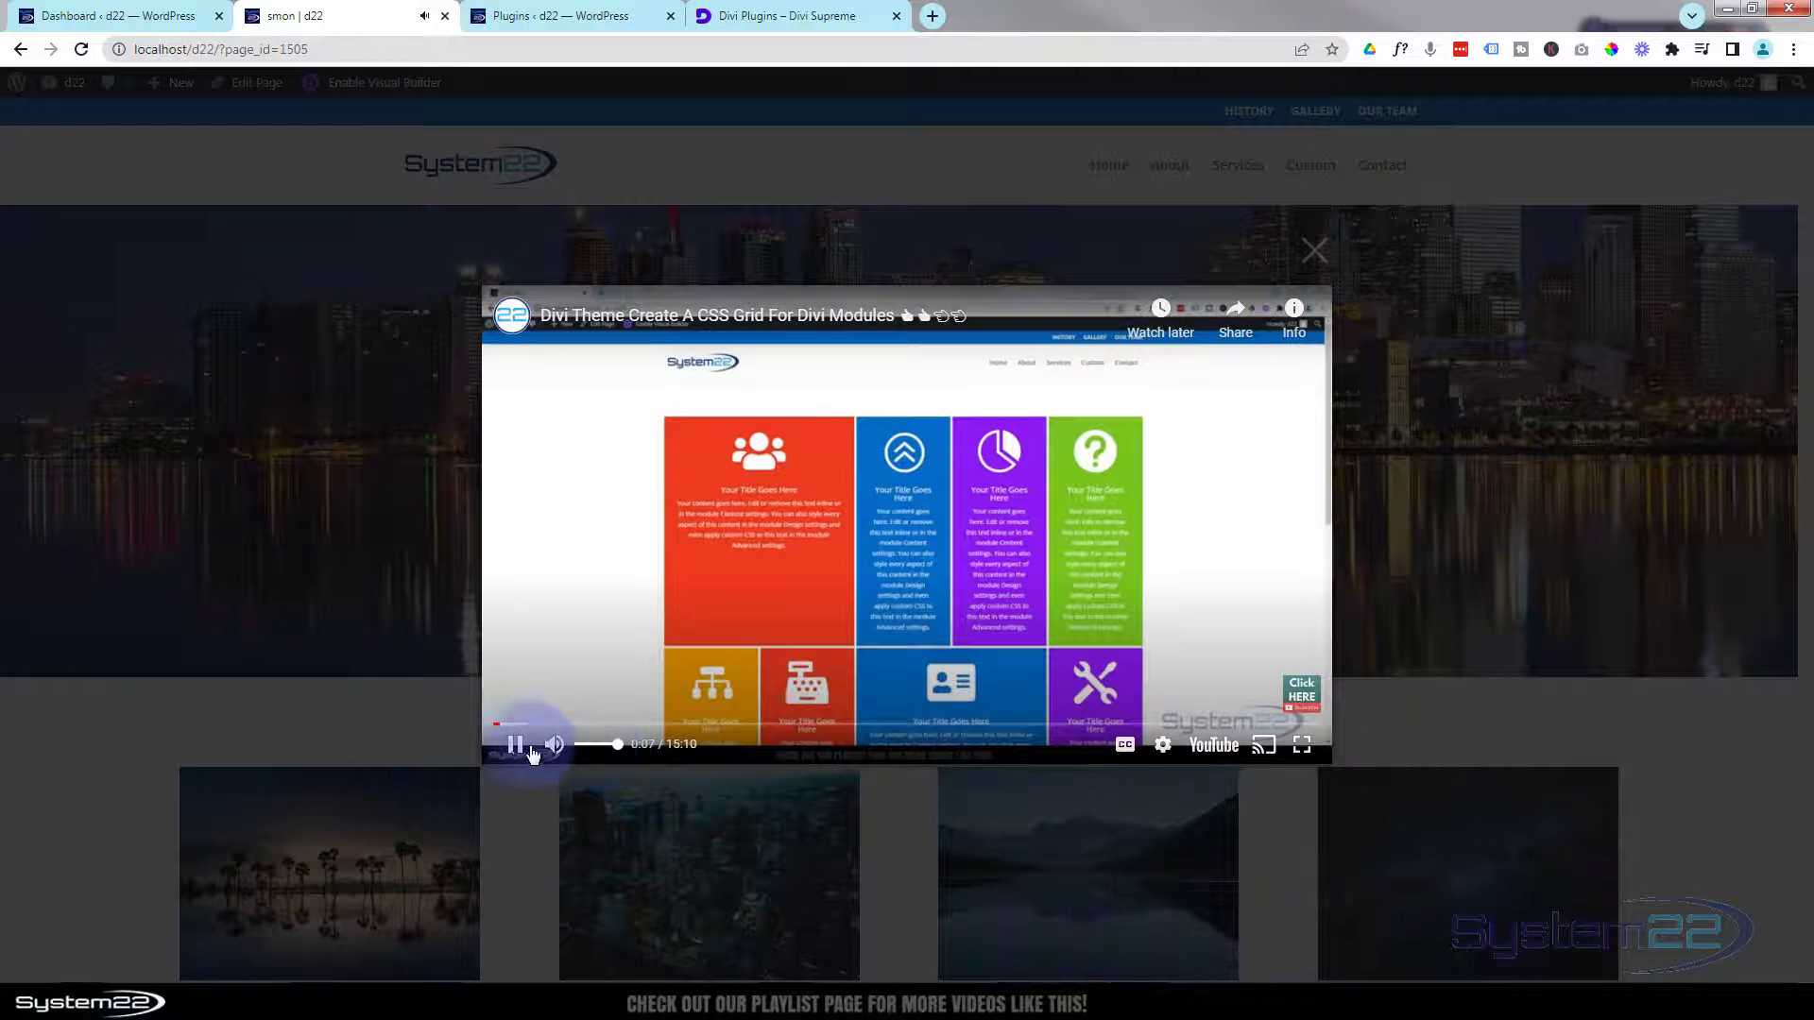
pyautogui.click(1326, 253)
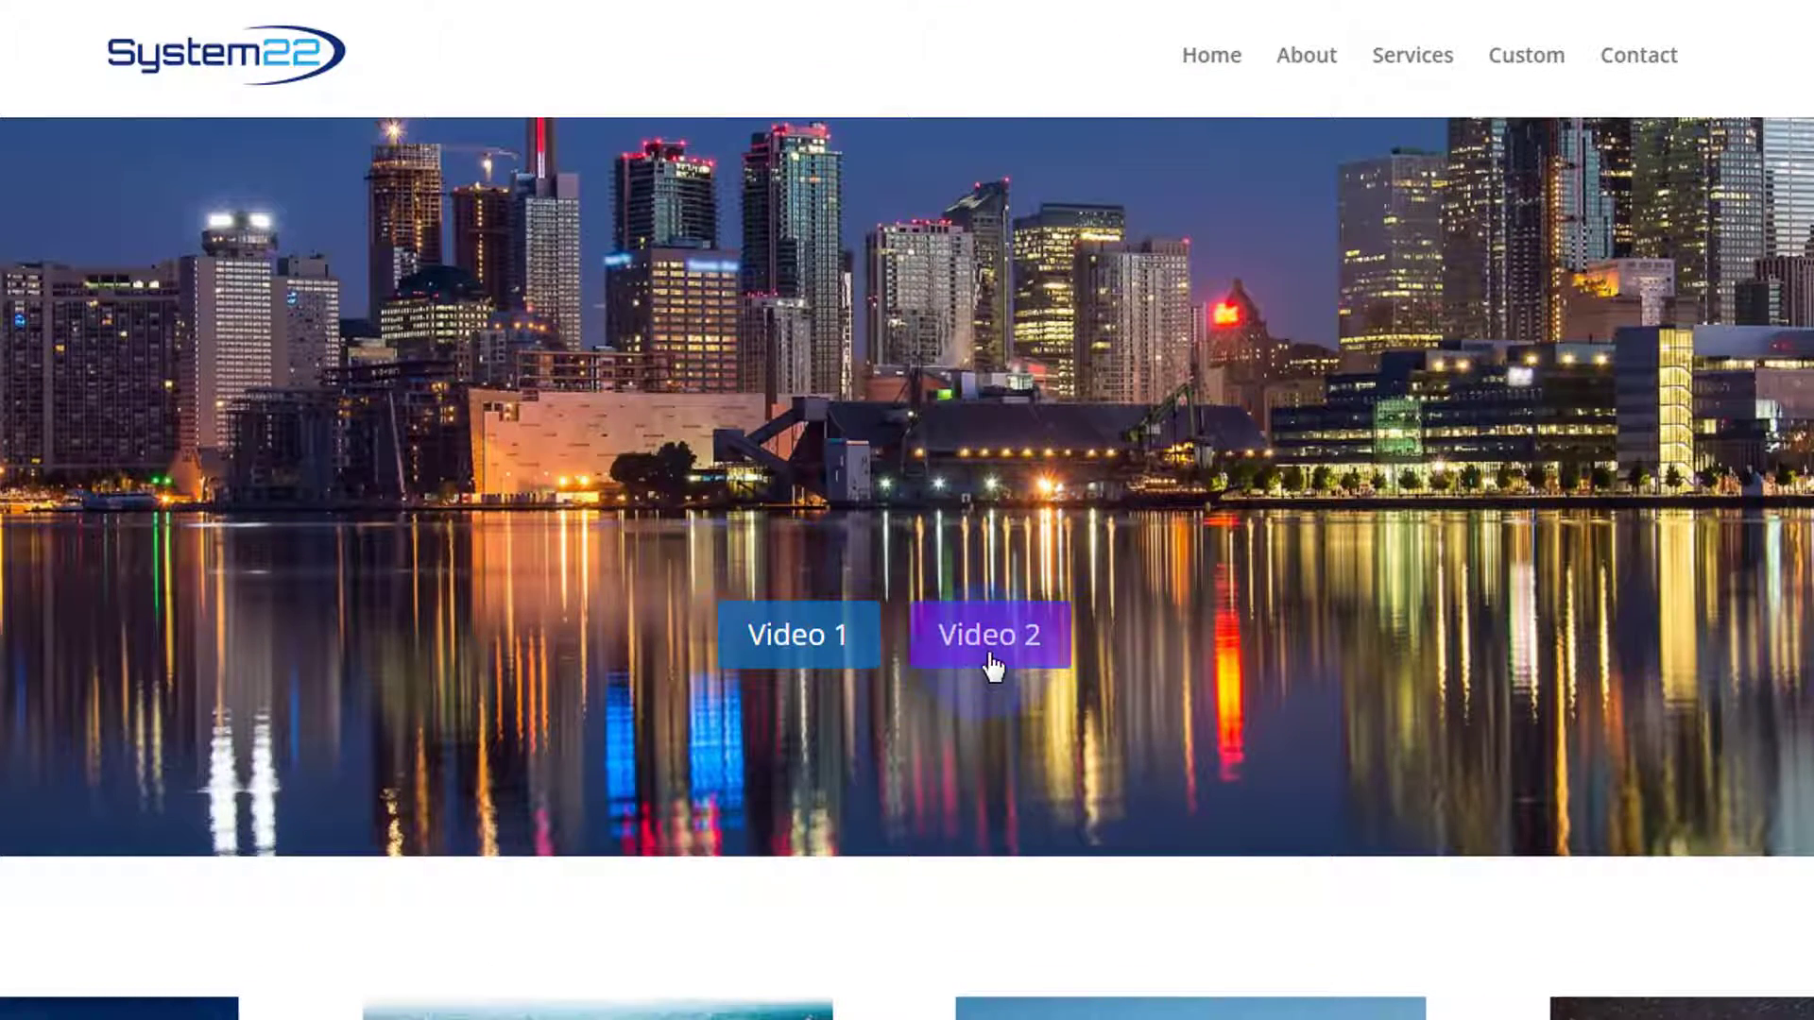
pyautogui.click(990, 662)
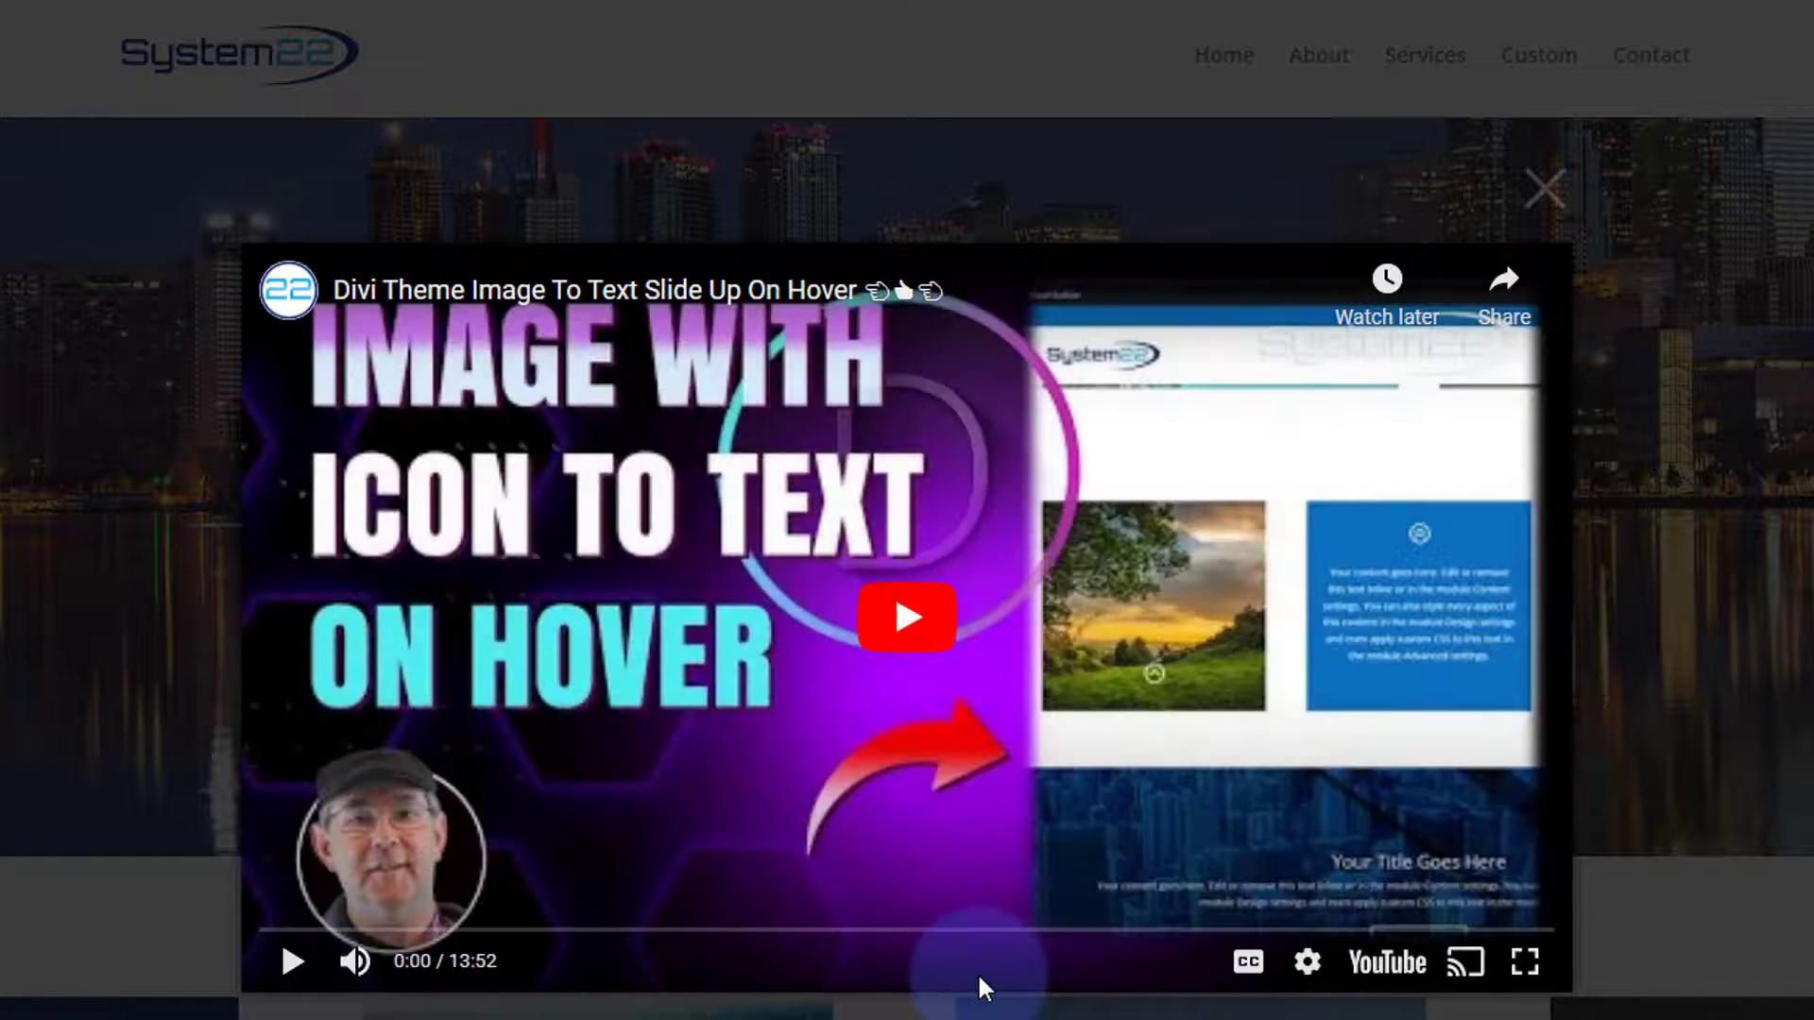
pyautogui.click(917, 638)
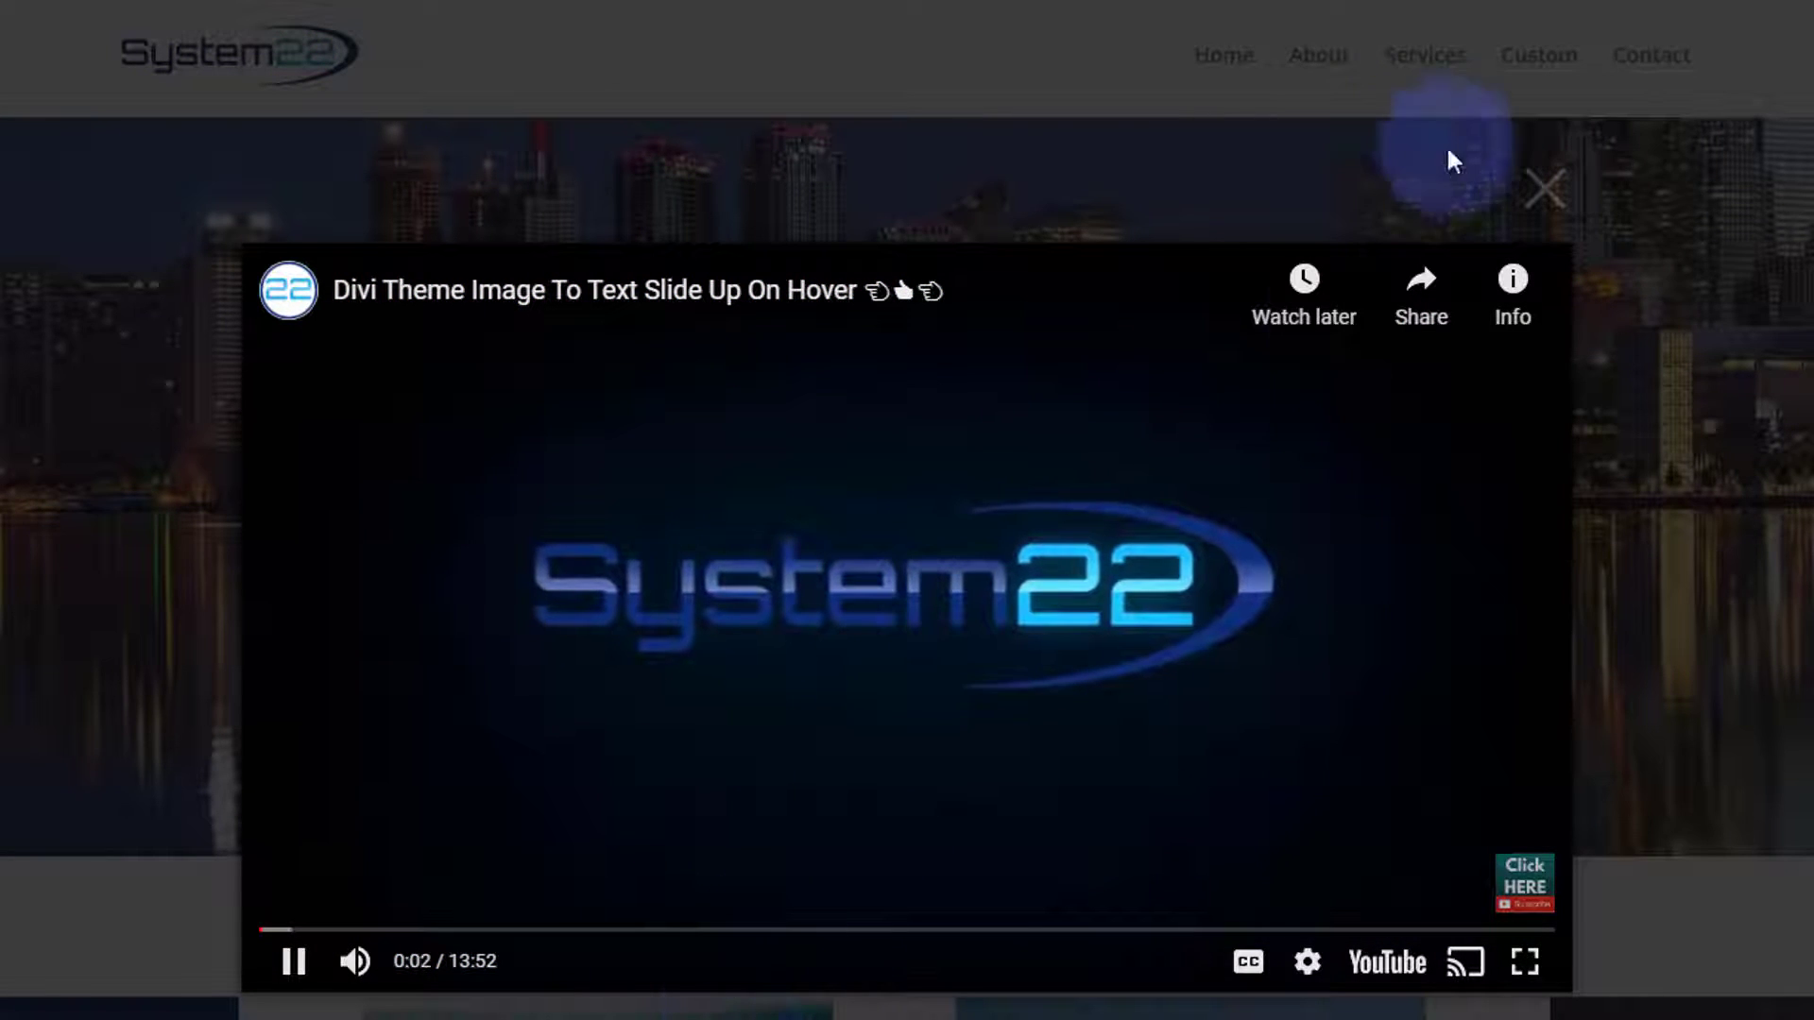
pyautogui.click(1552, 202)
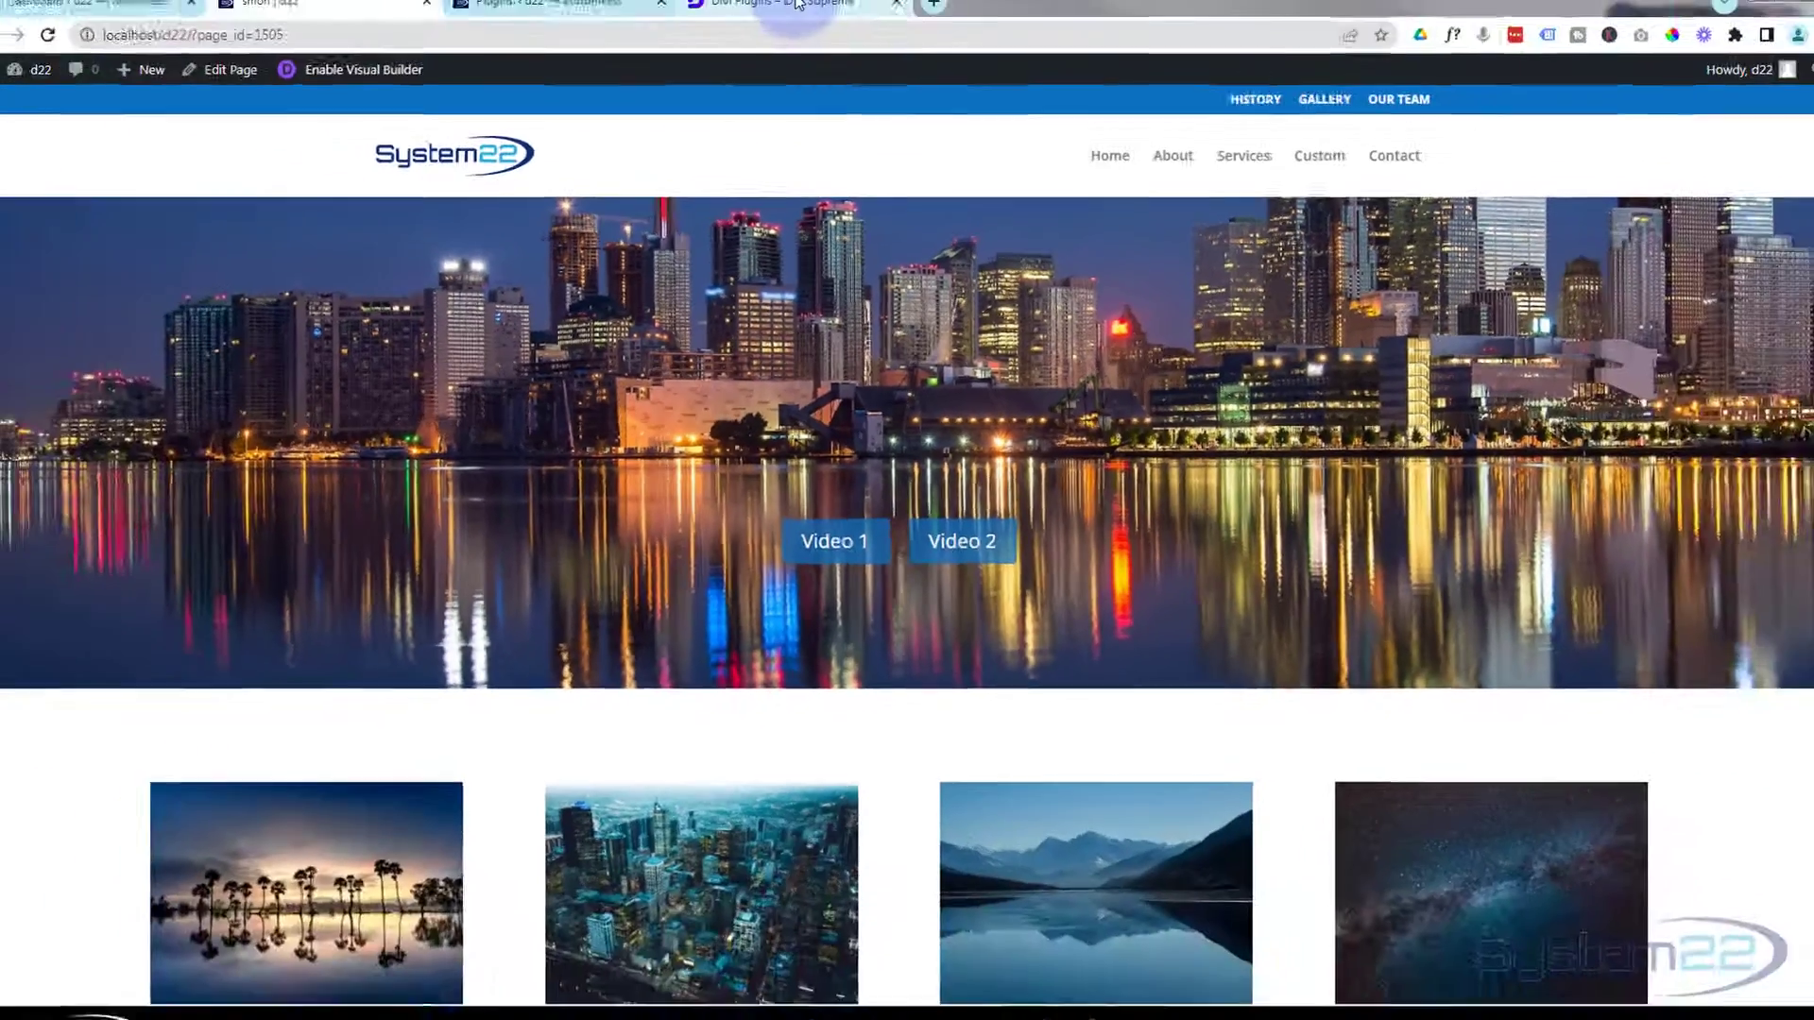
# Switch to the Divi Supreme plugins page, open the Supreme Modules Lite information and go to its free download
pyautogui.click(801, 16)
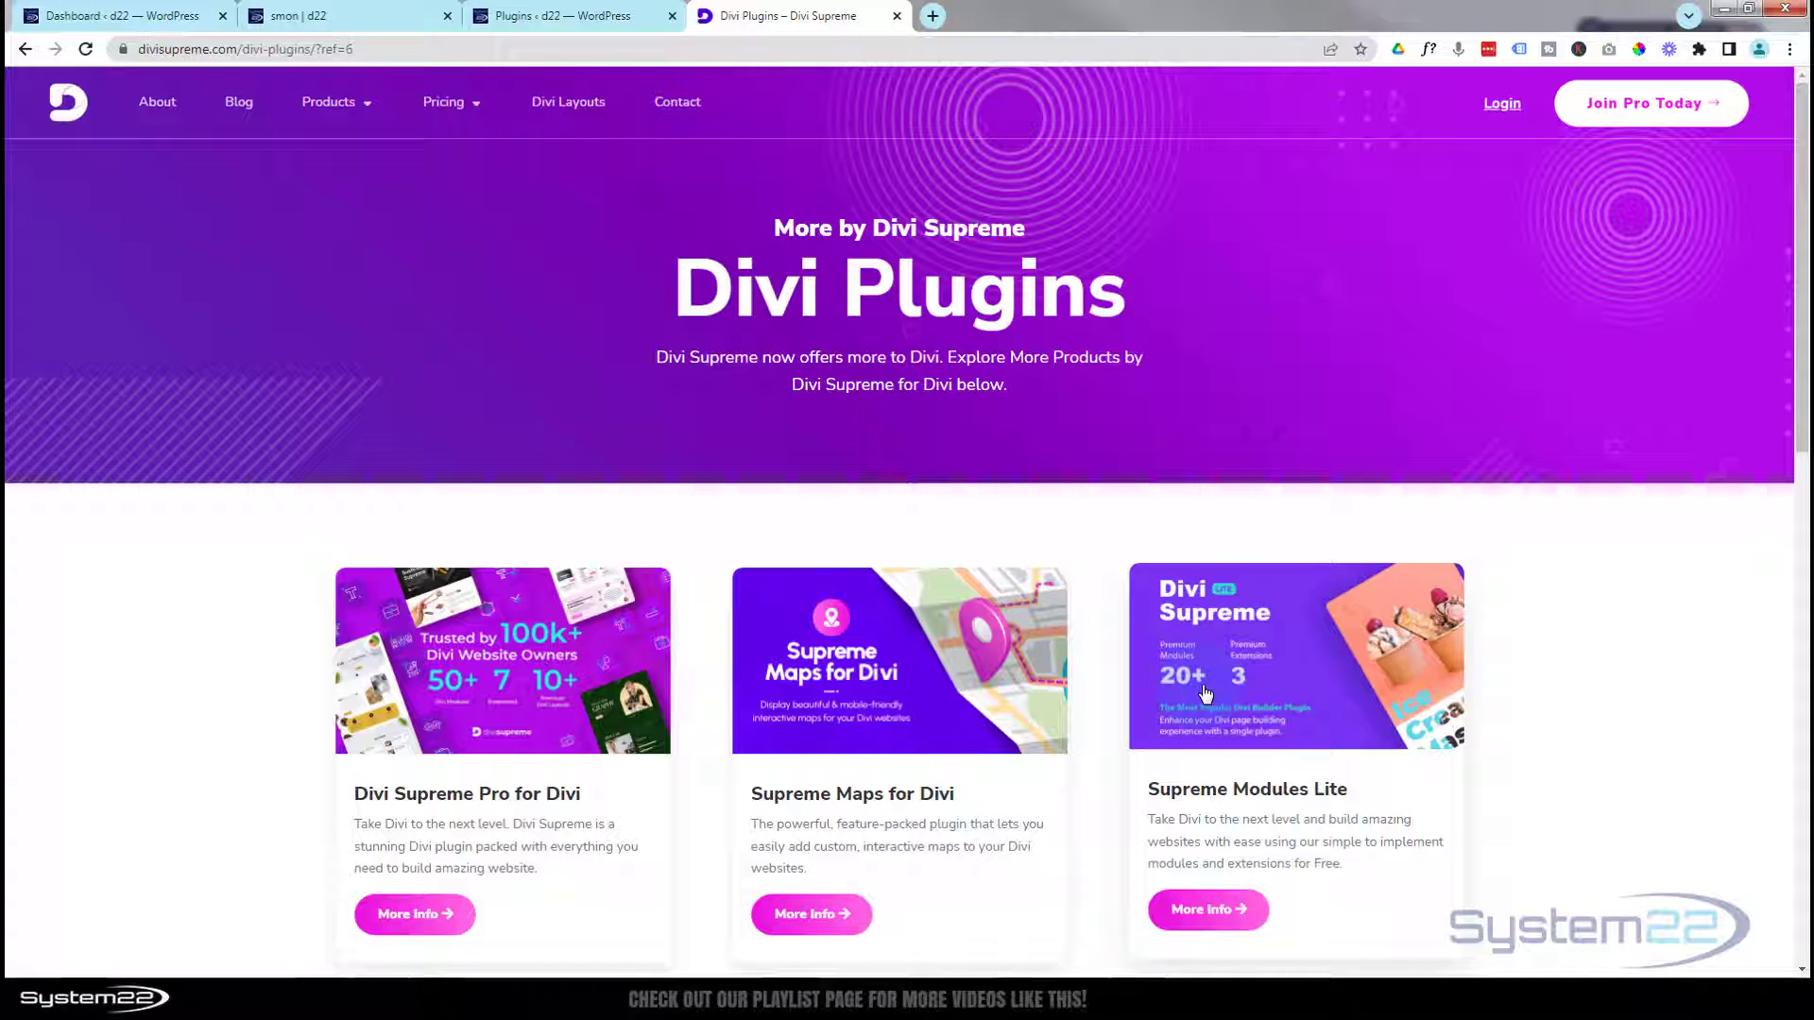
pyautogui.click(1223, 914)
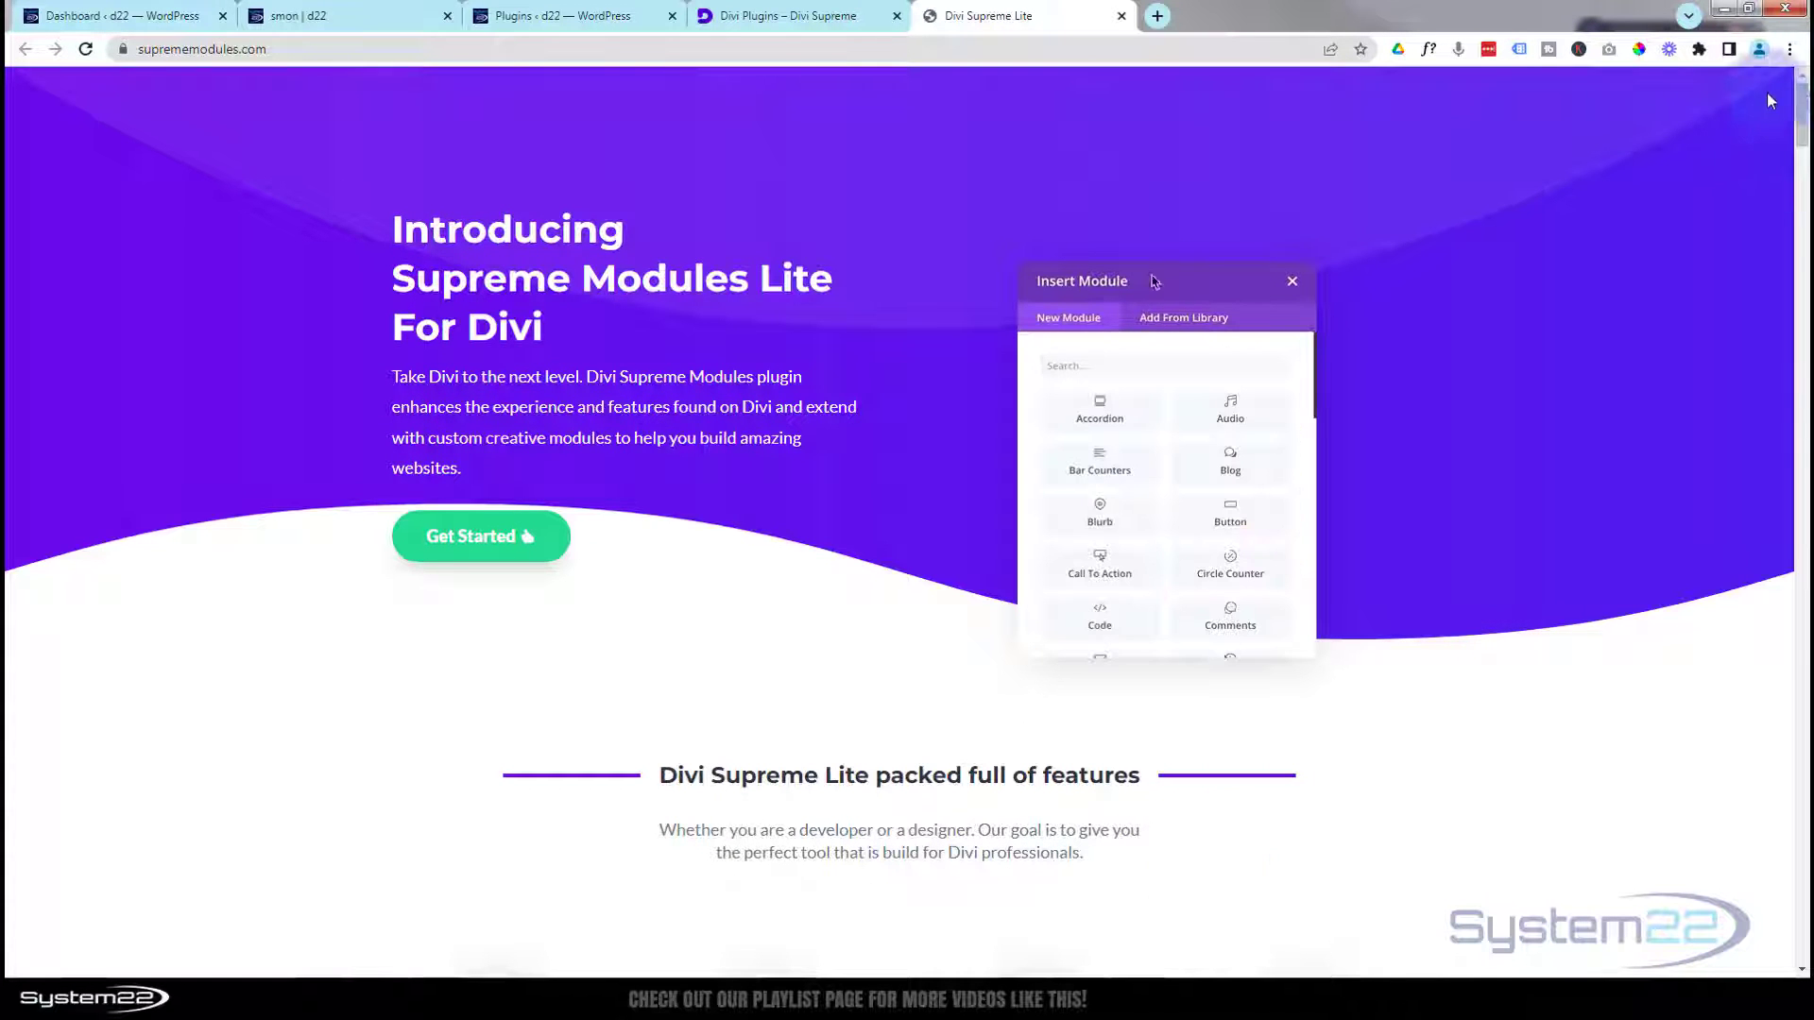
pyautogui.click(1807, 770)
pyautogui.moveTo(1808, 773); pyautogui.dragTo(1808, 973)
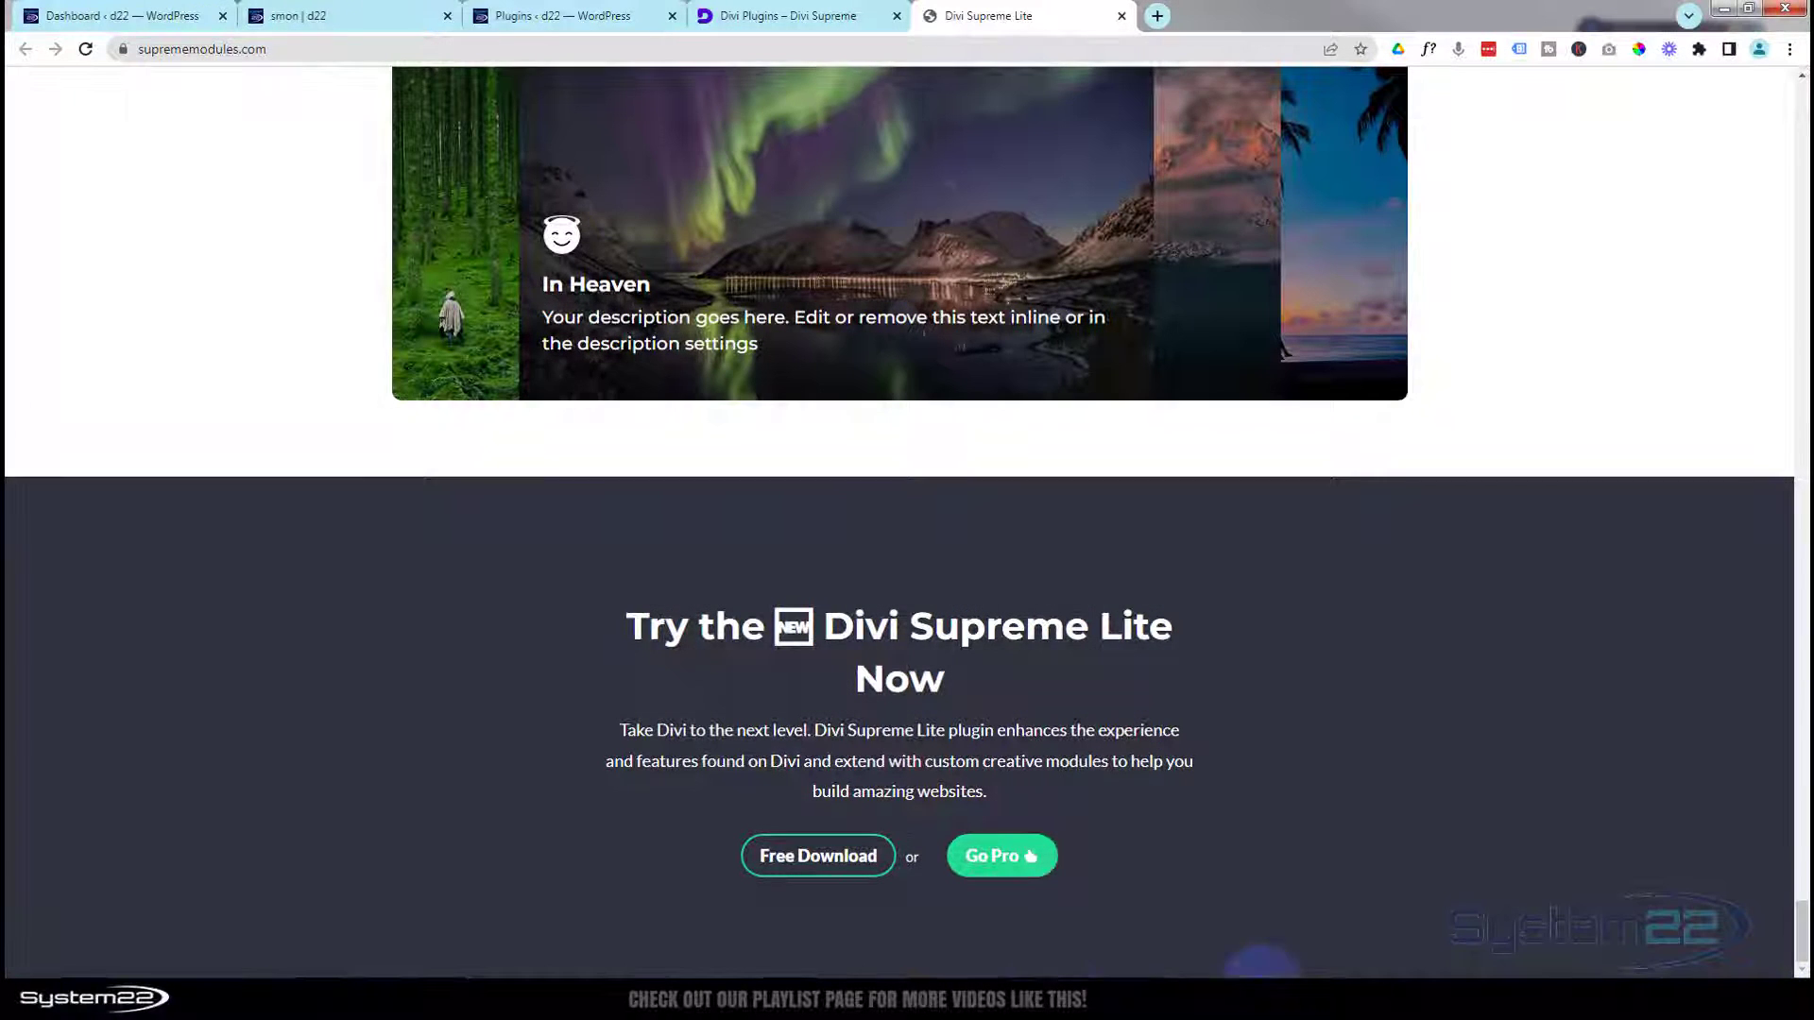
pyautogui.click(836, 859)
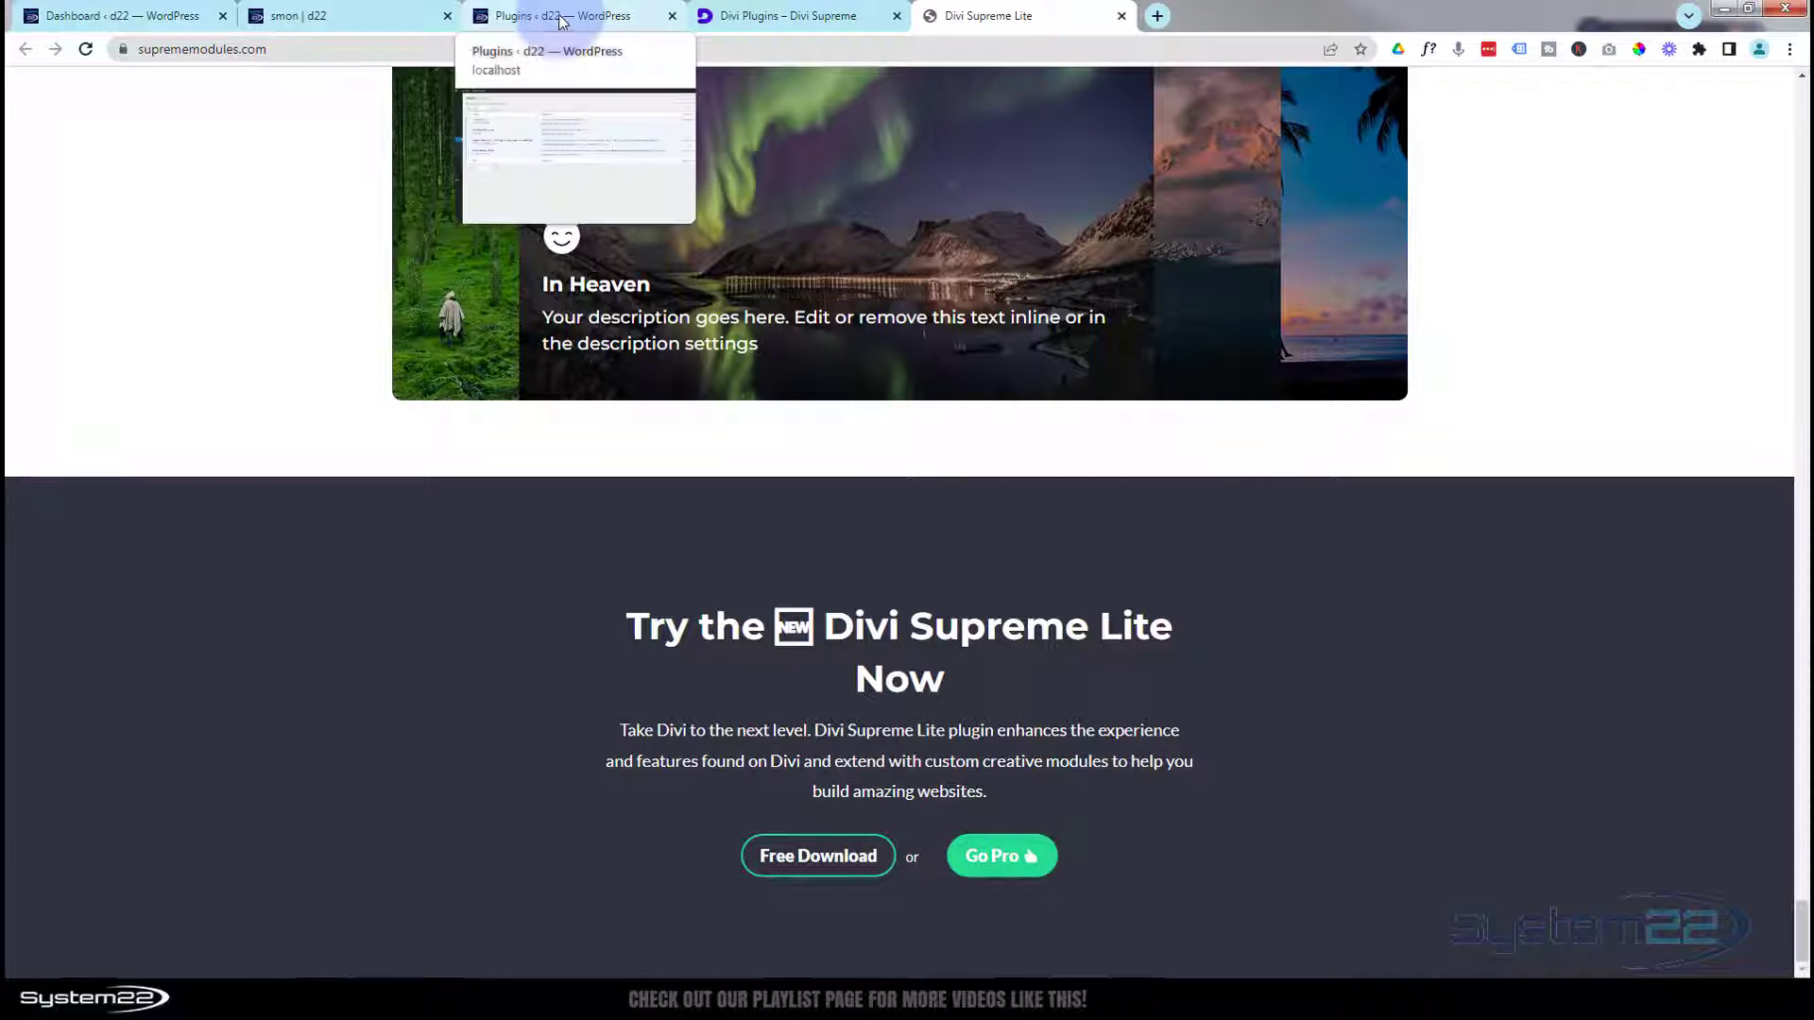
# In the smon page's Visual Builder, delete the skyline section and insert a regular section with a single-column row below the image gallery
pyautogui.click(342, 17)
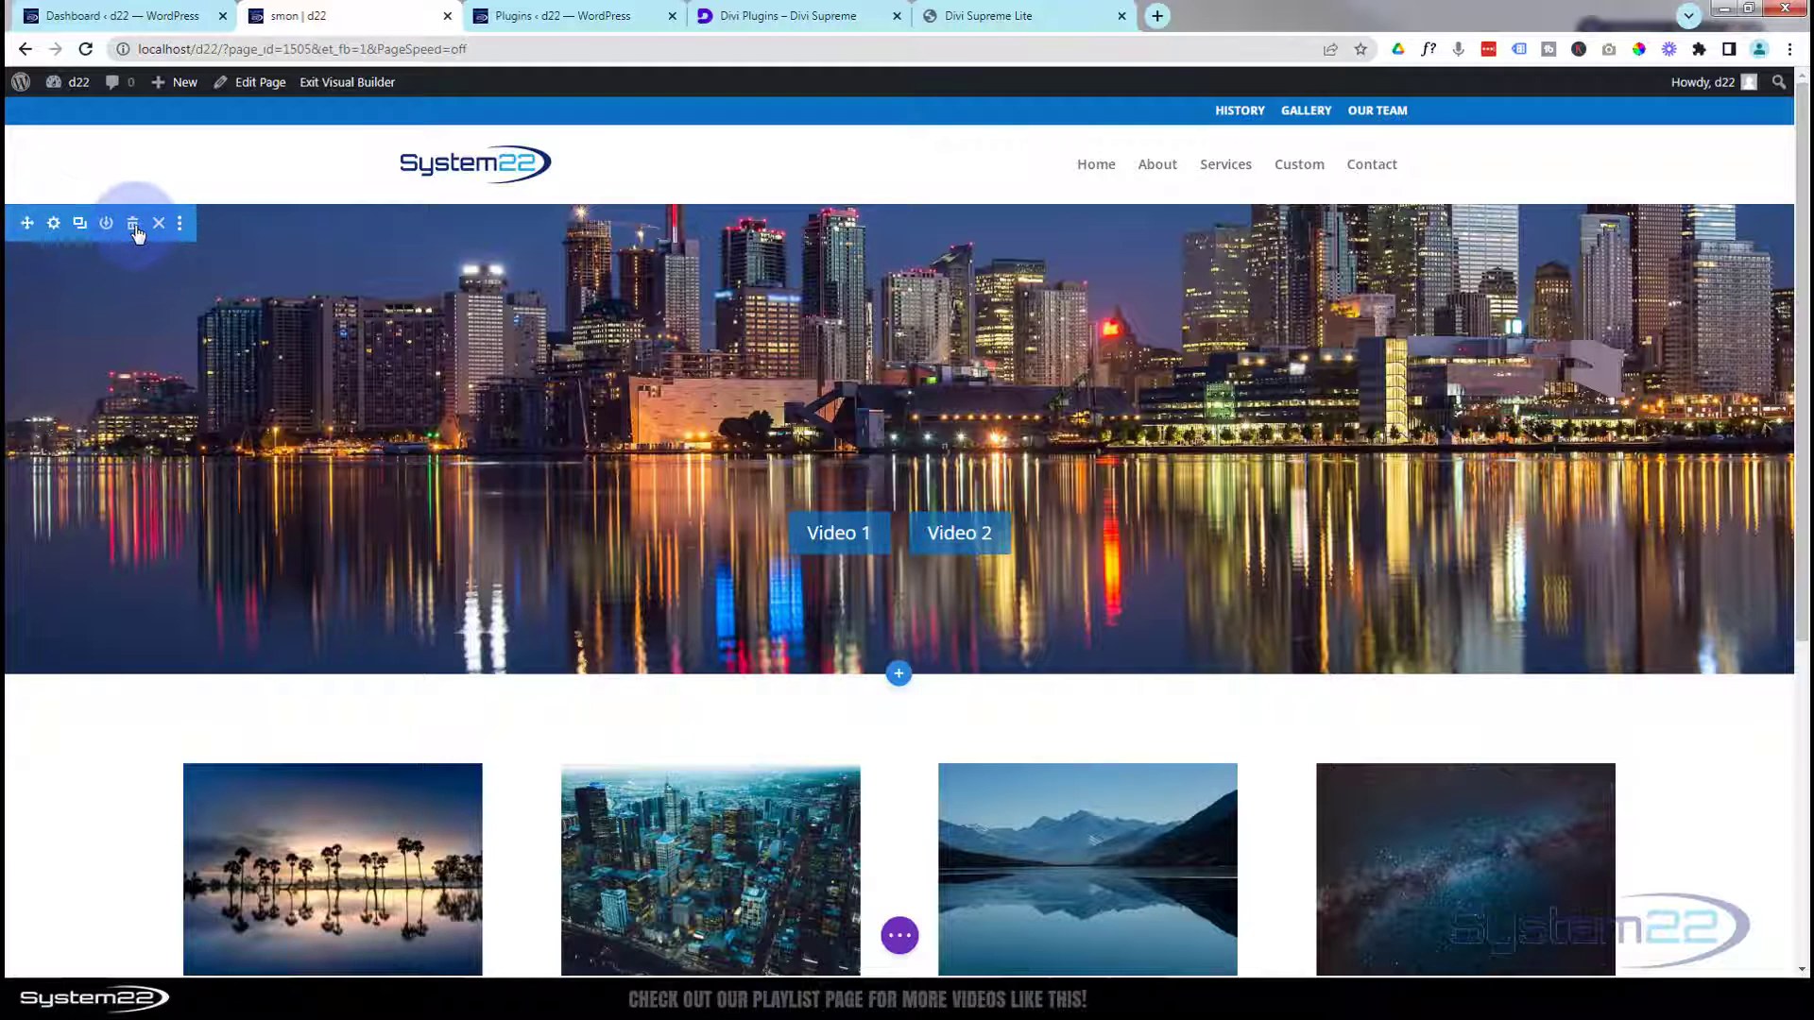
pyautogui.click(133, 228)
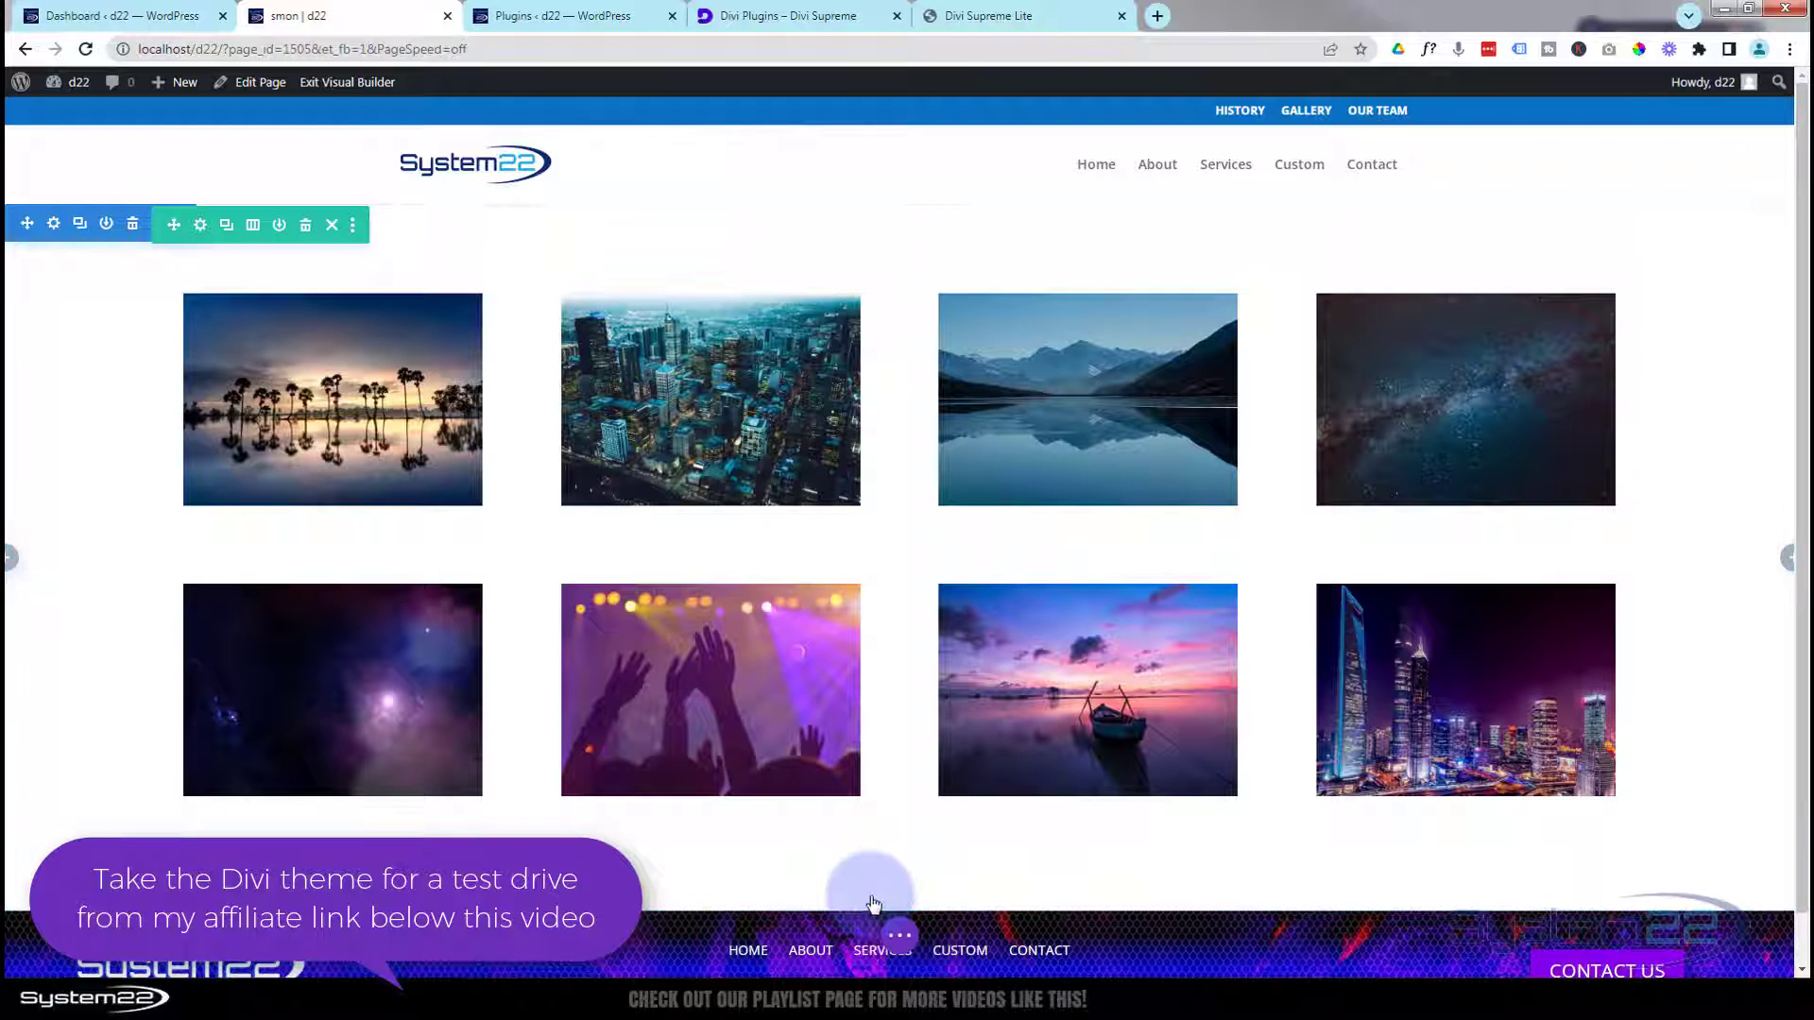
pyautogui.click(873, 904)
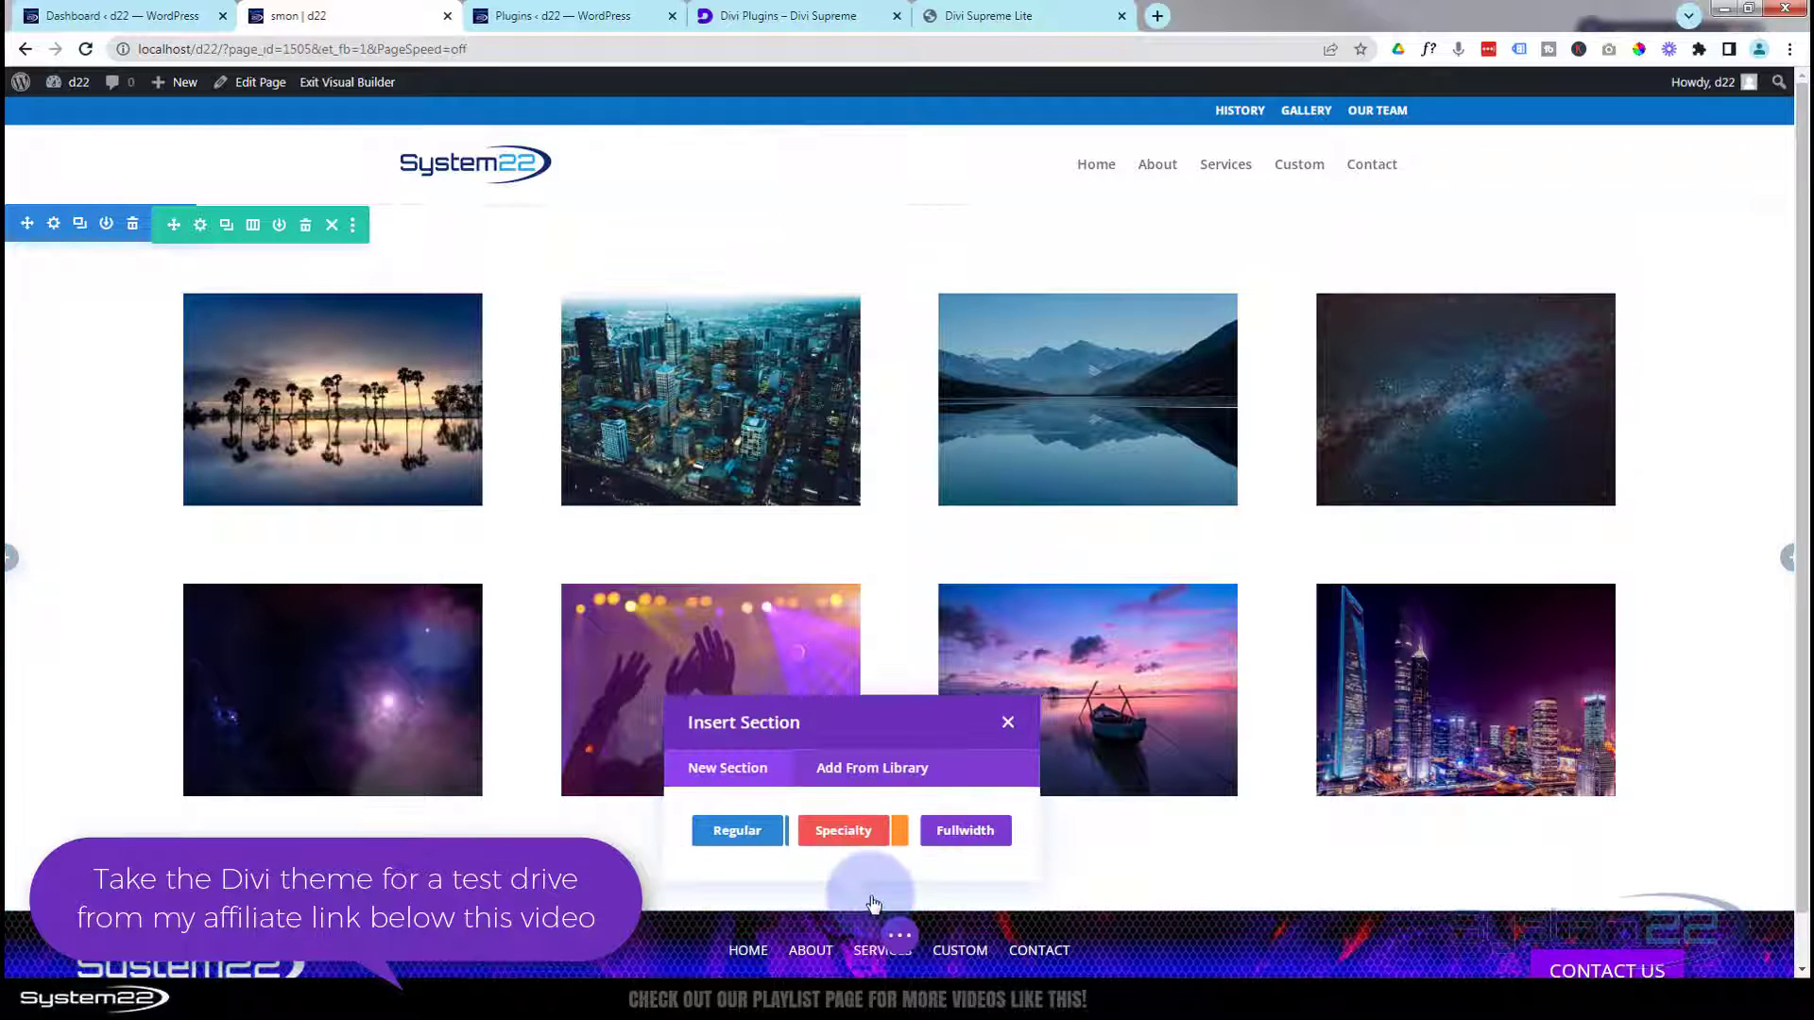
pyautogui.click(737, 831)
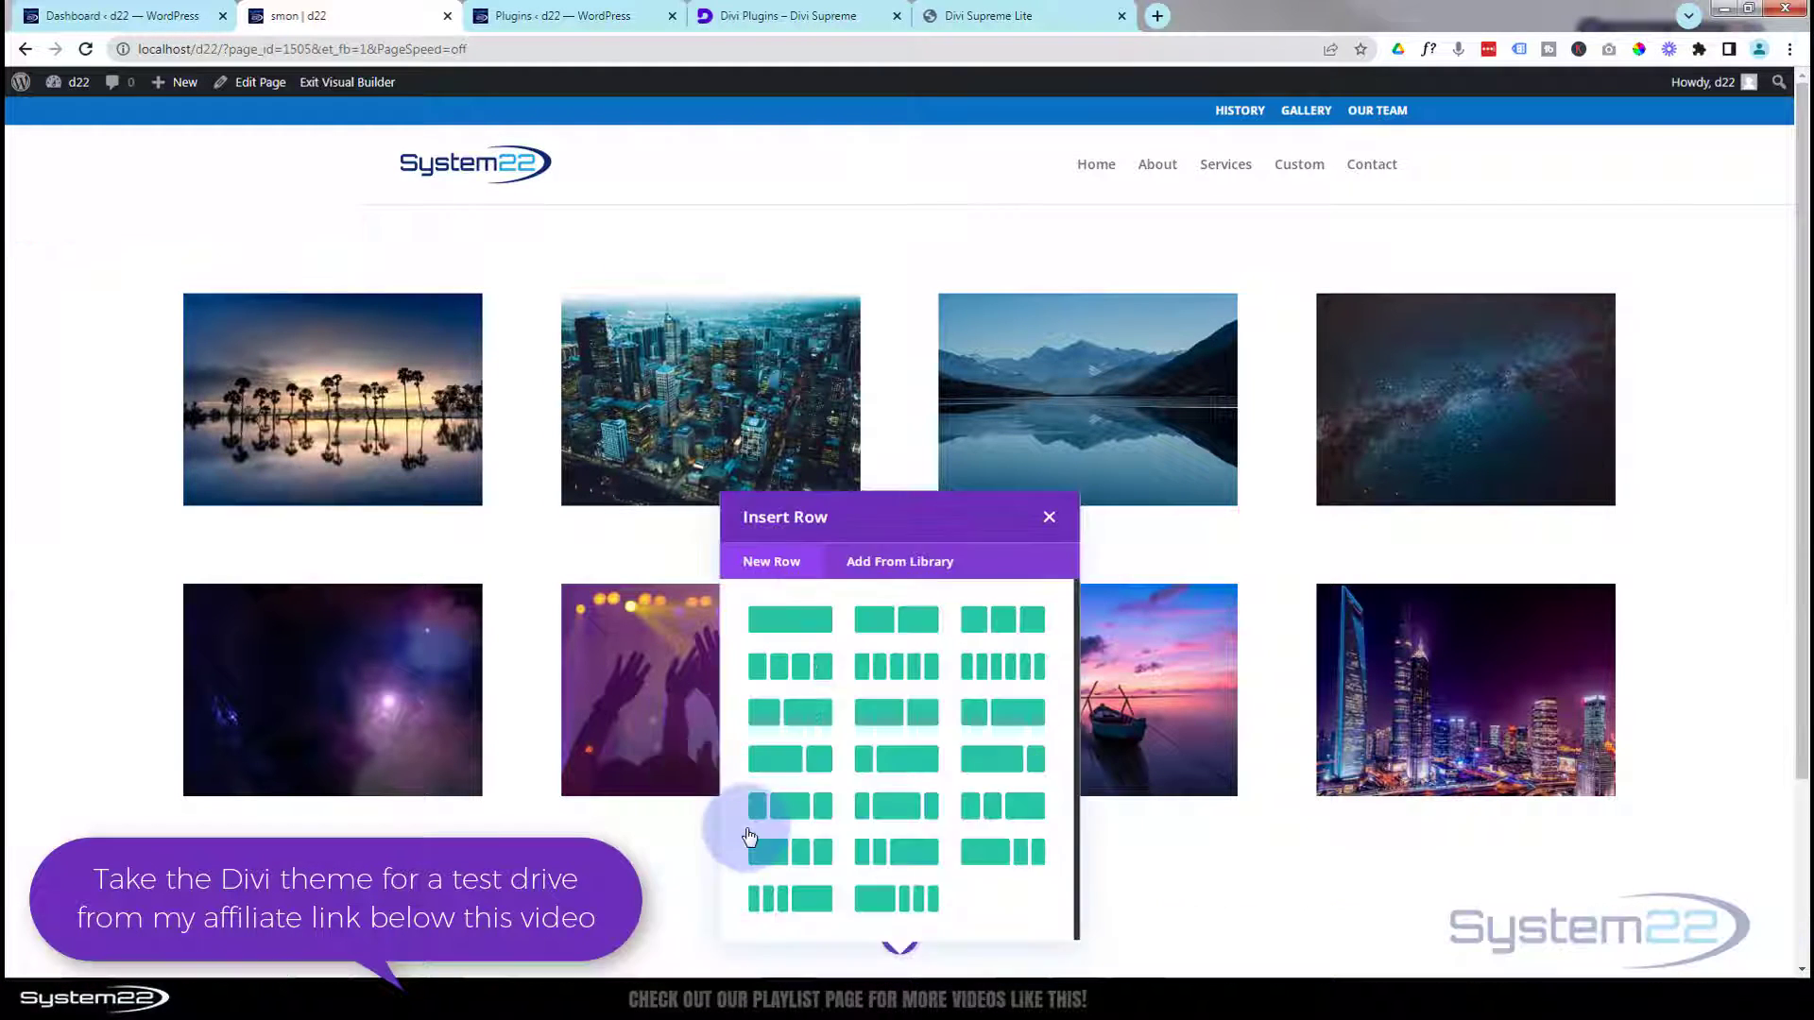
pyautogui.click(775, 628)
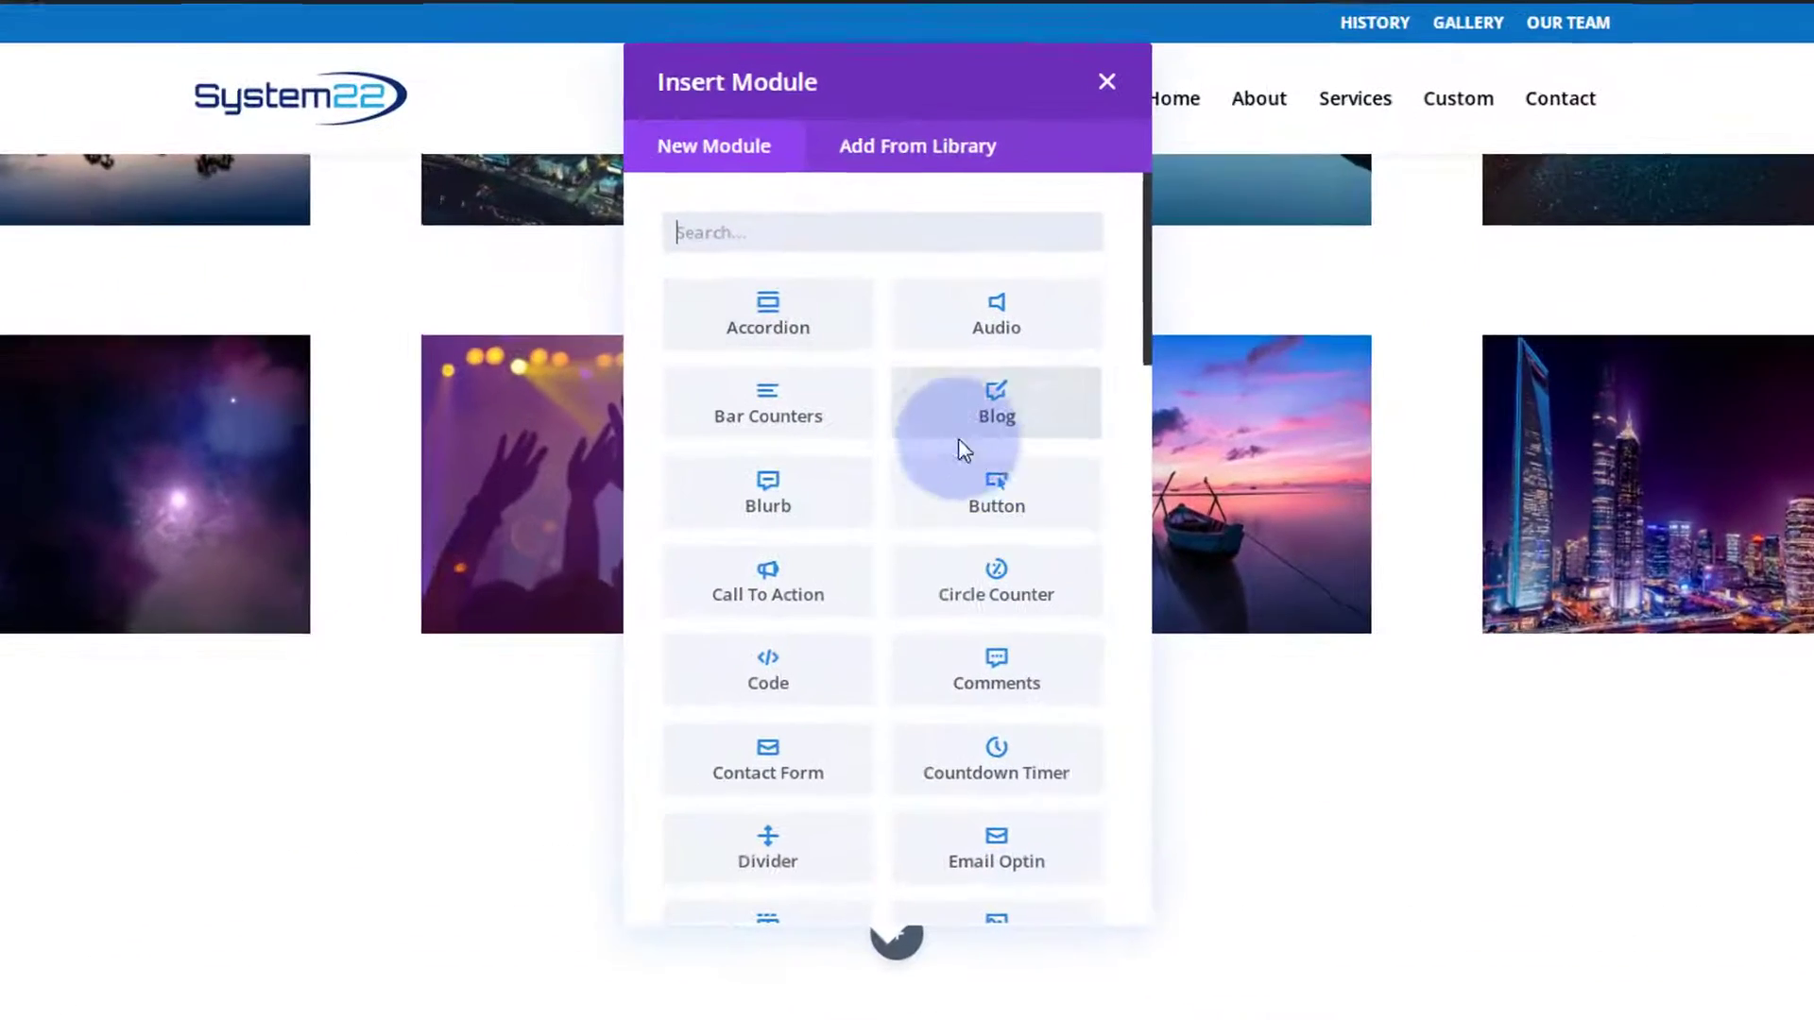
# Add a Supreme Button module to the new single-column row
pyautogui.scroll(-10, 925, 461)
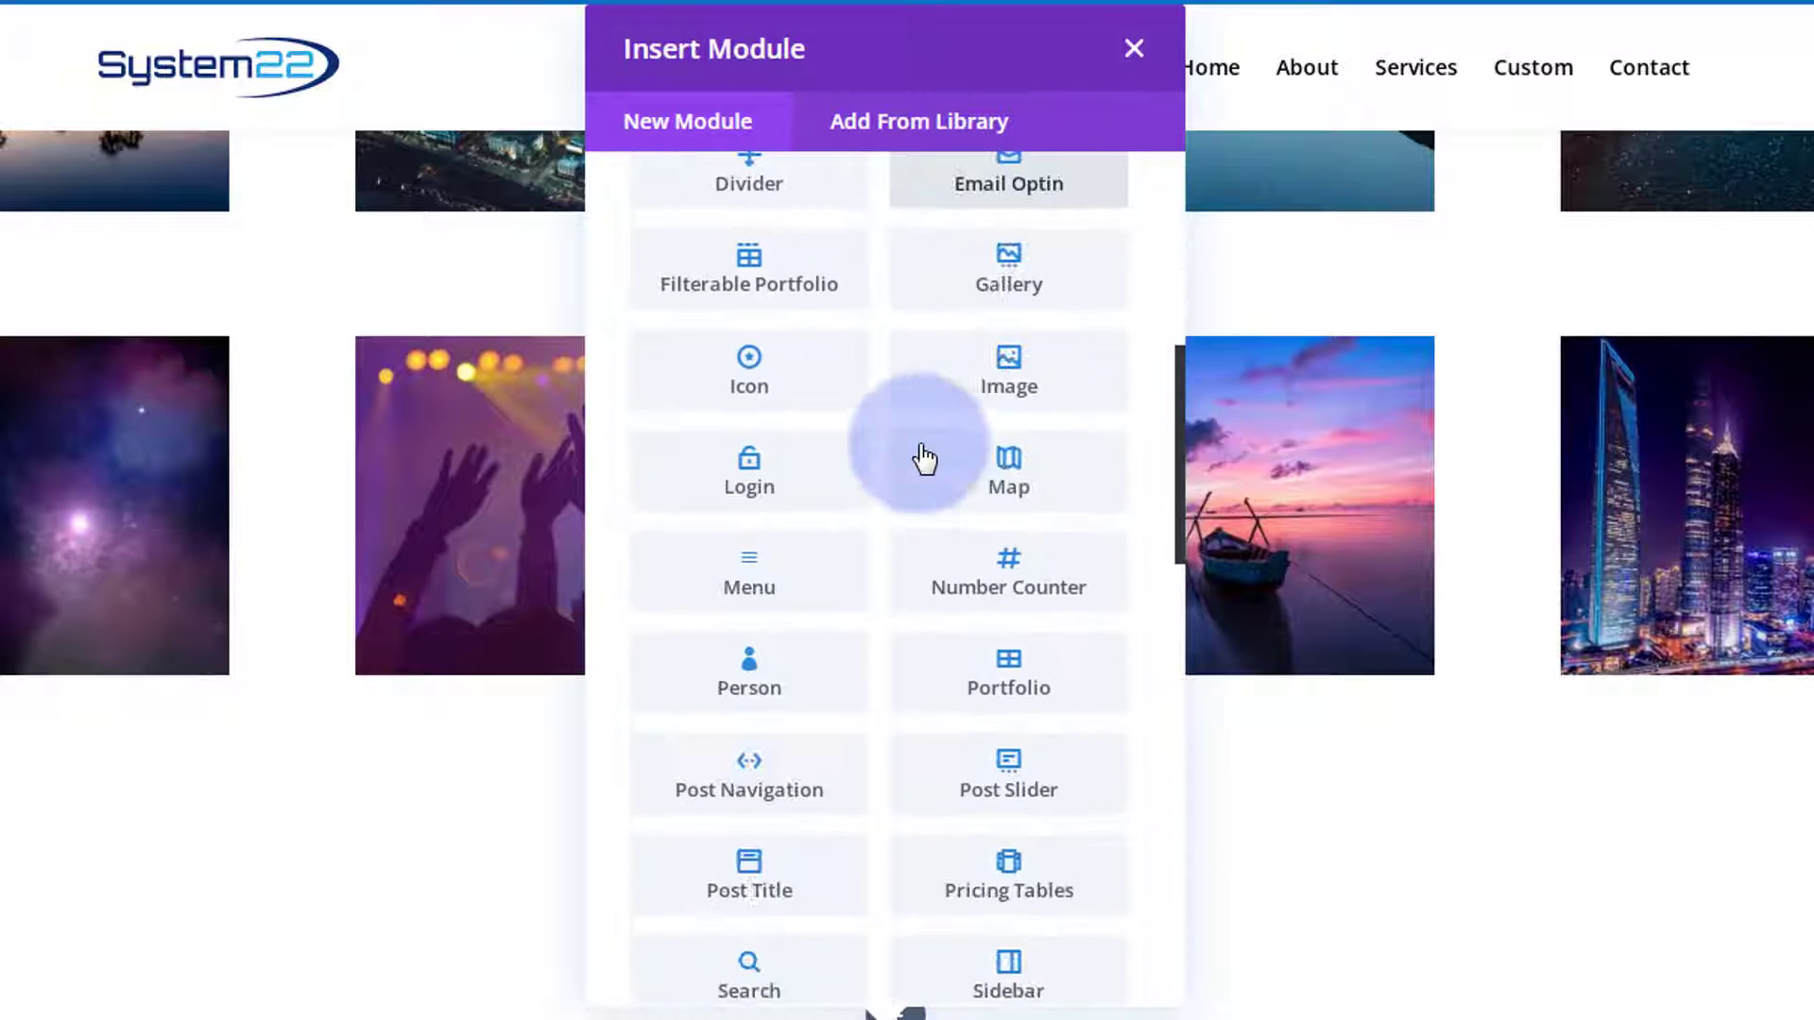
pyautogui.scroll(-5, 924, 461)
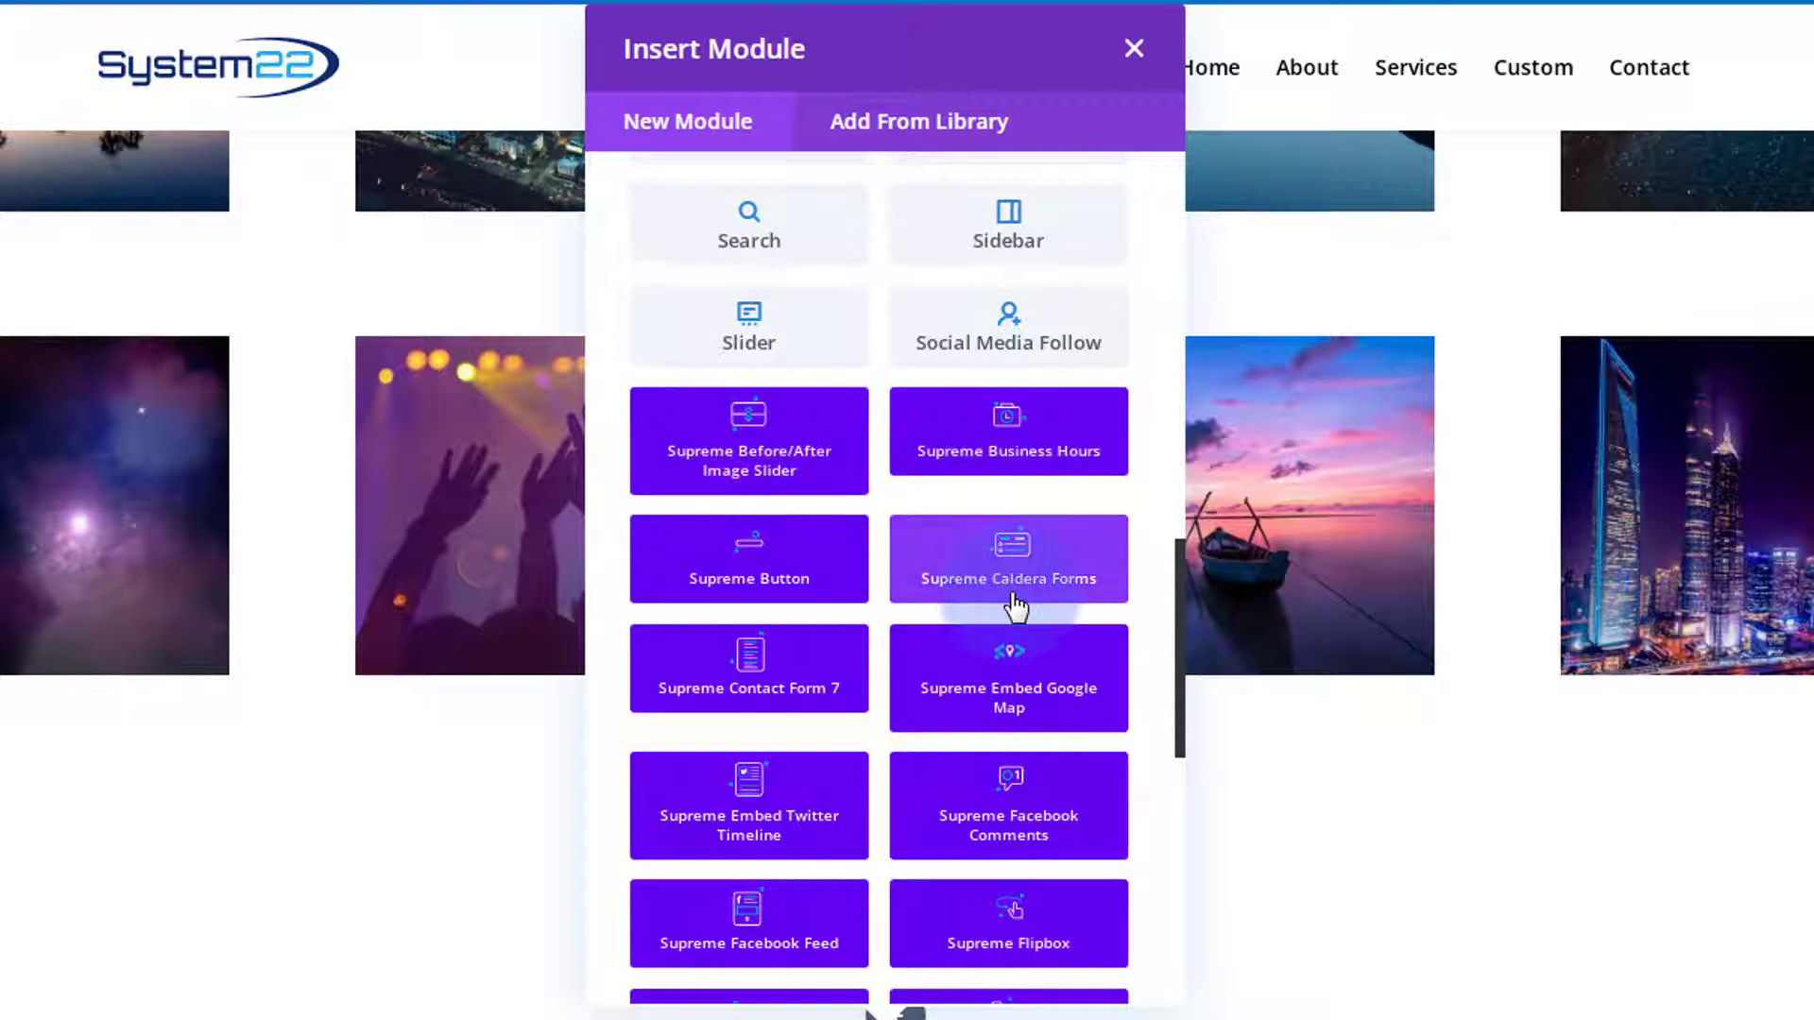
pyautogui.scroll(-6, 1017, 600)
pyautogui.scroll(-3, 1013, 591)
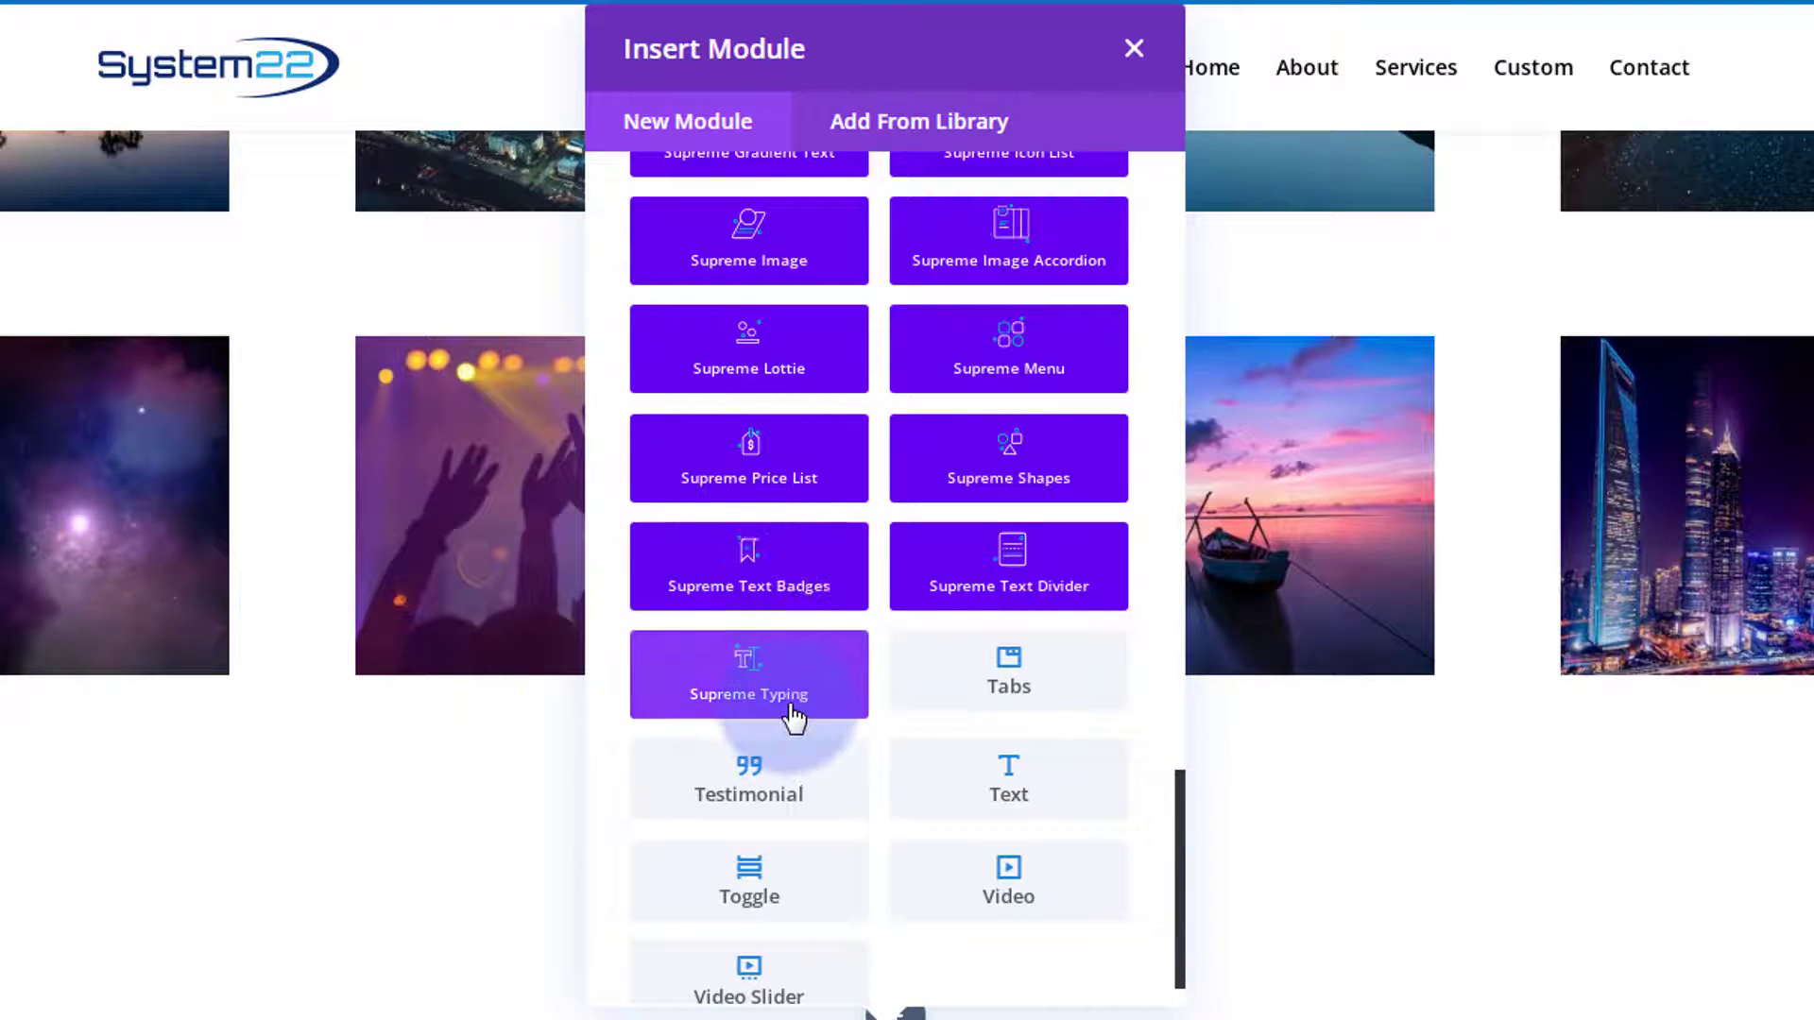
pyautogui.scroll(6, 792, 718)
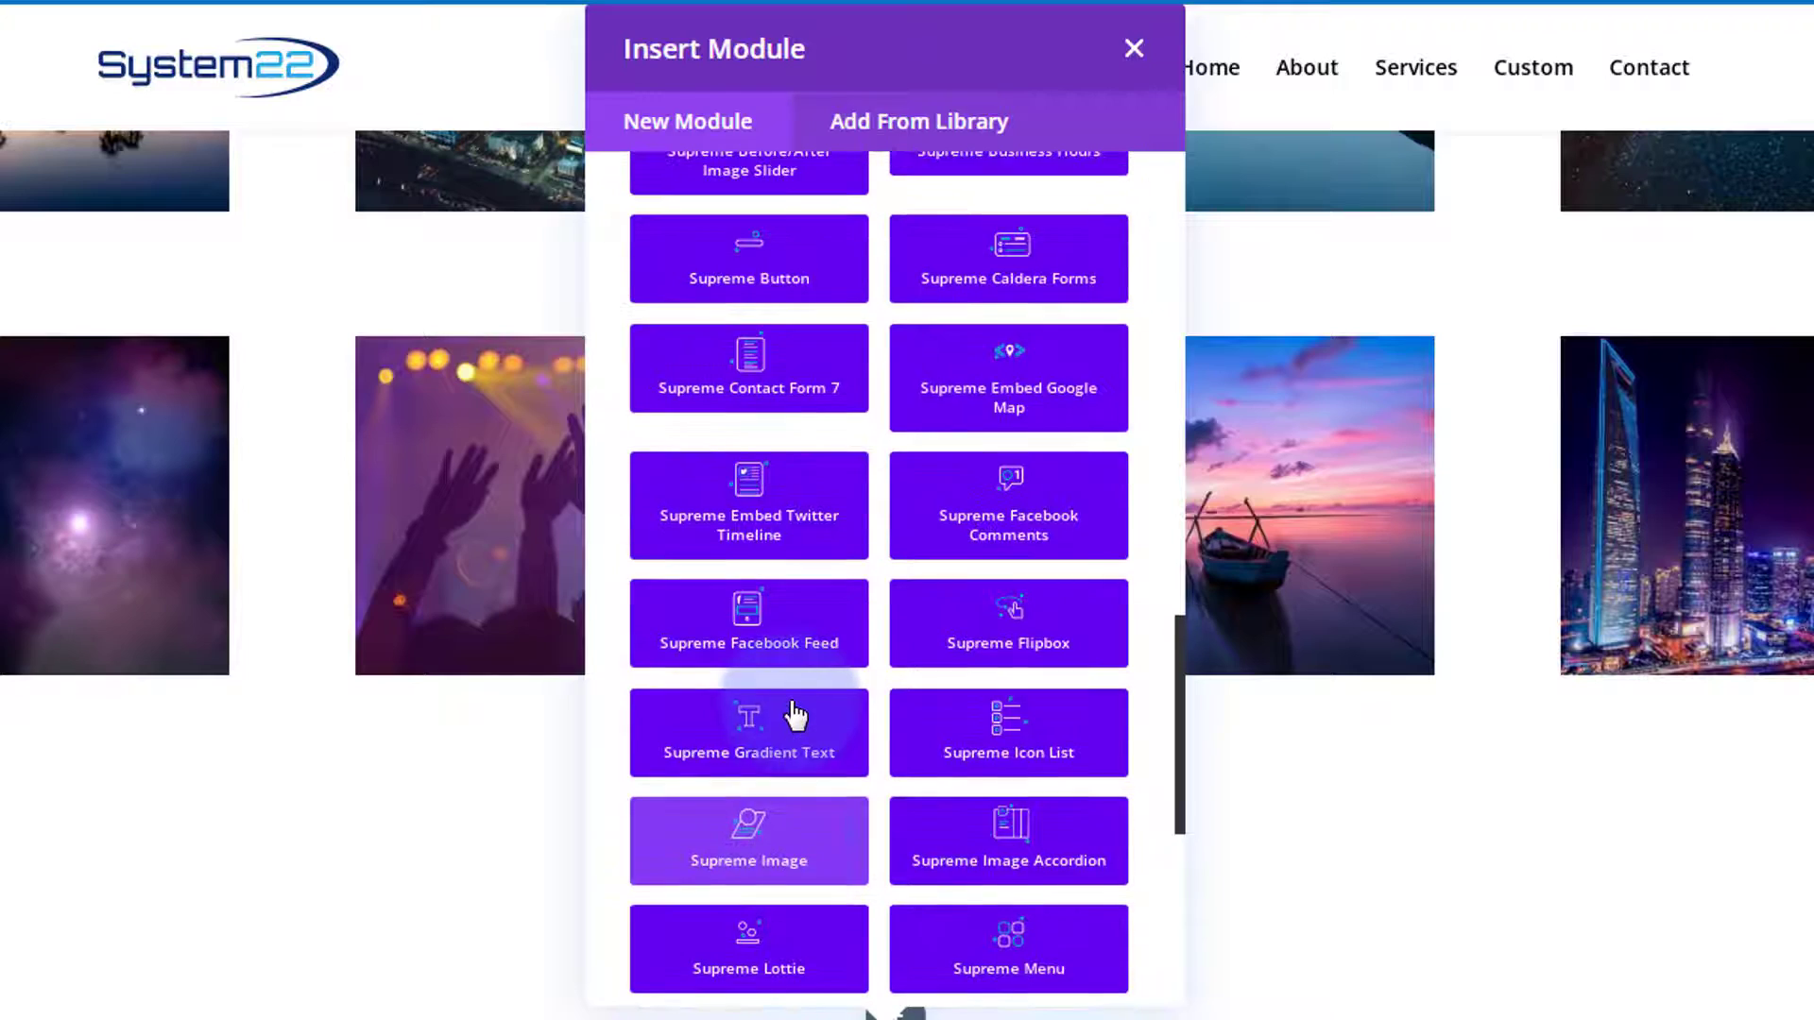
pyautogui.scroll(3, 798, 713)
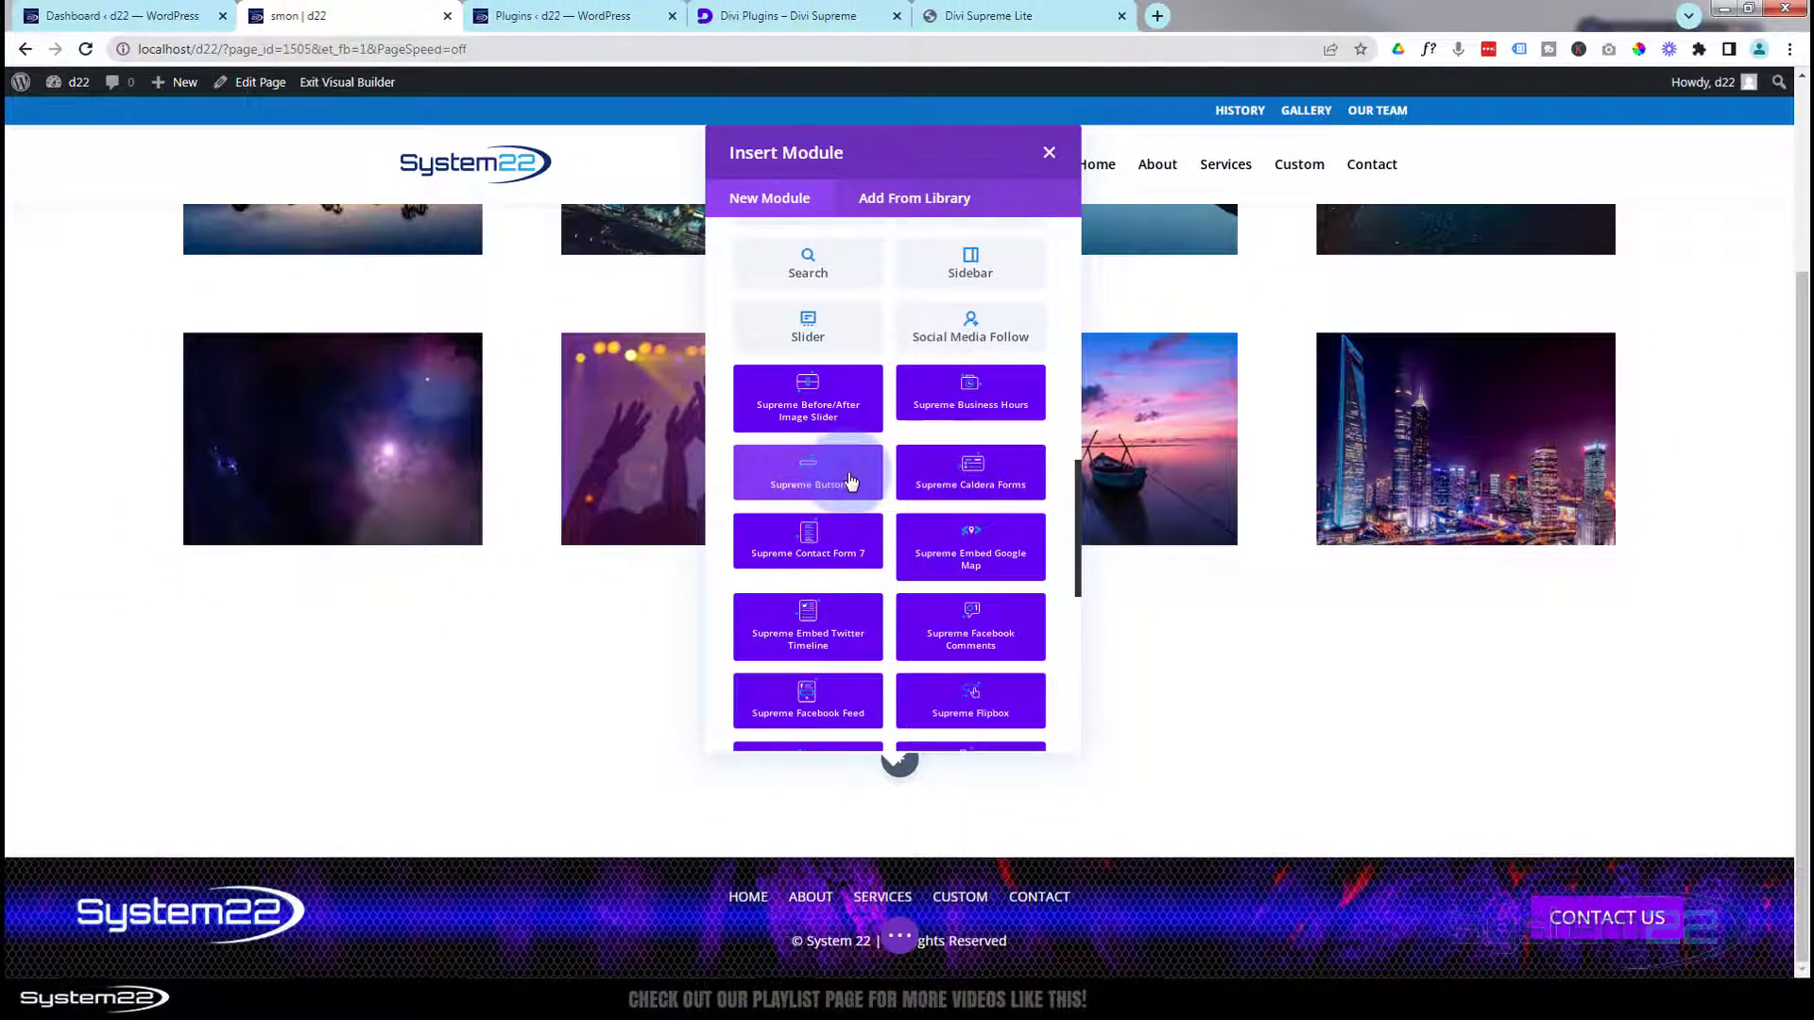
pyautogui.click(851, 482)
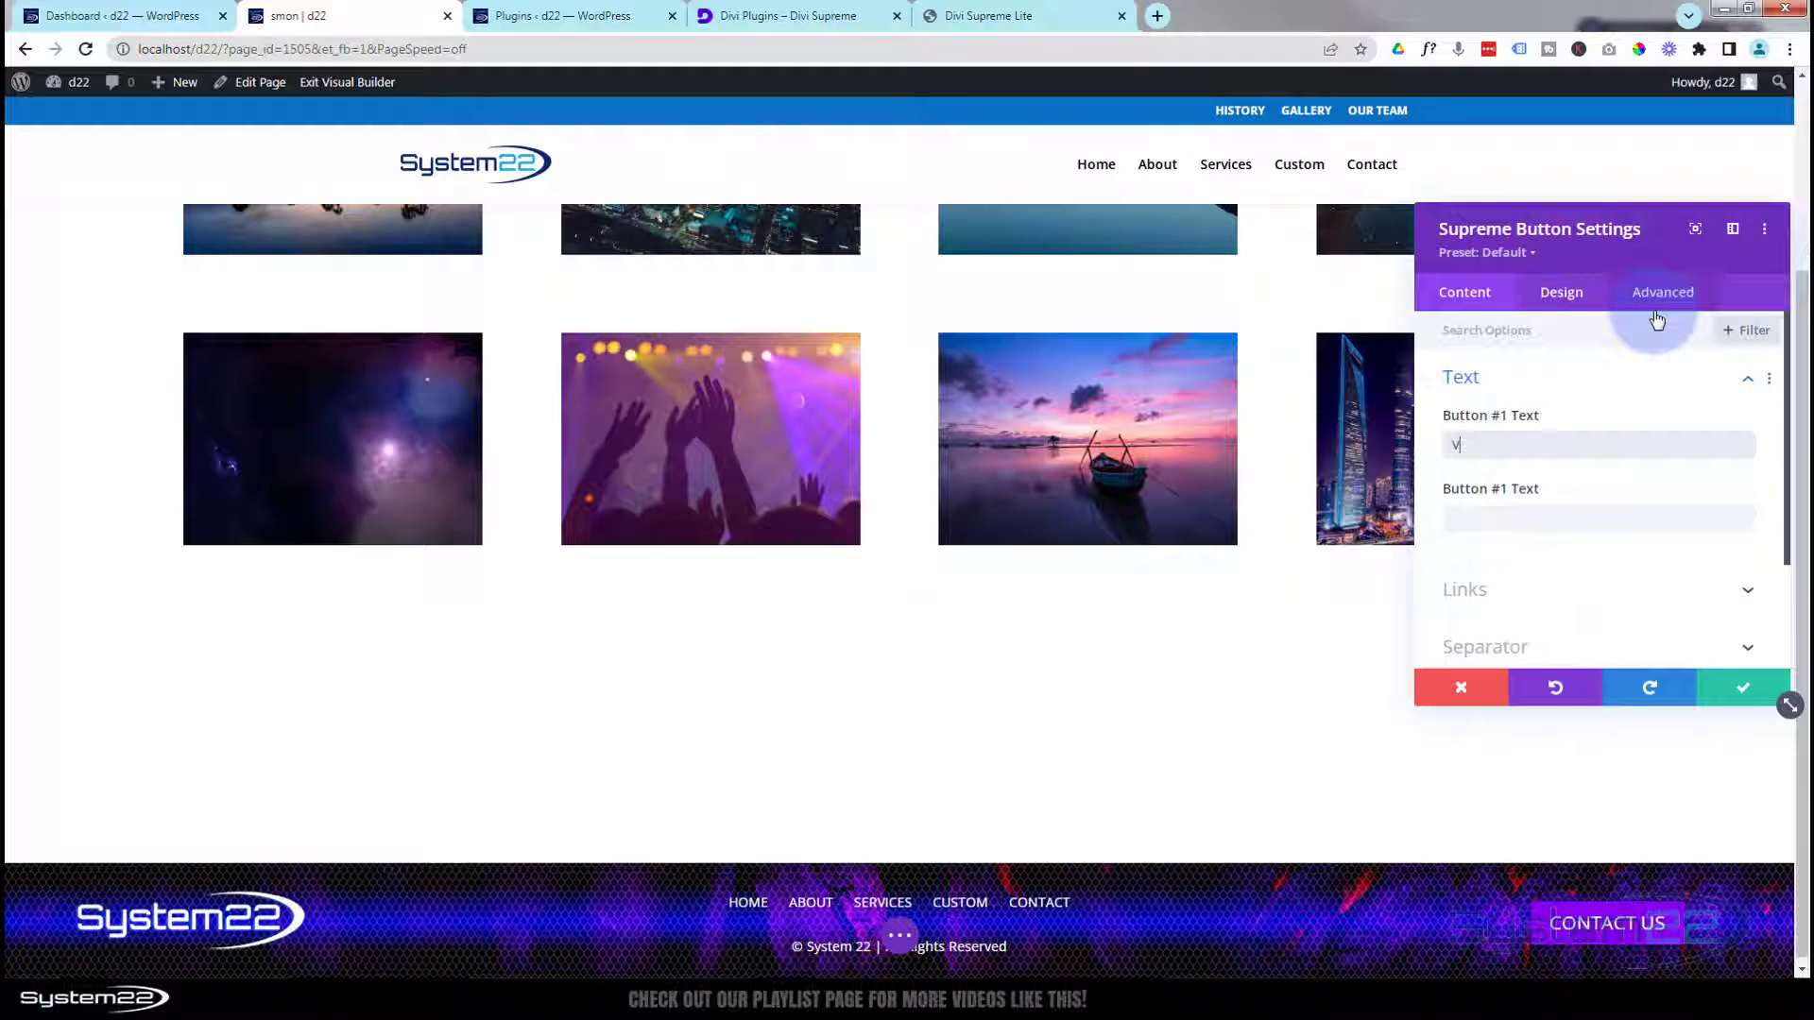
# Label the module's two buttons "Video 1" and "Video 2"
pyautogui.write('Video 1')
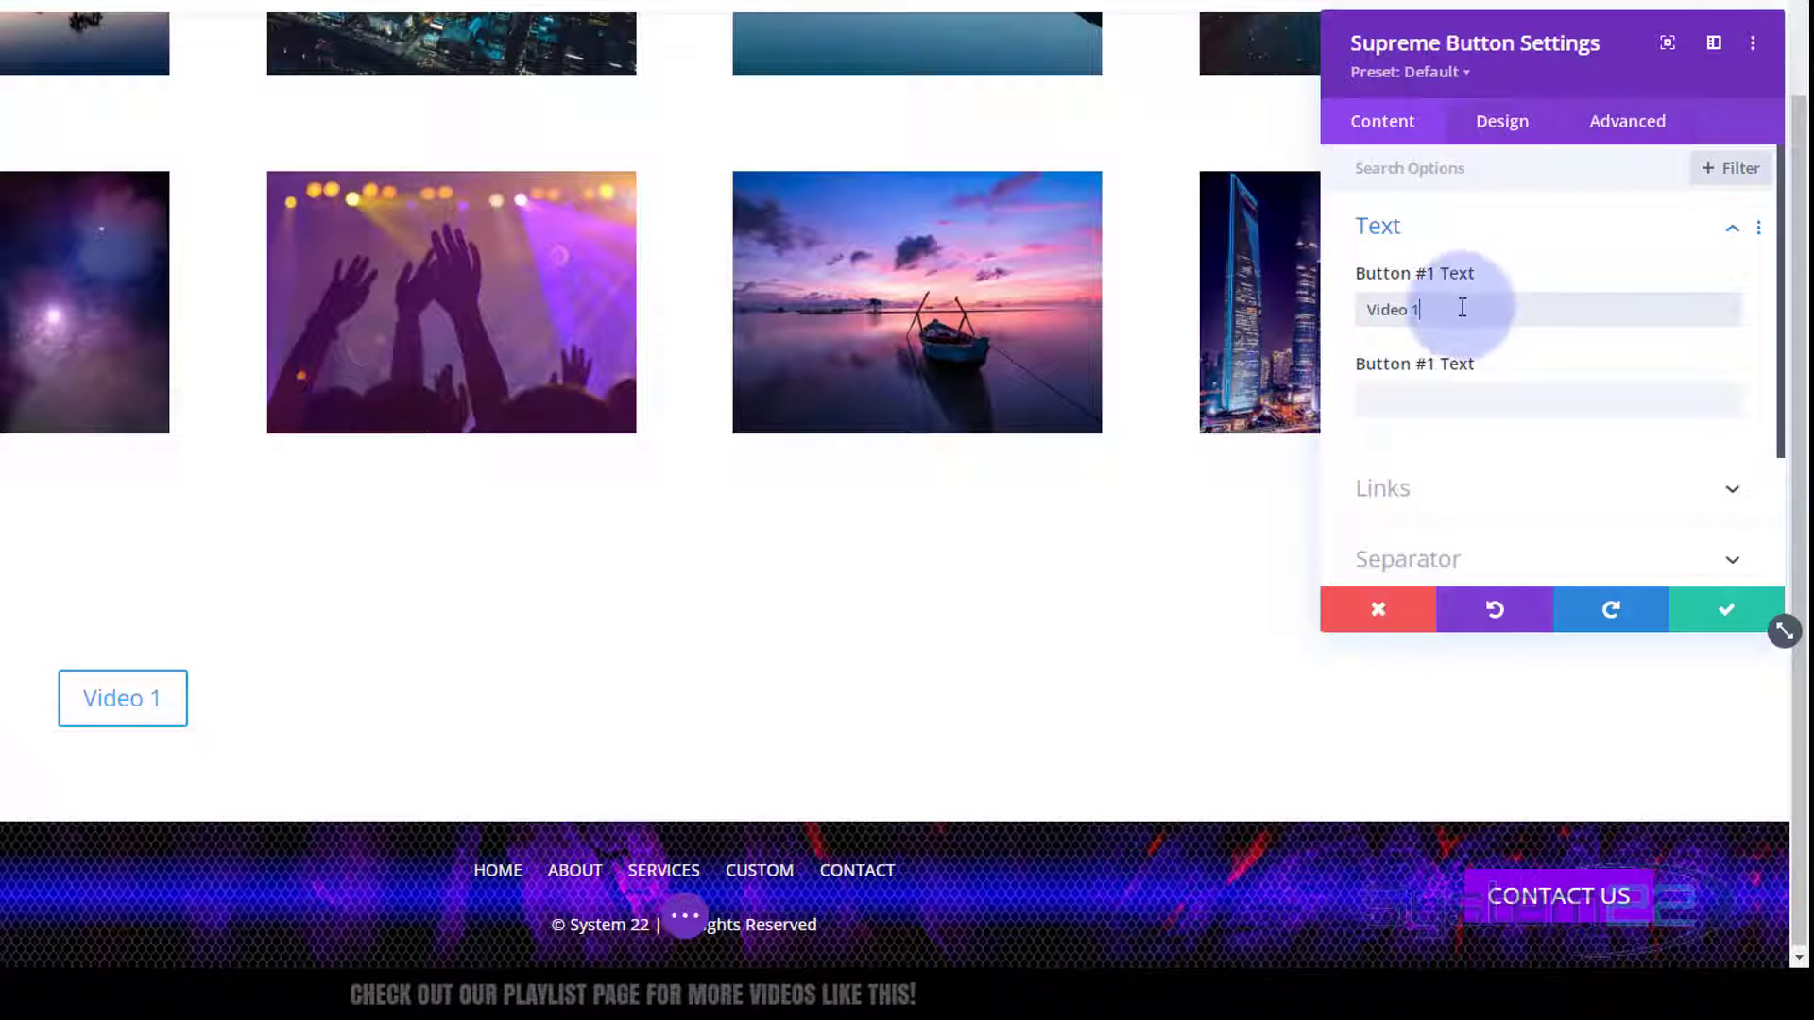
pyautogui.moveTo(1466, 309); pyautogui.dragTo(1341, 325)
pyautogui.hotkey('ctrl', 'c')
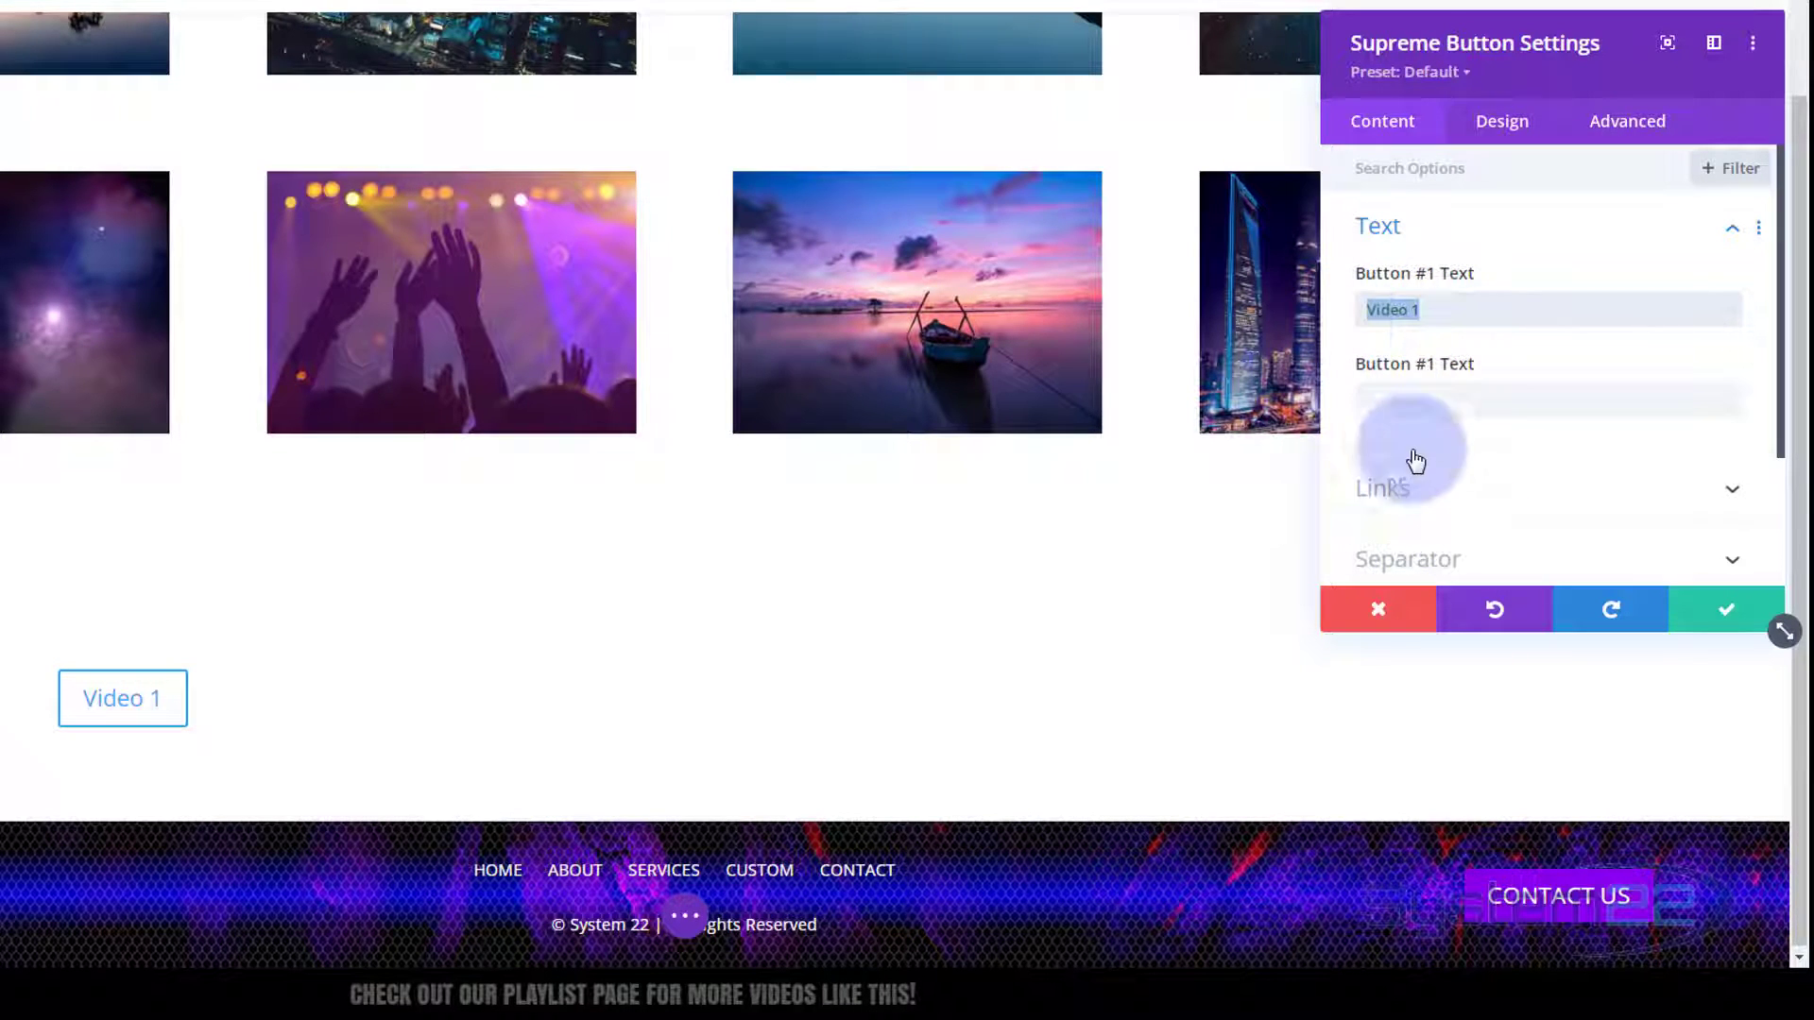
pyautogui.click(1403, 405)
pyautogui.hotkey('ctrl', 'v')
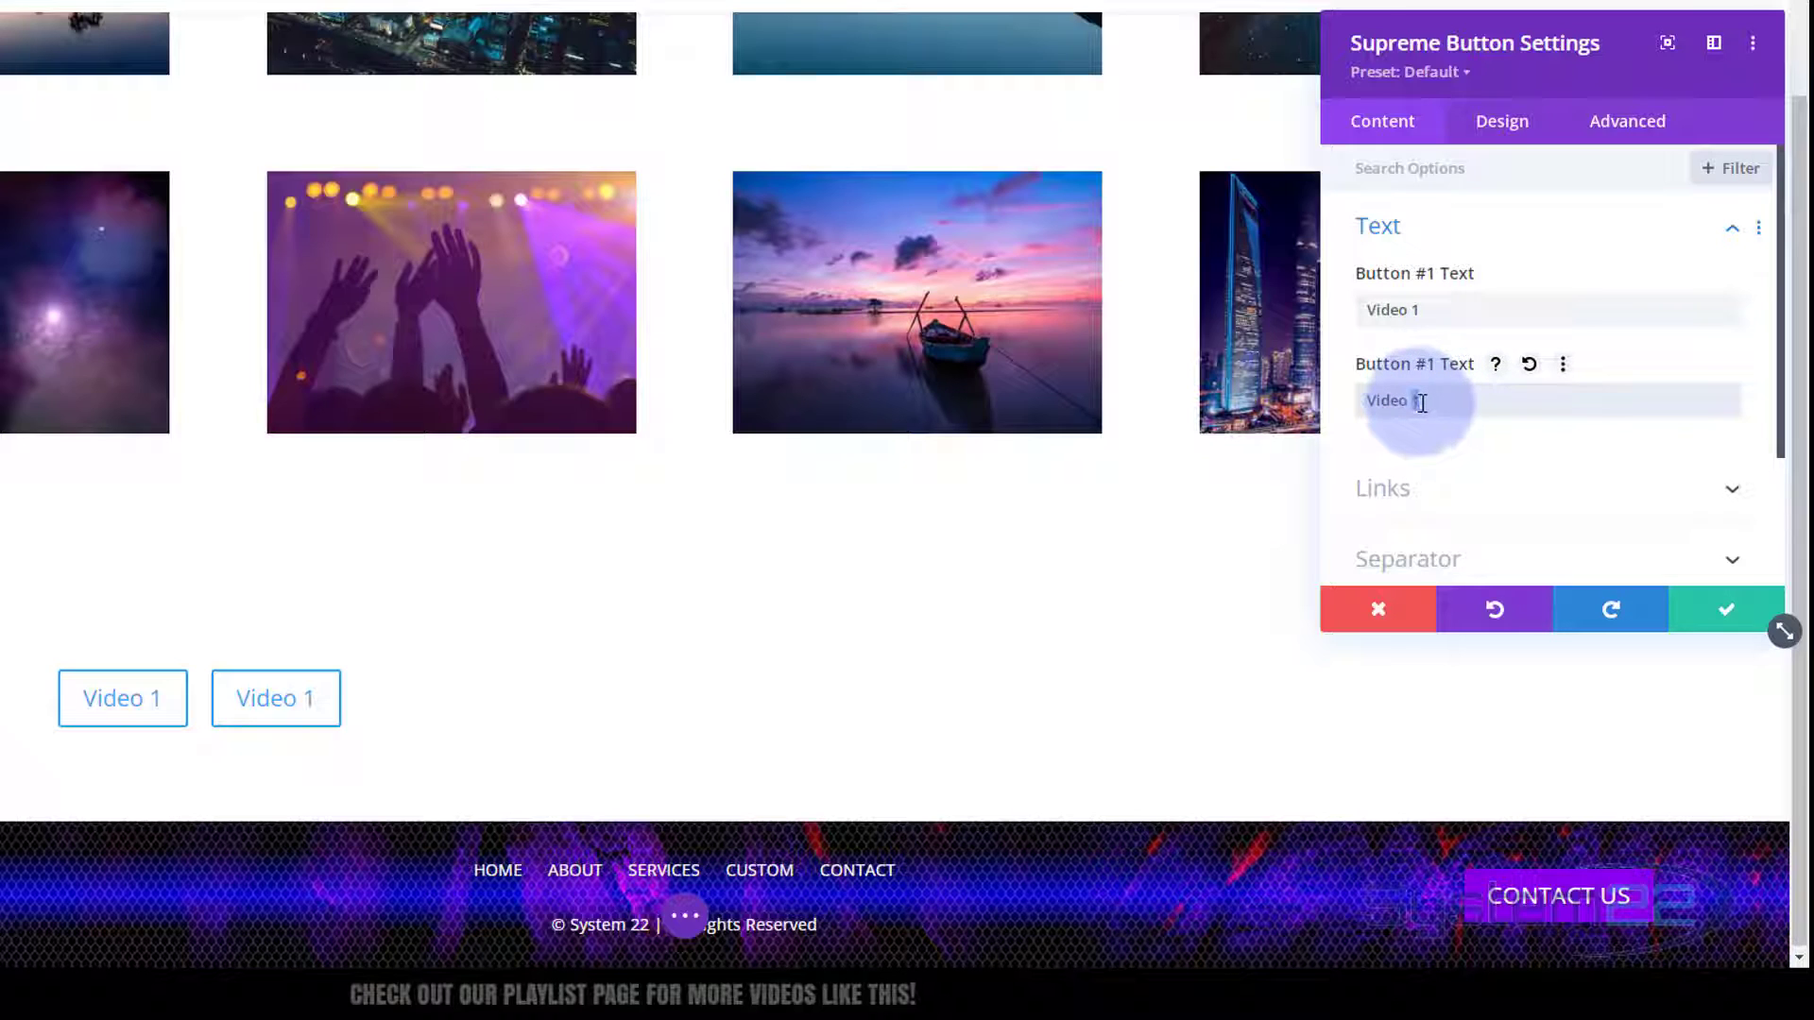
pyautogui.write('2')
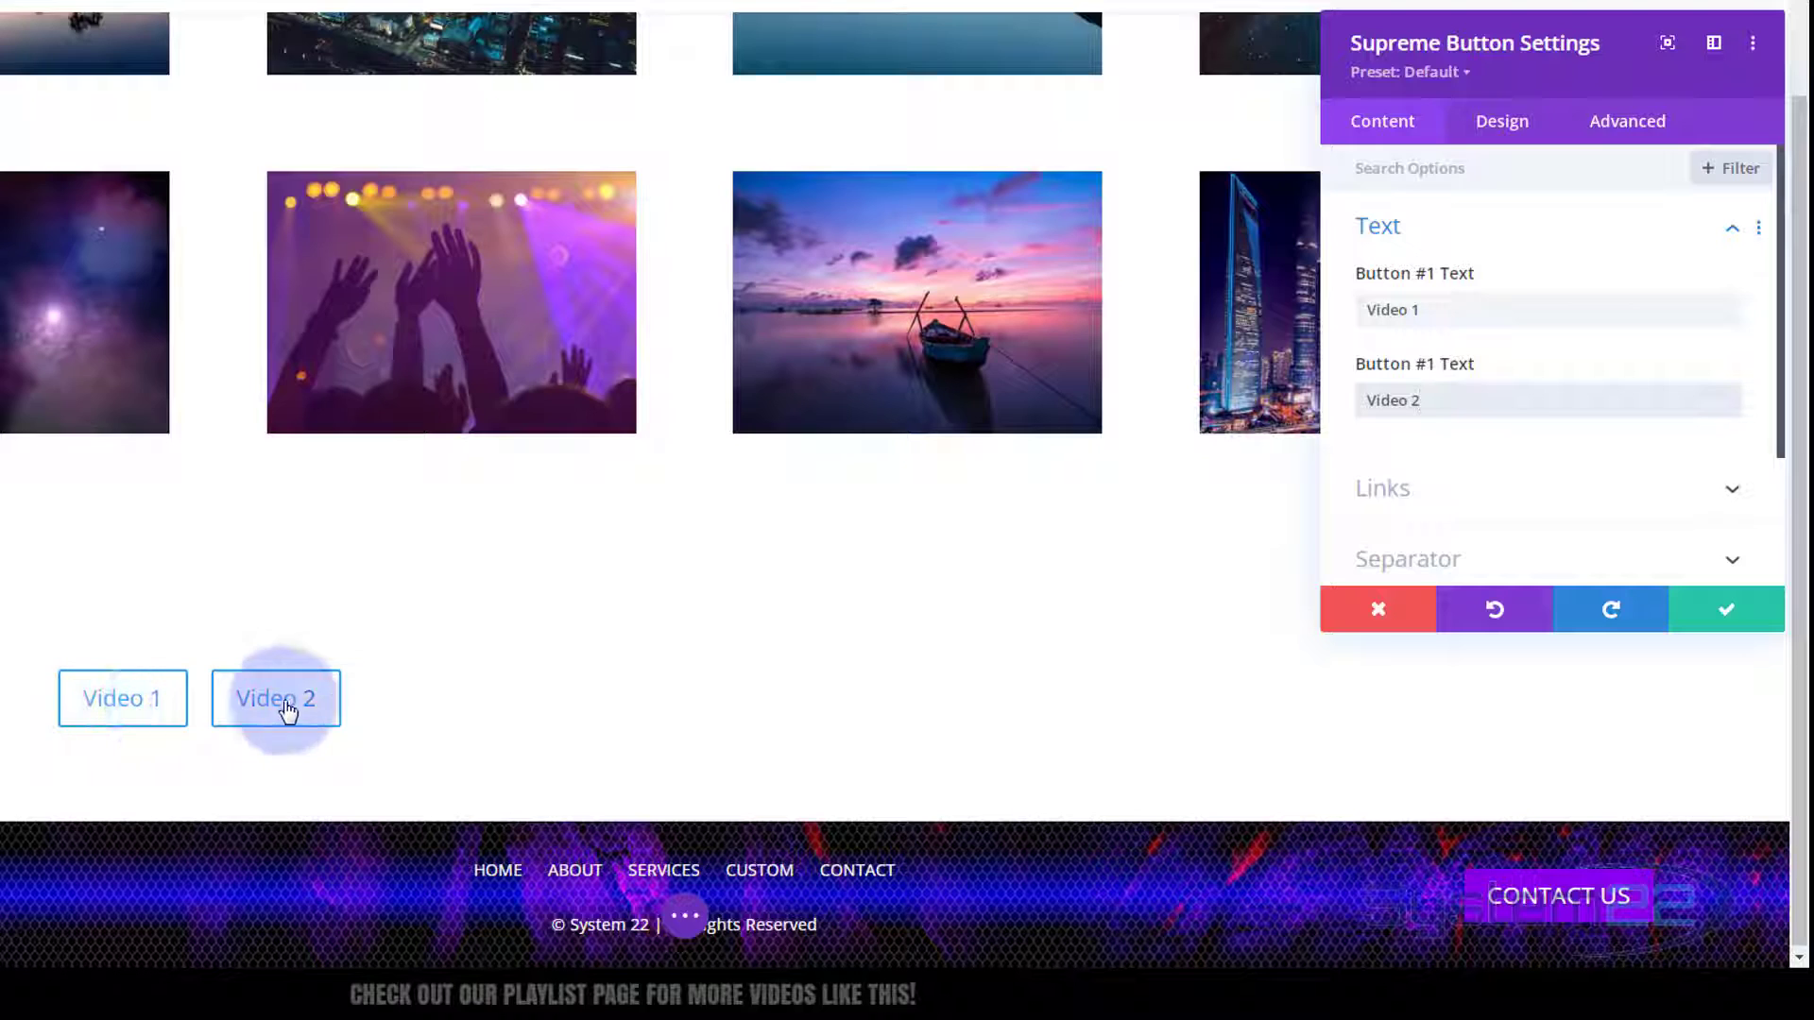
pyautogui.scroll(-1, 1527, 454)
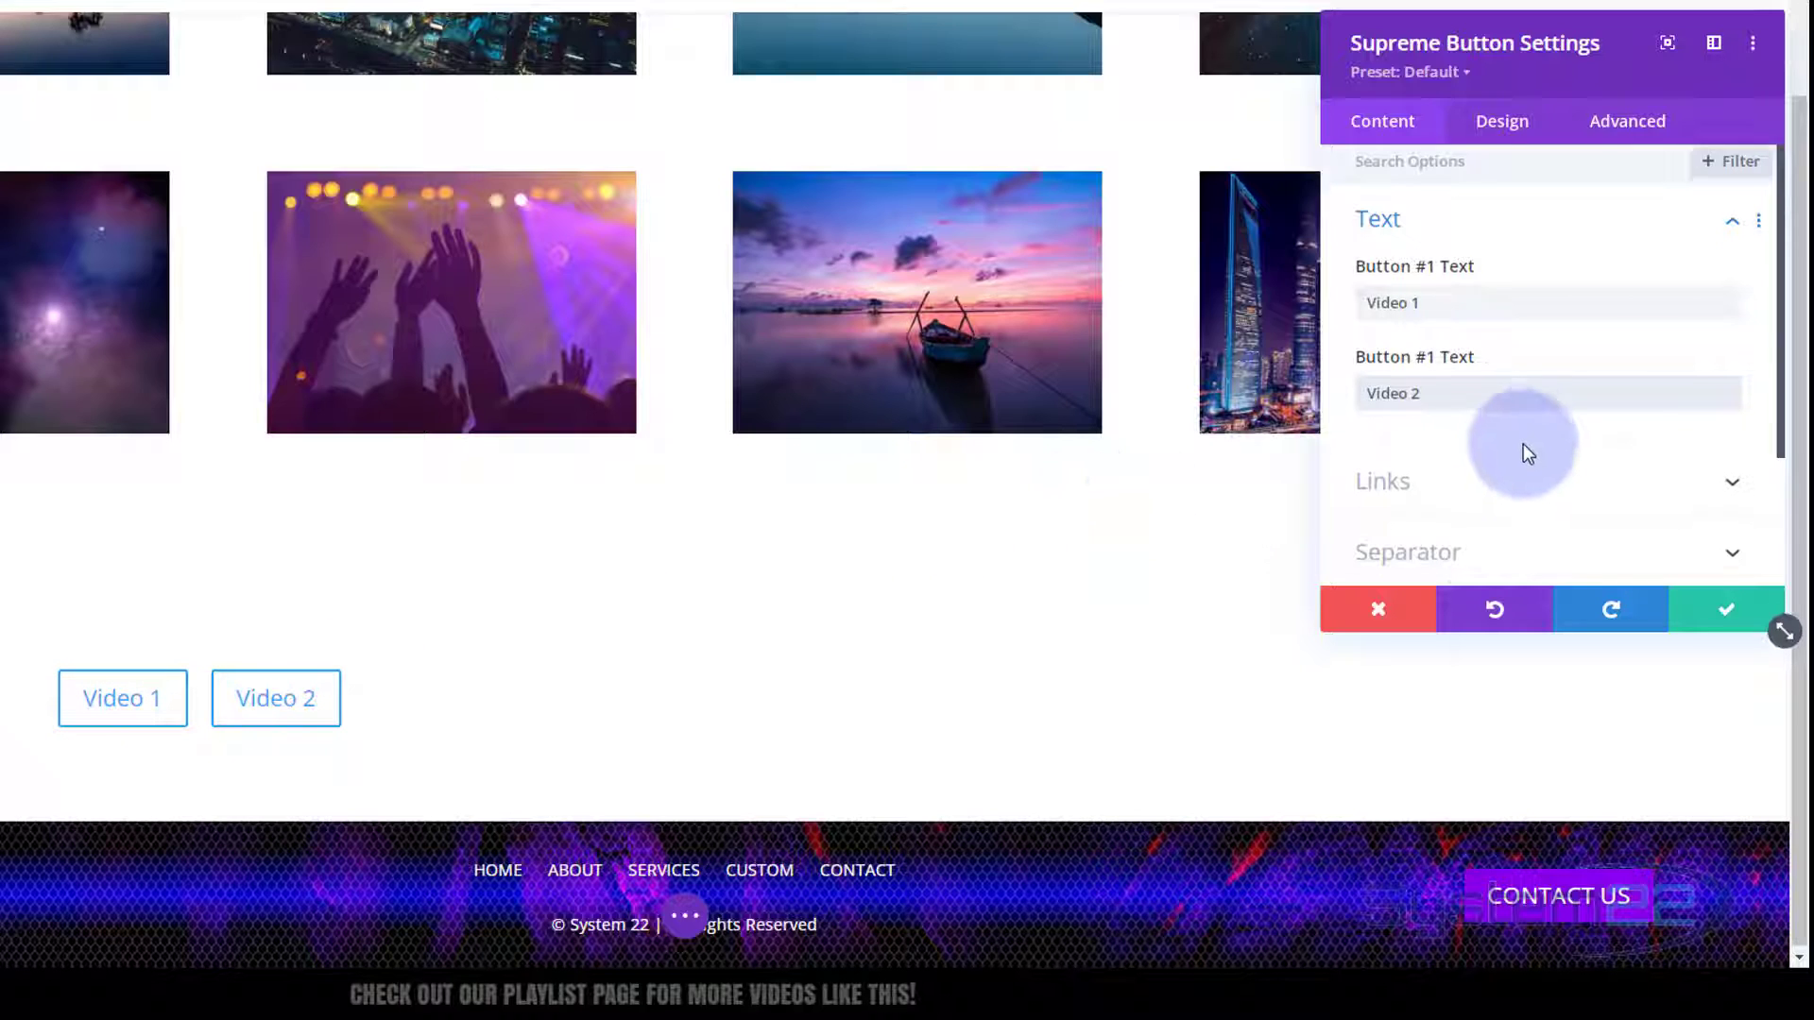
pyautogui.scroll(-3, 1528, 453)
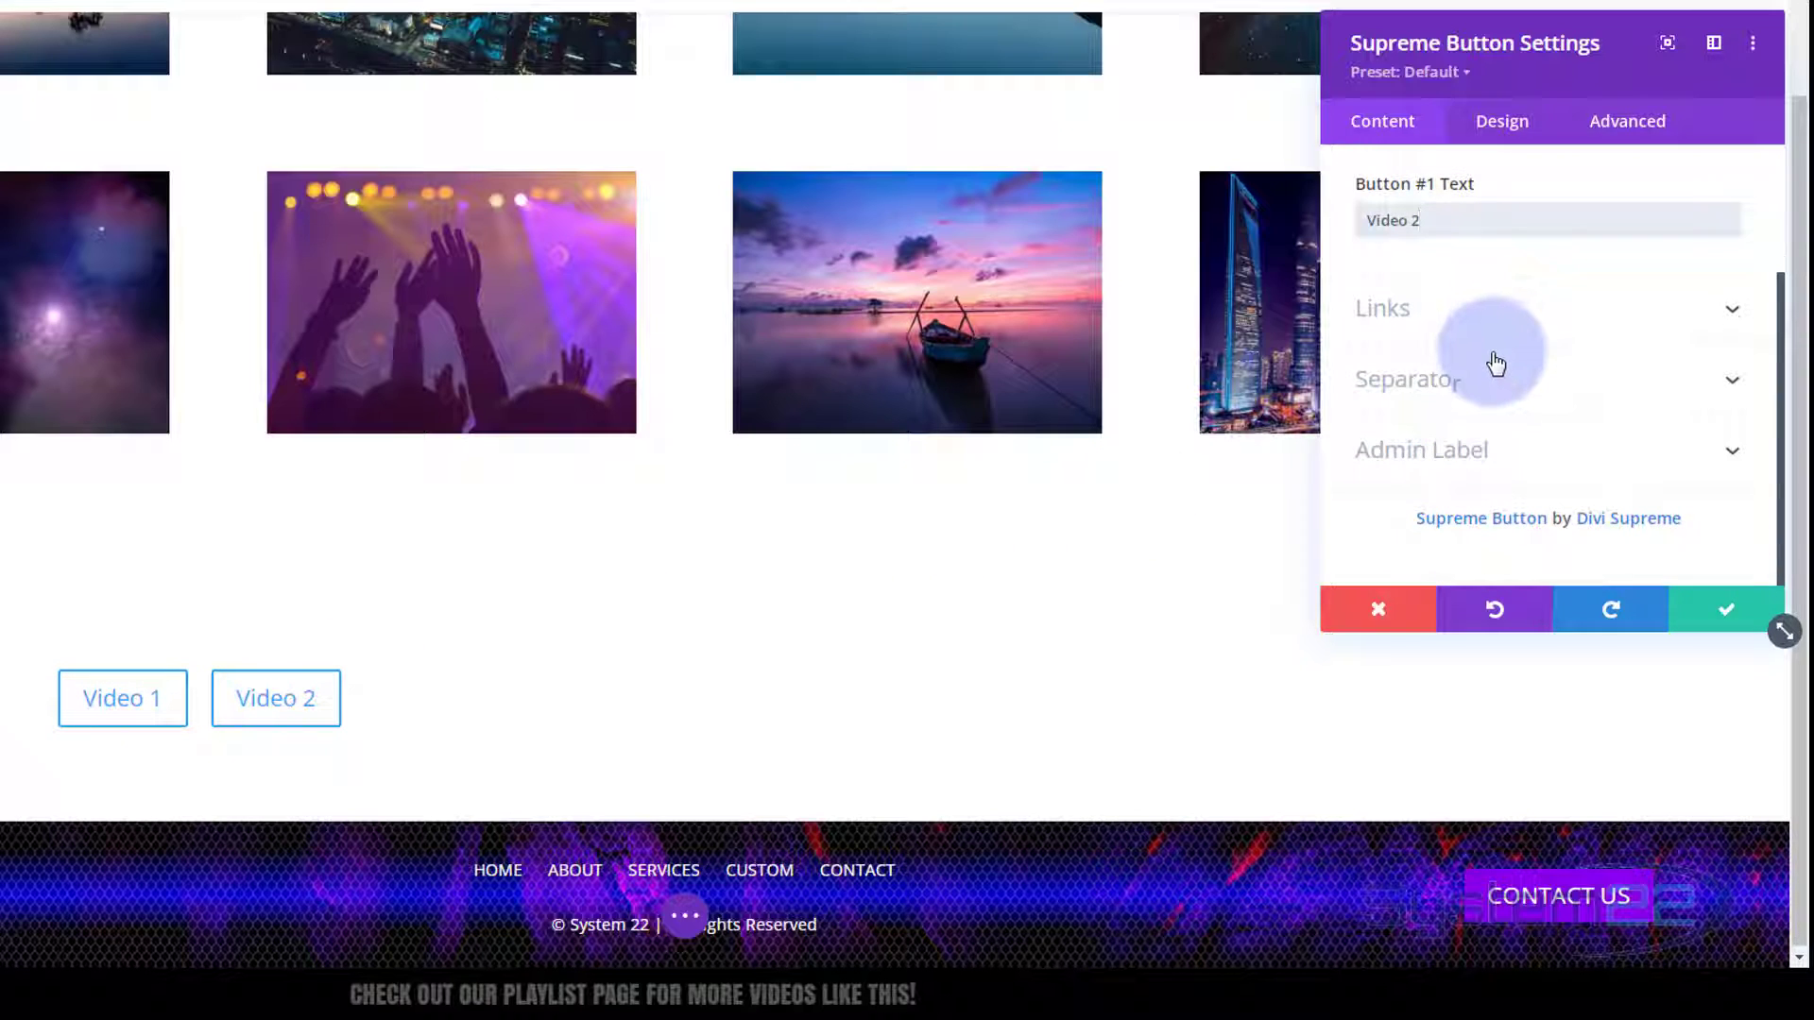
pyautogui.click(1503, 312)
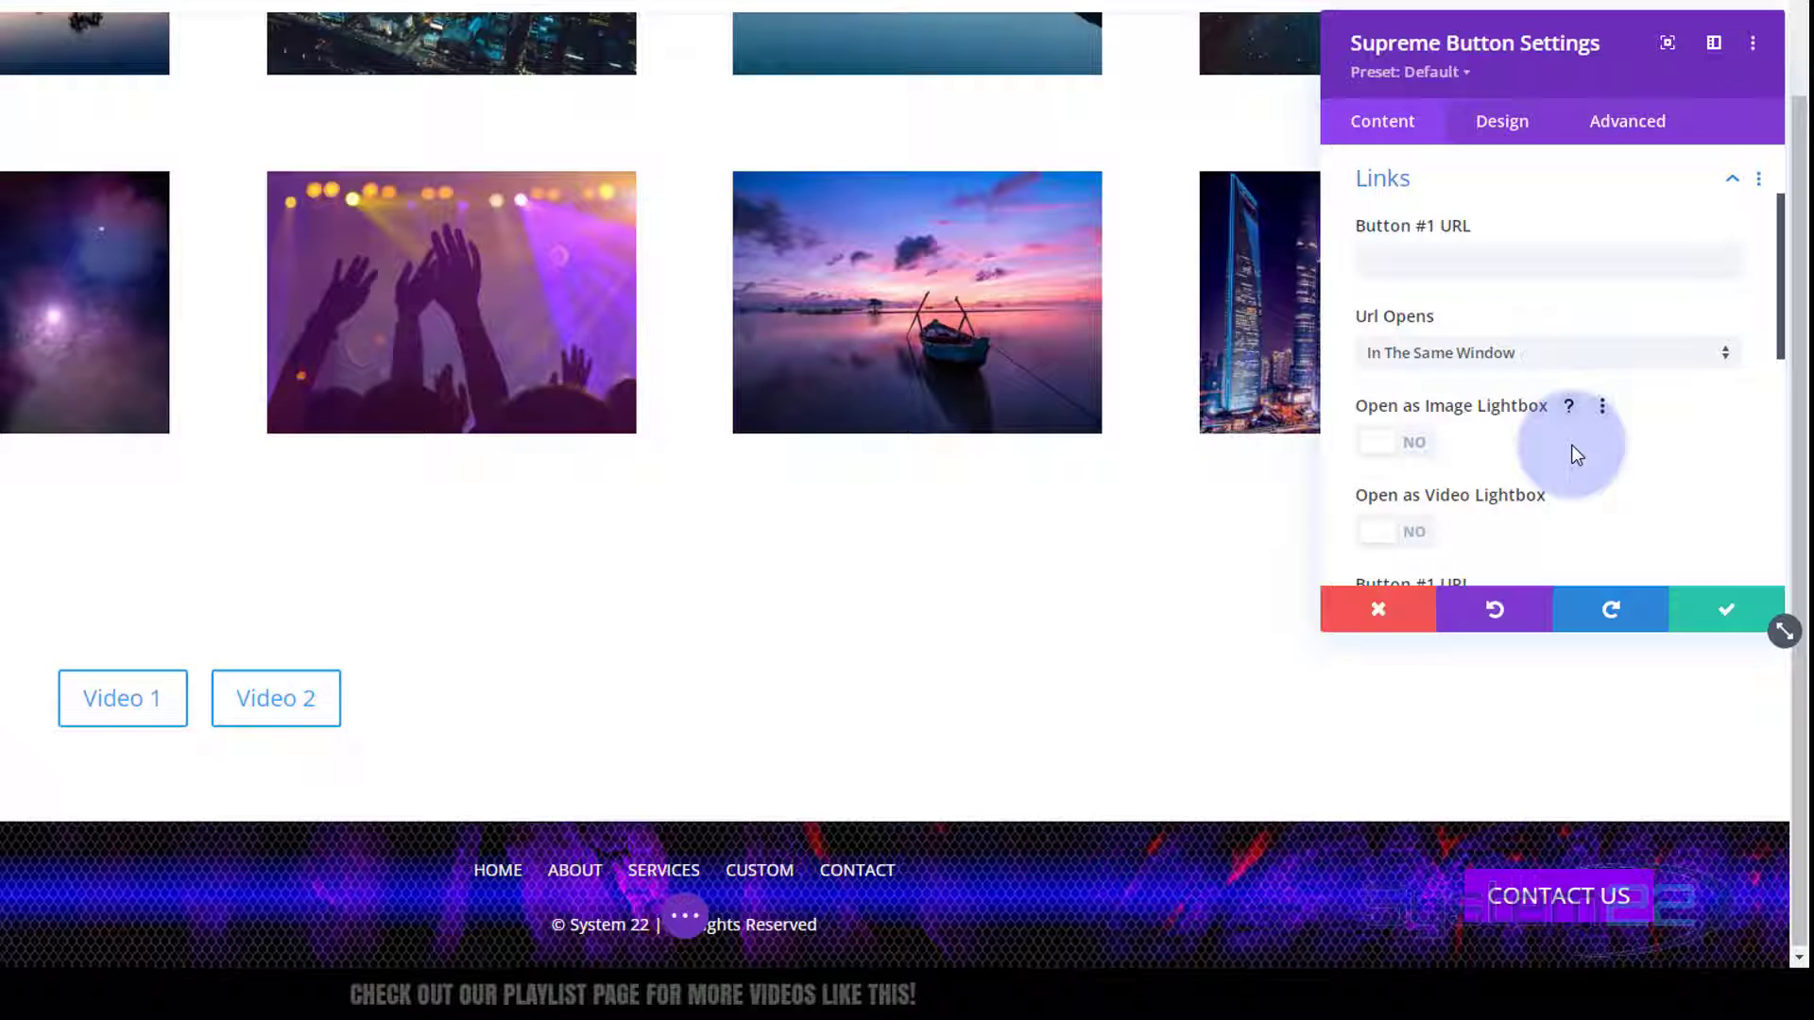
pyautogui.click(1383, 264)
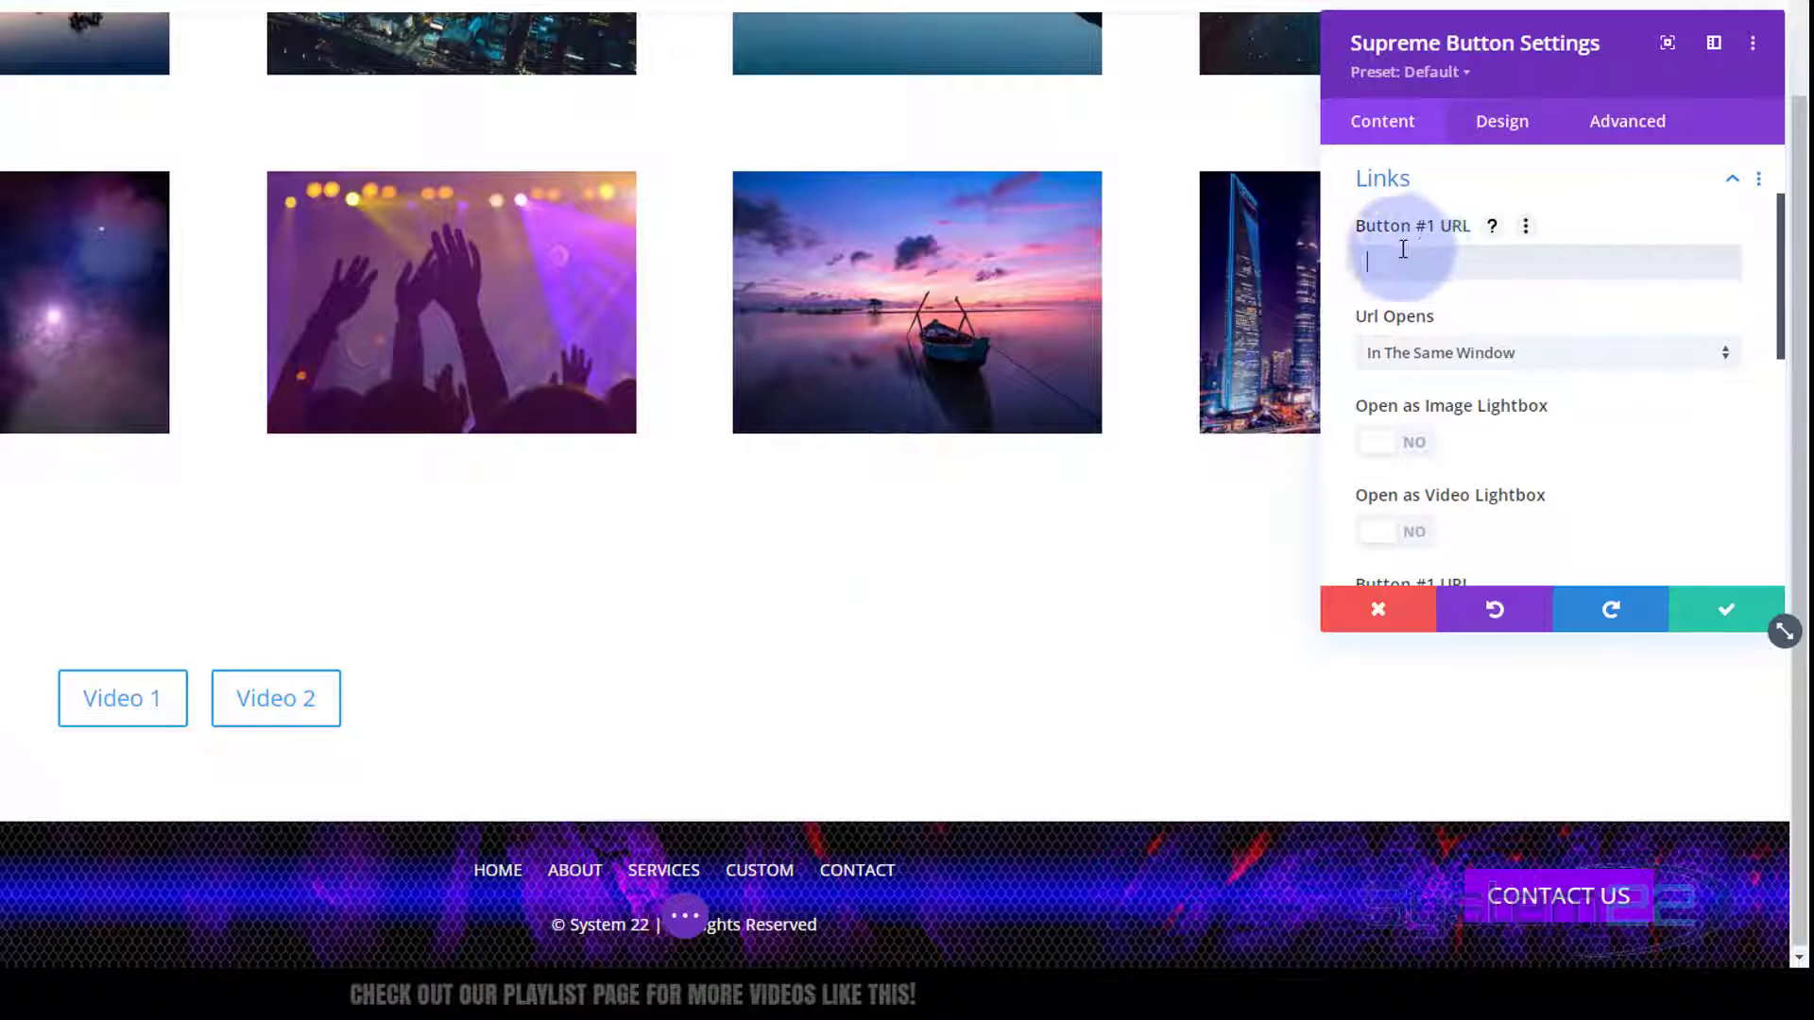
pyautogui.write('https://youtu.be/EYAnwDnDW9I')
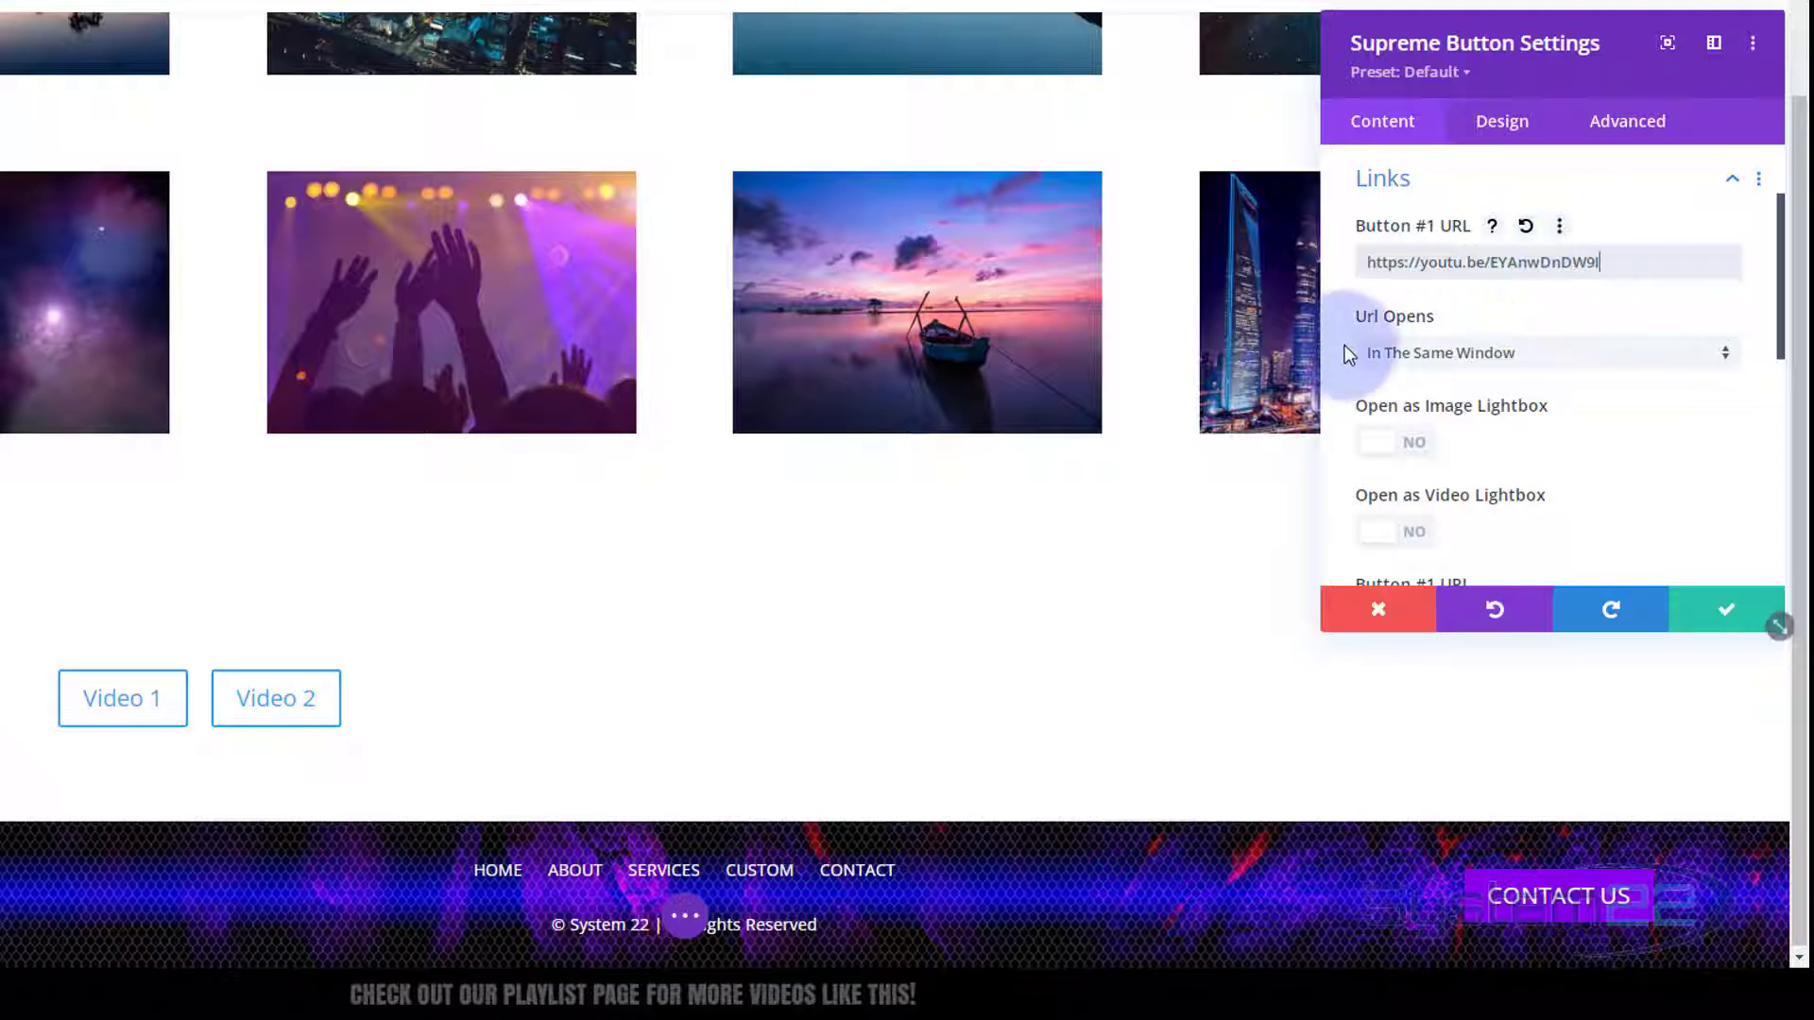
pyautogui.click(1564, 355)
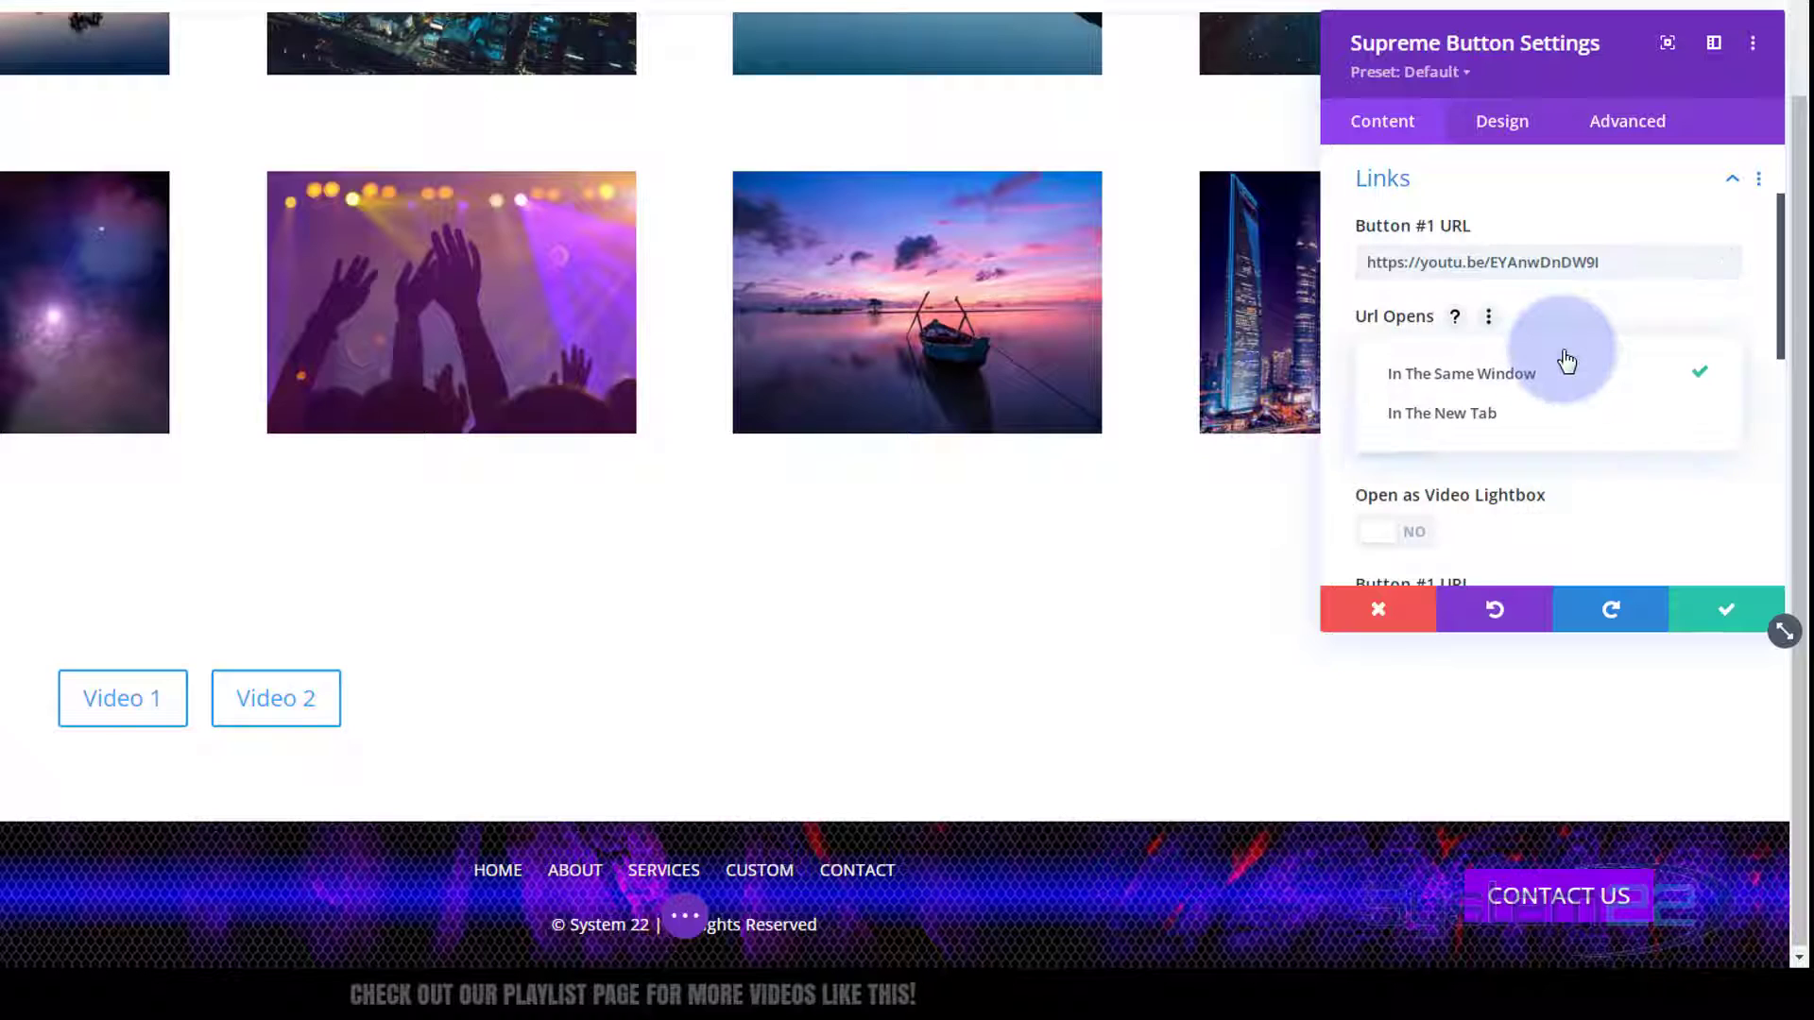
pyautogui.click(1340, 349)
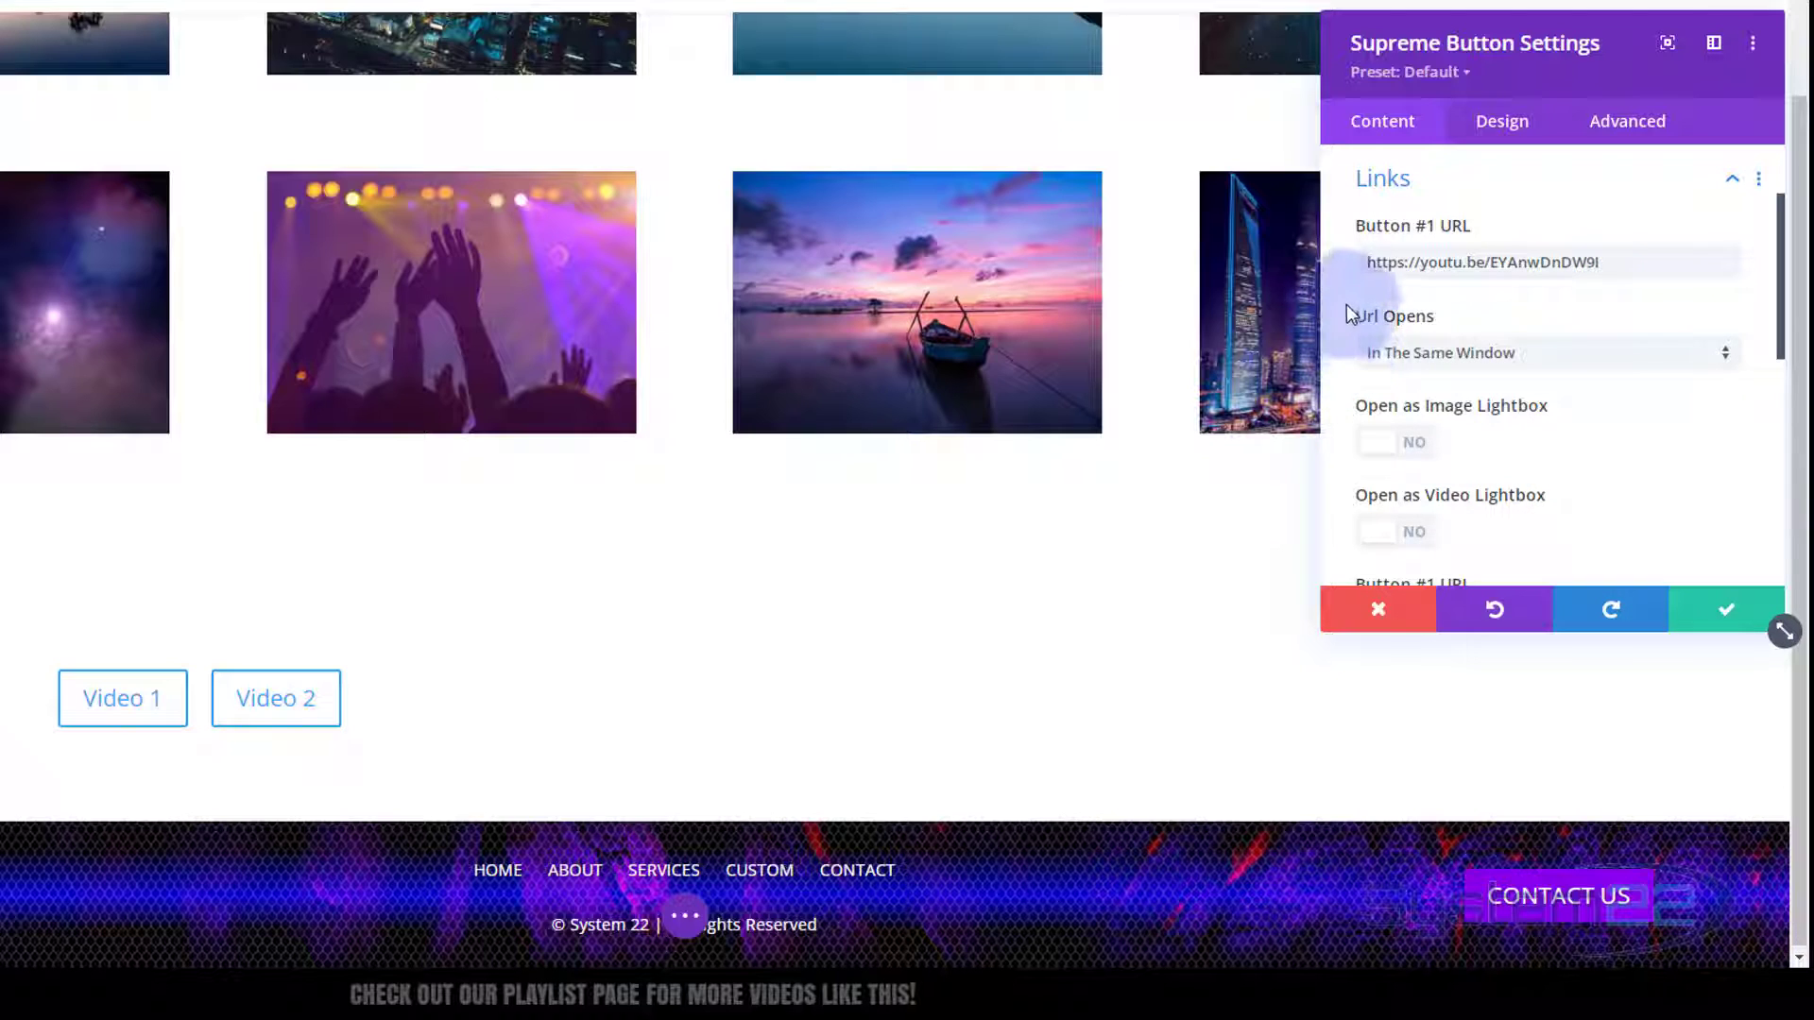
pyautogui.moveTo(1436, 307)
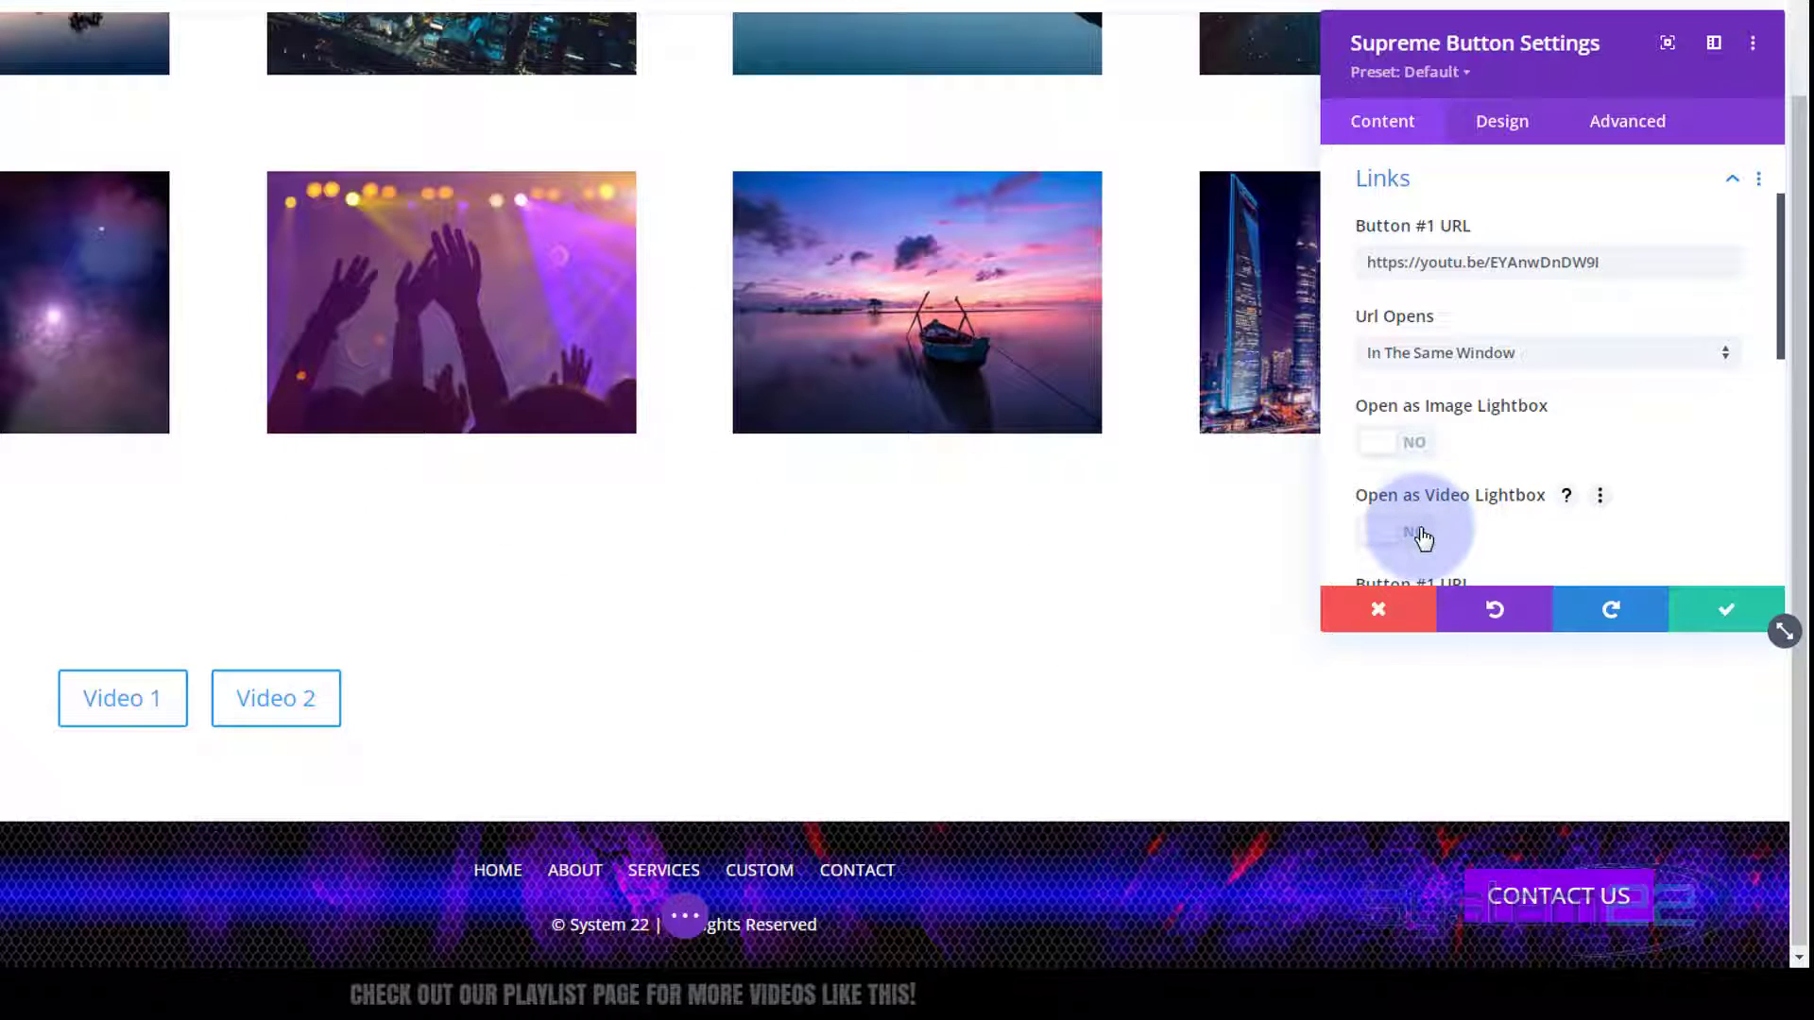
pyautogui.click(1417, 534)
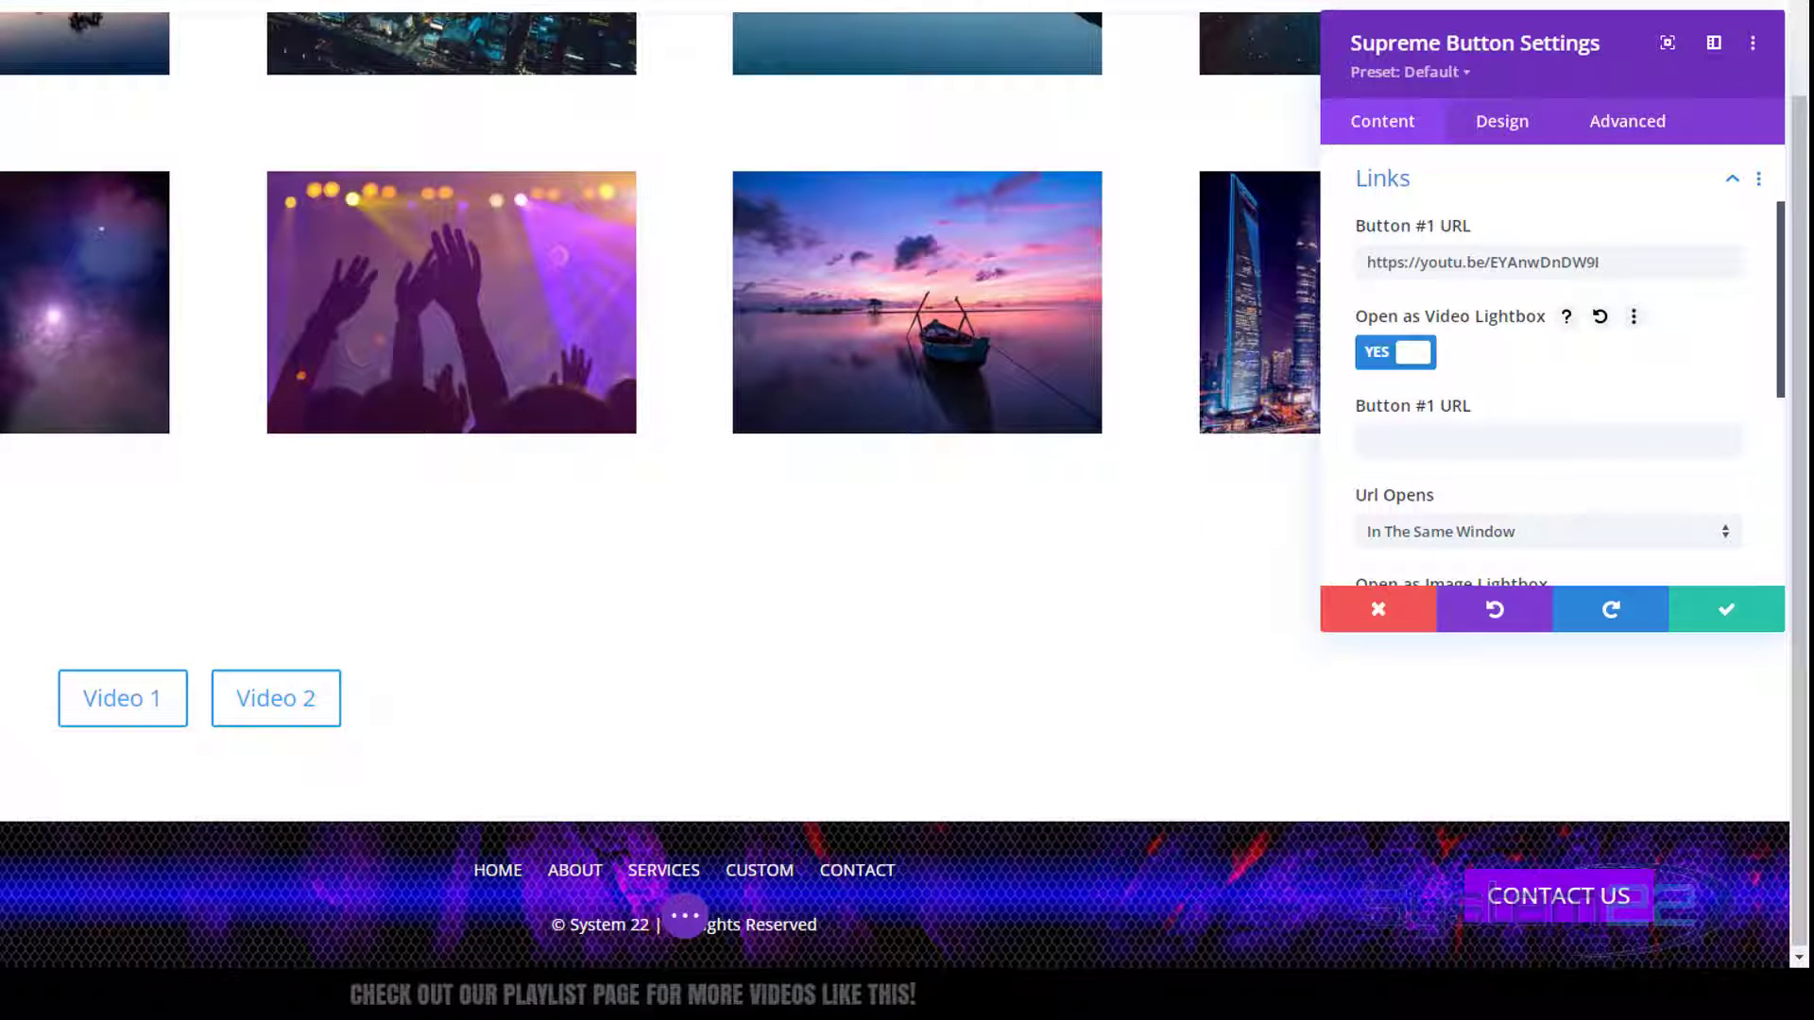
pyautogui.click(1383, 446)
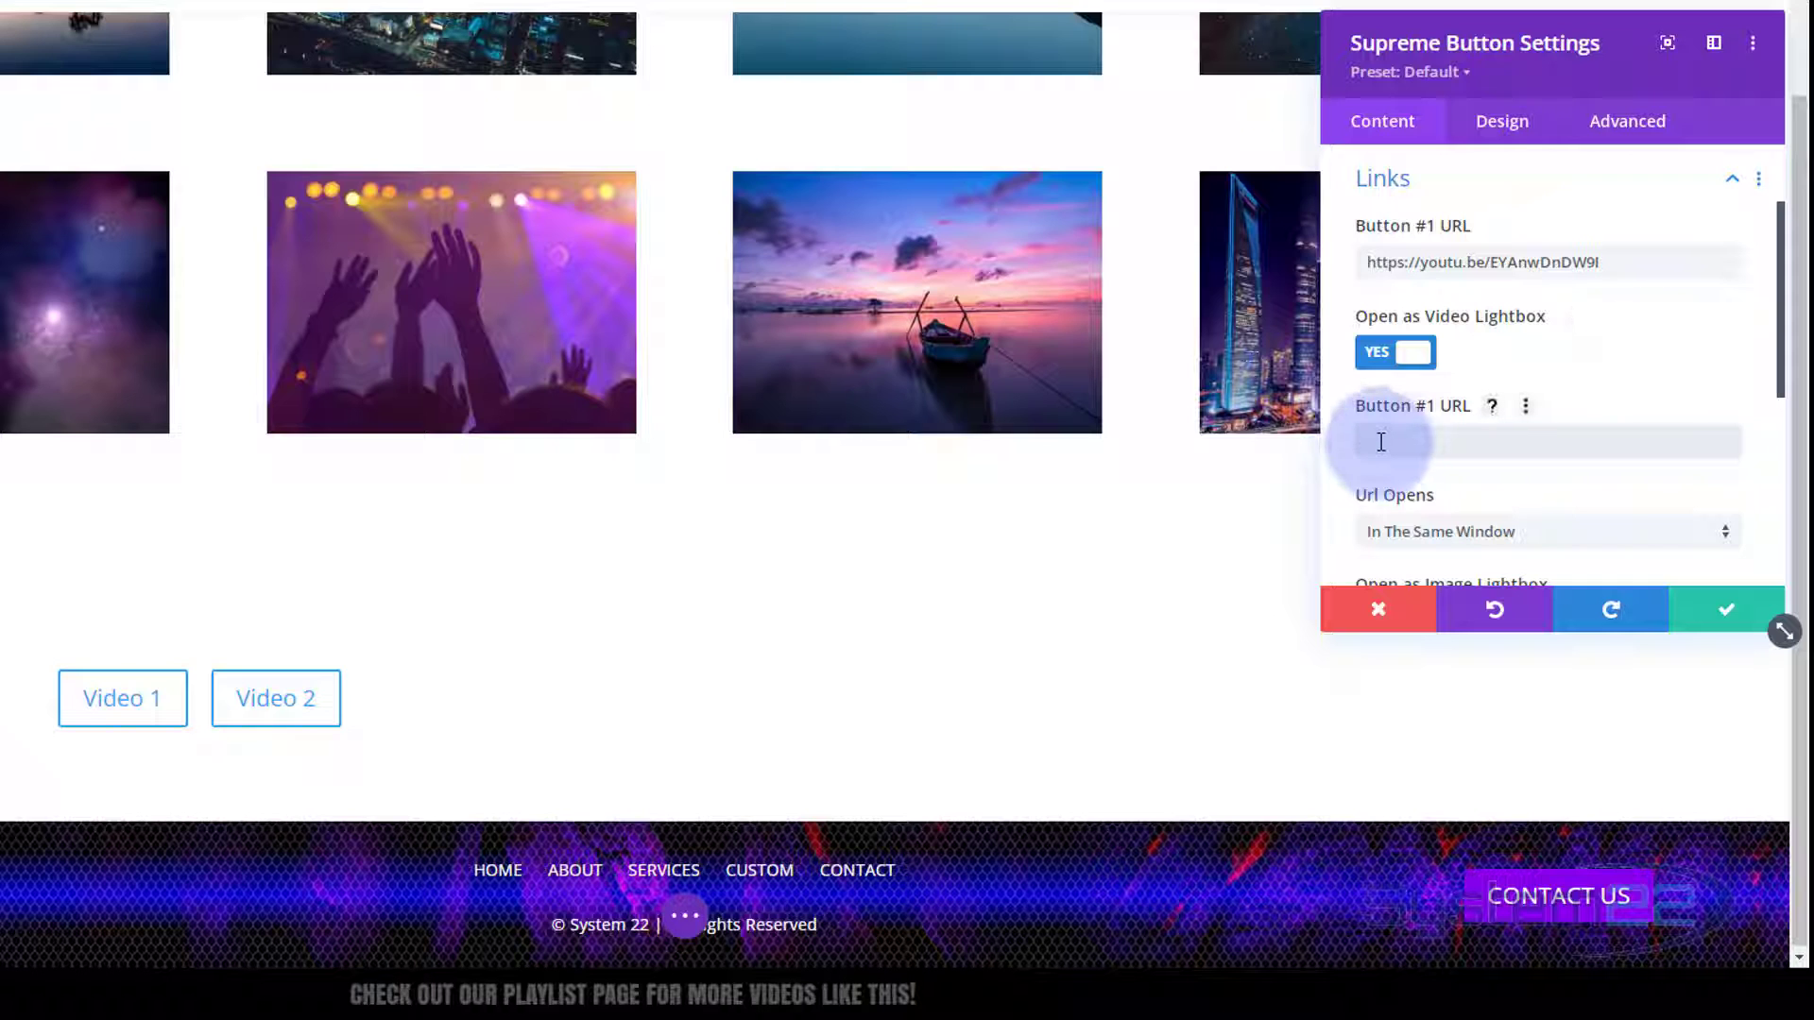
pyautogui.click(1545, 484)
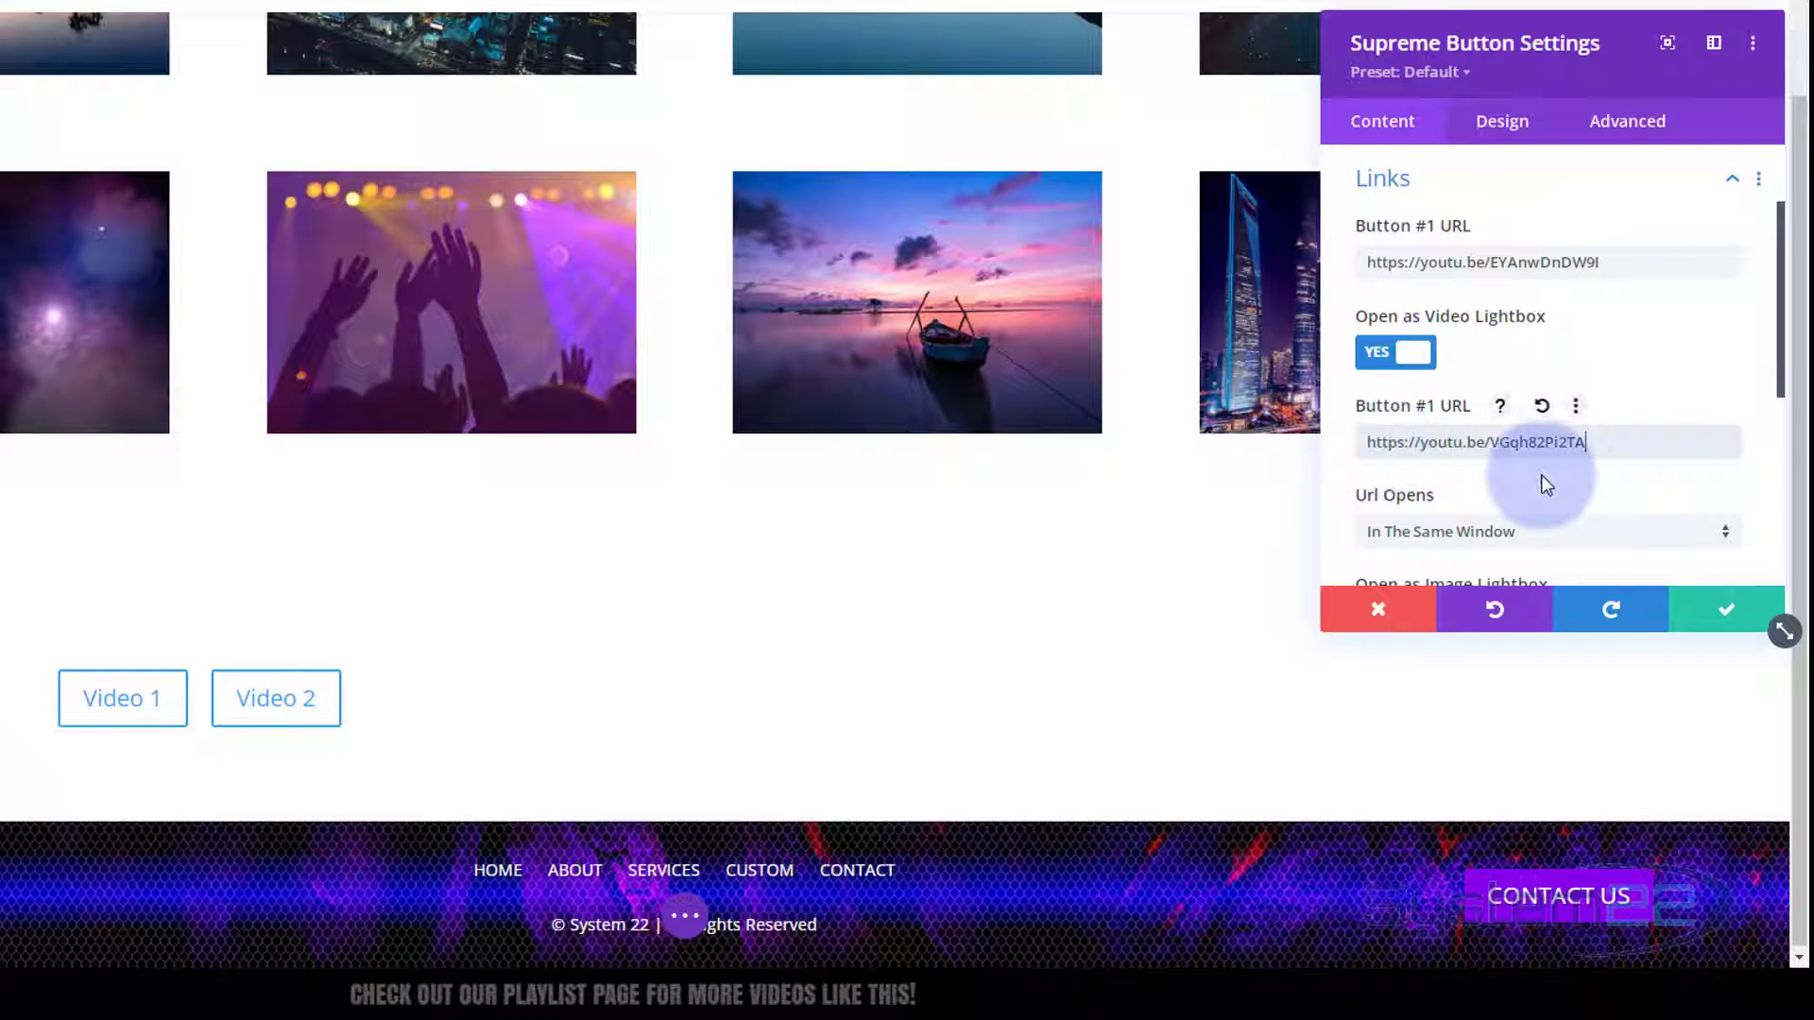
pyautogui.scroll(-3, 1544, 474)
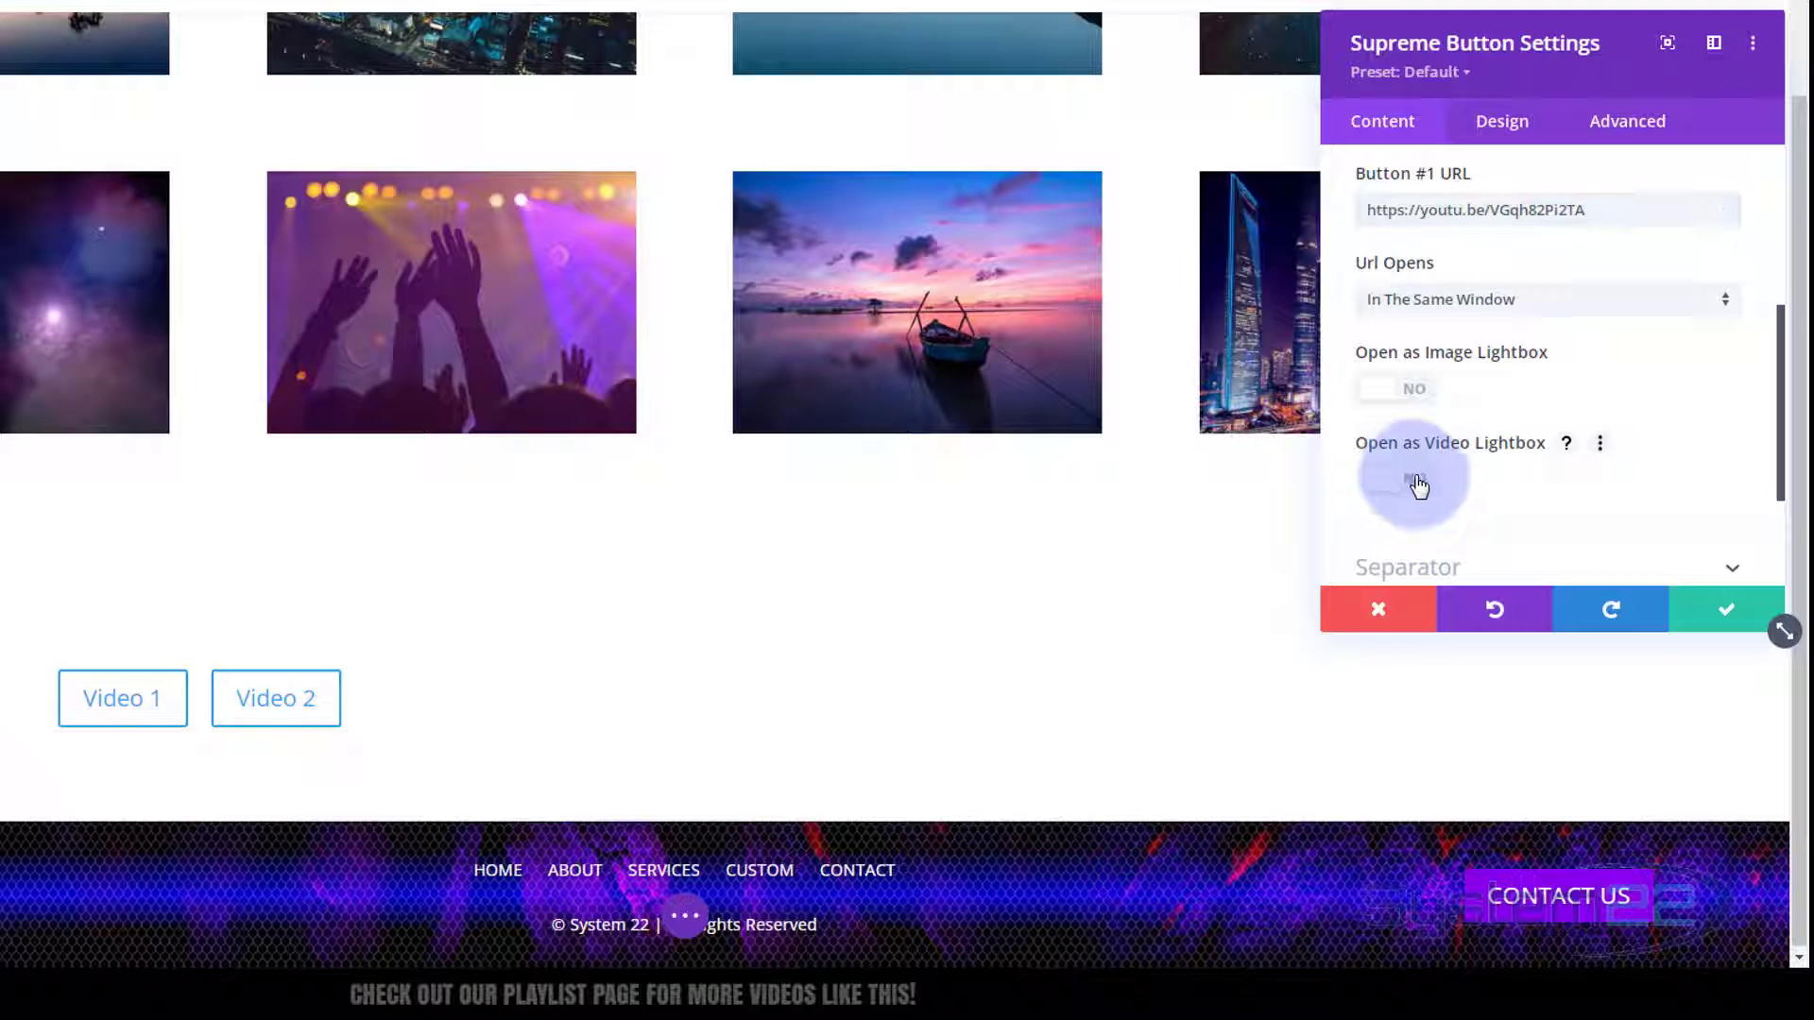
pyautogui.click(1415, 481)
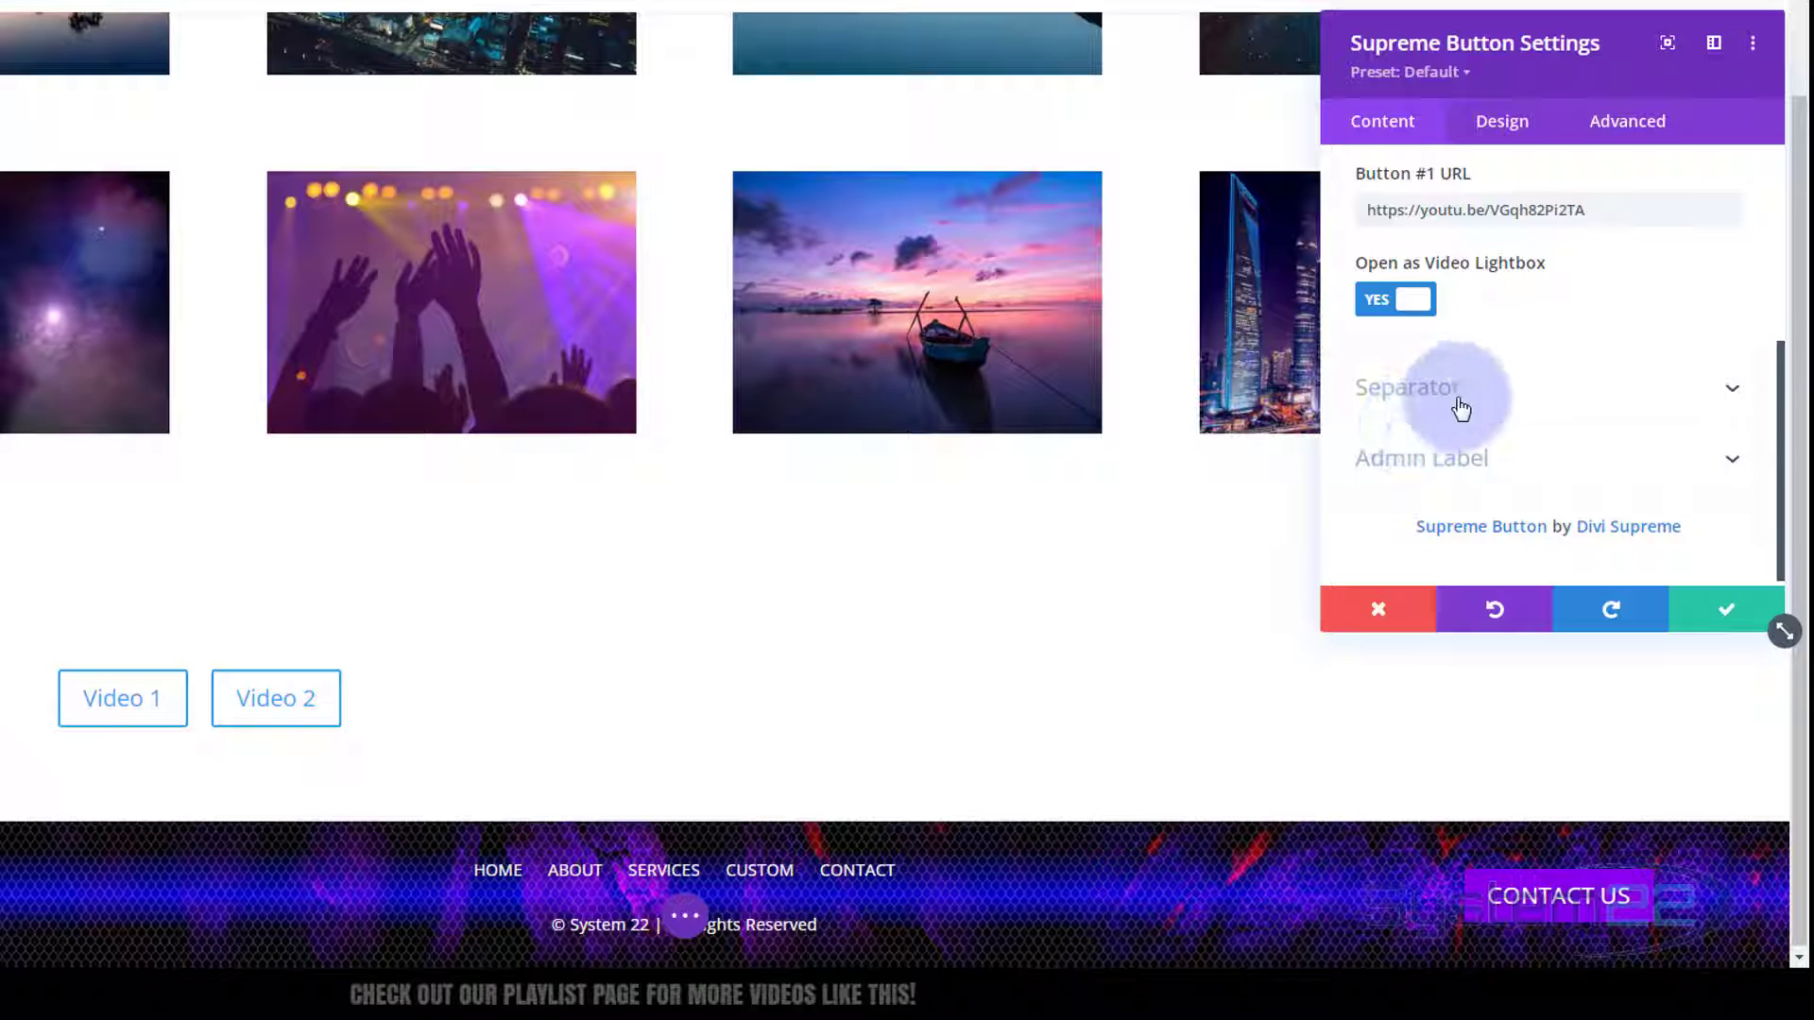
# Try "or" as the separator text between the two buttons and clear it again
pyautogui.click(1503, 400)
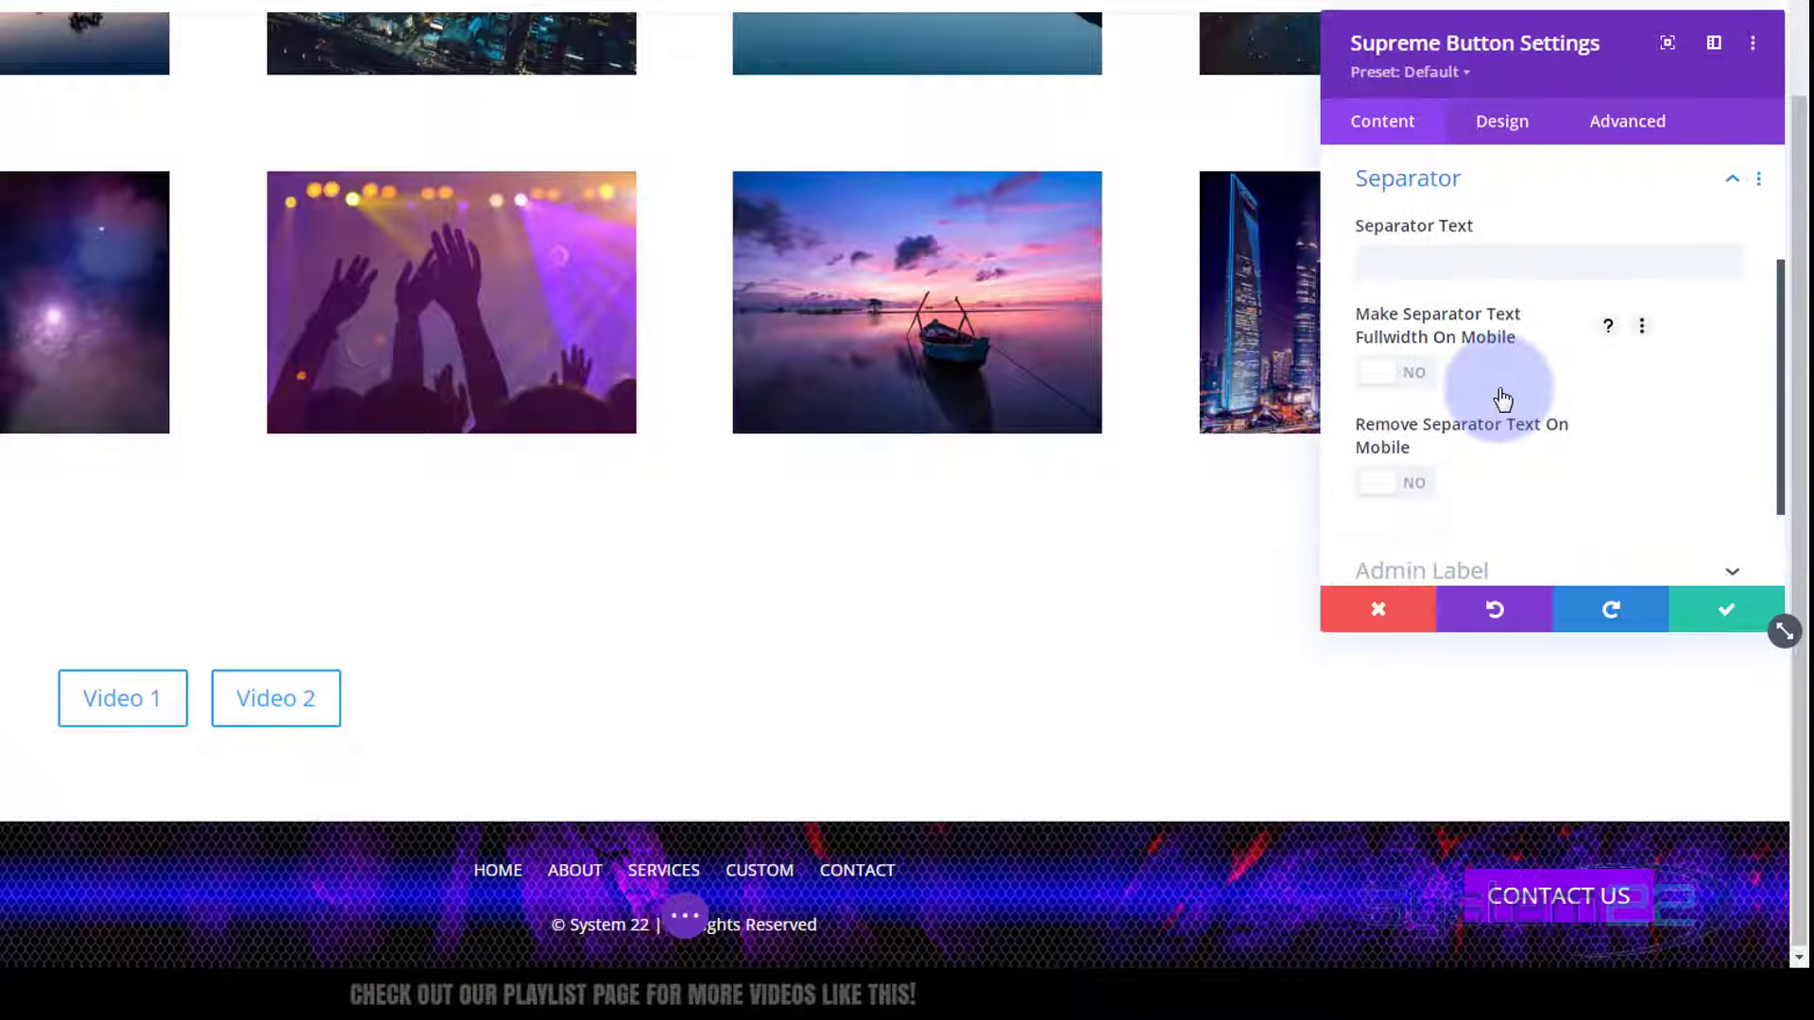
pyautogui.click(1416, 263)
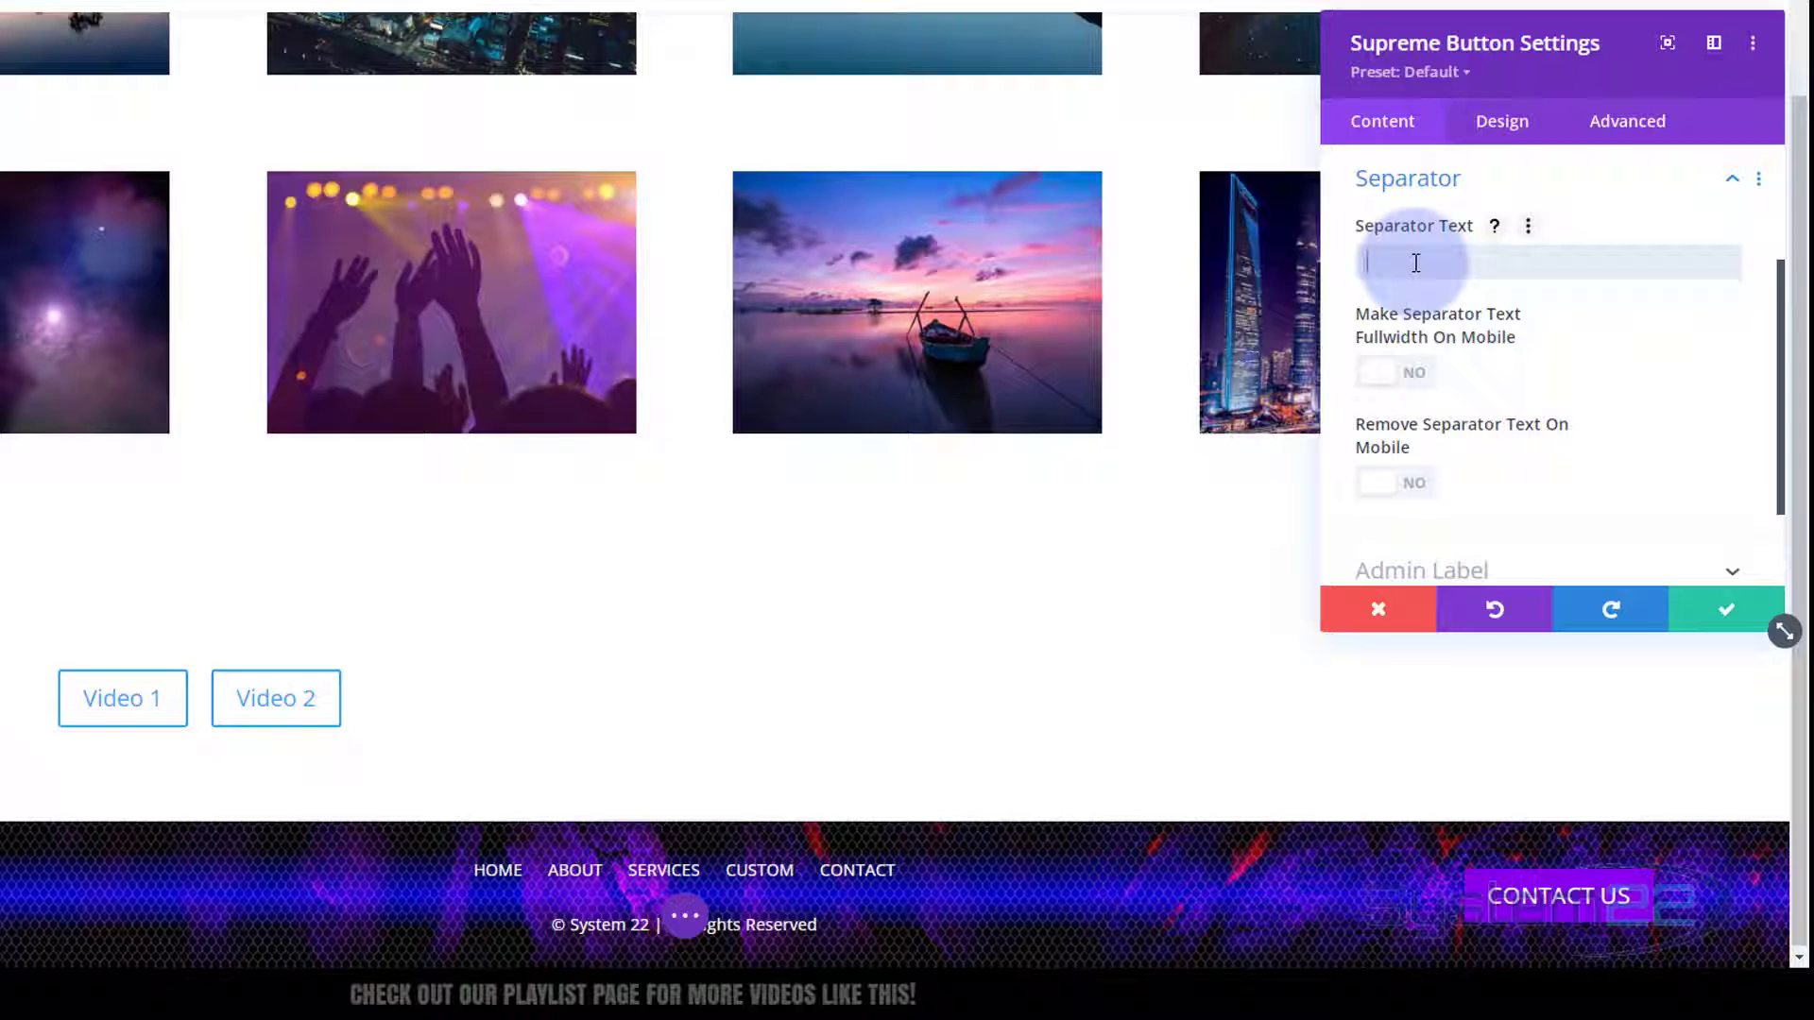
pyautogui.write('or')
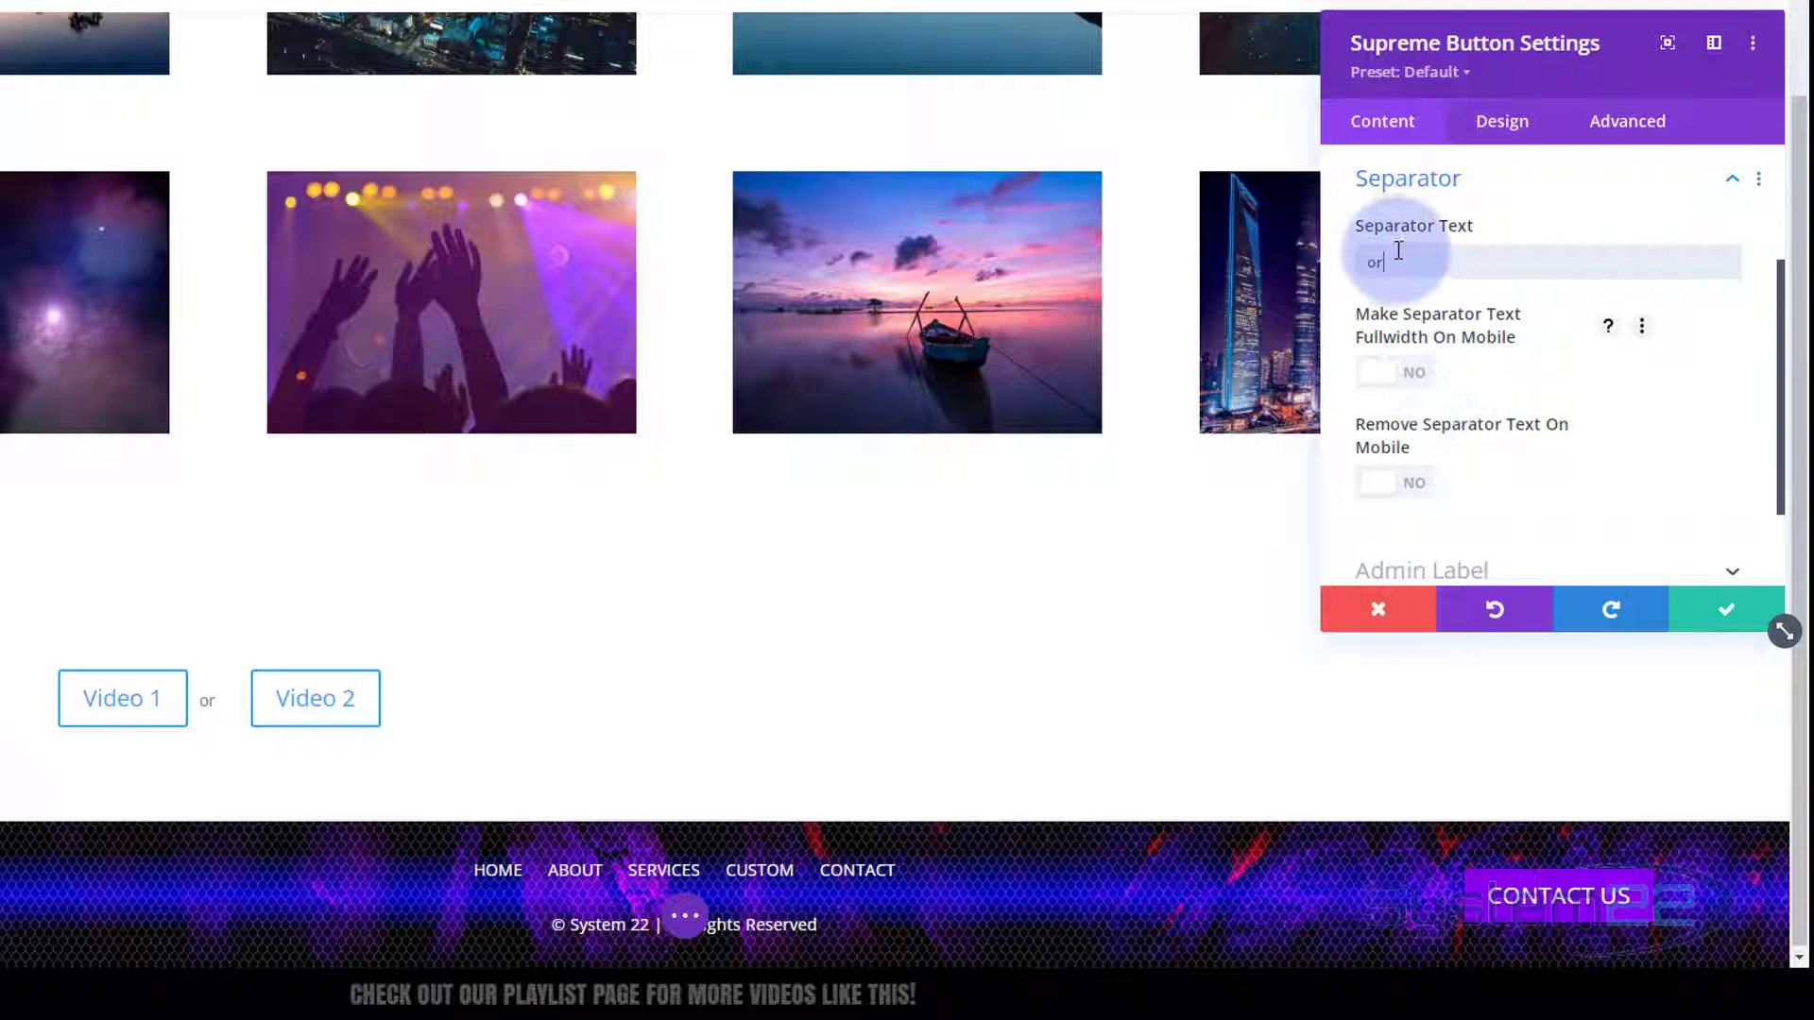
pyautogui.moveTo(1398, 263); pyautogui.dragTo(1340, 268)
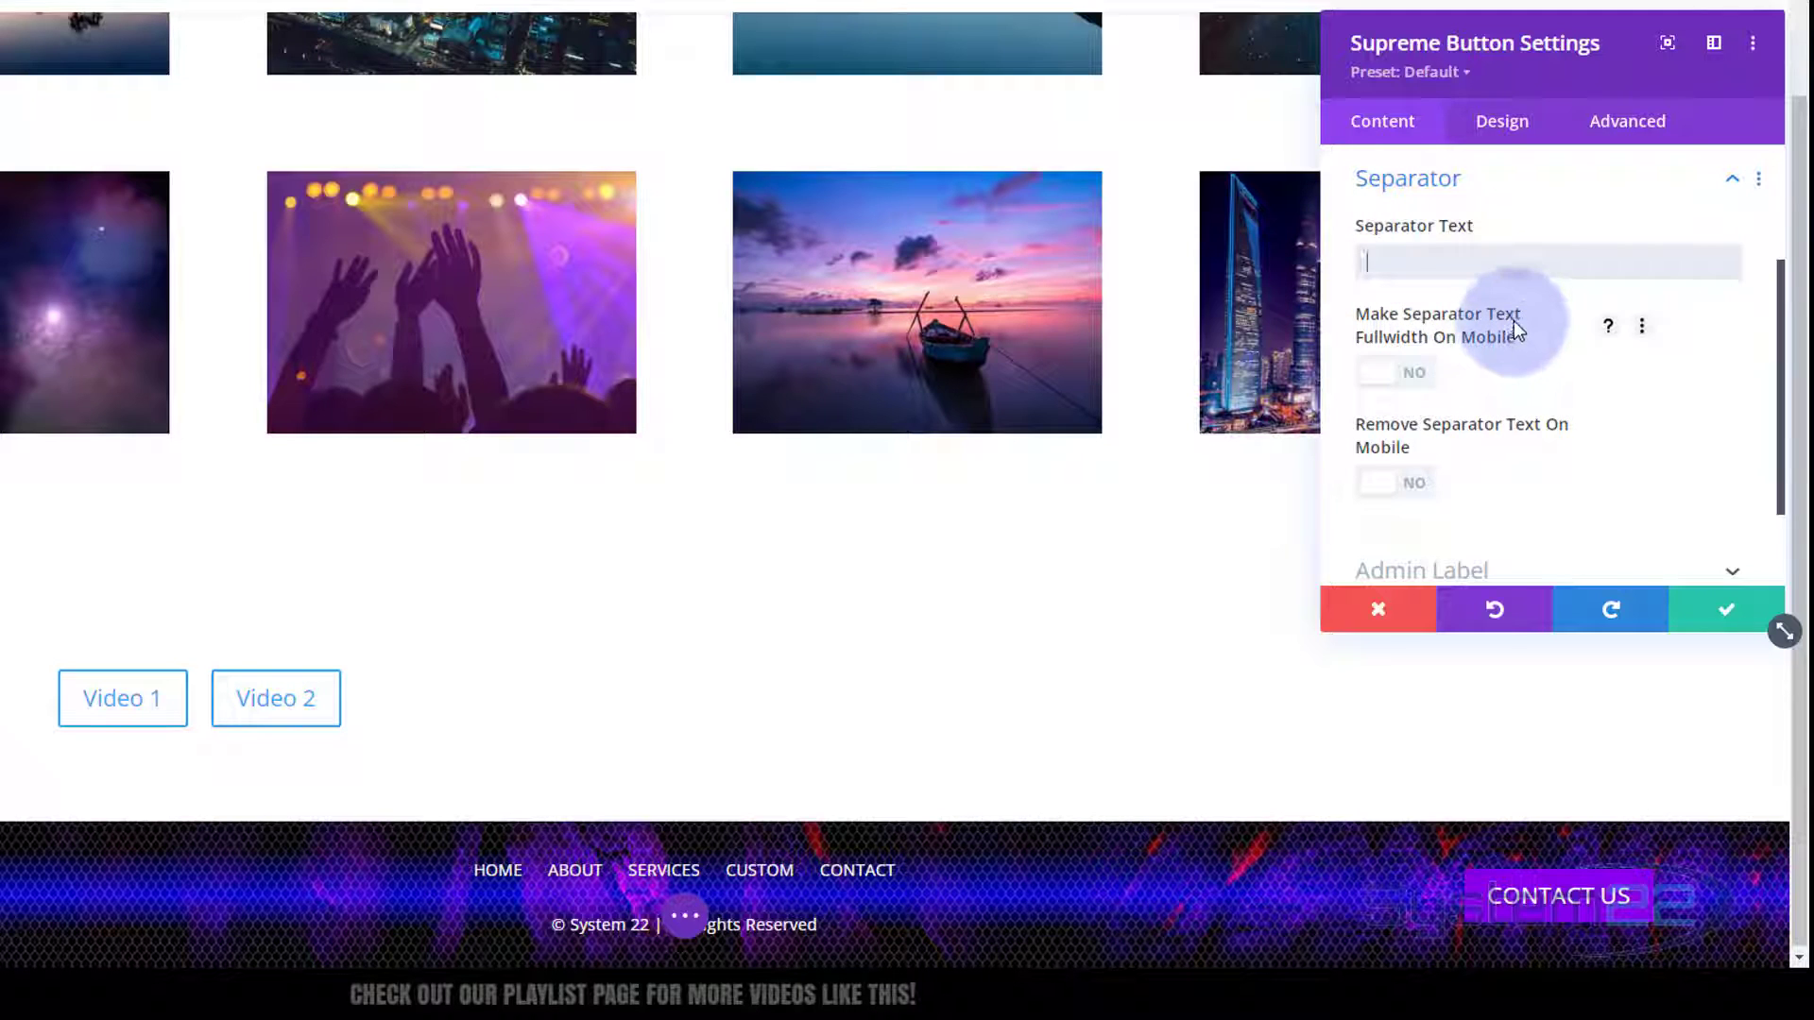
pyautogui.scroll(-1, 1514, 320)
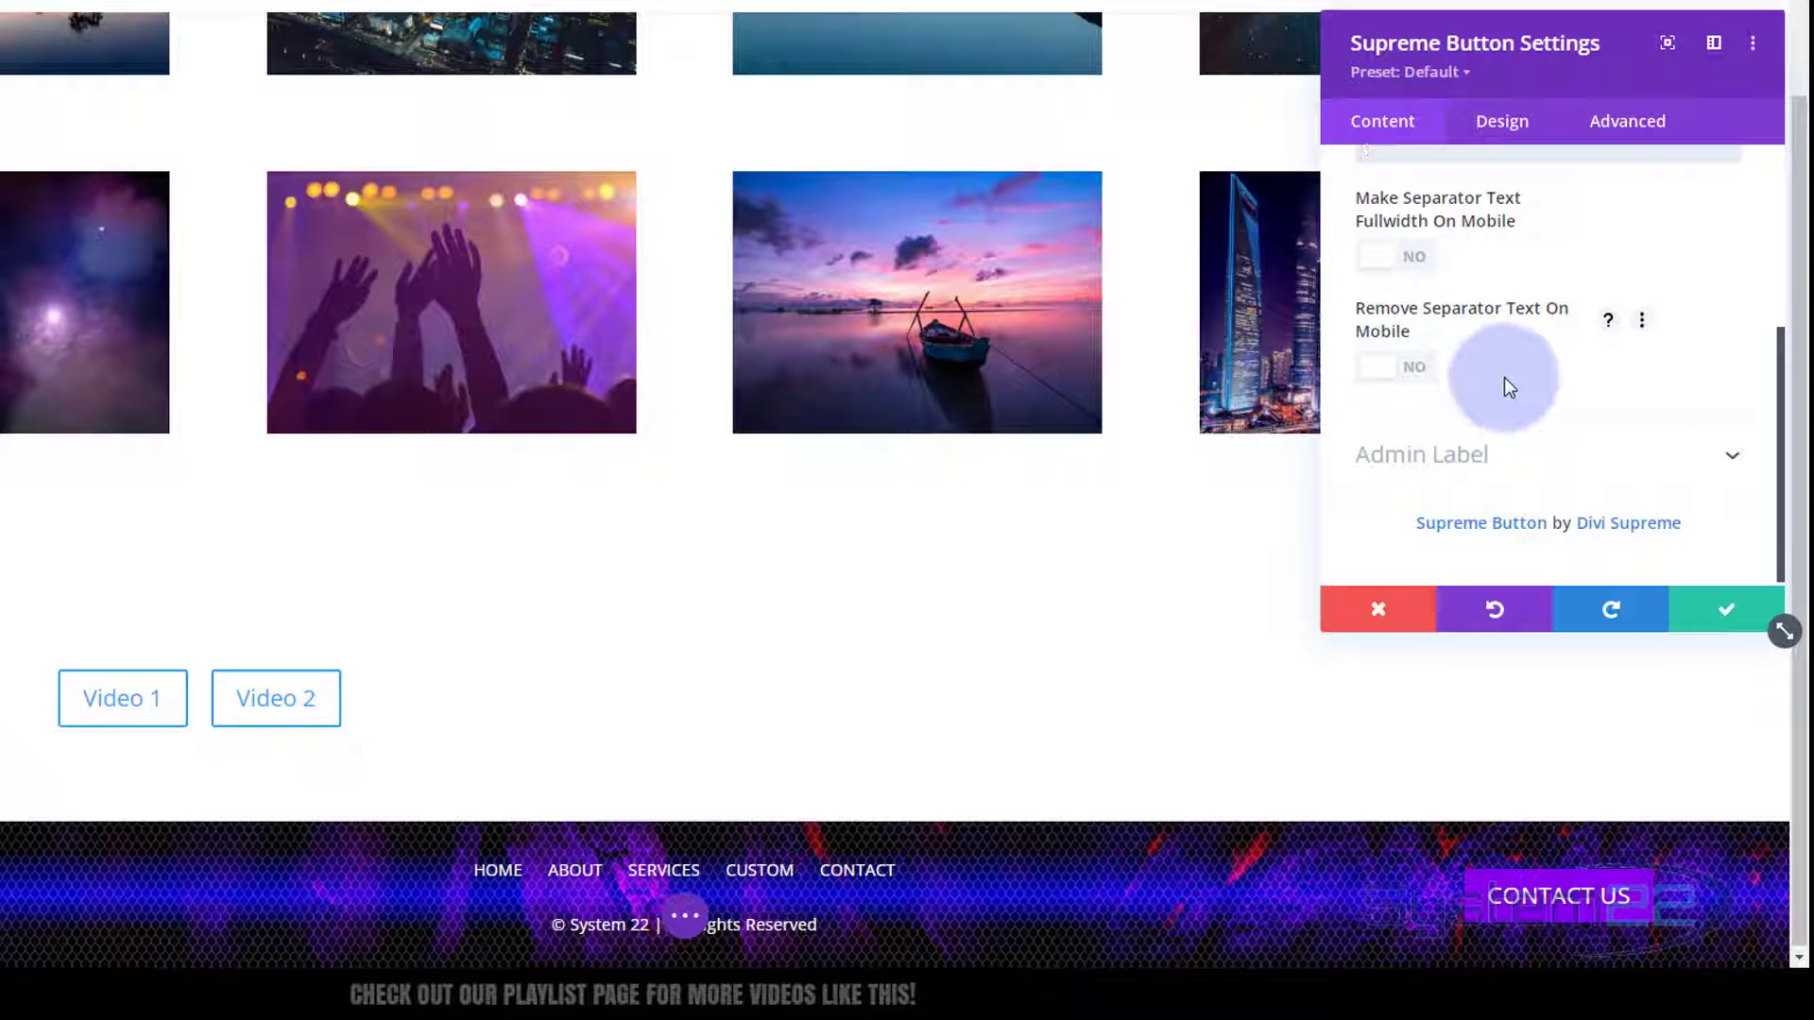
pyautogui.scroll(3, 1506, 376)
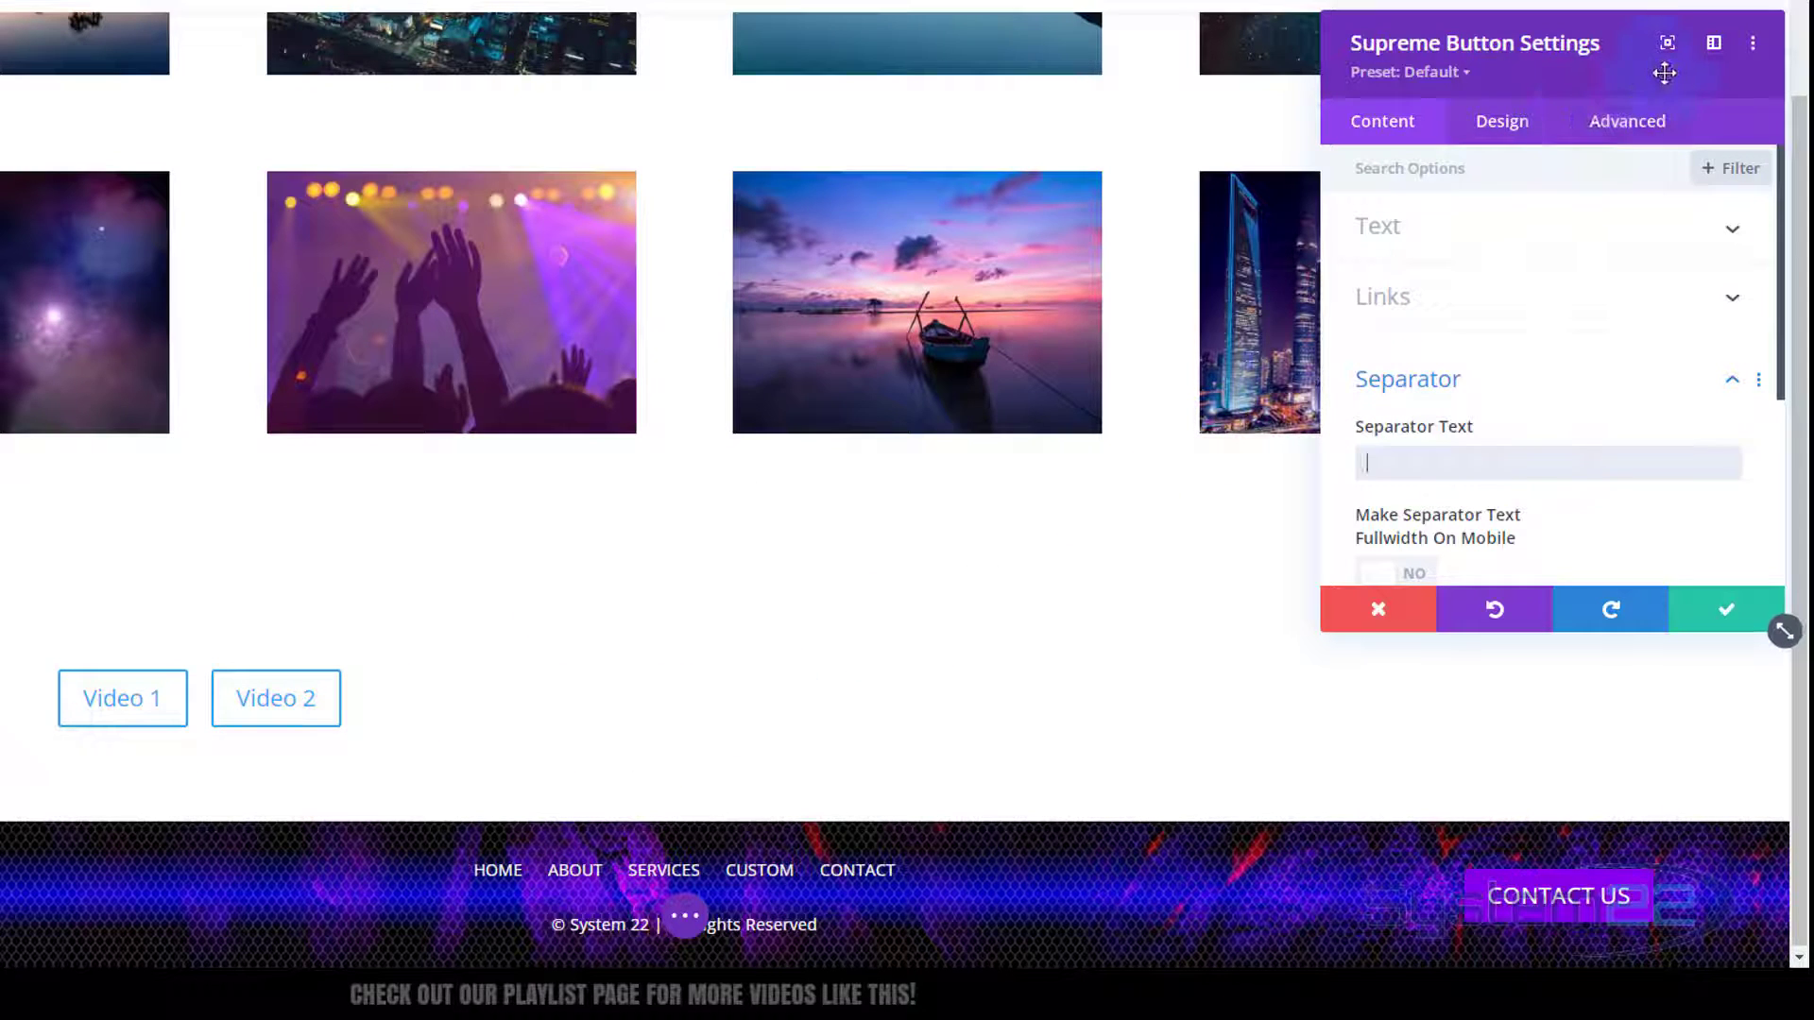
# Center the pair of buttons in the row through the module's button alignment
pyautogui.click(1518, 132)
pyautogui.click(1552, 241)
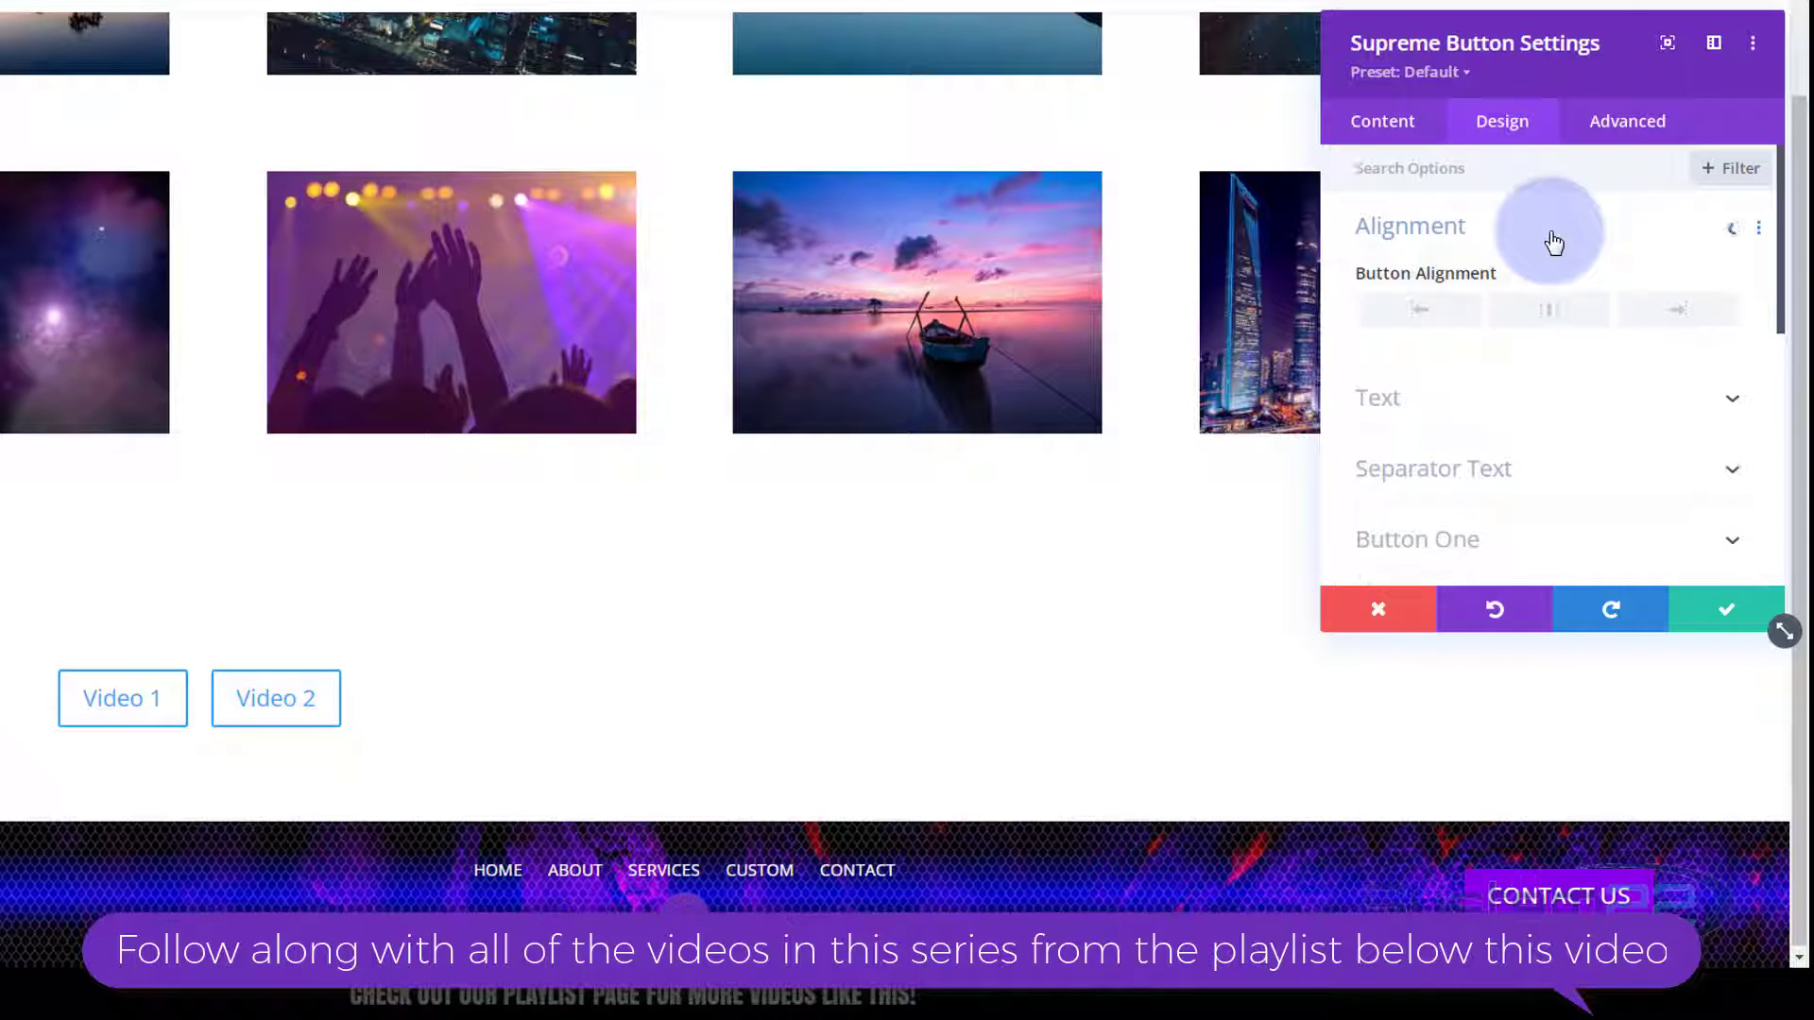
pyautogui.click(1551, 322)
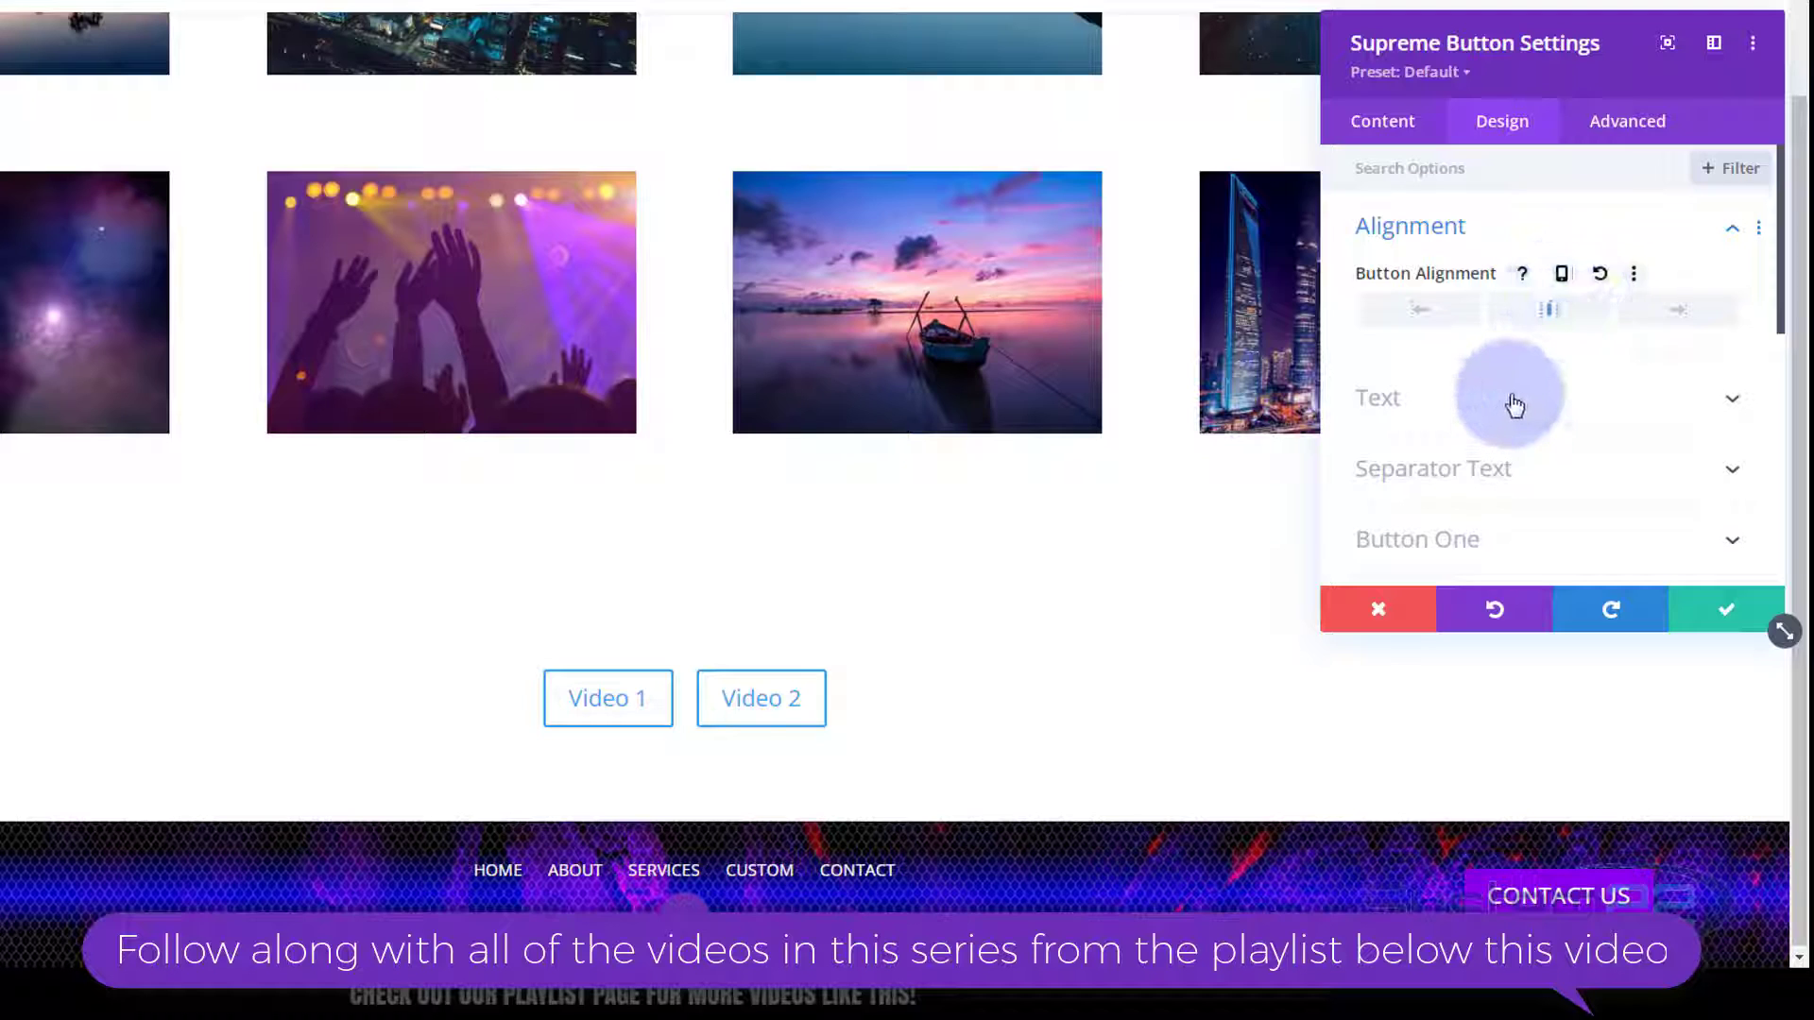
# Enable custom styles for Button One and set its text color to white (#ffffff)
pyautogui.click(1518, 412)
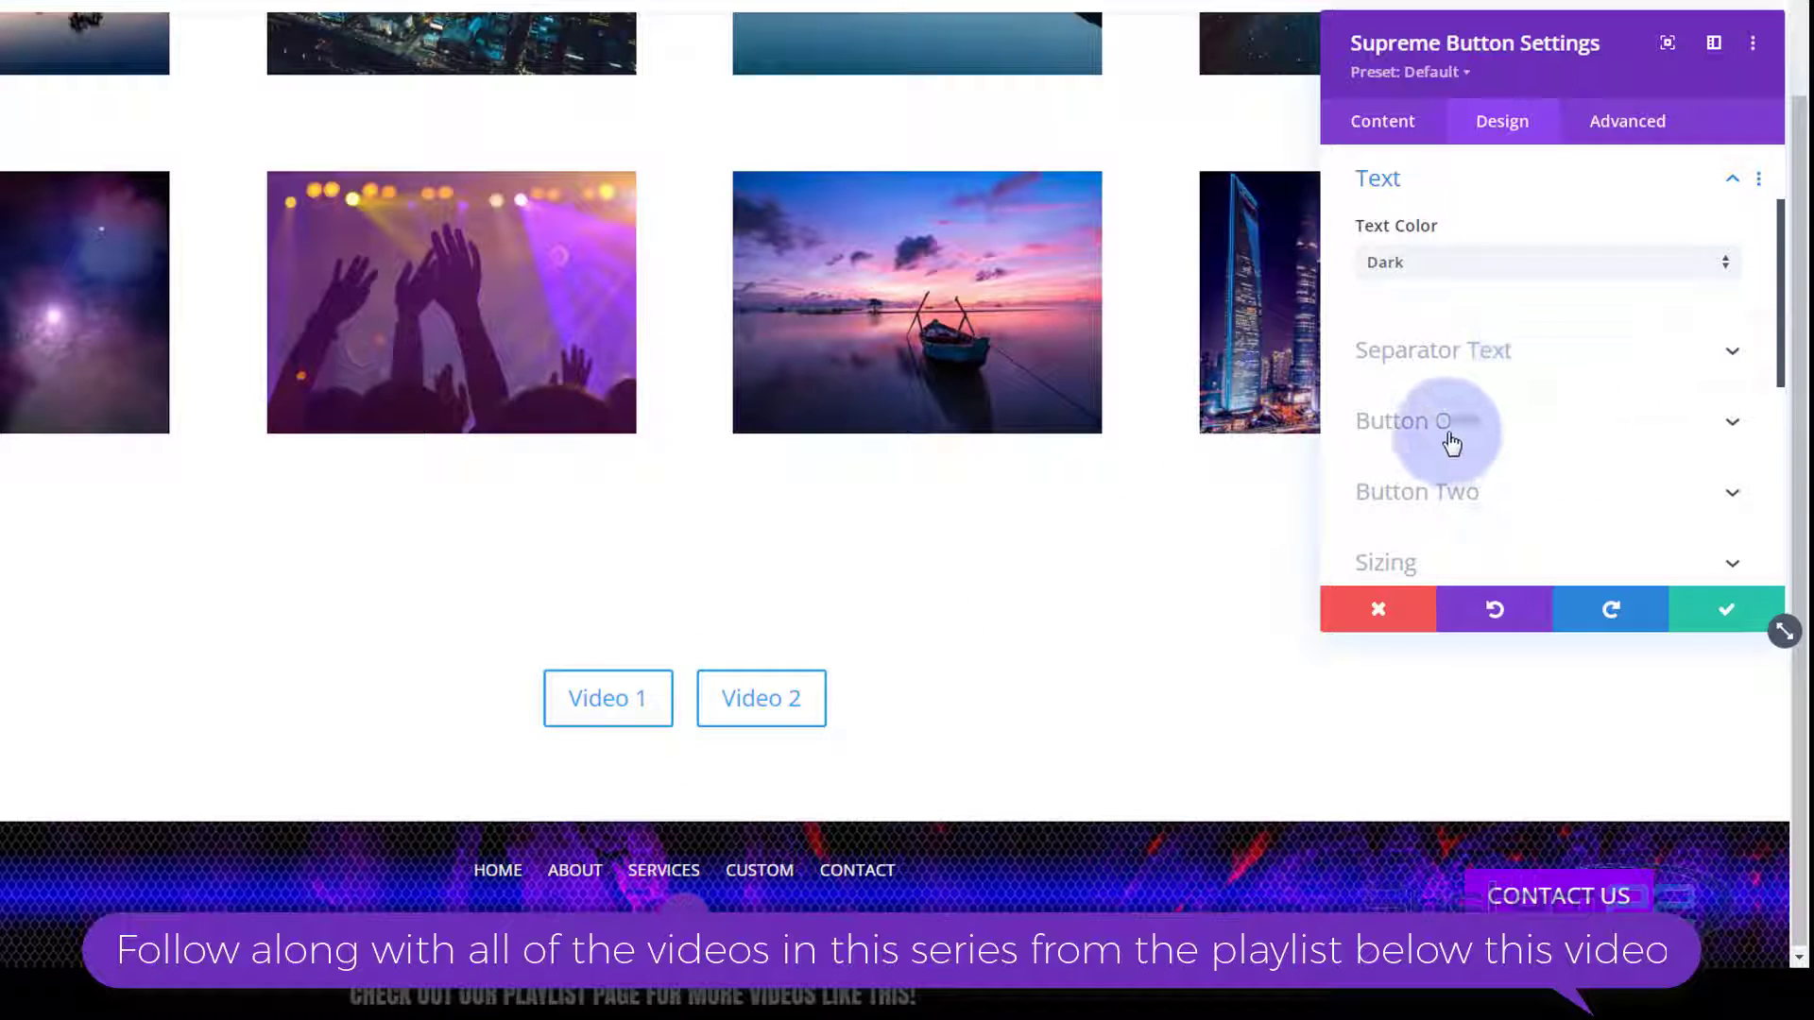
pyautogui.scroll(-3, 1538, 321)
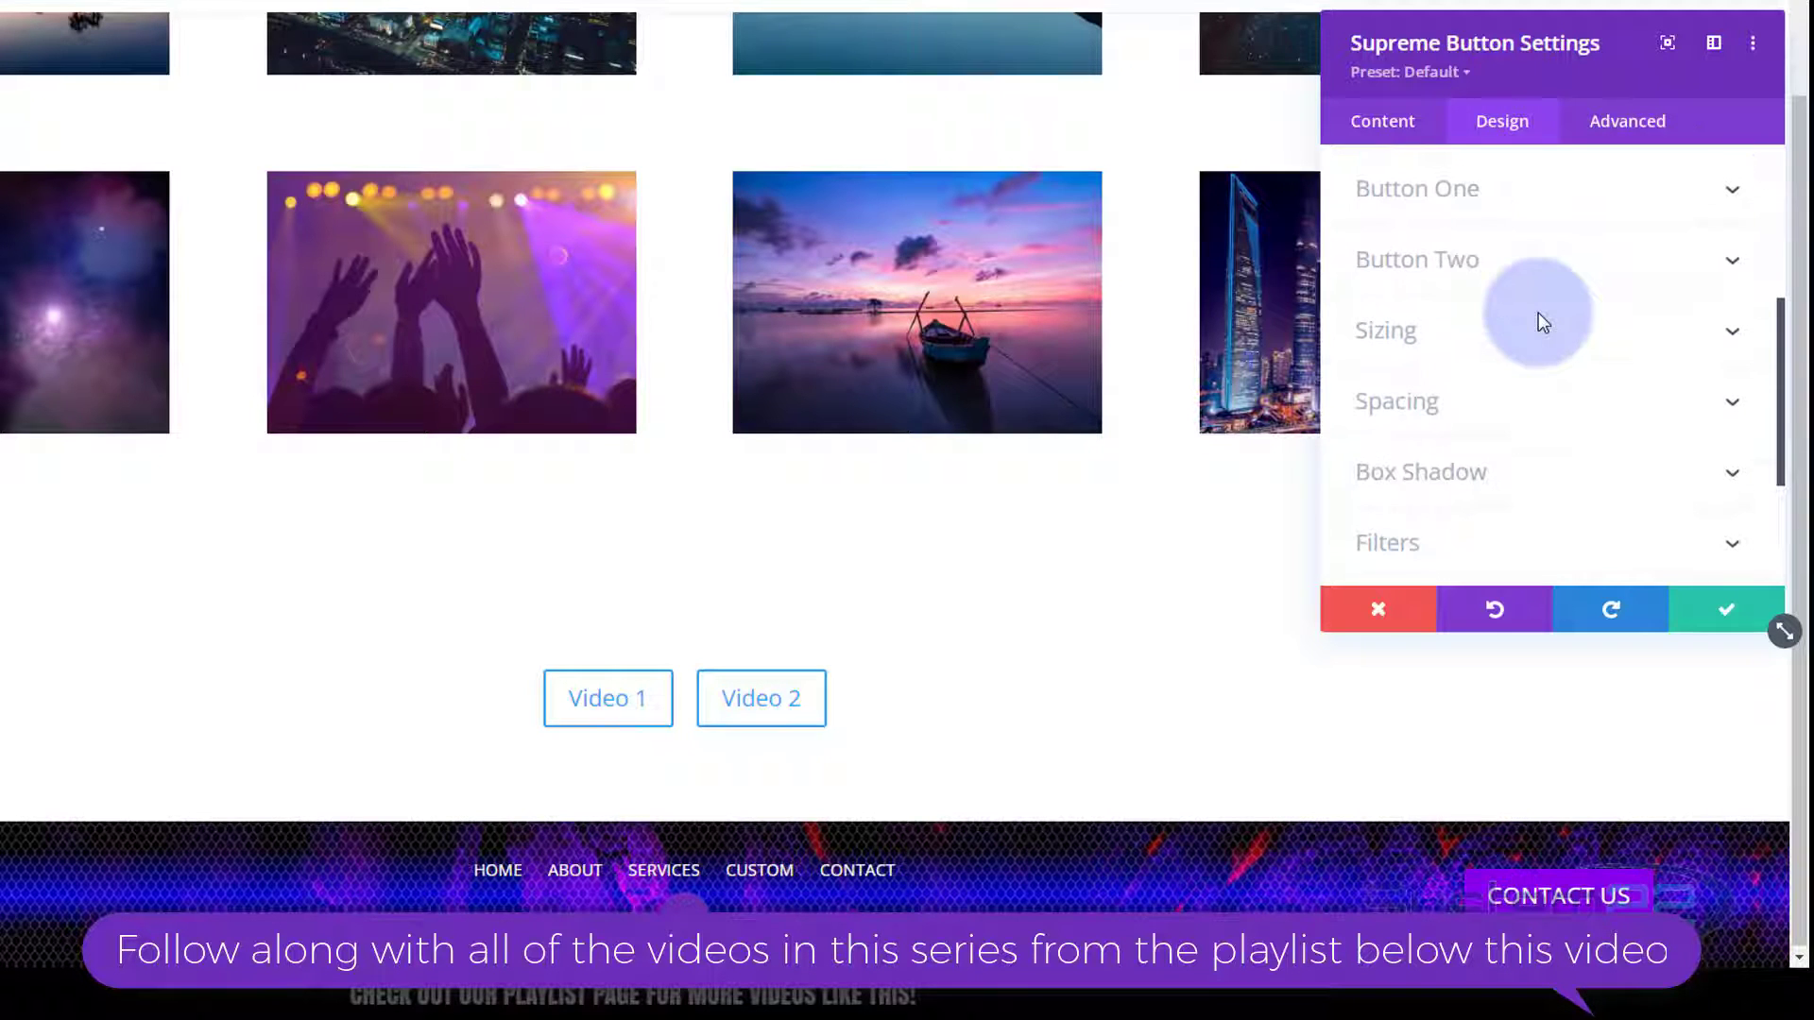
pyautogui.click(1560, 206)
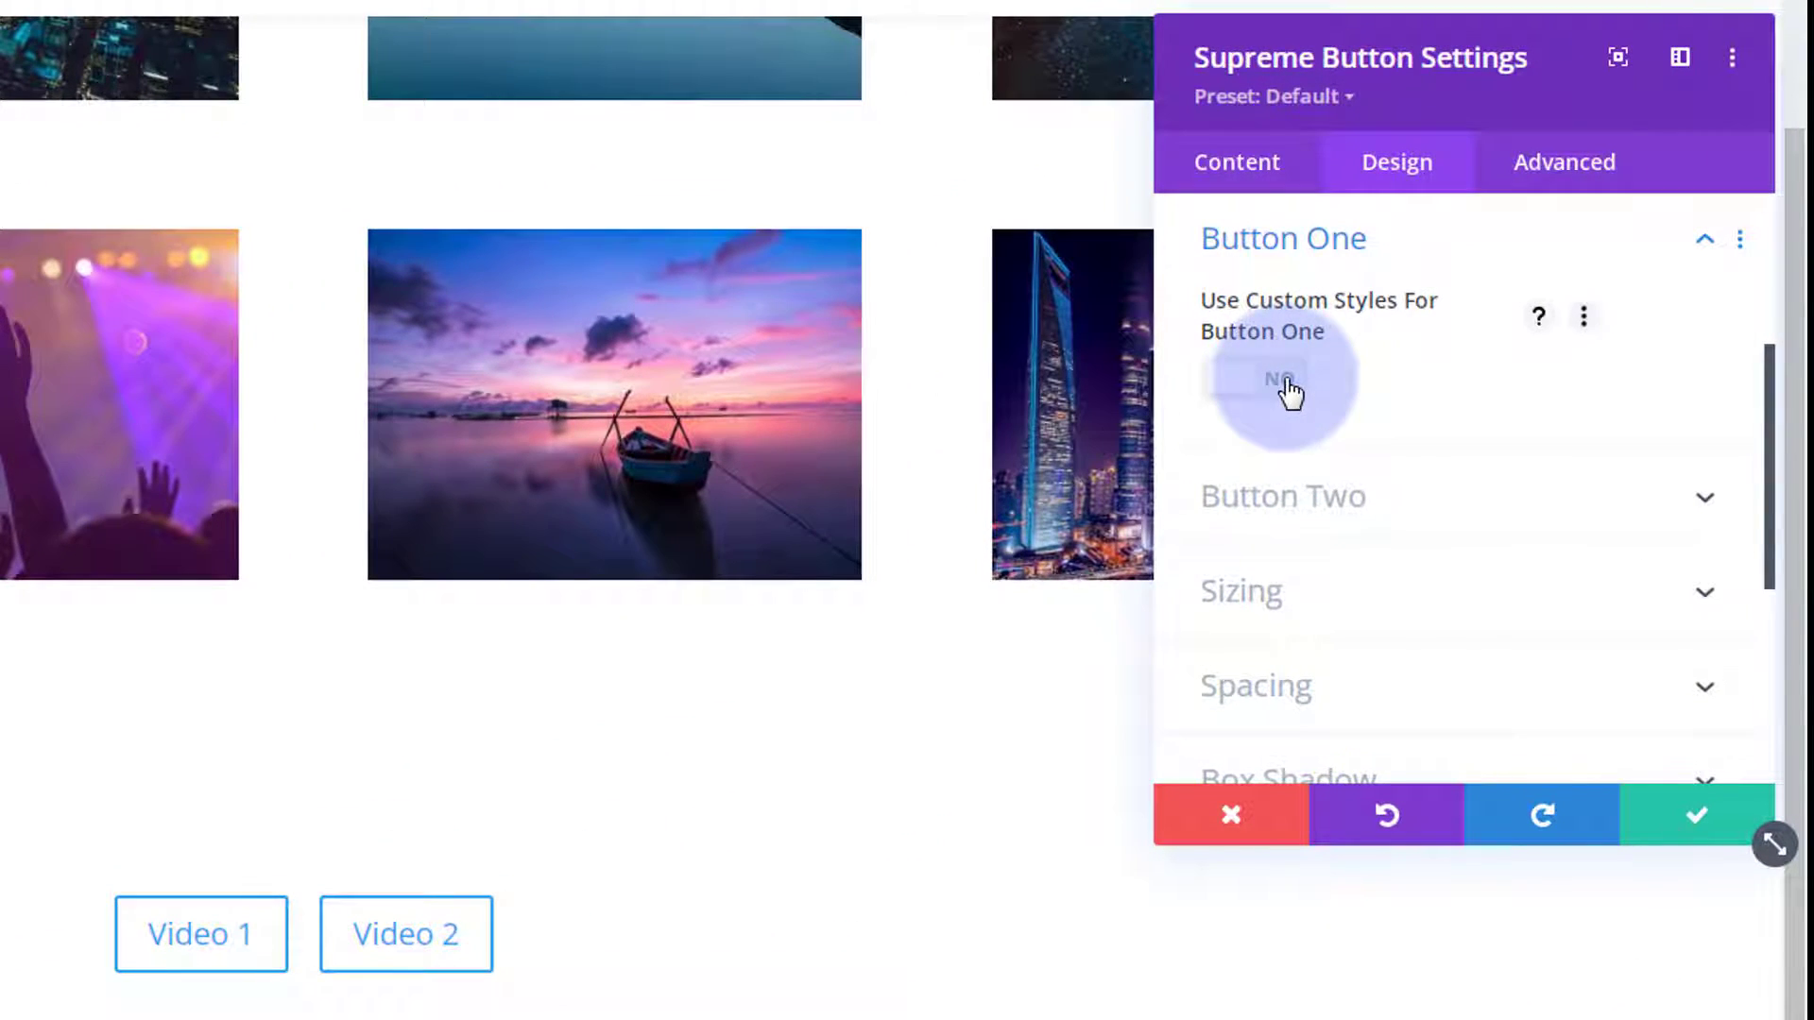
pyautogui.click(1285, 383)
pyautogui.scroll(-3, 1369, 457)
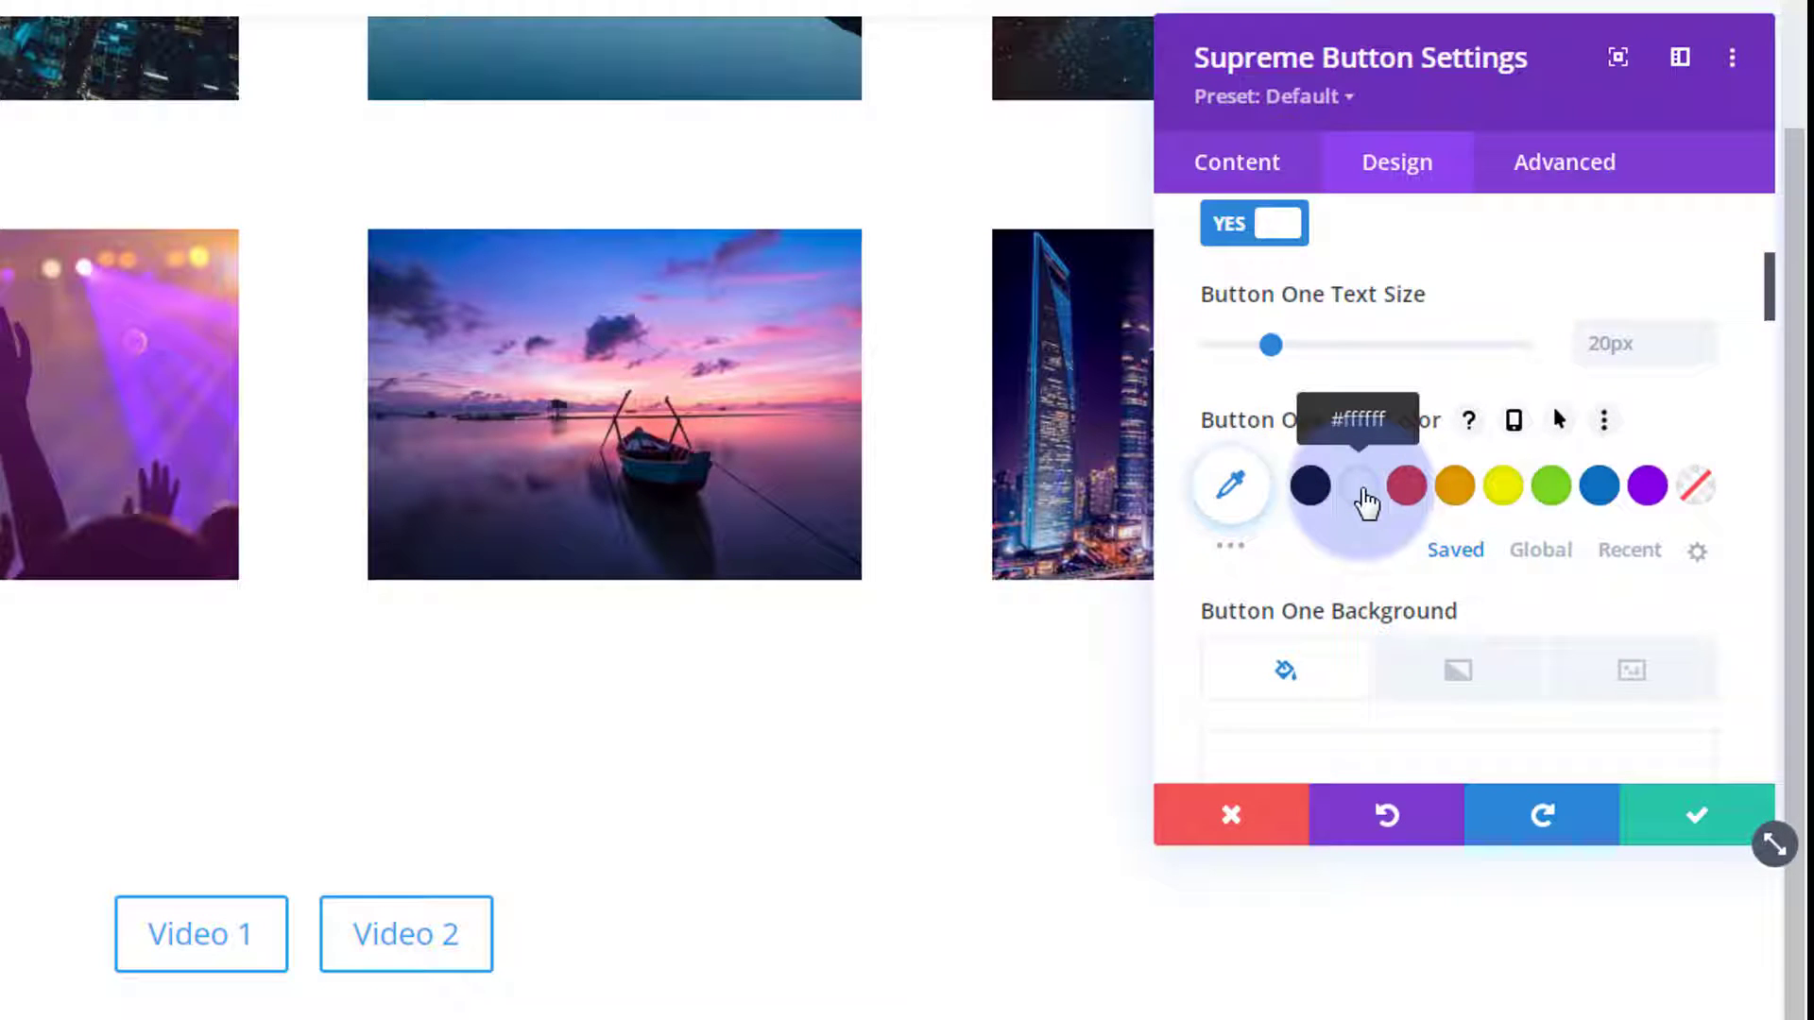
pyautogui.click(1363, 491)
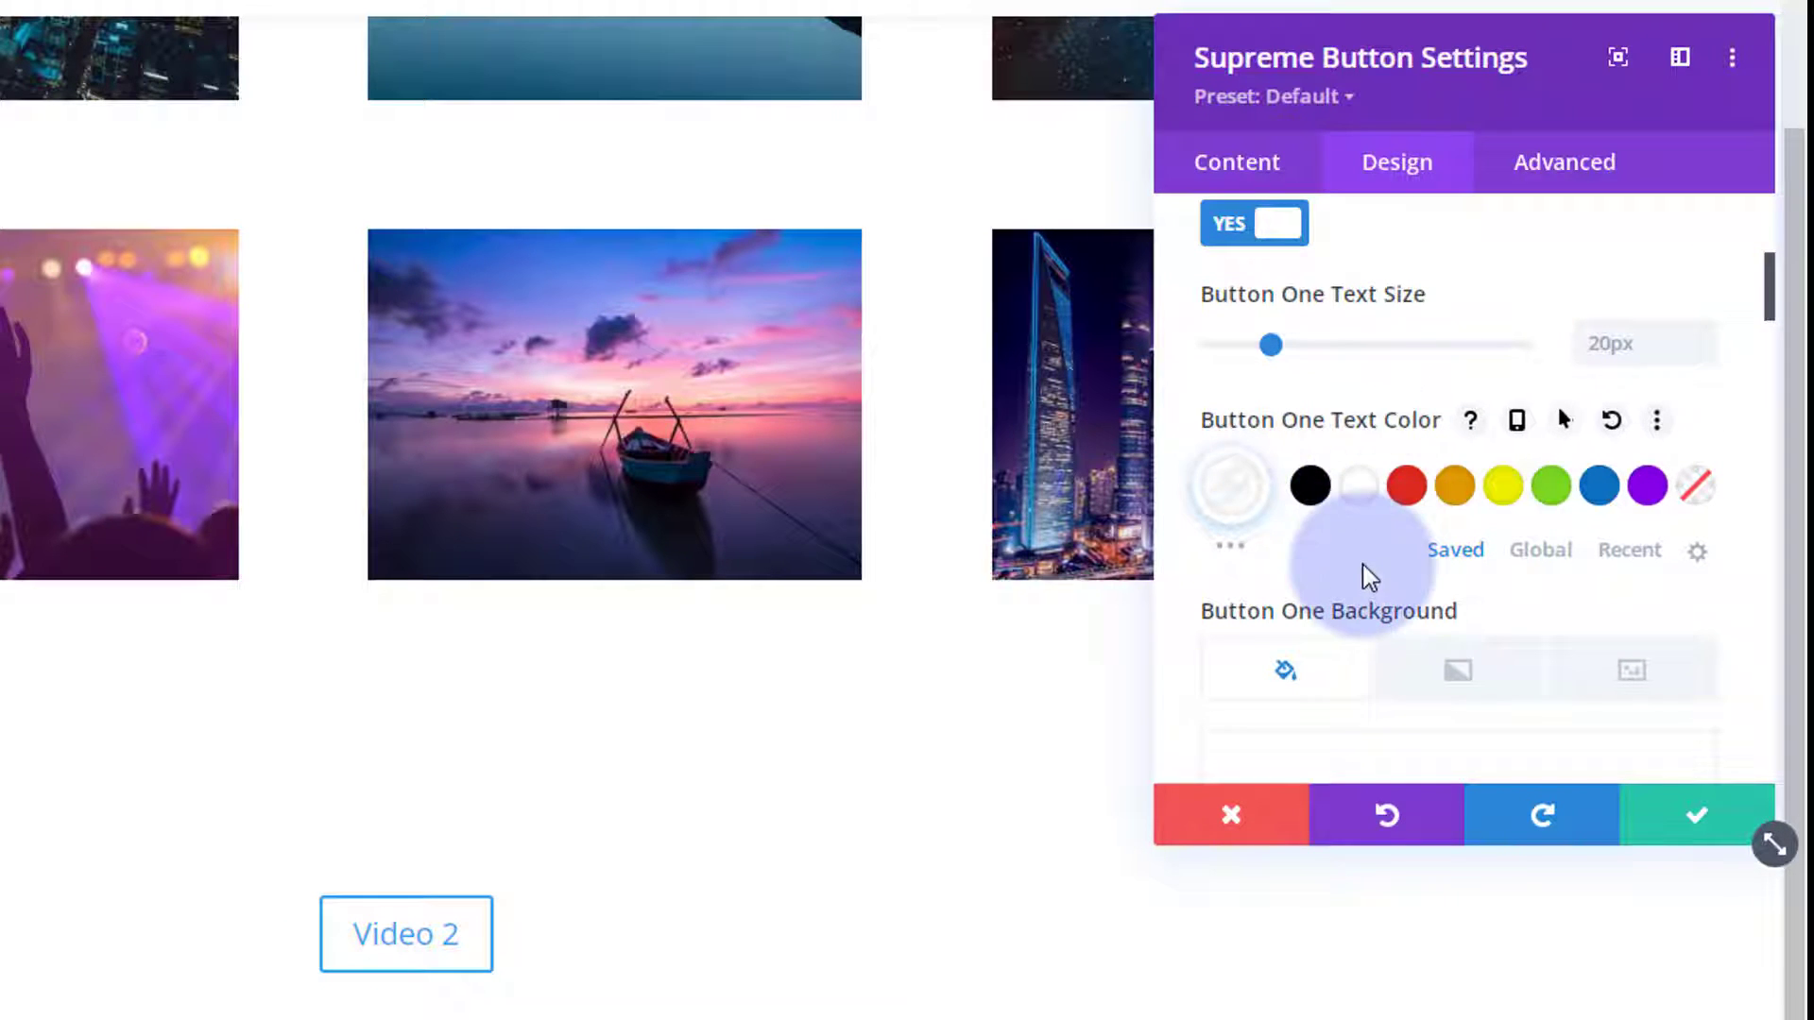
# Give Button One the saved blue background color #0c71c3 and set its border width to 0px
pyautogui.scroll(-5, 1362, 564)
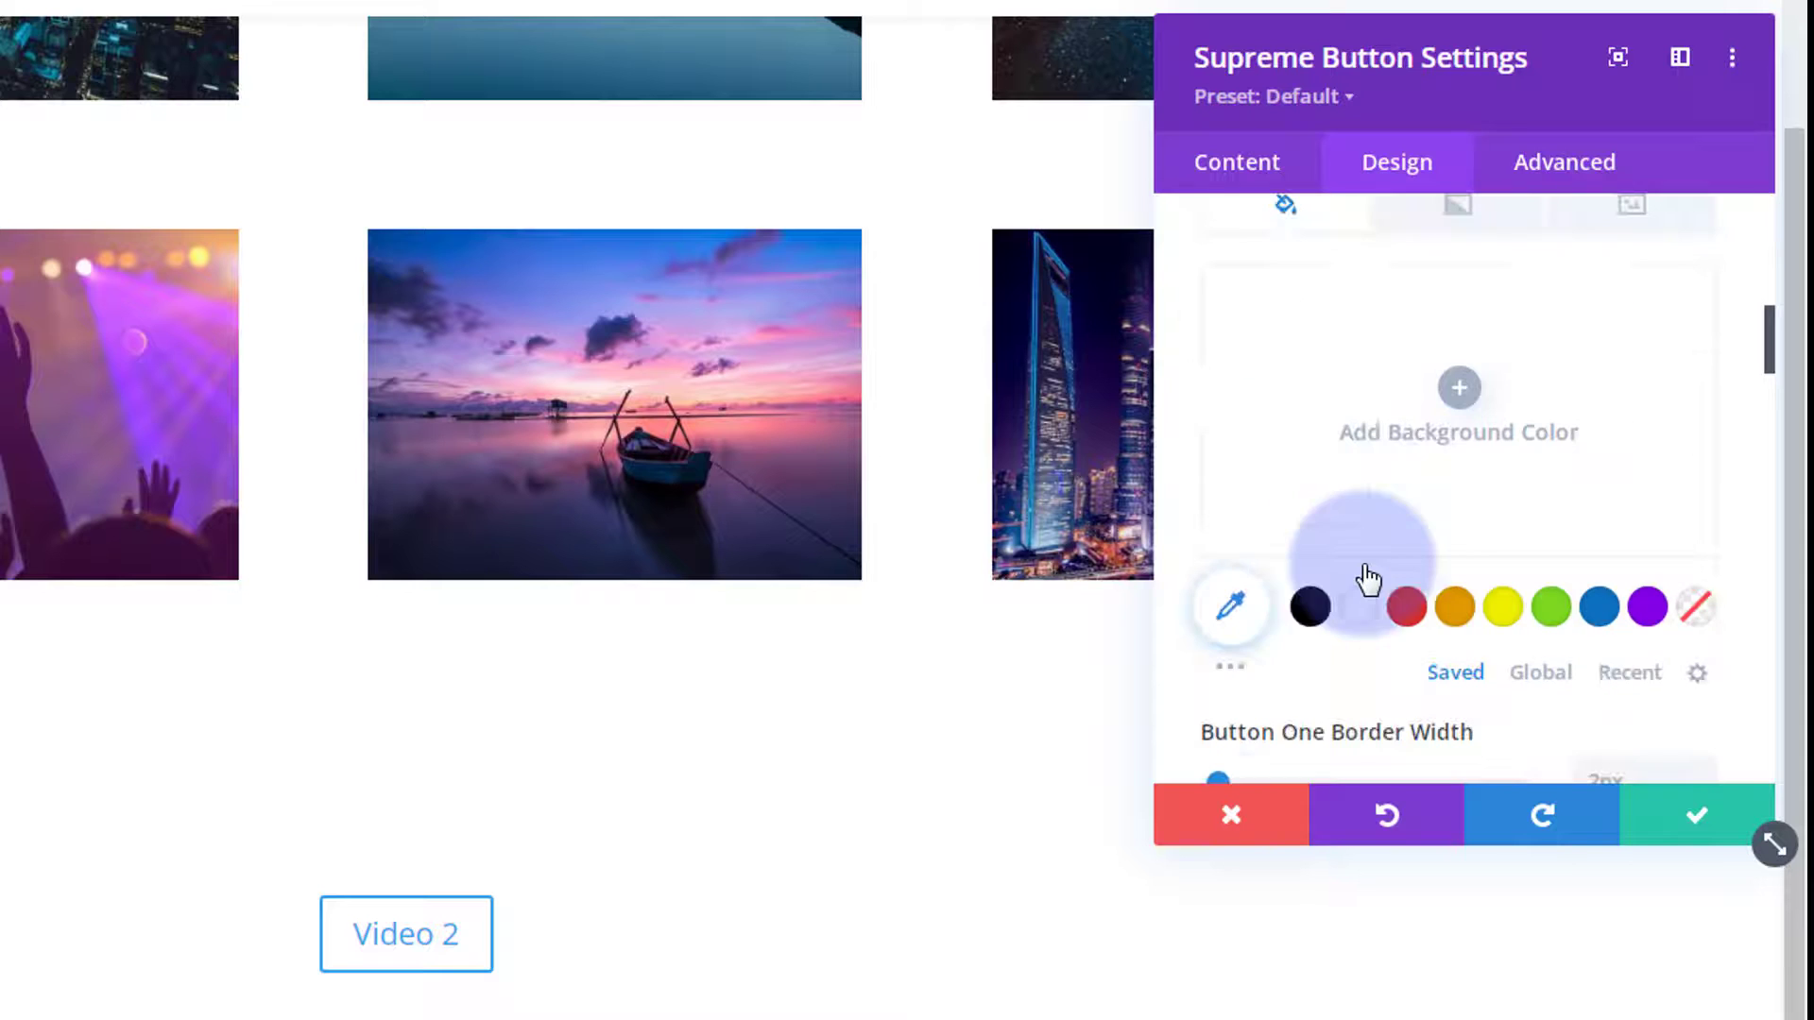
pyautogui.click(1599, 607)
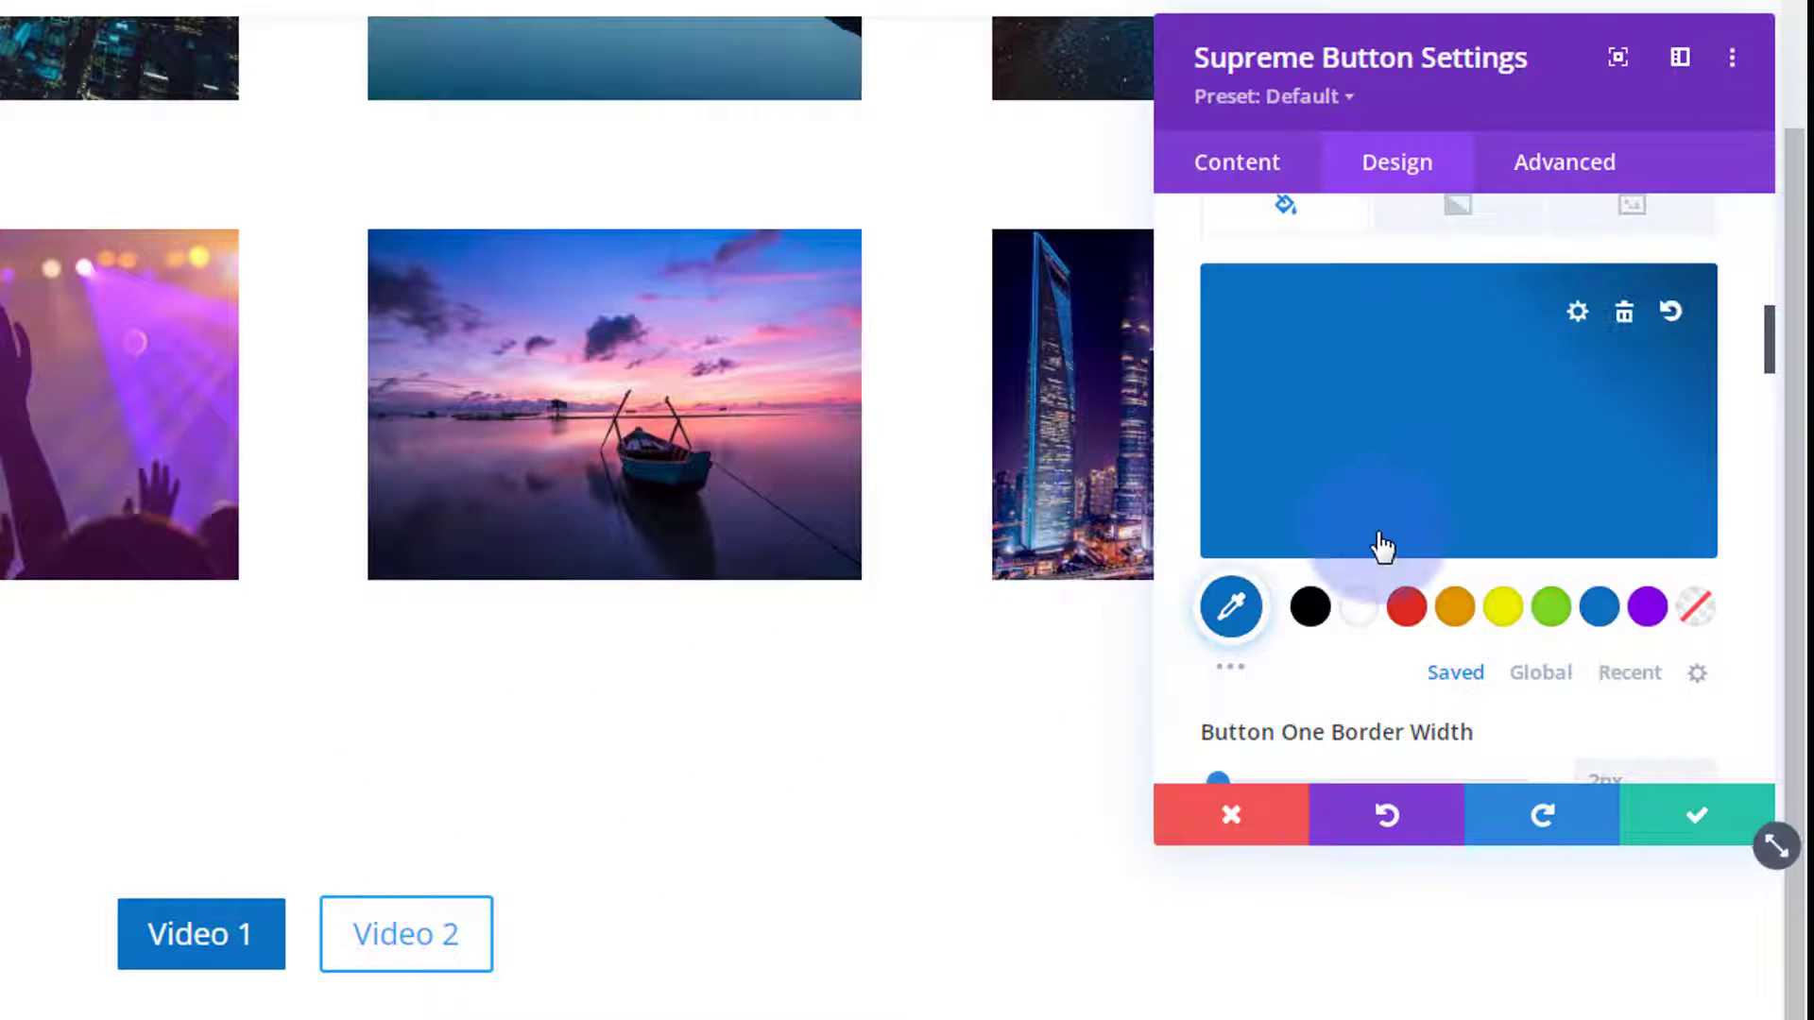
pyautogui.scroll(-4, 1378, 547)
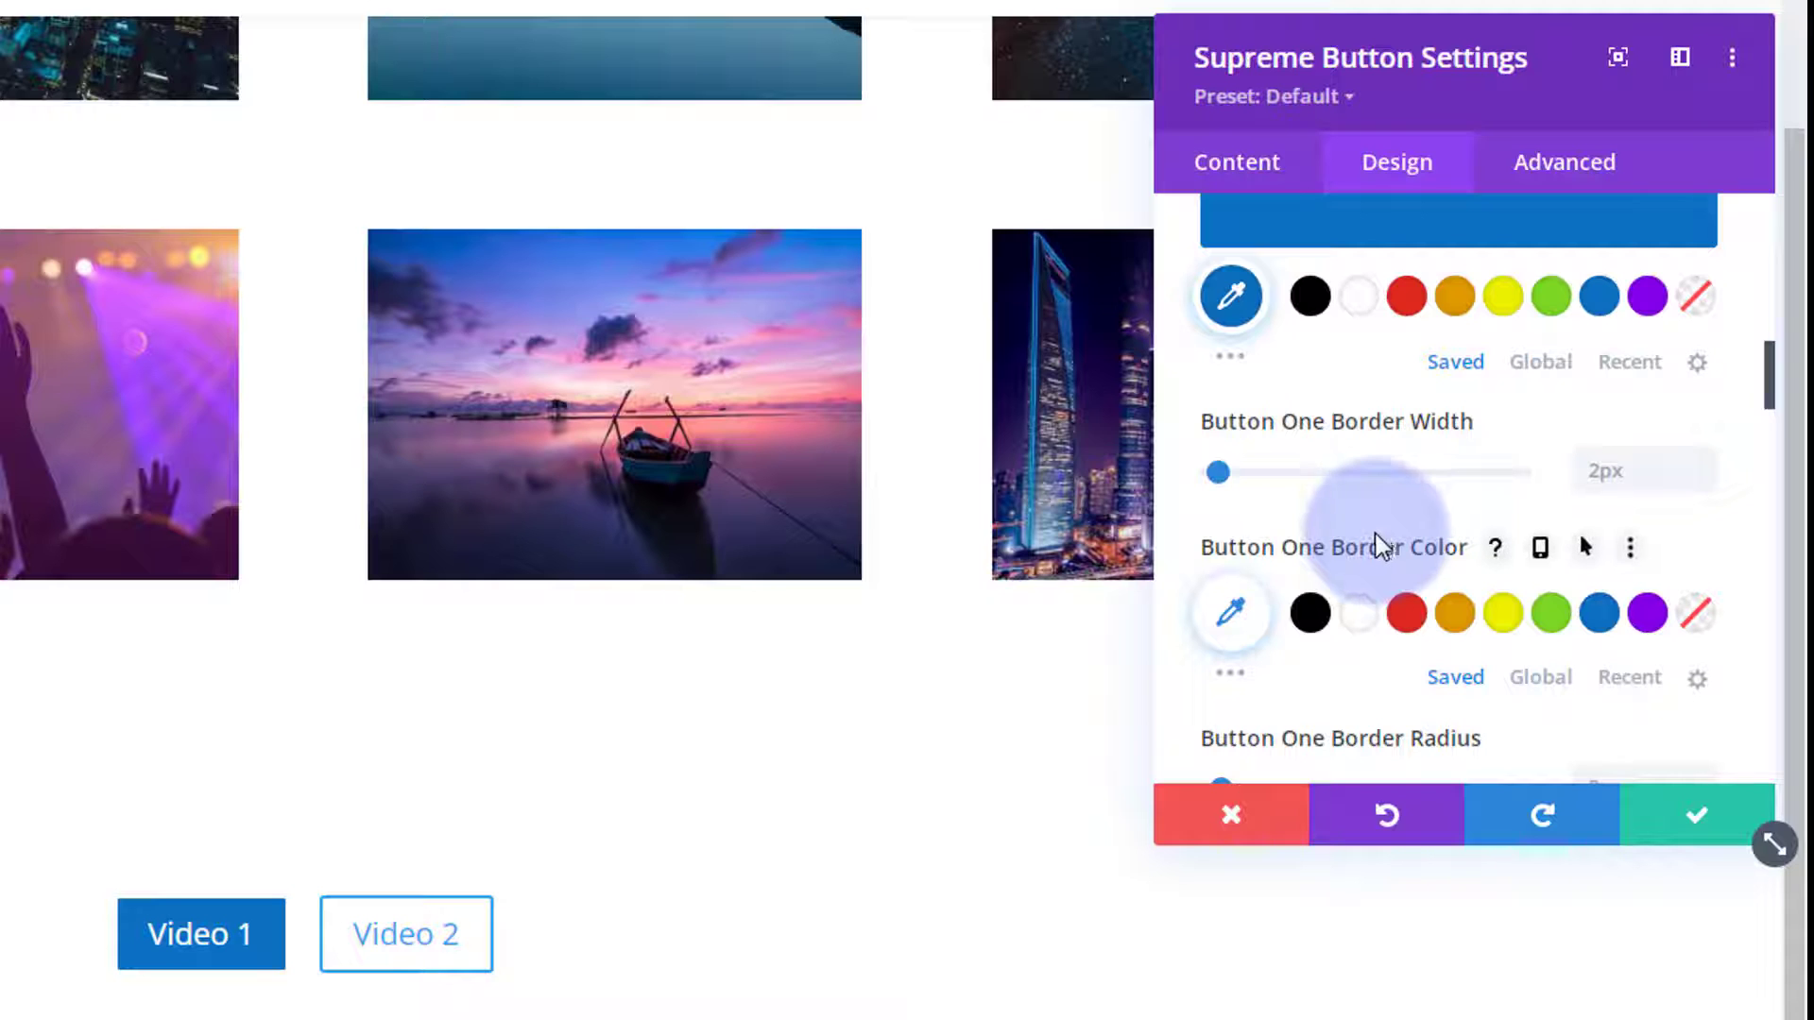
pyautogui.click(1704, 481)
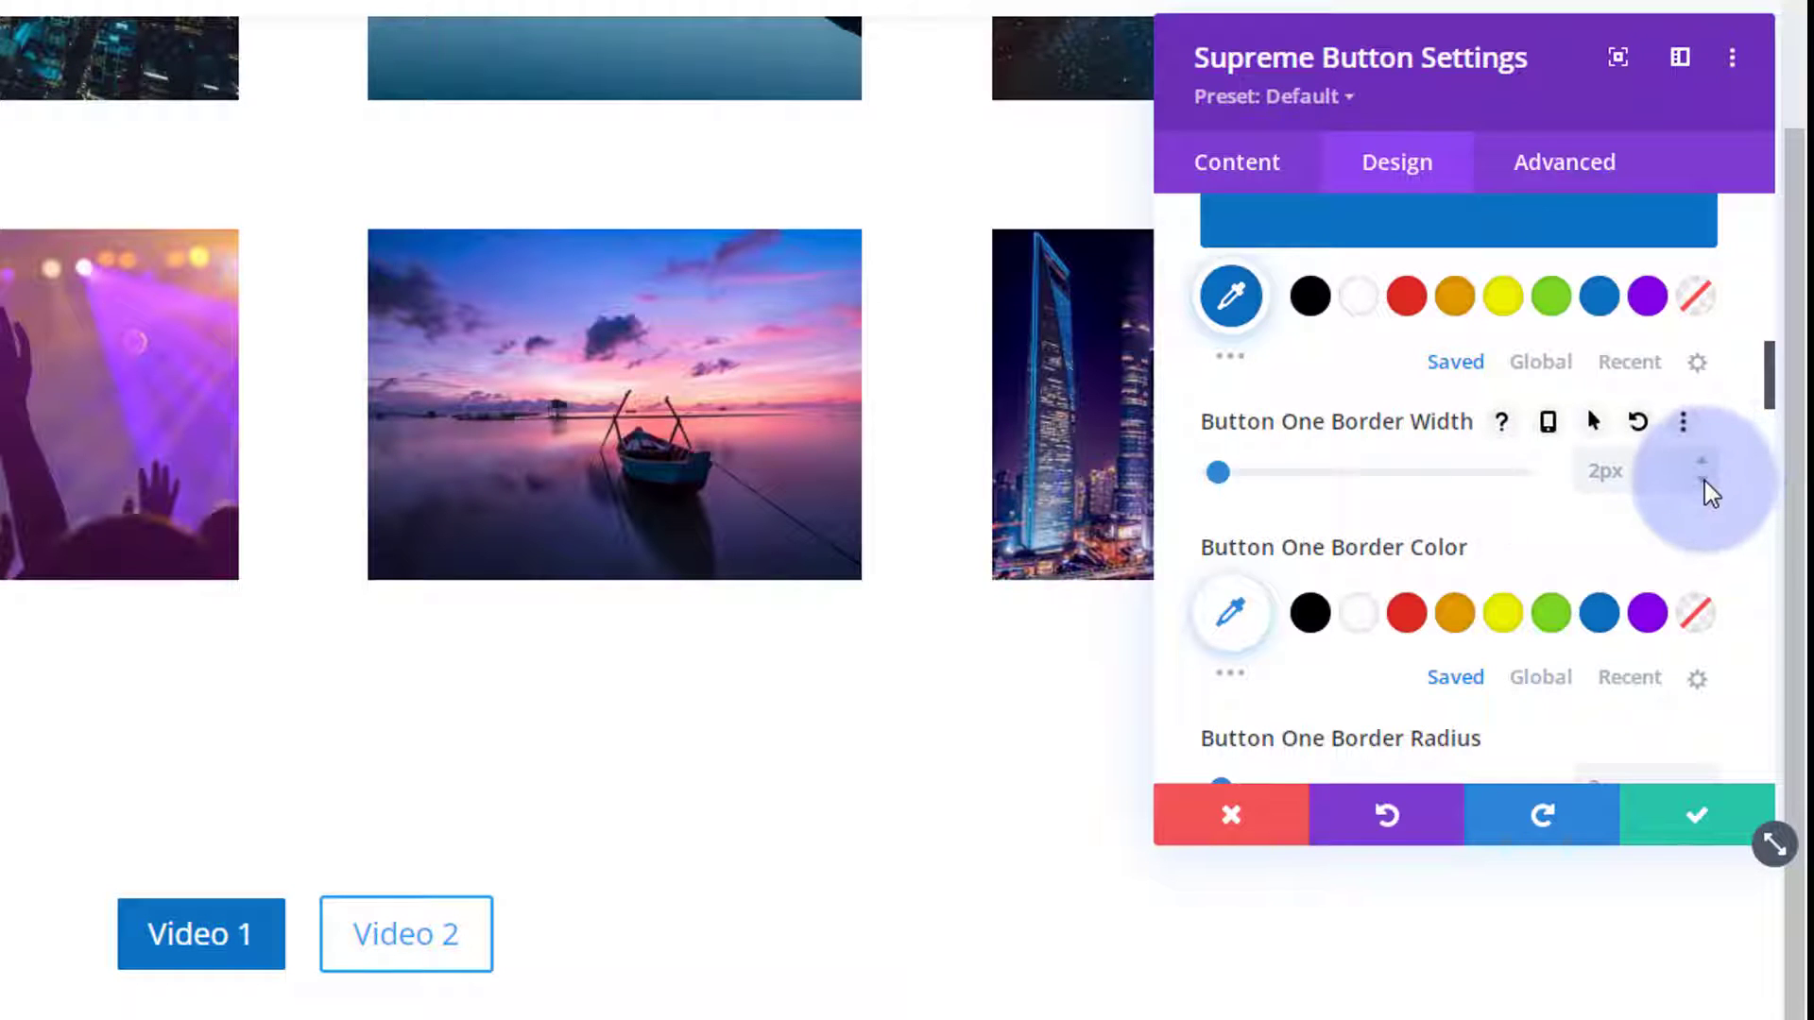
pyautogui.click(1705, 482)
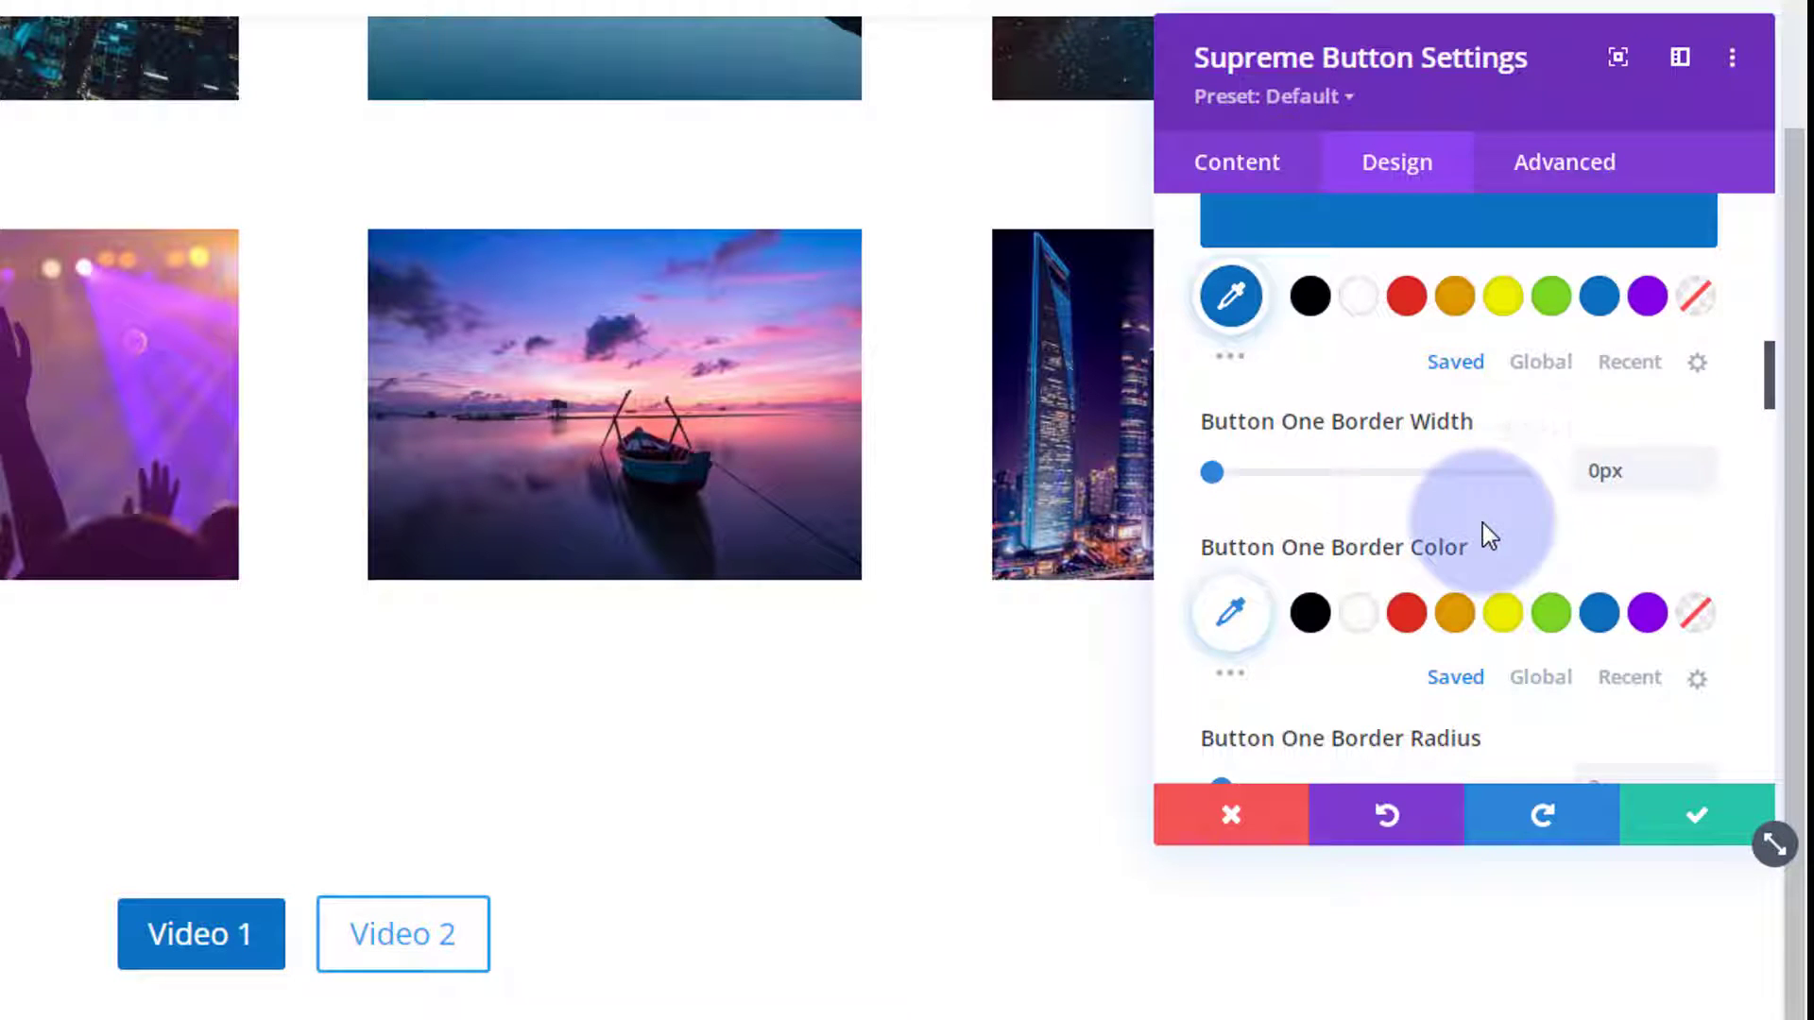
# Make Button One's blue background semi-transparent, using rgba(12,113,195,0.71)
pyautogui.scroll(2, 1482, 523)
pyautogui.scroll(1, 1483, 523)
pyautogui.click(1511, 478)
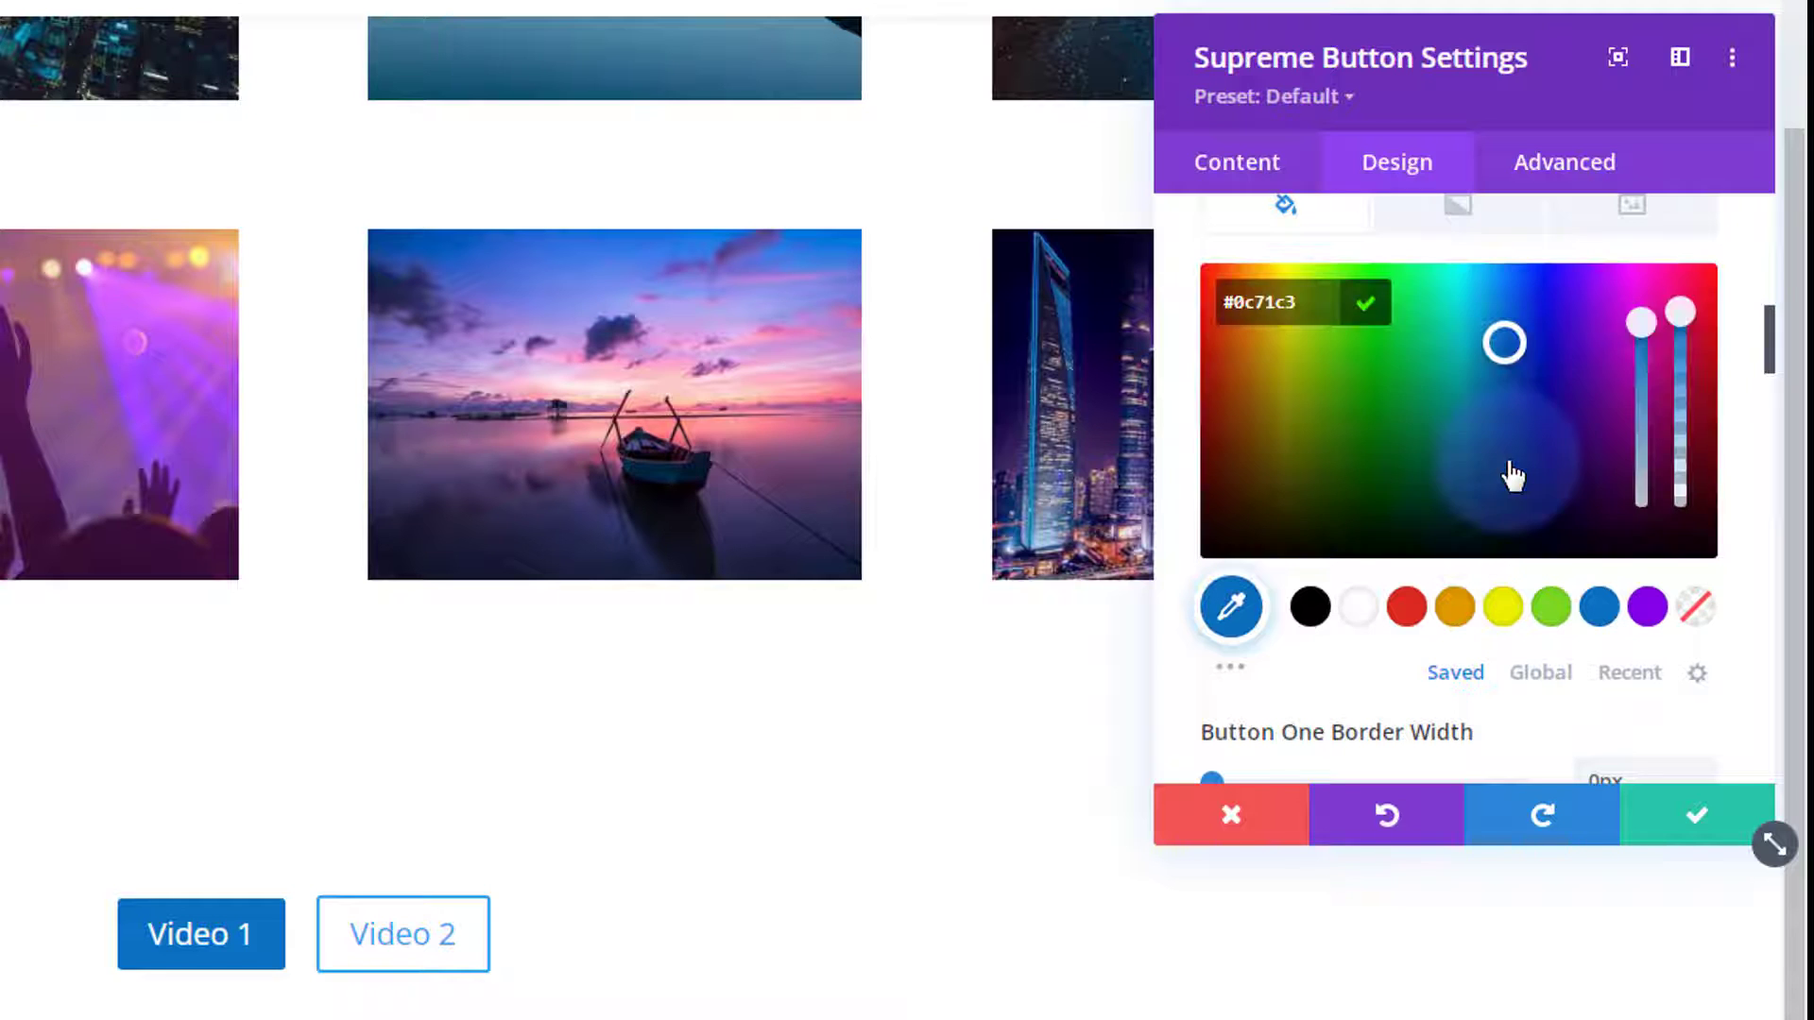
pyautogui.moveTo(1683, 314); pyautogui.dragTo(1682, 376)
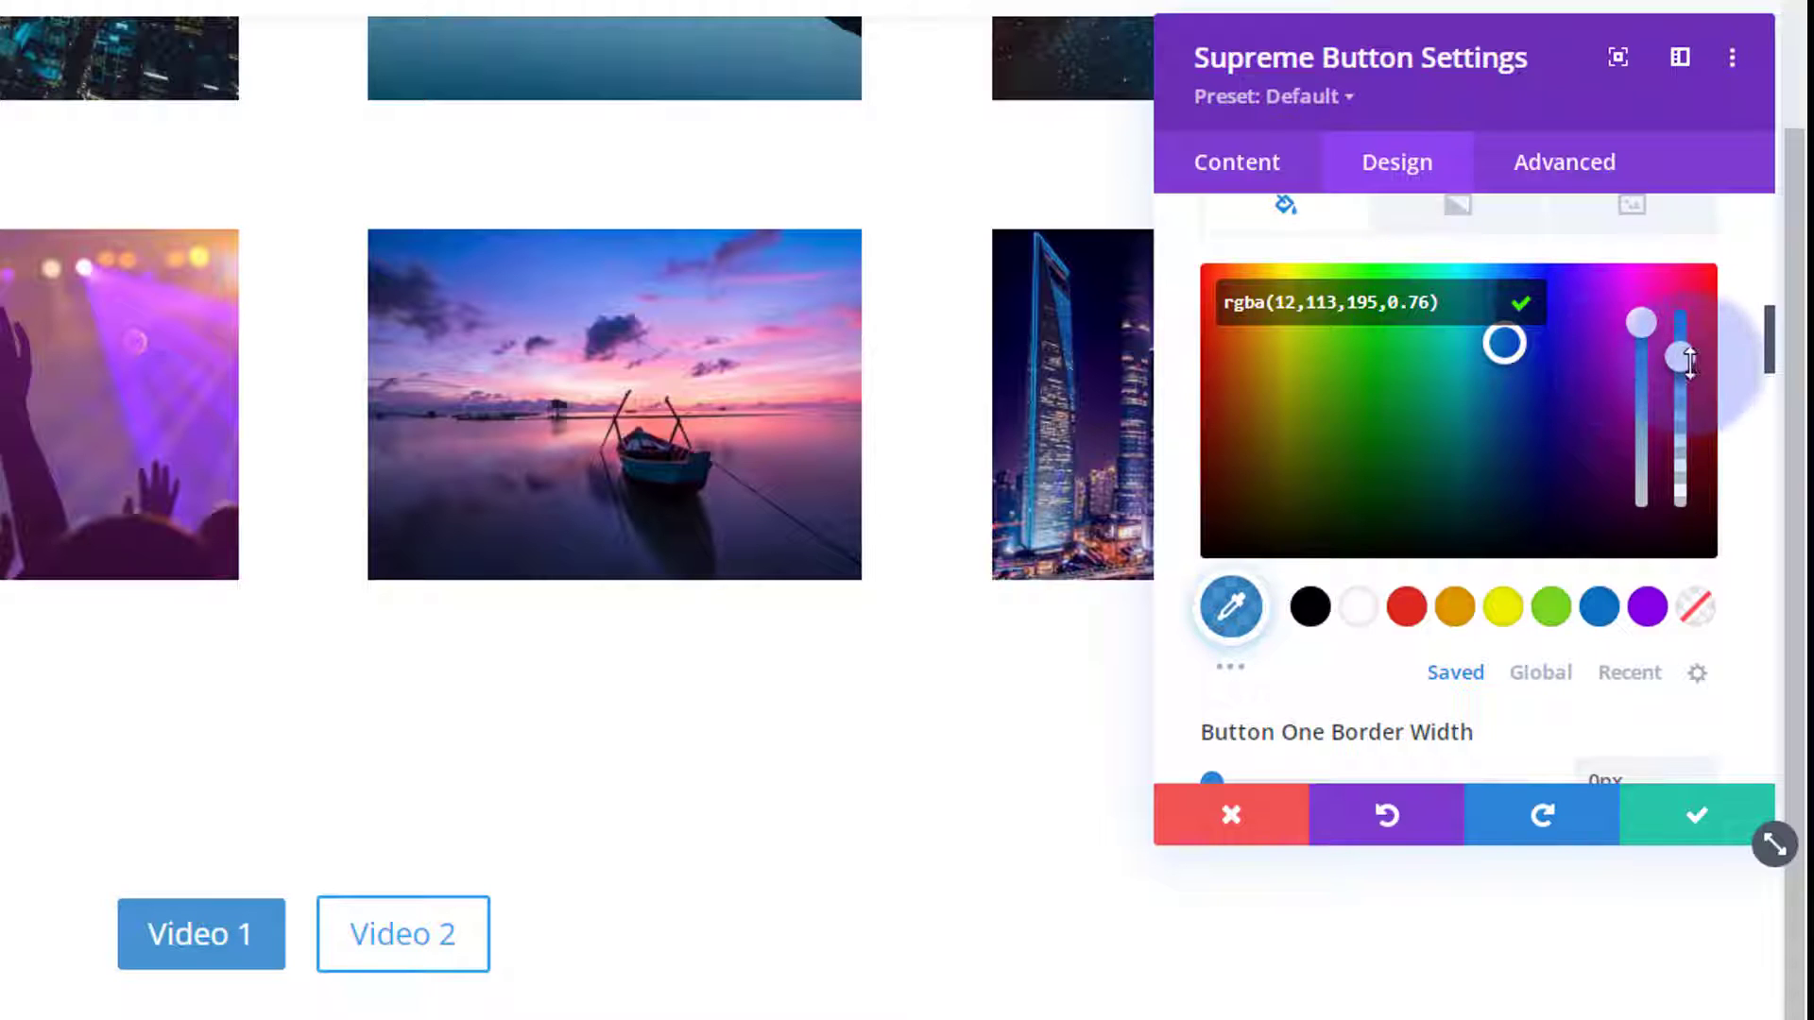
pyautogui.moveTo(1684, 370); pyautogui.dragTo(1683, 383)
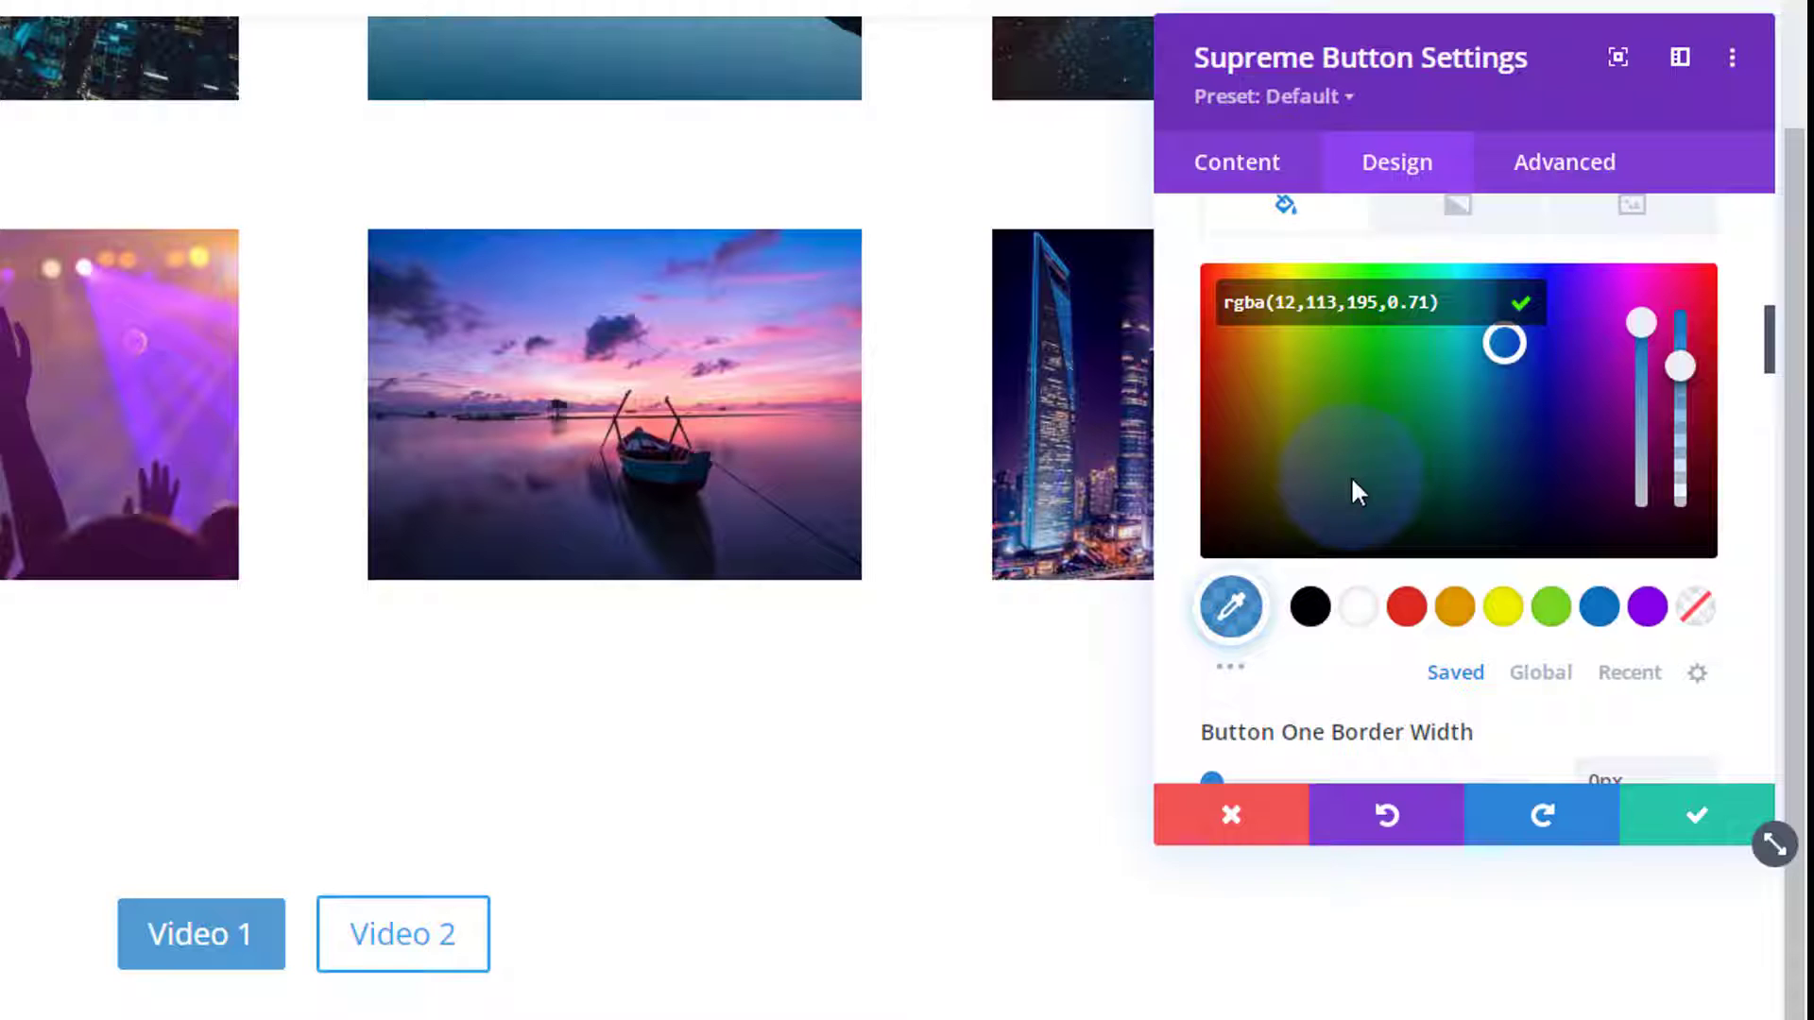
# Enable hover styling for Button One's background and set the hover color to the saved purple #8300e9
pyautogui.scroll(2, 1361, 482)
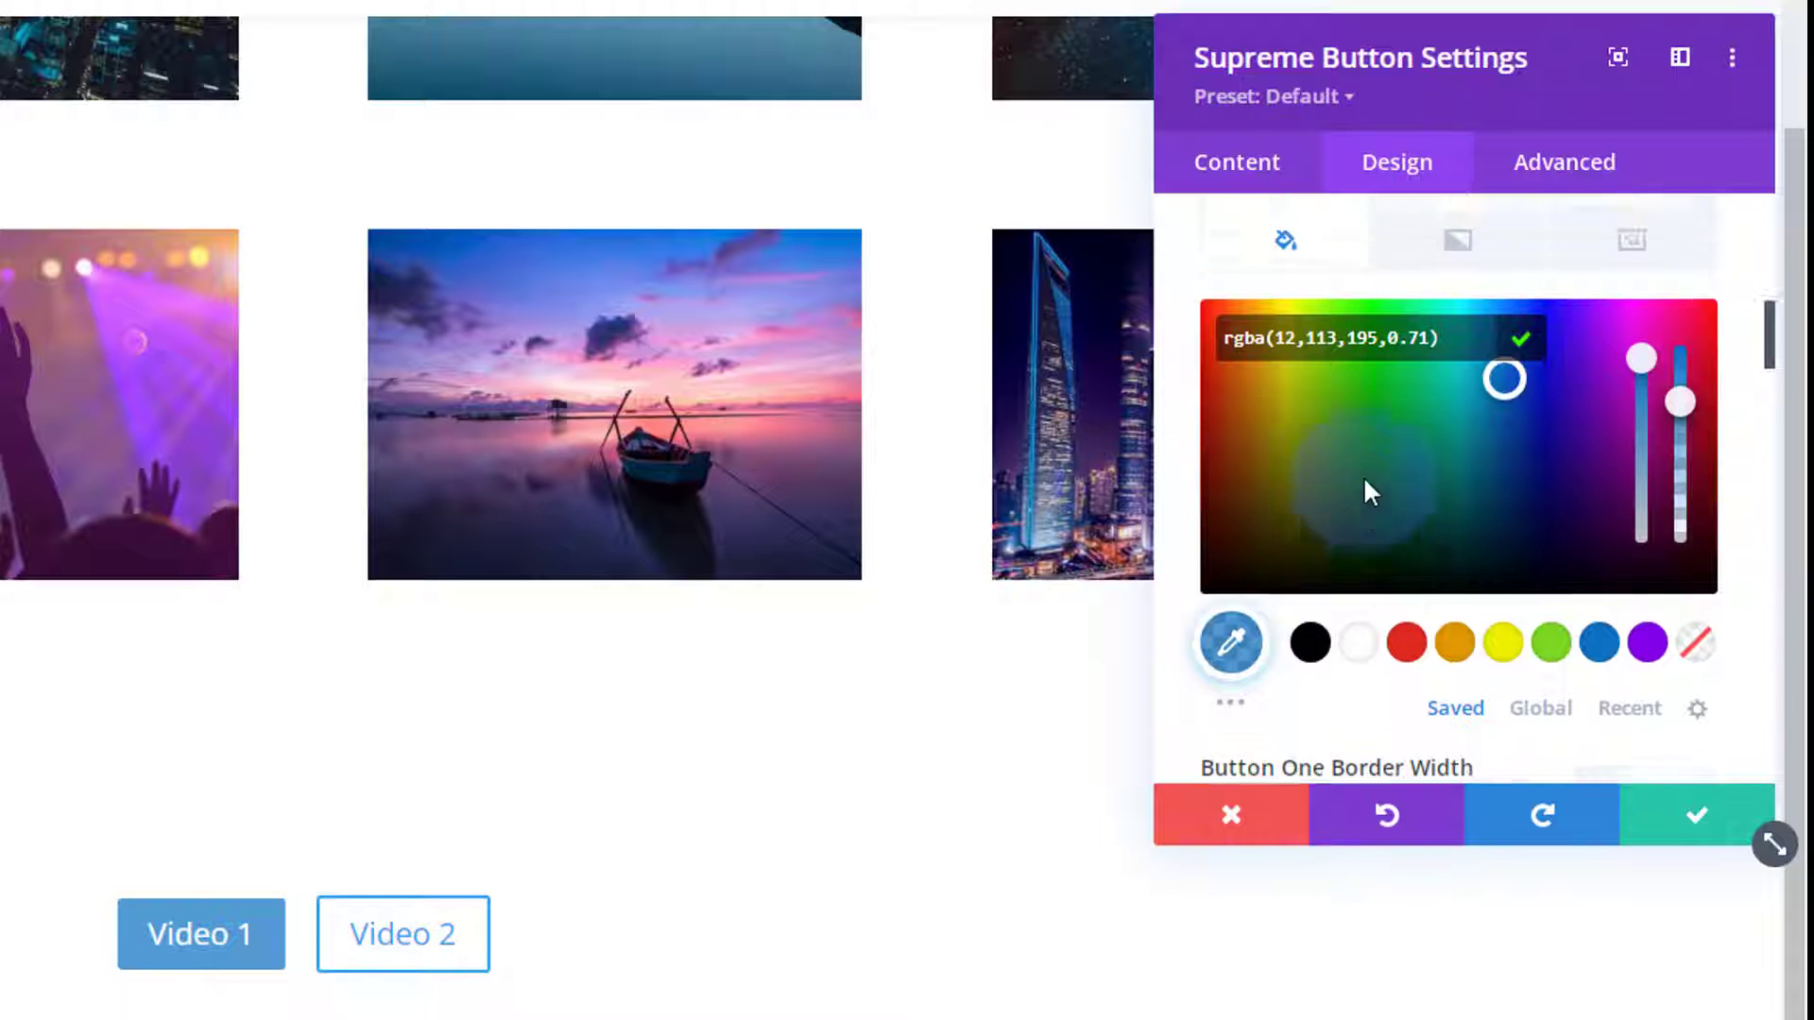
pyautogui.scroll(4, 1376, 558)
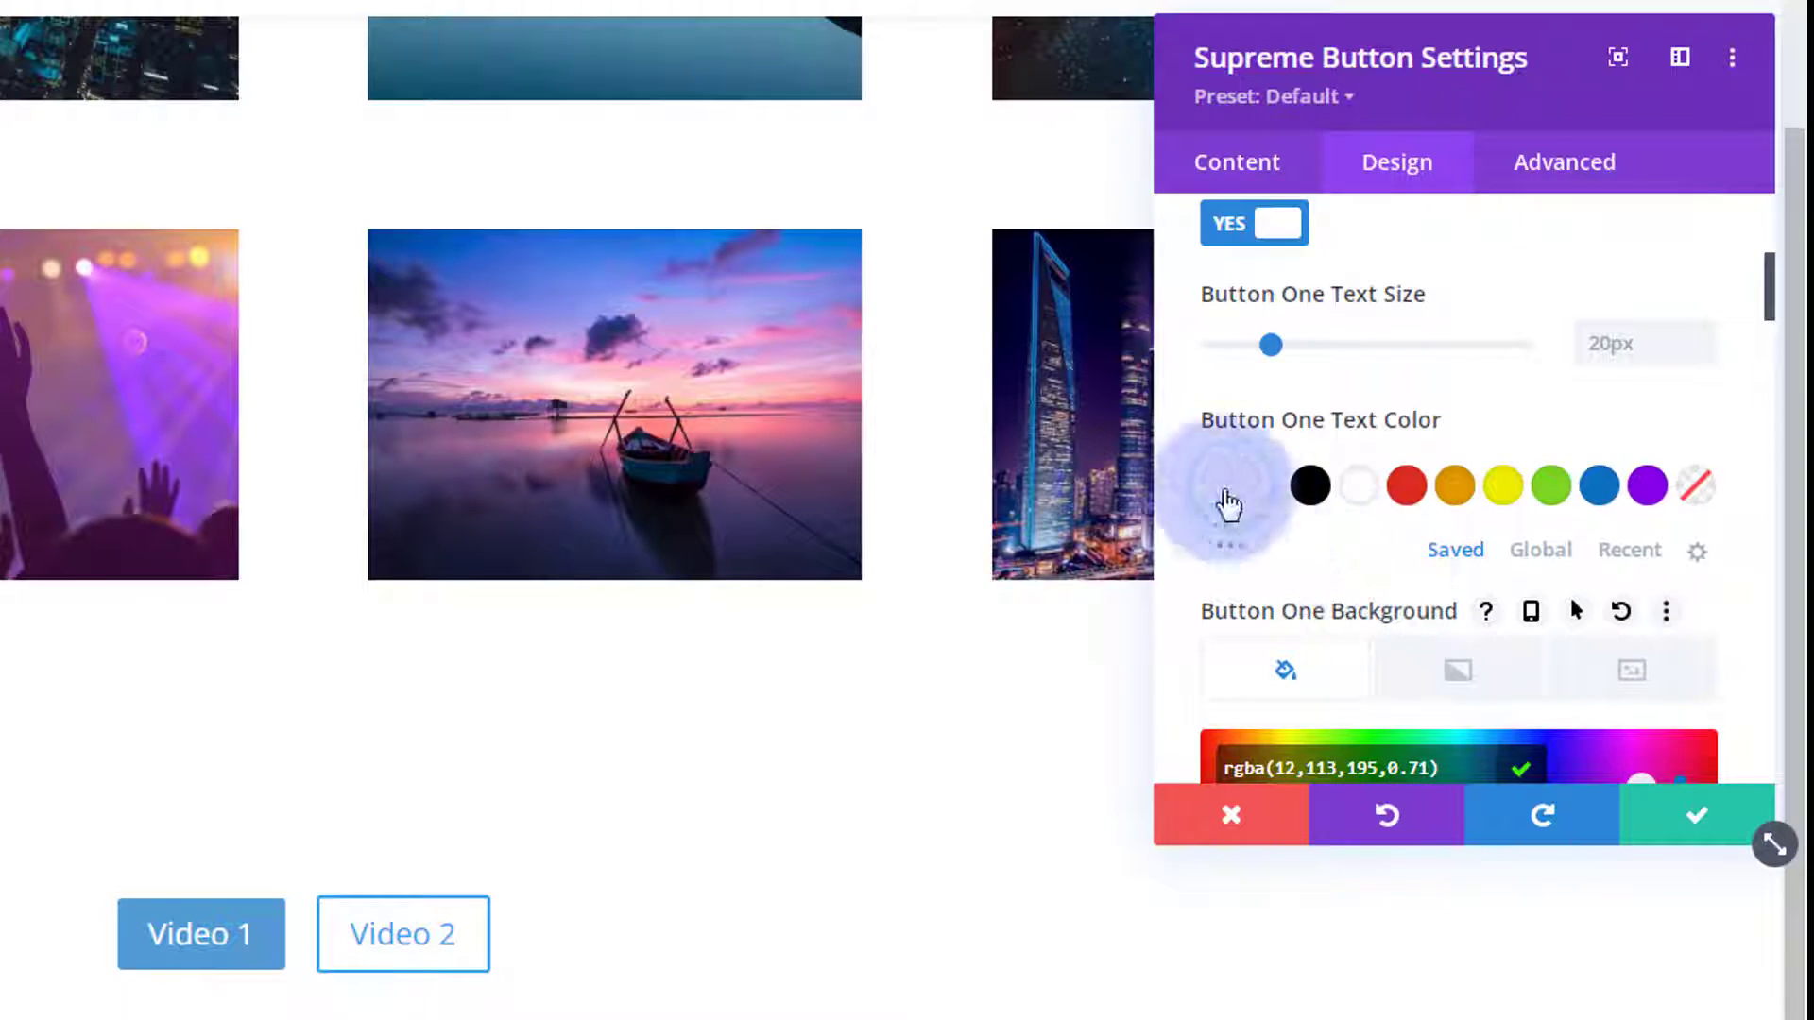
pyautogui.moveTo(1333, 417)
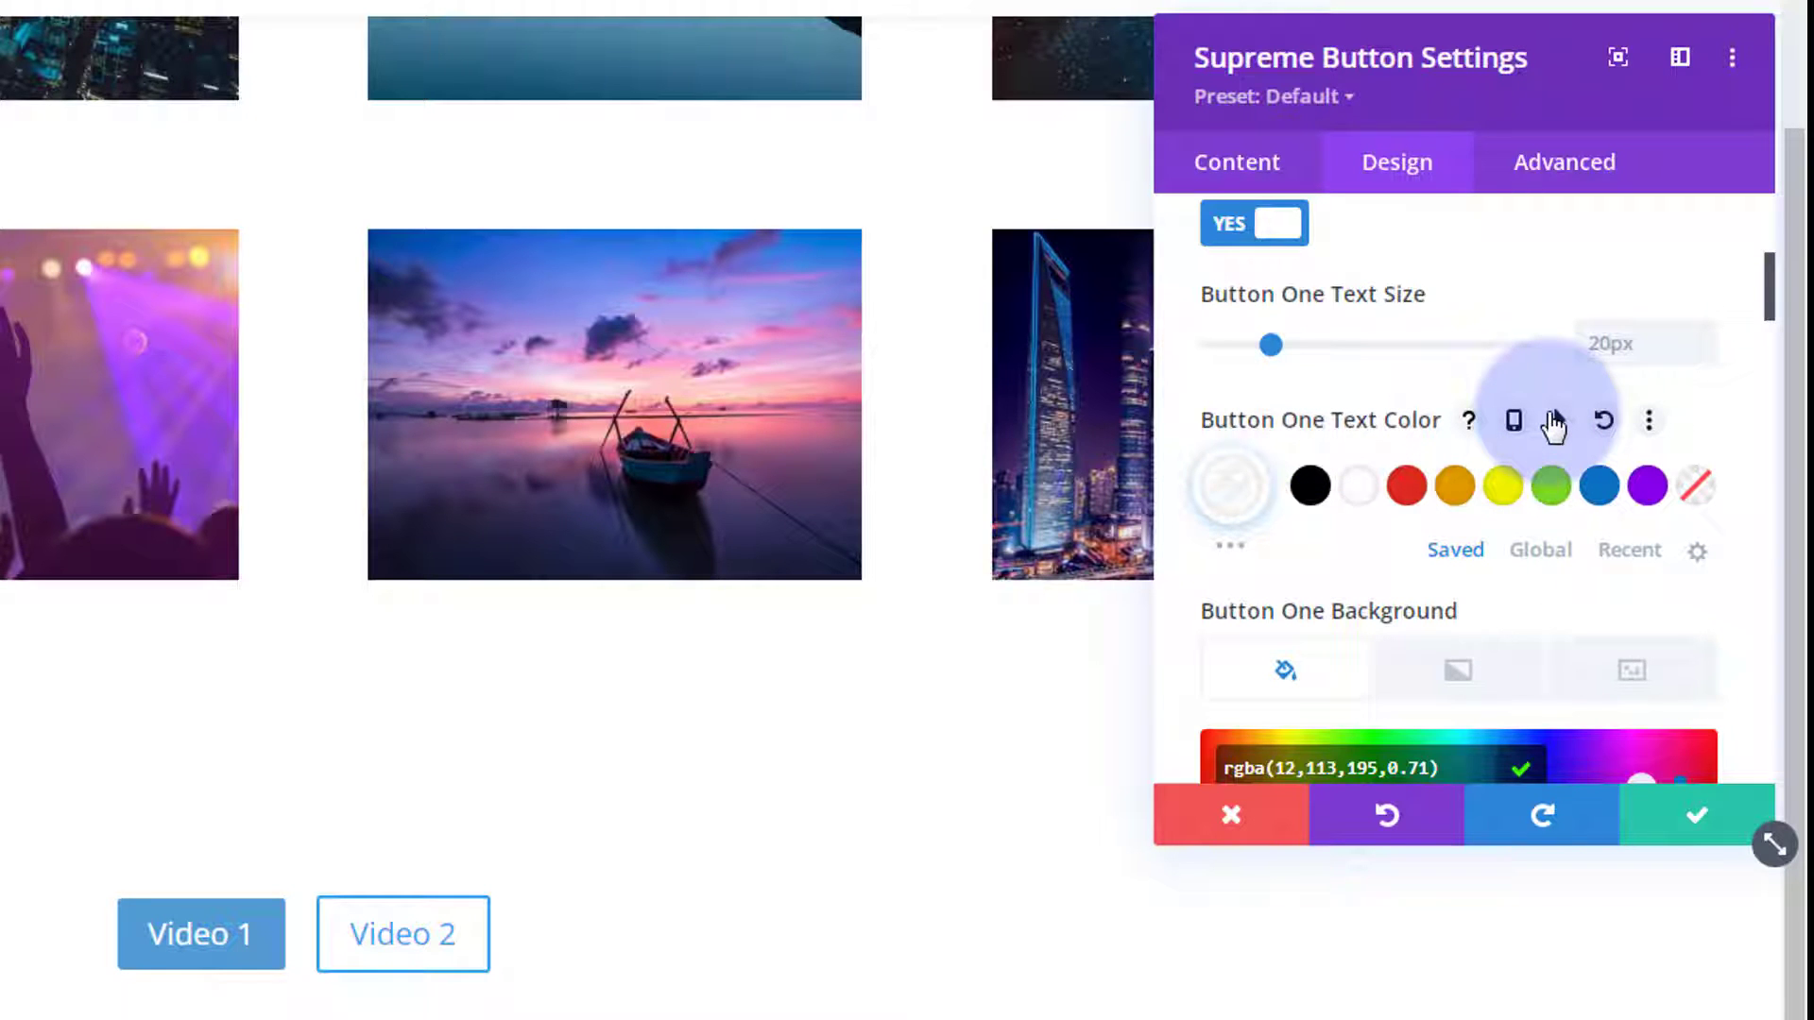
pyautogui.moveTo(1247, 619)
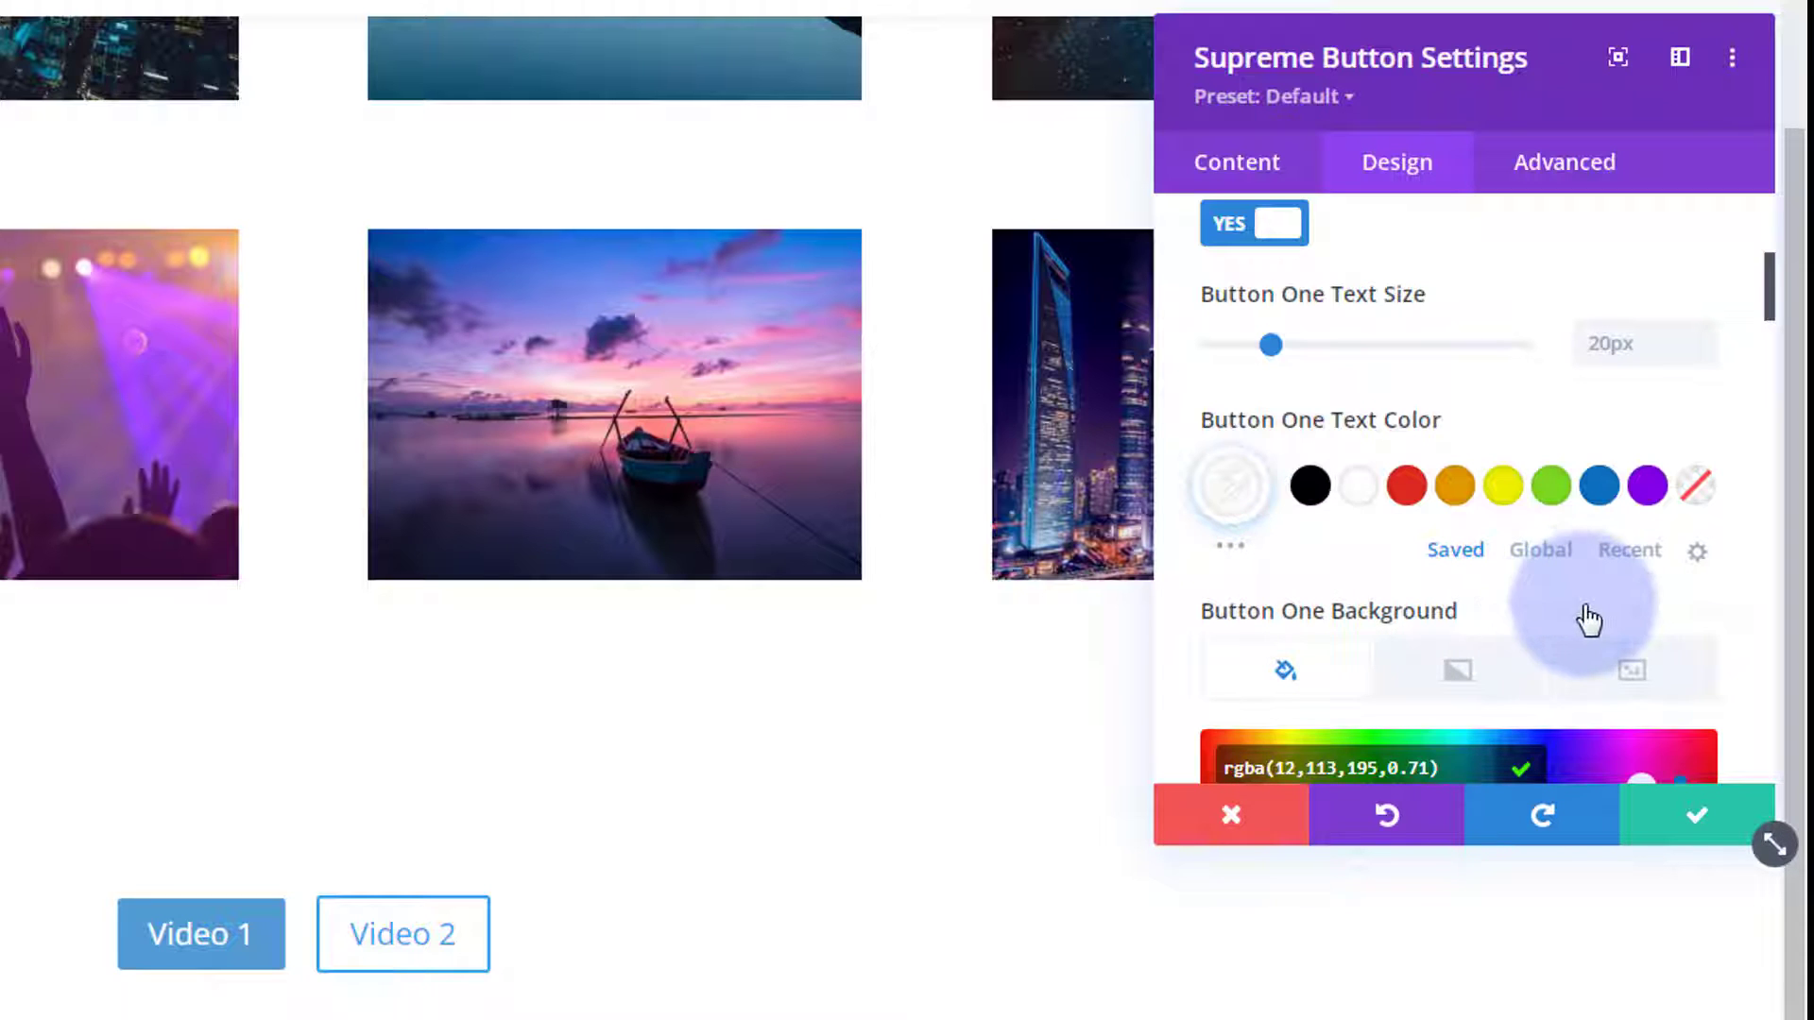
pyautogui.click(1580, 614)
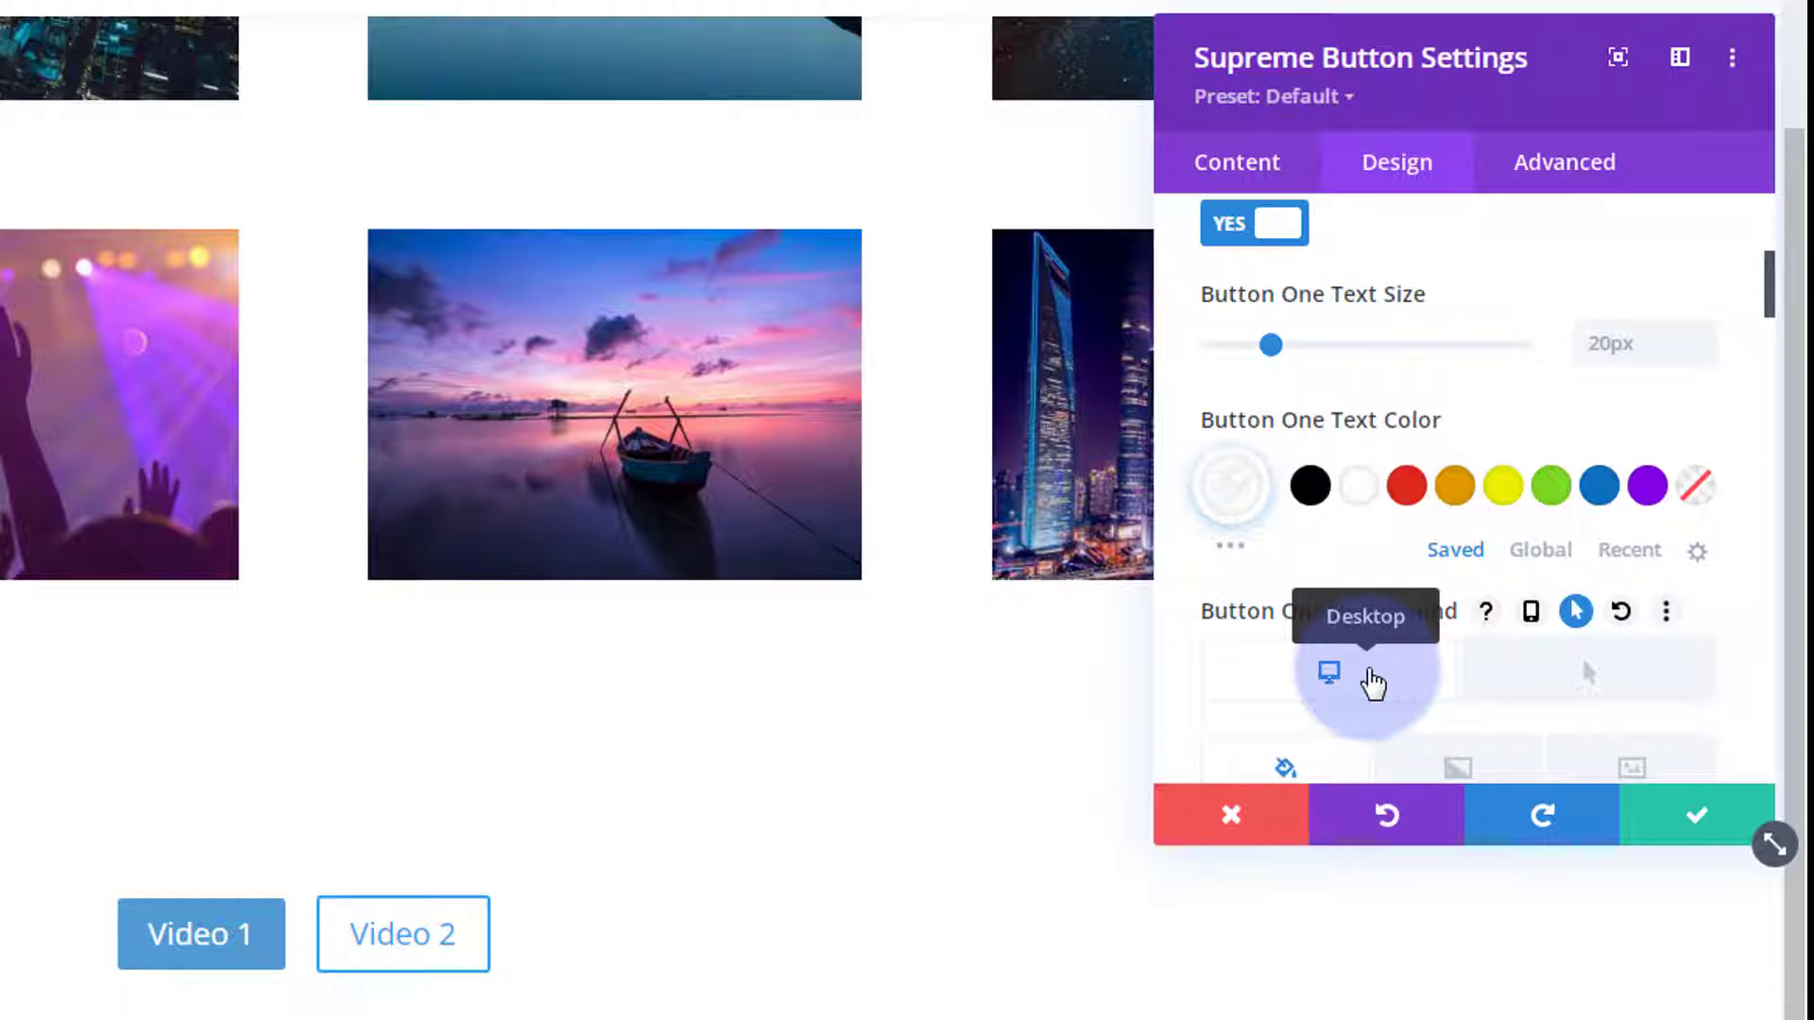
pyautogui.scroll(-3, 1332, 487)
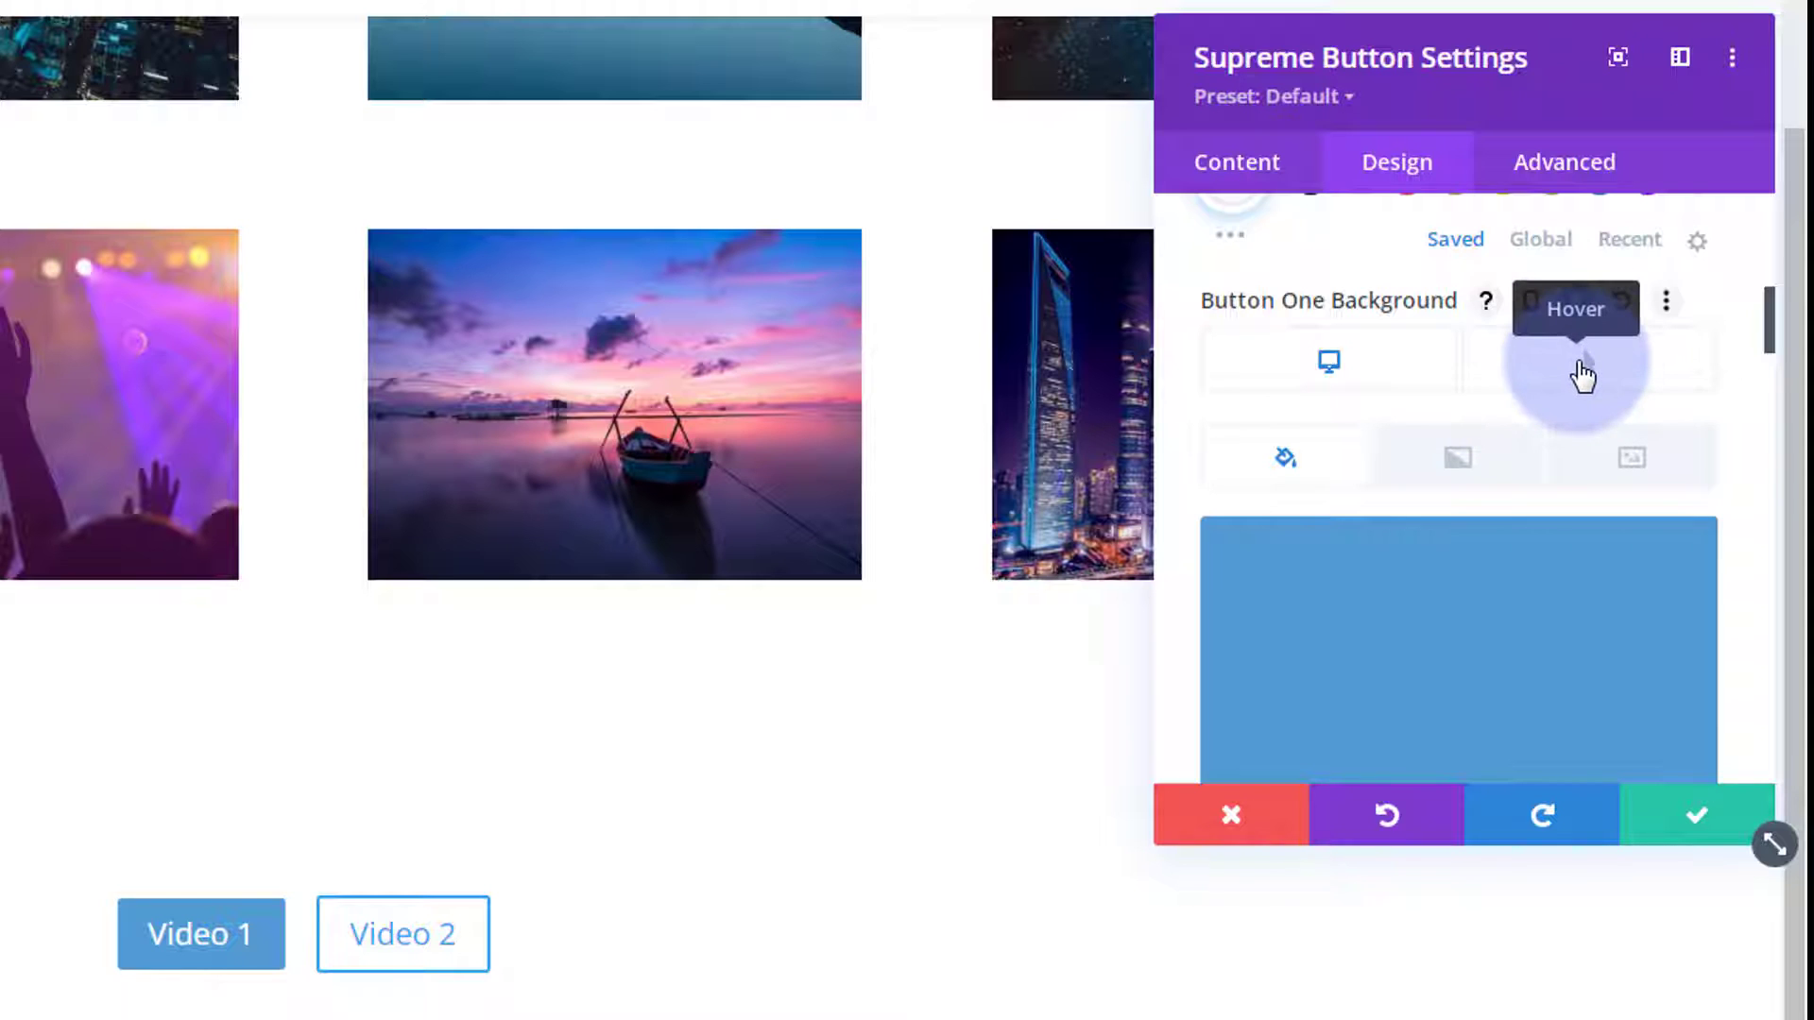
pyautogui.click(1581, 365)
pyautogui.scroll(-2, 1571, 401)
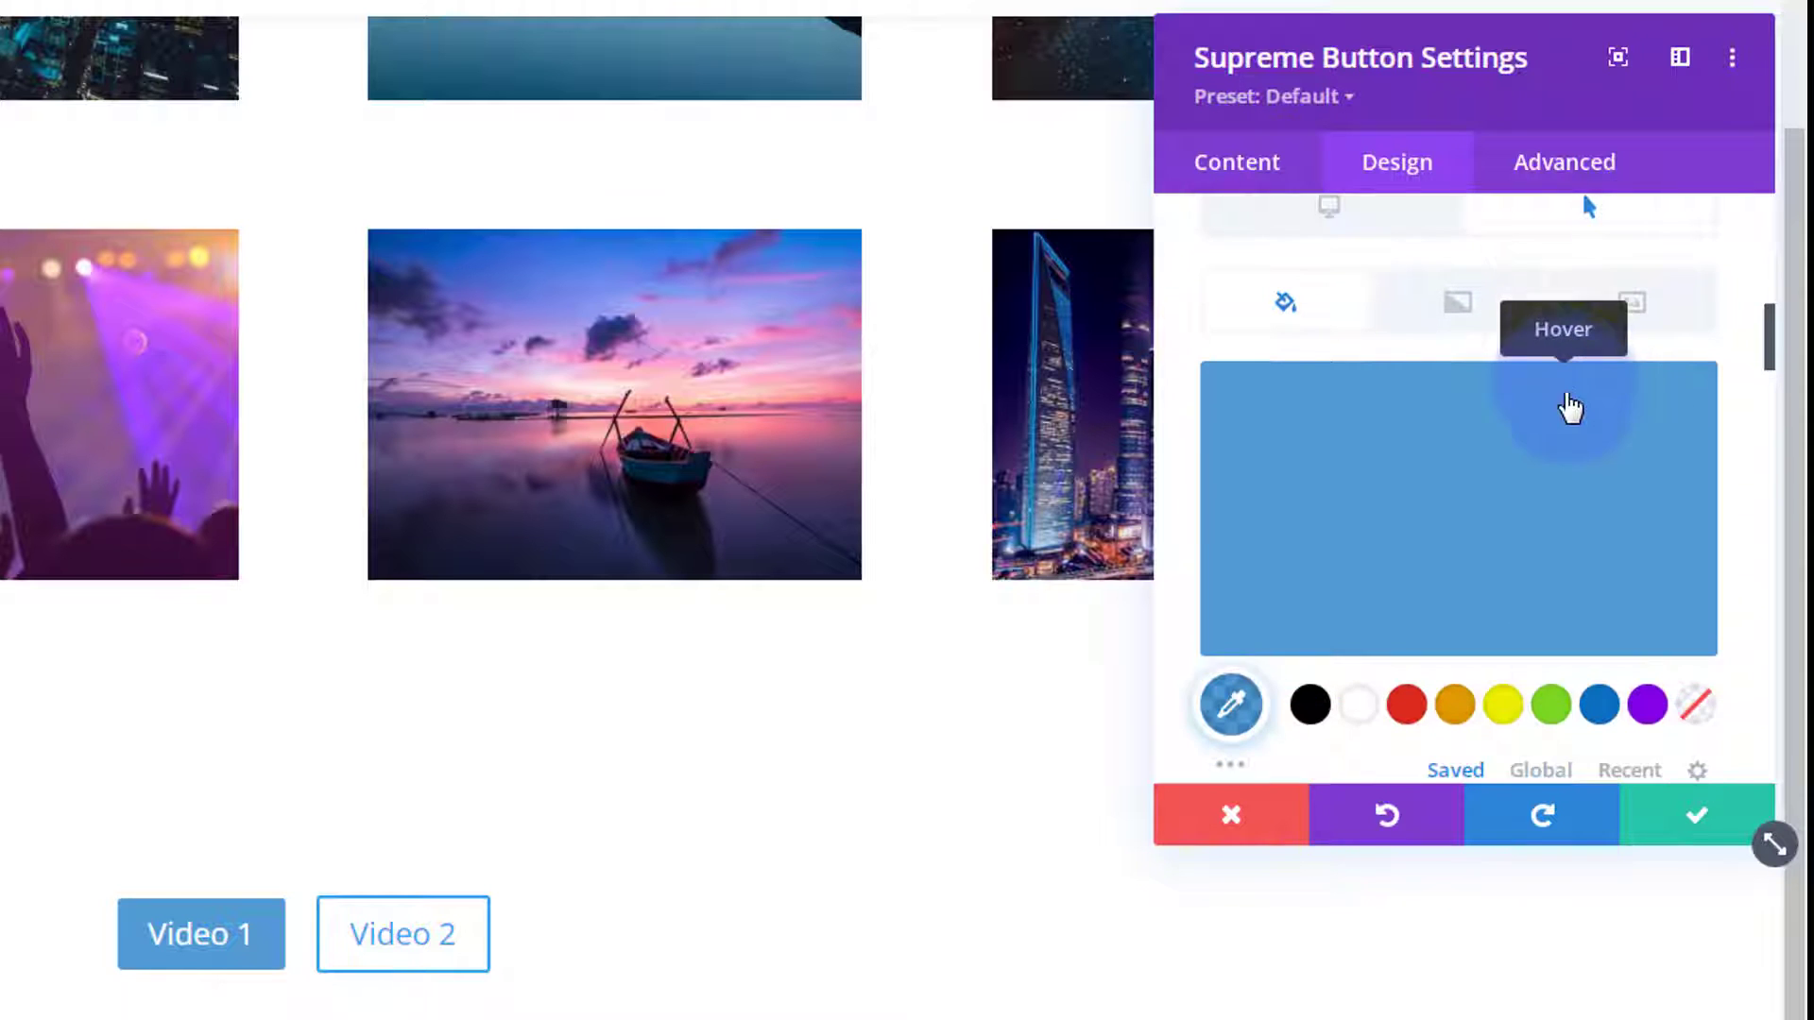
pyautogui.click(1644, 707)
pyautogui.click(1647, 710)
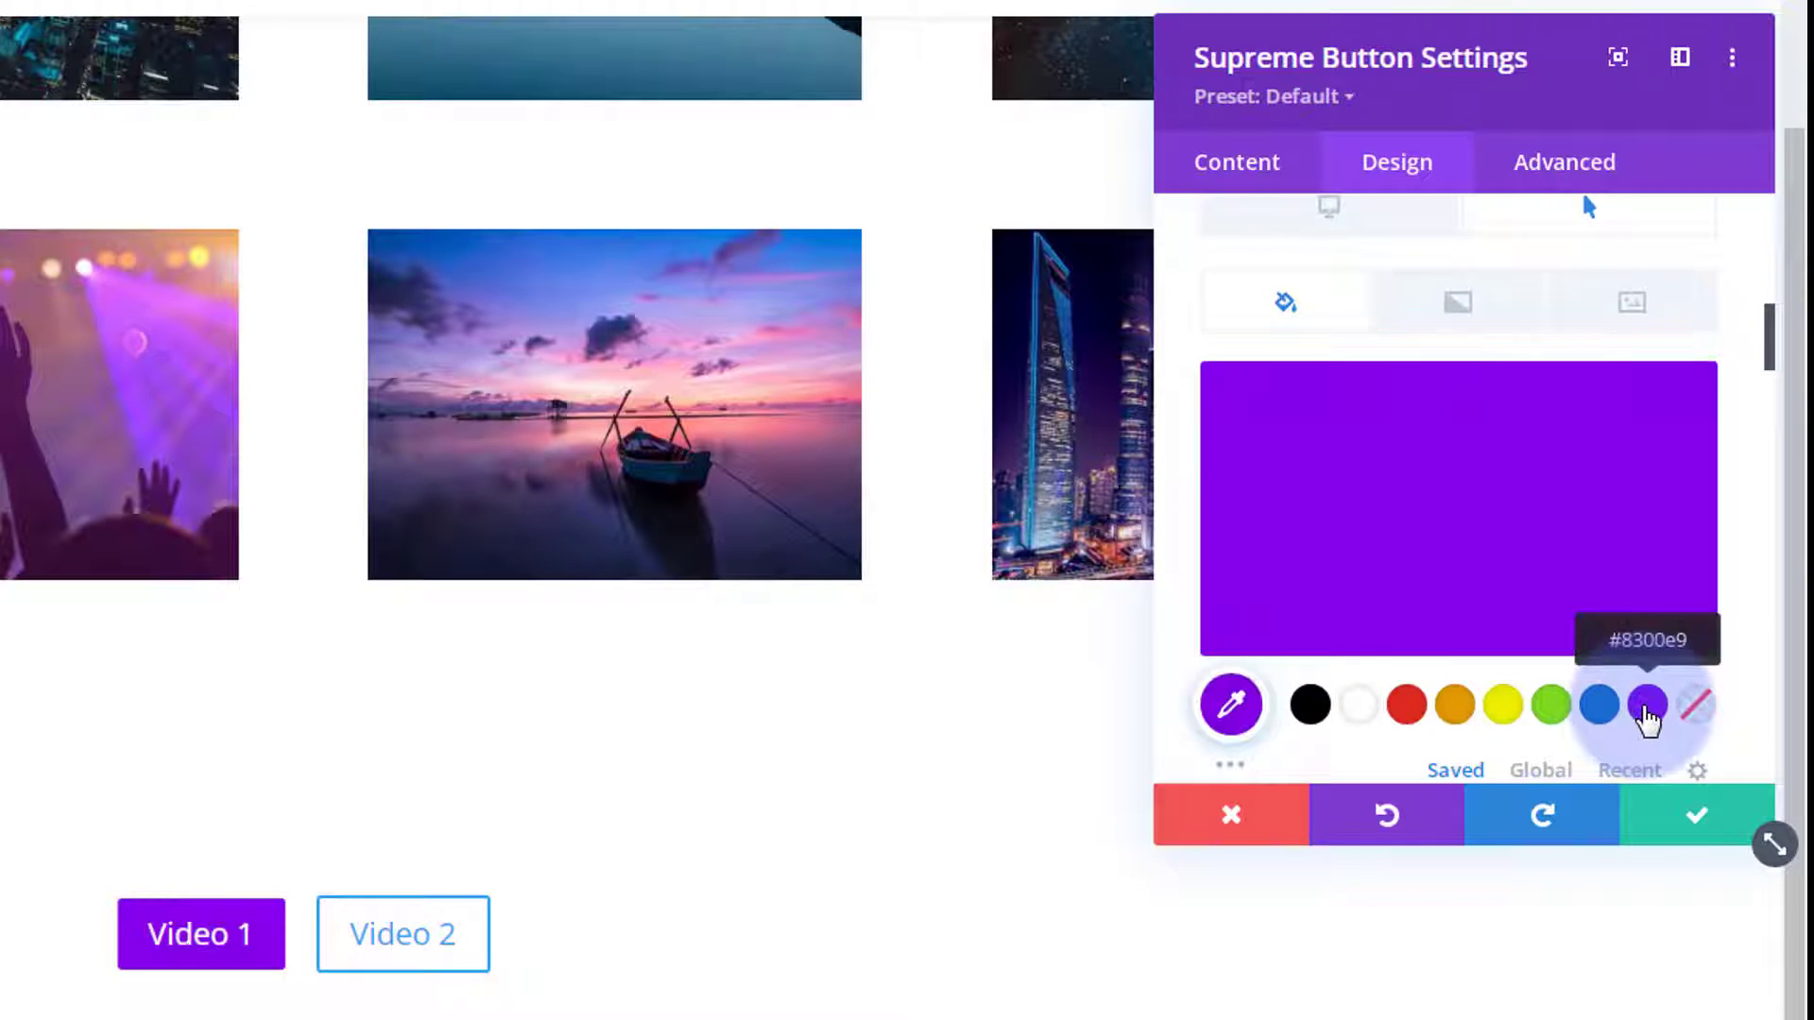
# Lower the opacity of Button One's purple hover background to rgba(131,0,233,0.71)
pyautogui.click(1504, 579)
pyautogui.click(1682, 408)
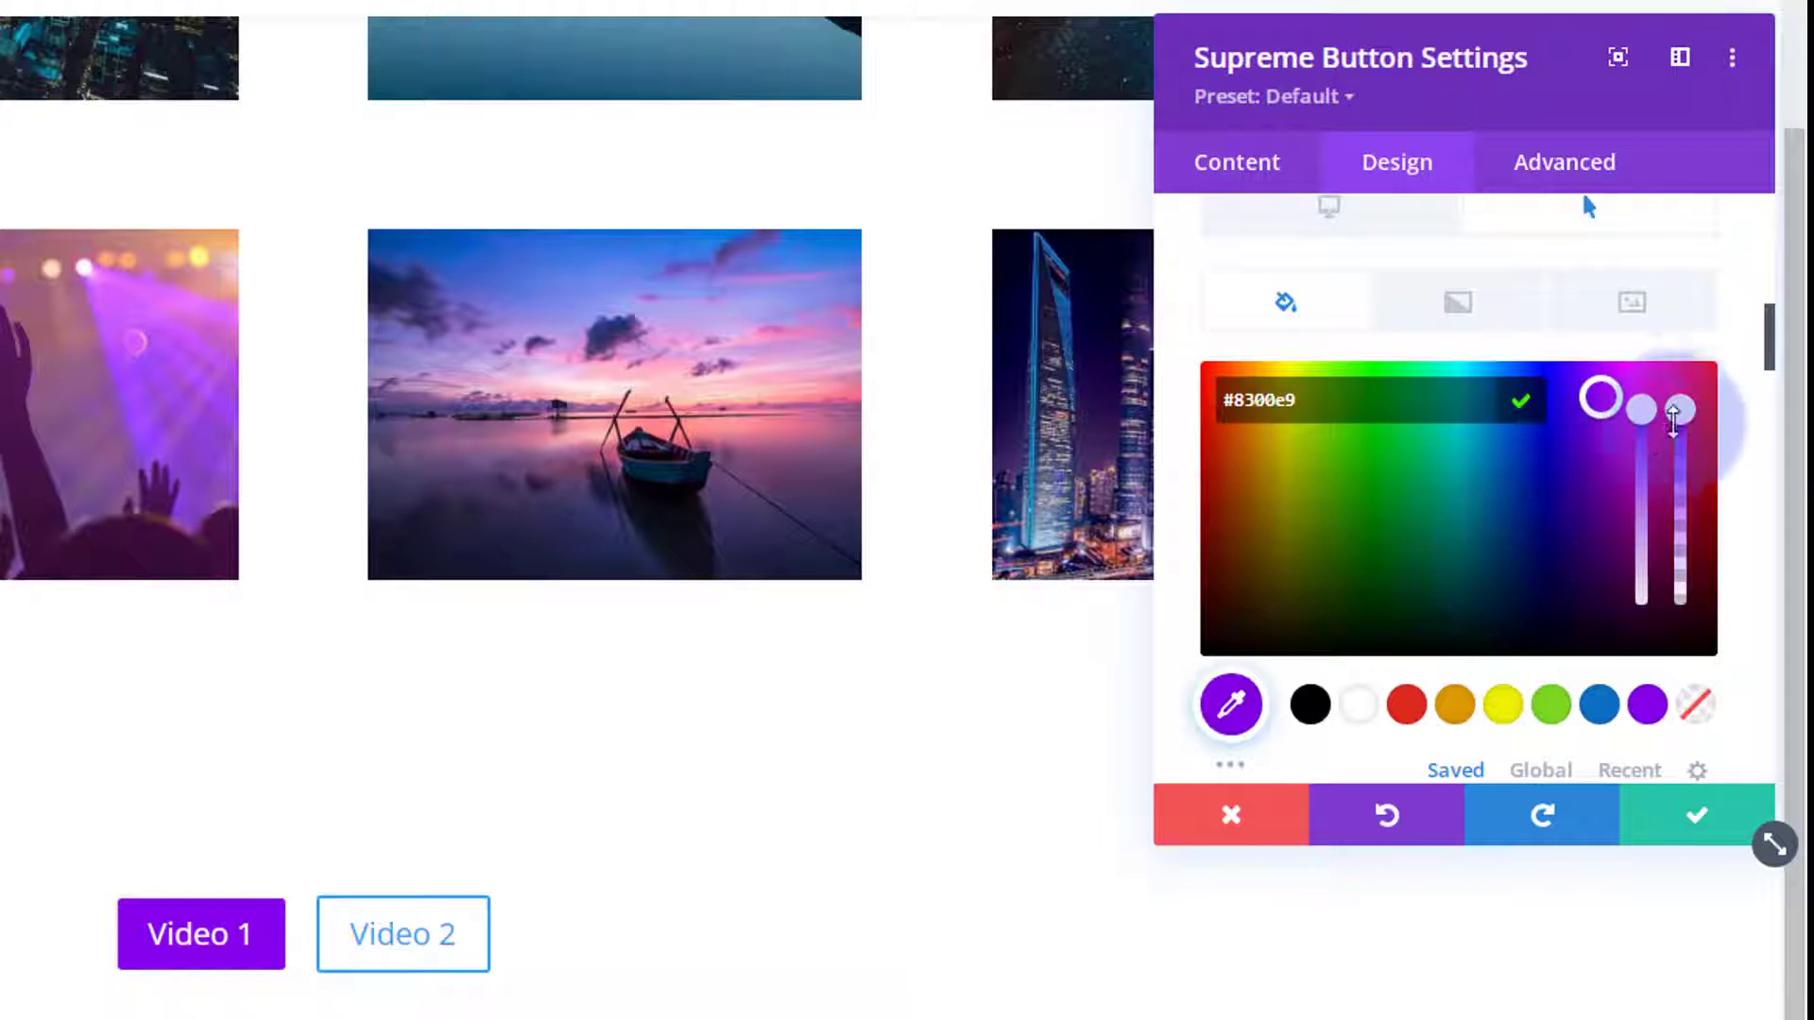
pyautogui.moveTo(1684, 411); pyautogui.dragTo(1695, 497)
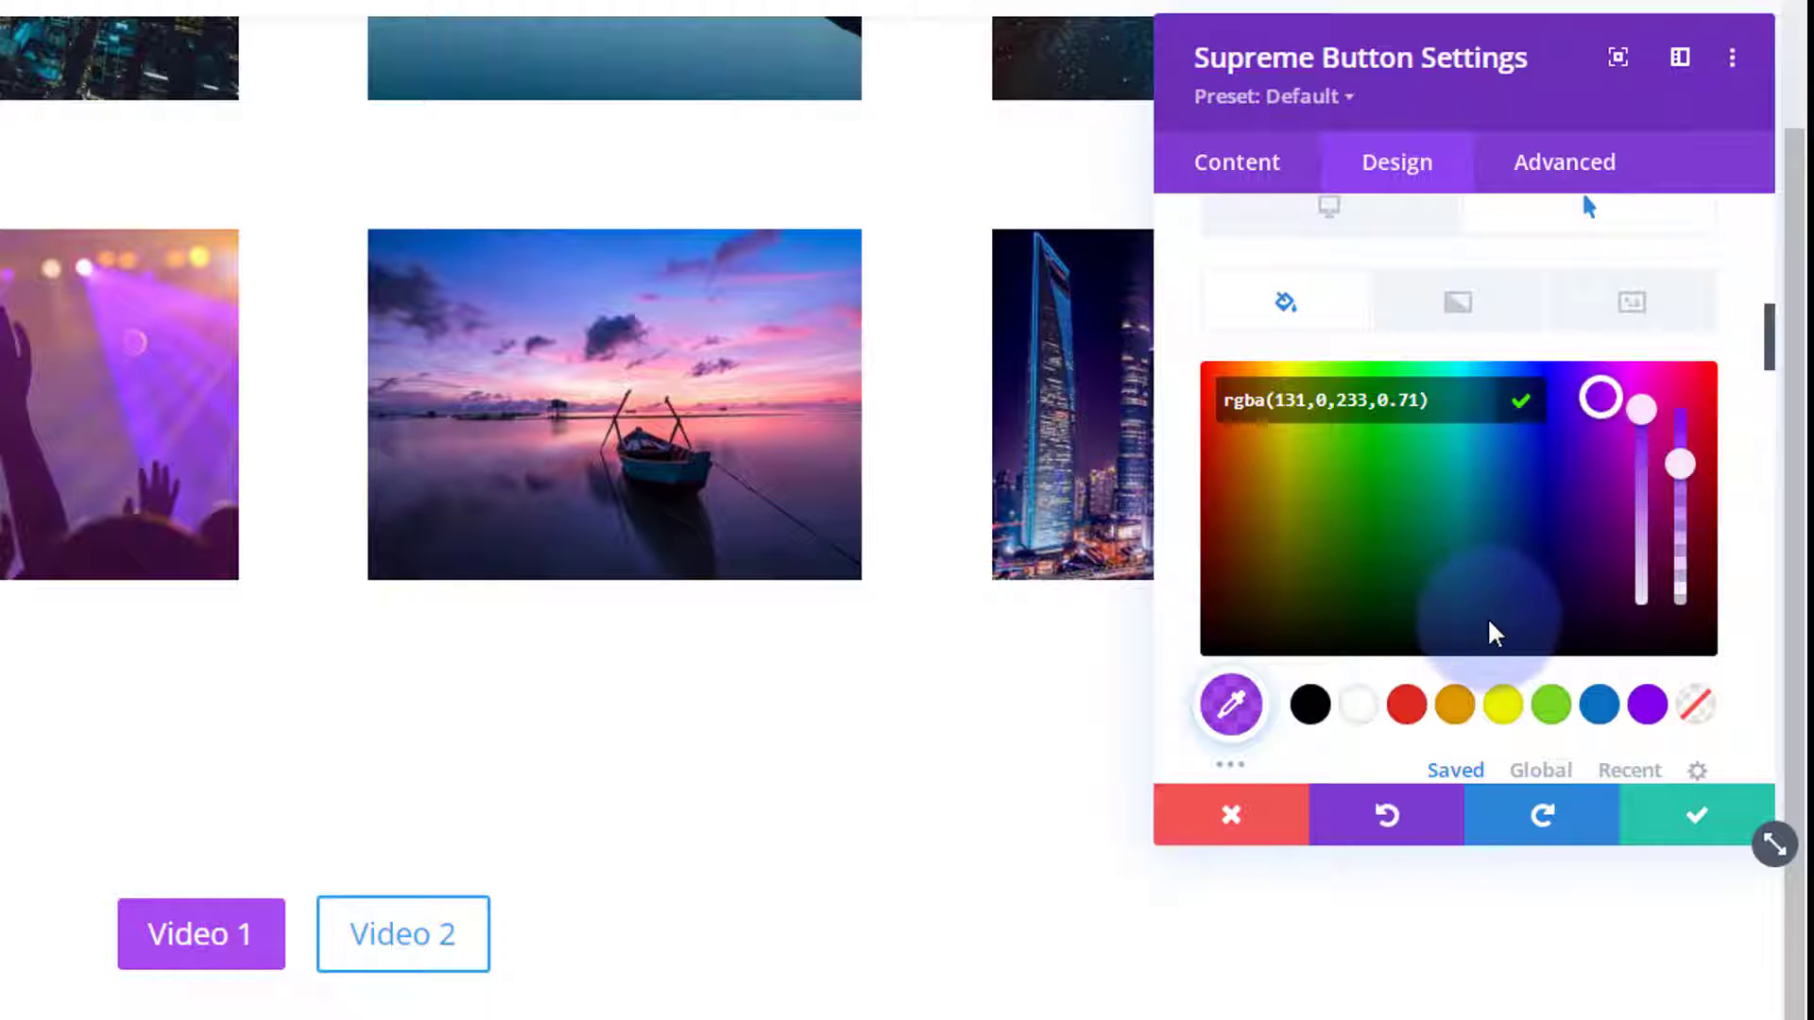
# Switch Button One's background settings back to the desktop state
pyautogui.scroll(1, 1491, 633)
pyautogui.scroll(2, 1491, 631)
pyautogui.click(1362, 406)
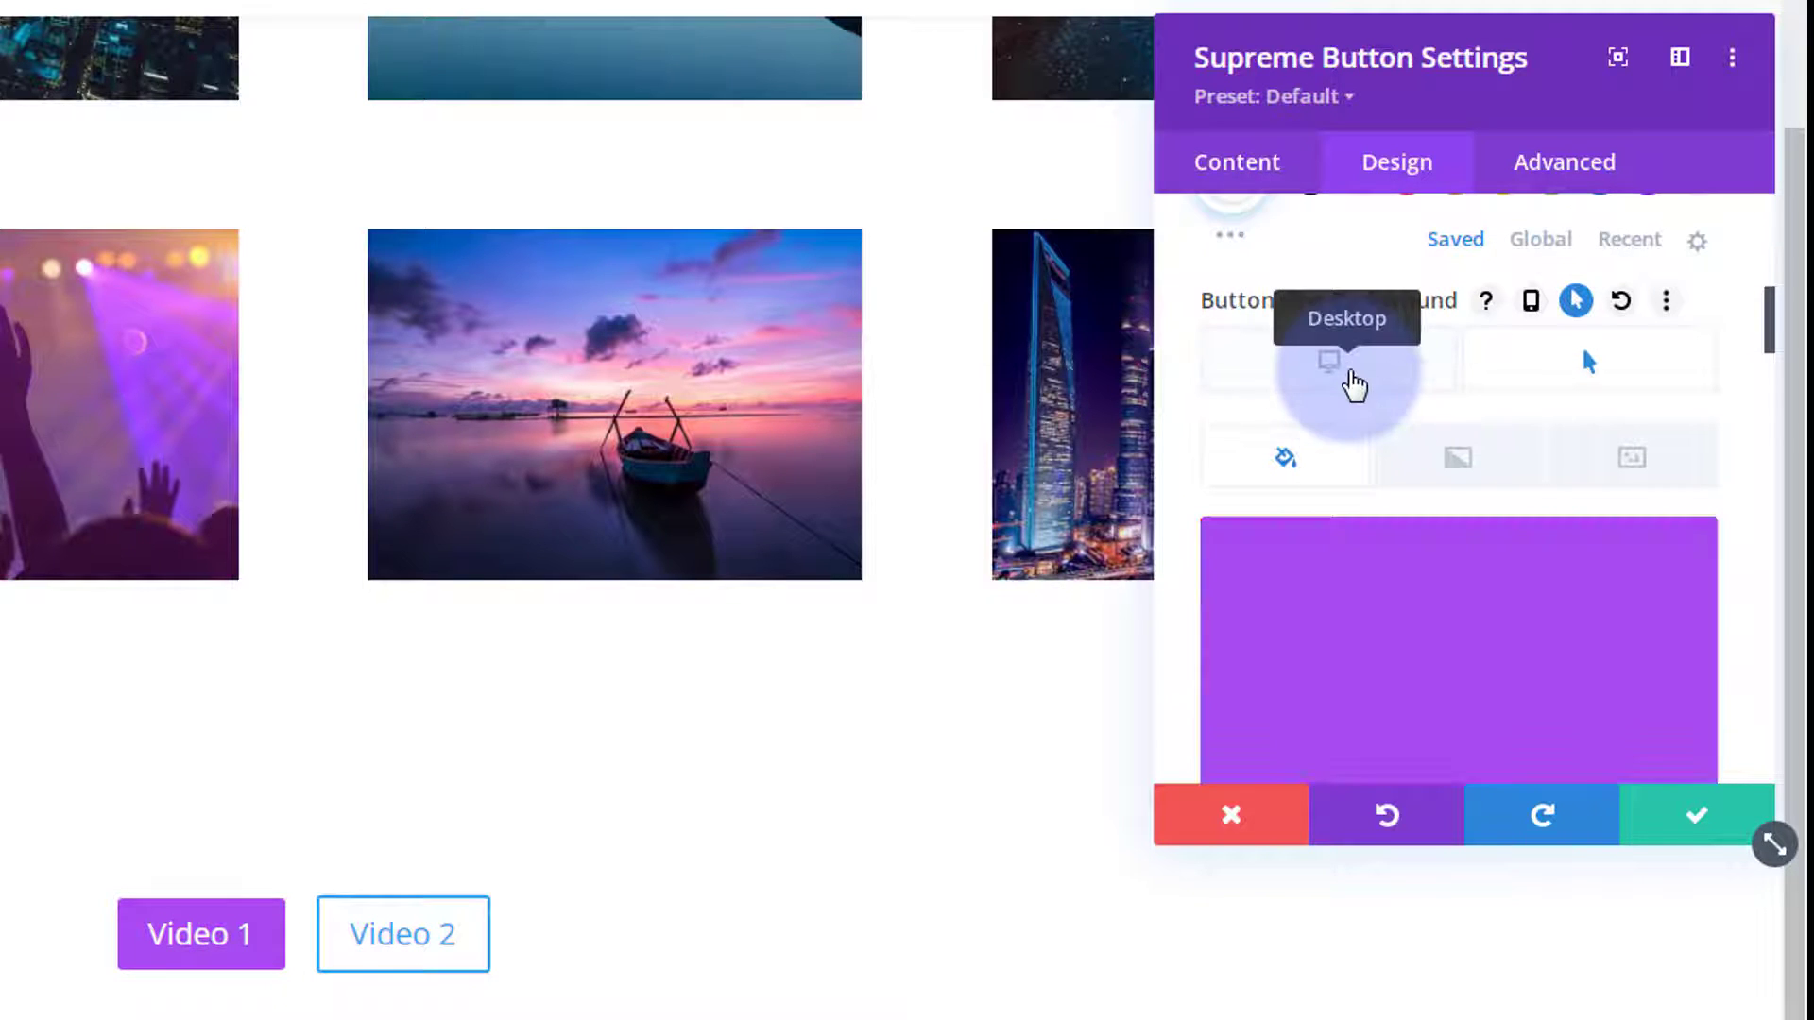
pyautogui.click(1353, 382)
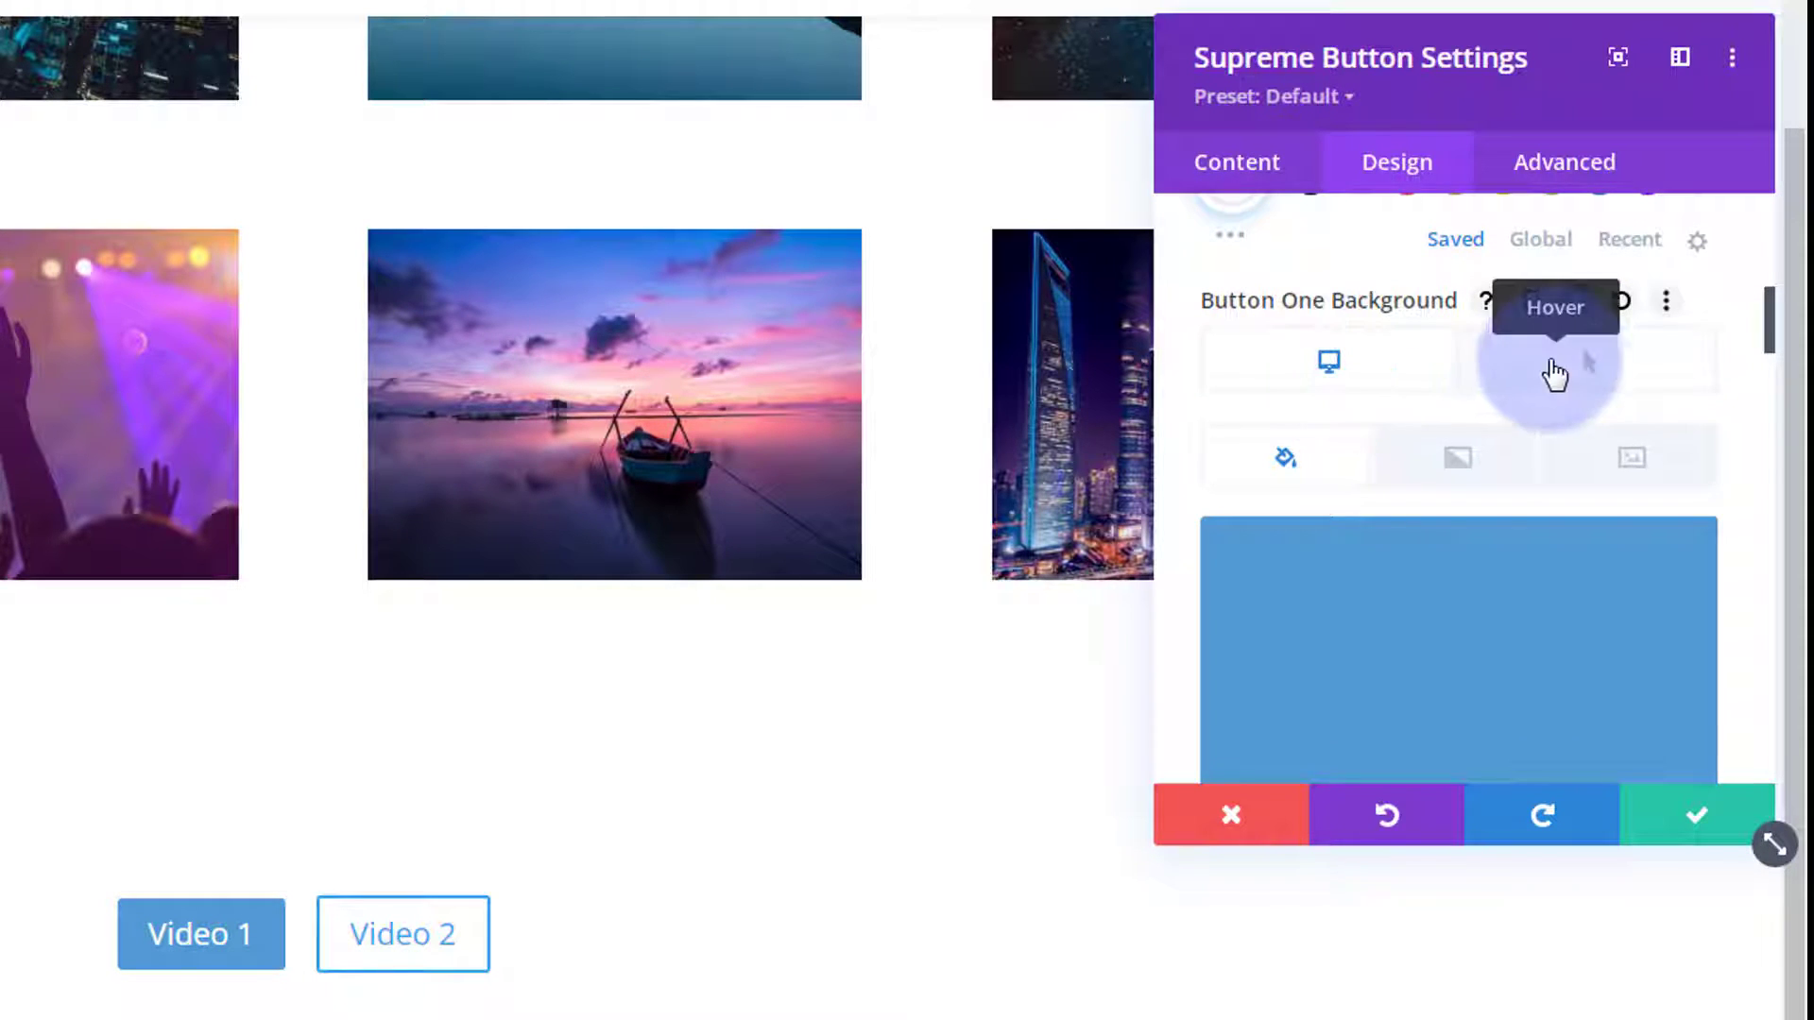
# Browse the icons available for Button One, including the expanded icon library
pyautogui.scroll(-3, 1340, 495)
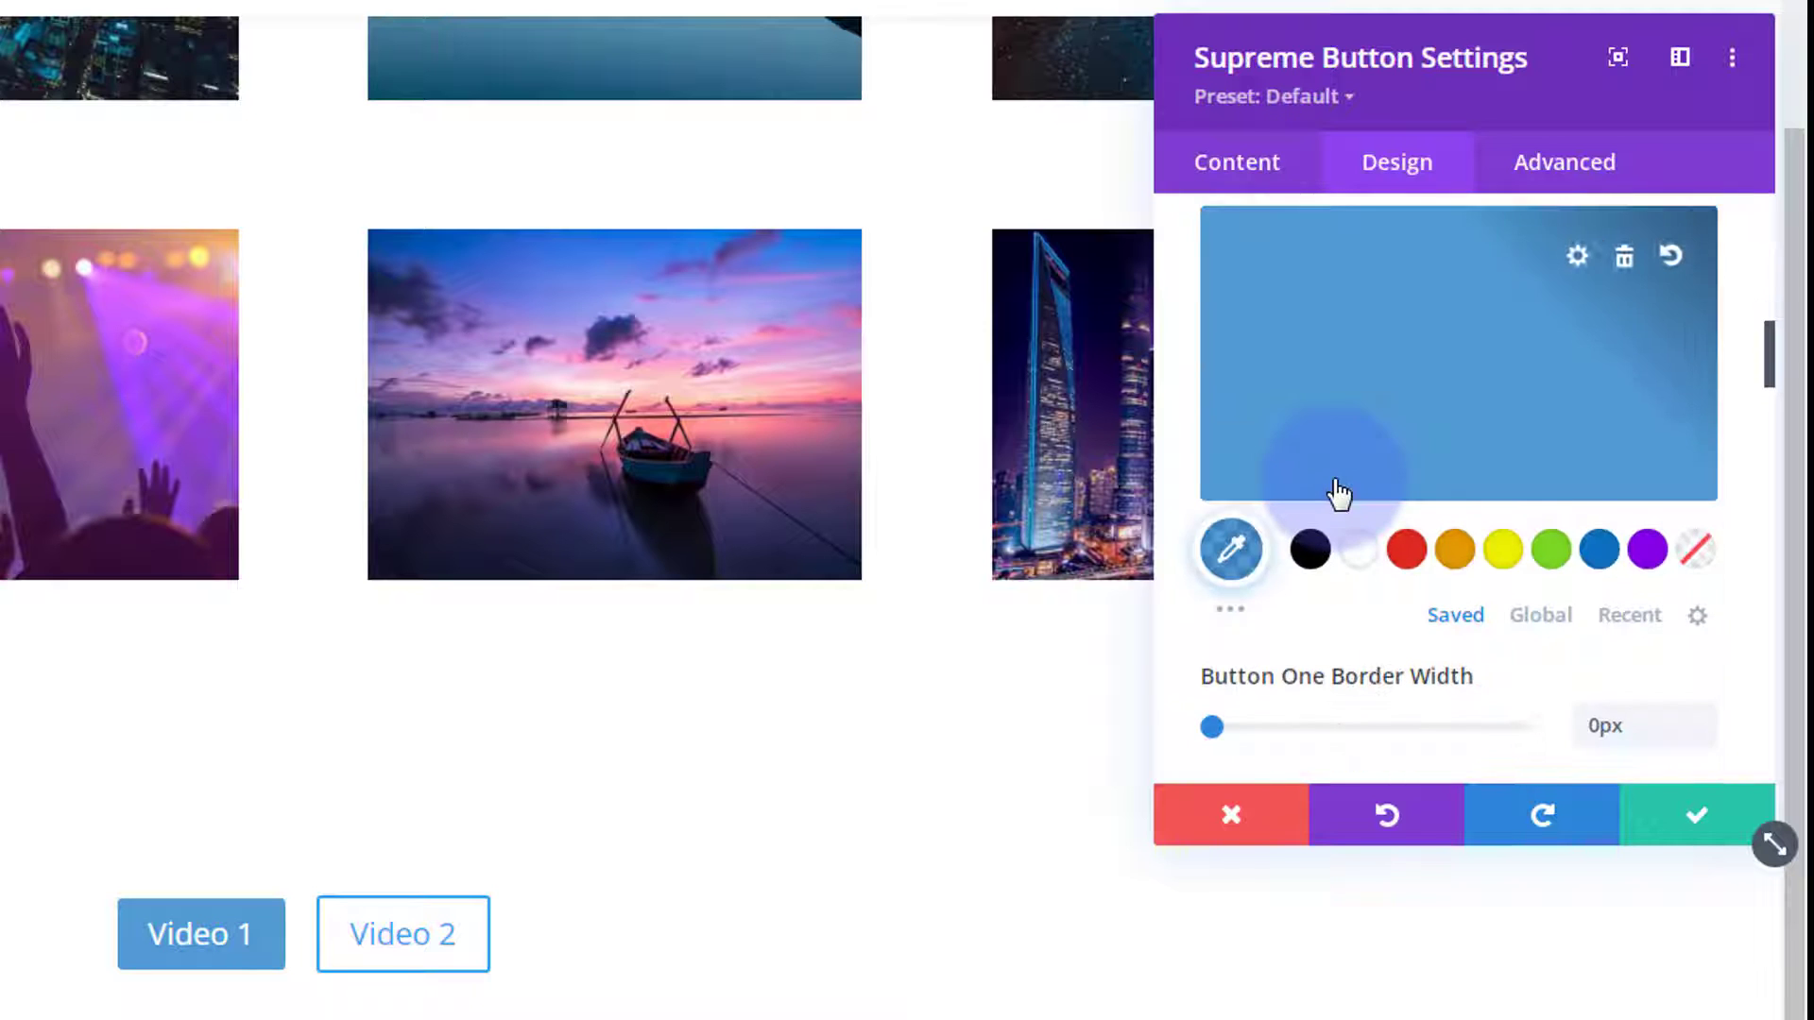
pyautogui.scroll(-10, 1340, 493)
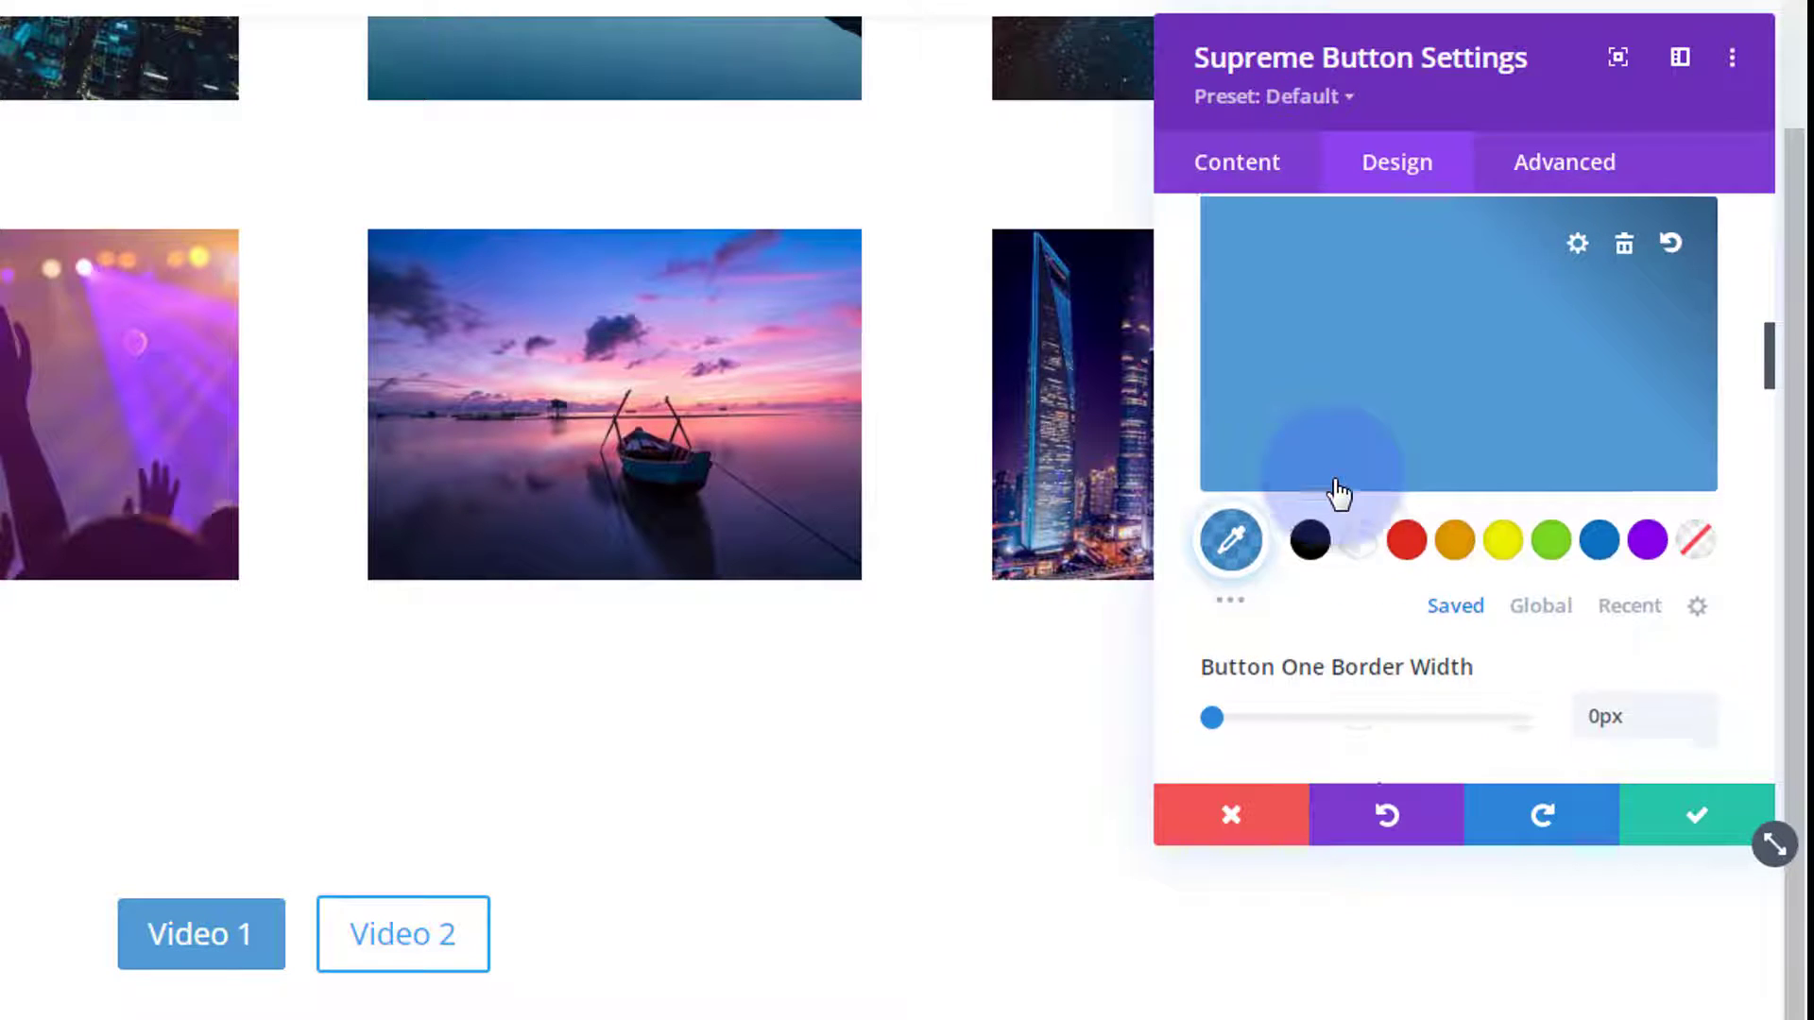
pyautogui.scroll(-8, 1340, 494)
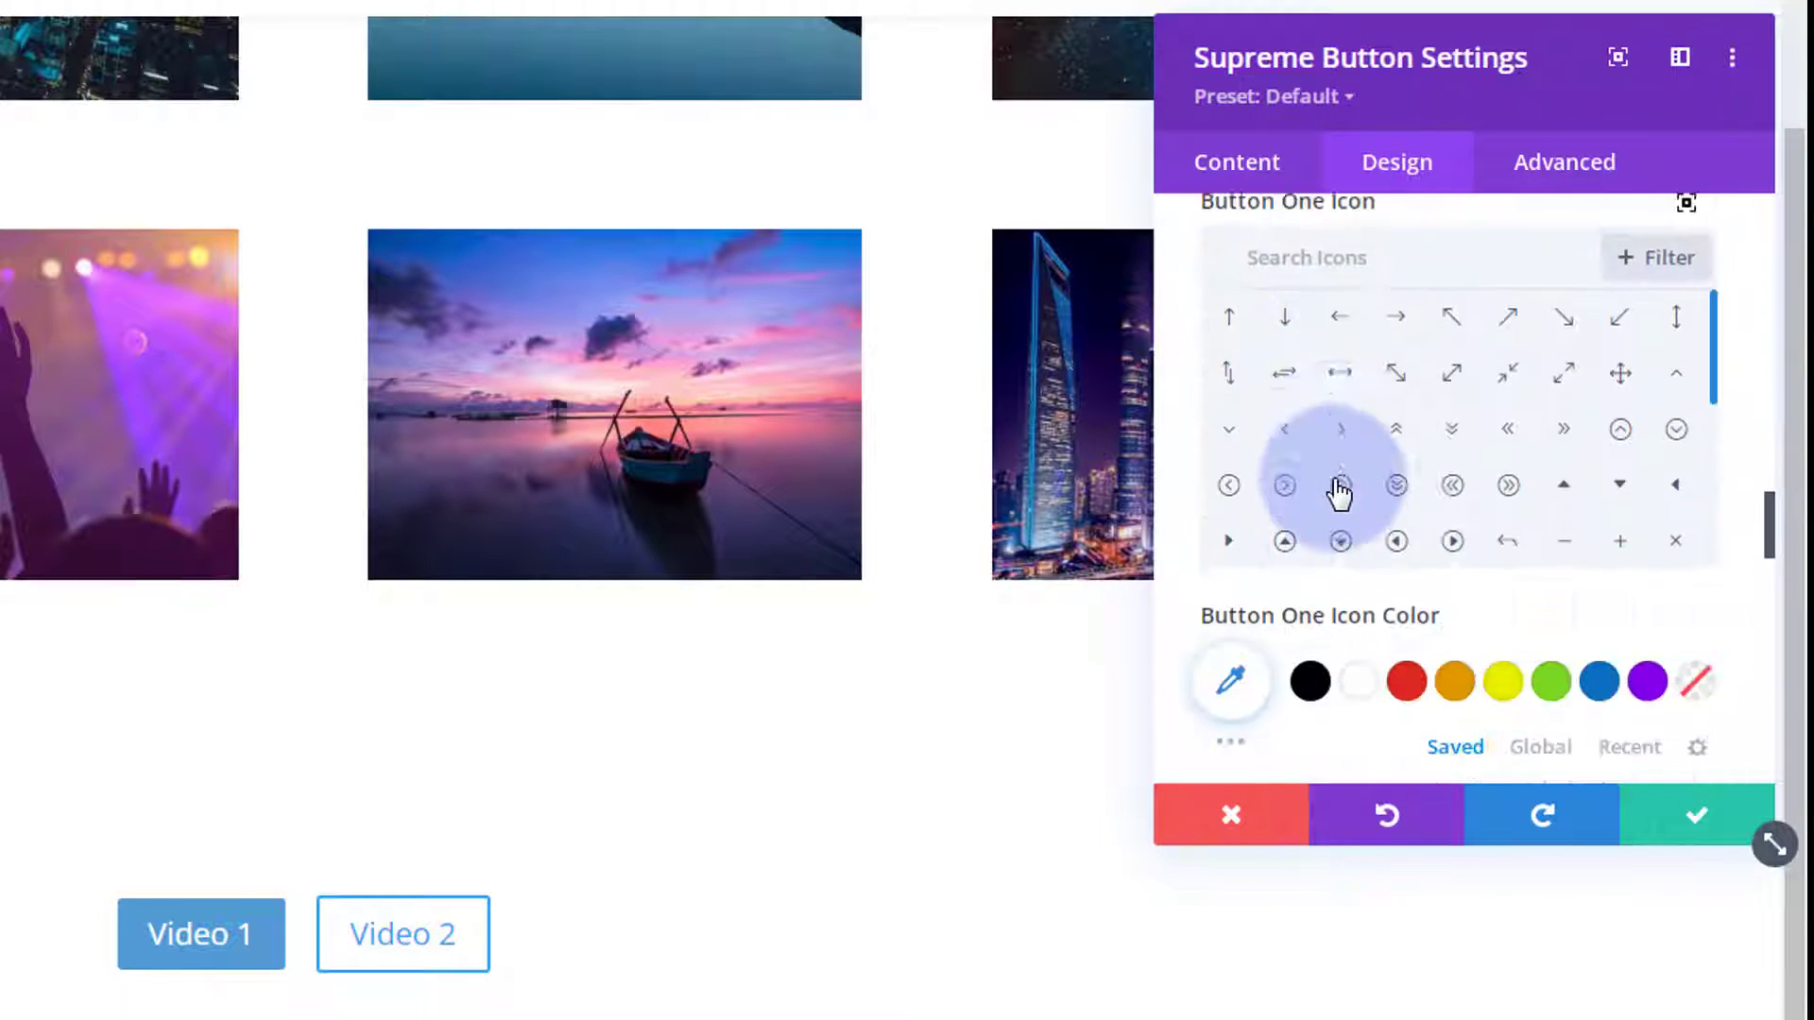
pyautogui.scroll(5, 1334, 487)
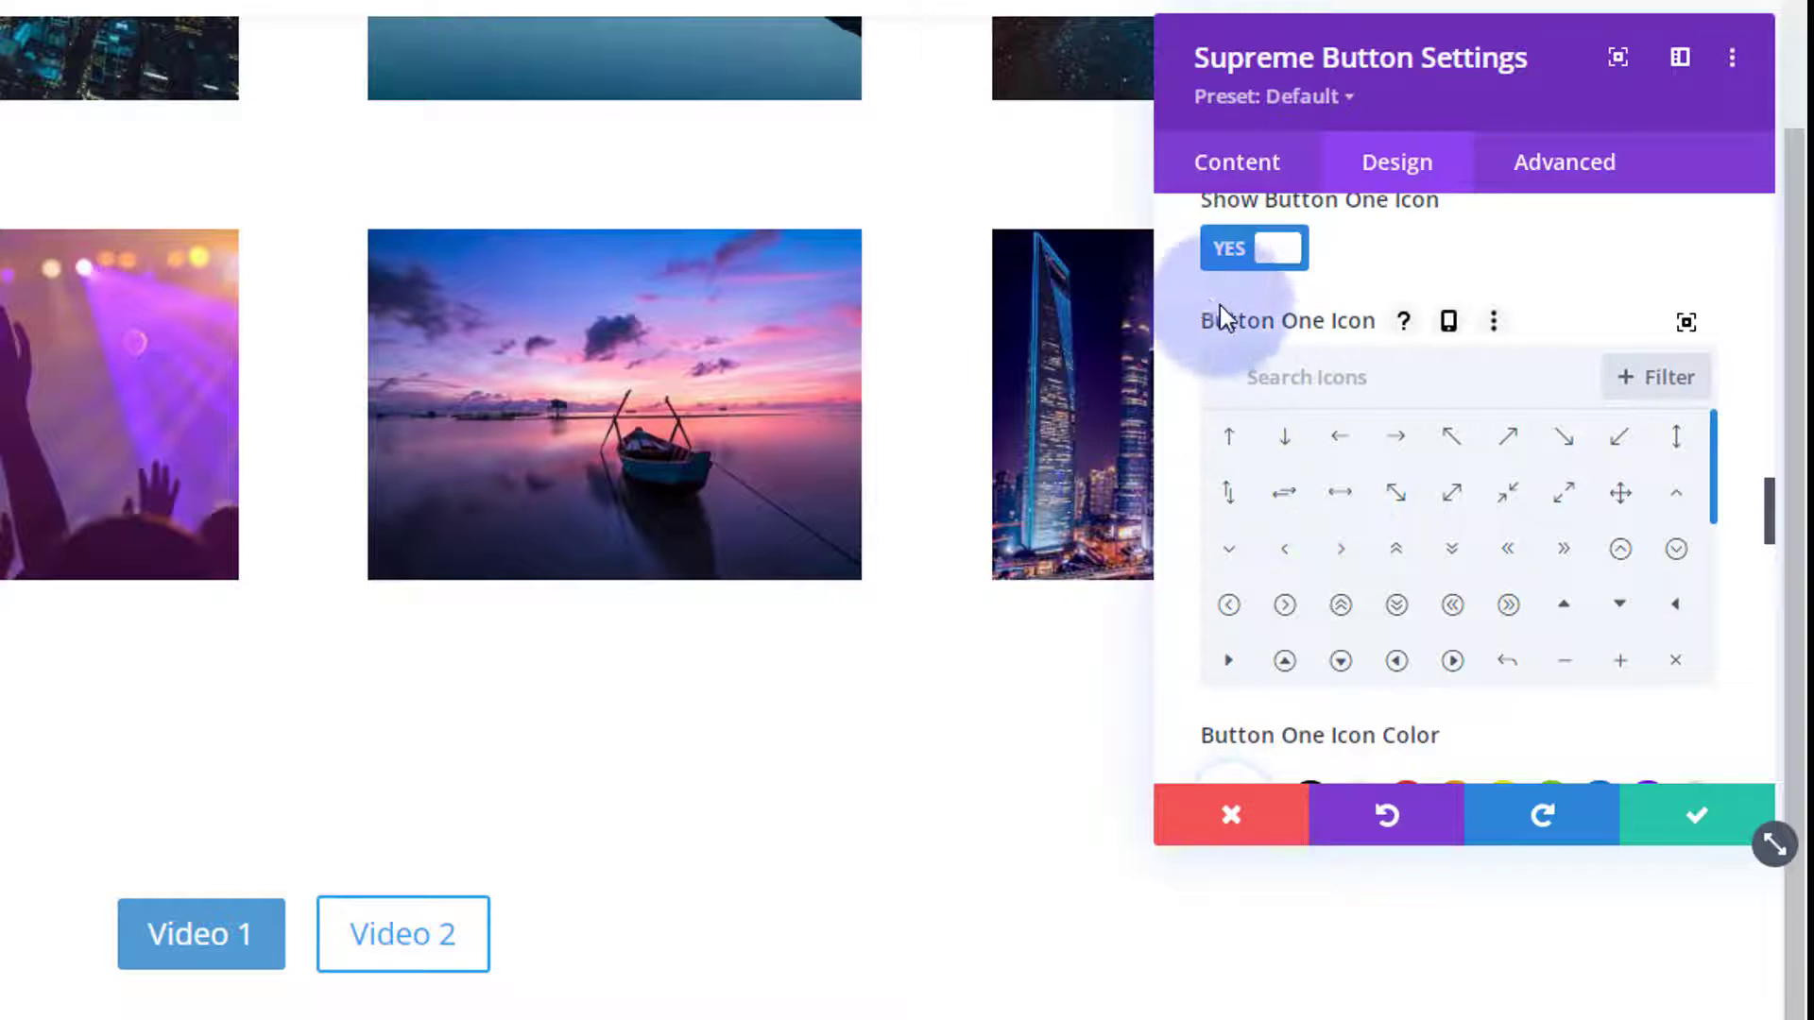
pyautogui.scroll(2, 1334, 564)
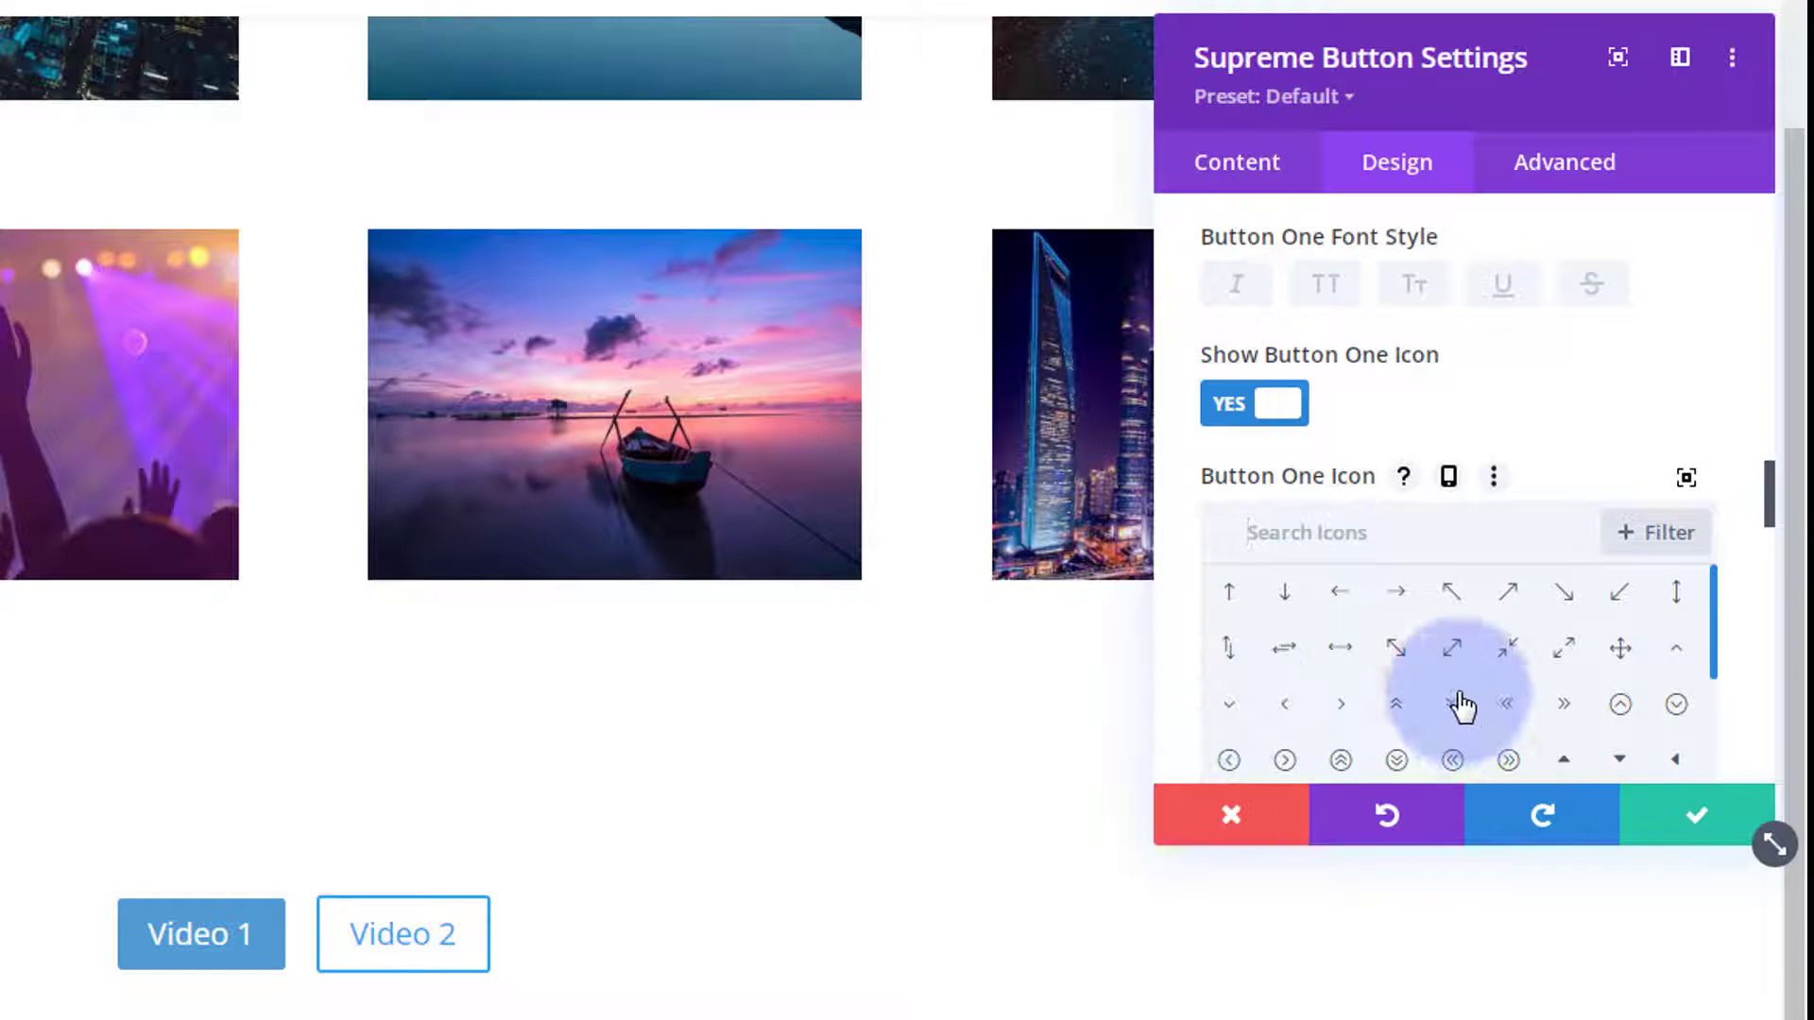
pyautogui.scroll(-5, 1463, 708)
pyautogui.scroll(-5, 1463, 704)
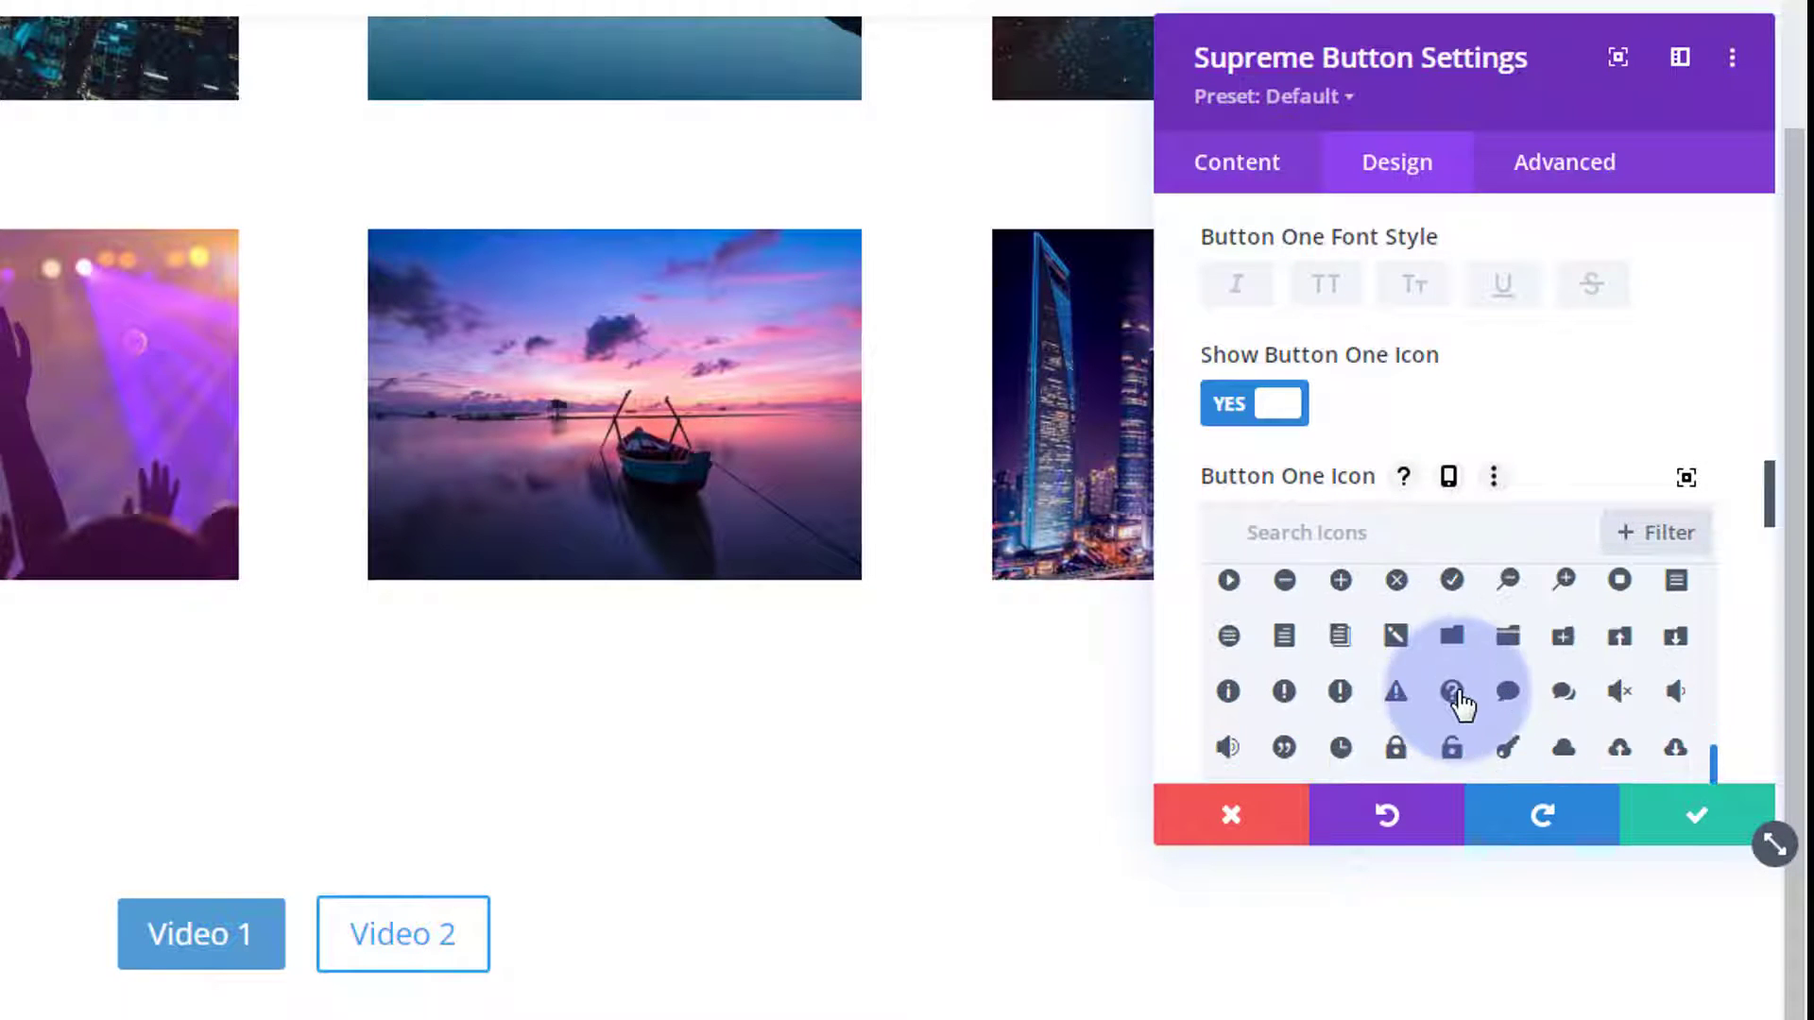
pyautogui.scroll(3, 1463, 704)
pyautogui.scroll(4, 1463, 704)
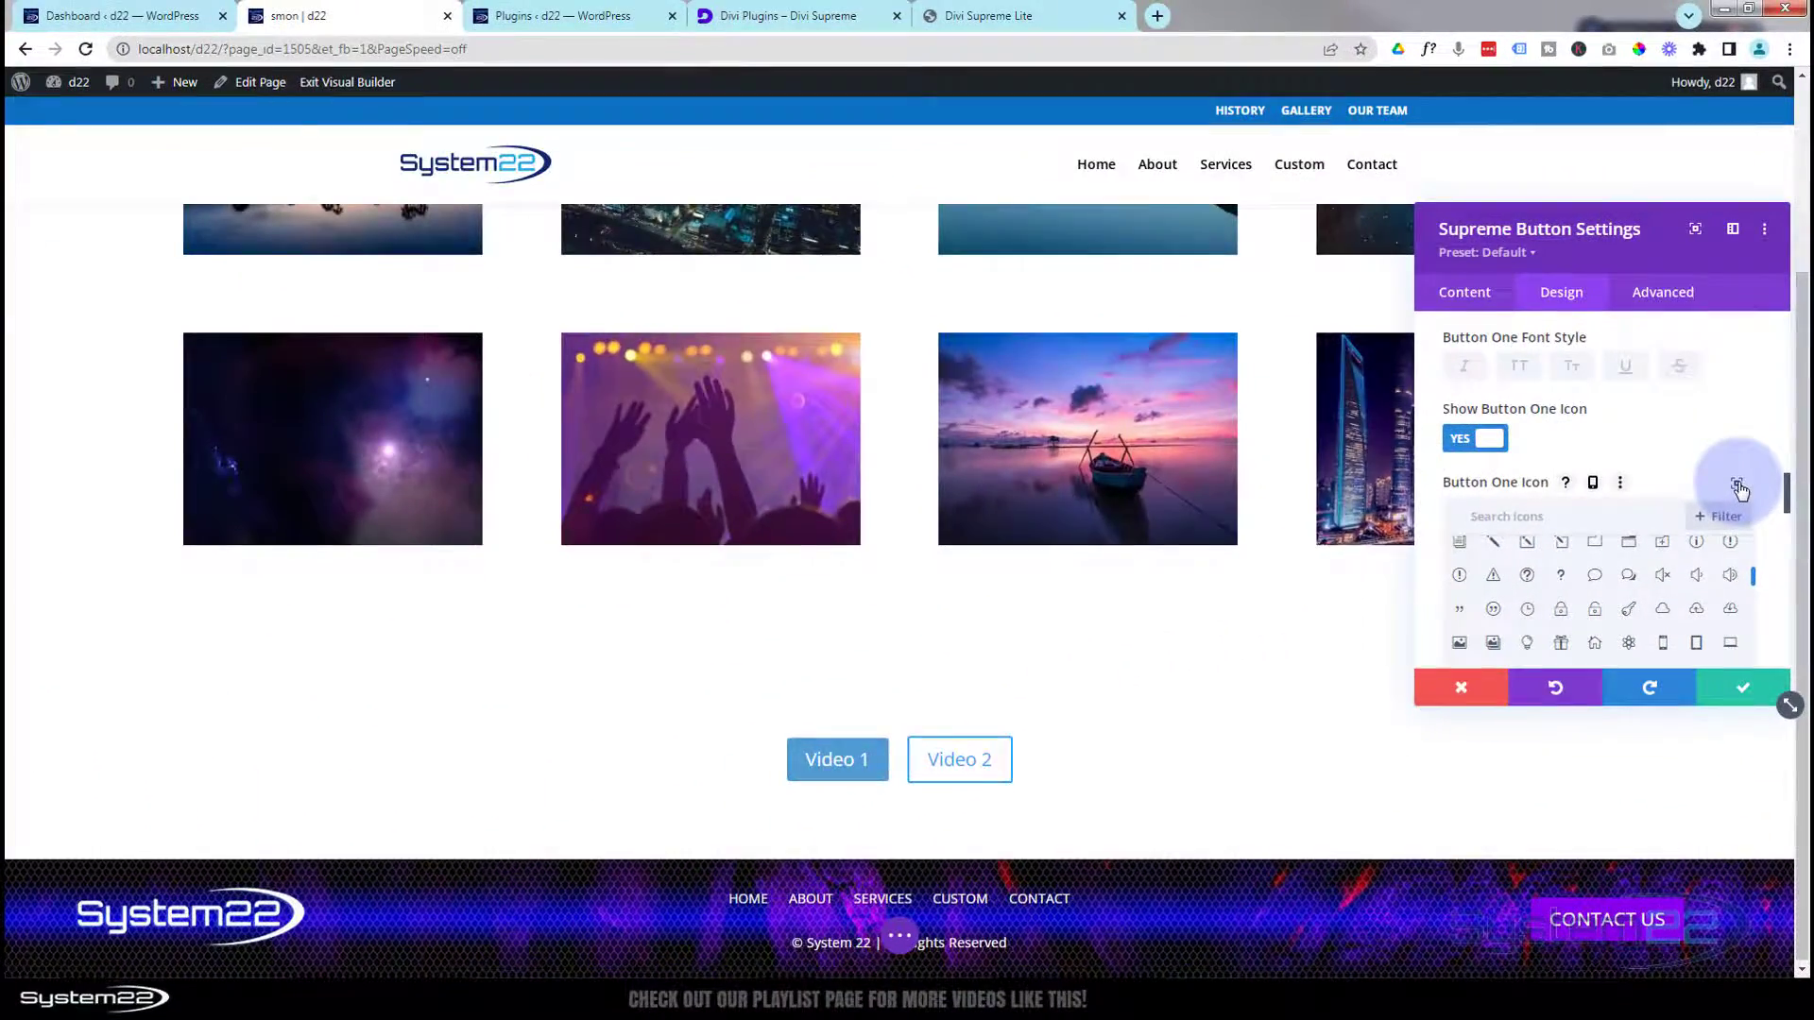
pyautogui.click(1737, 485)
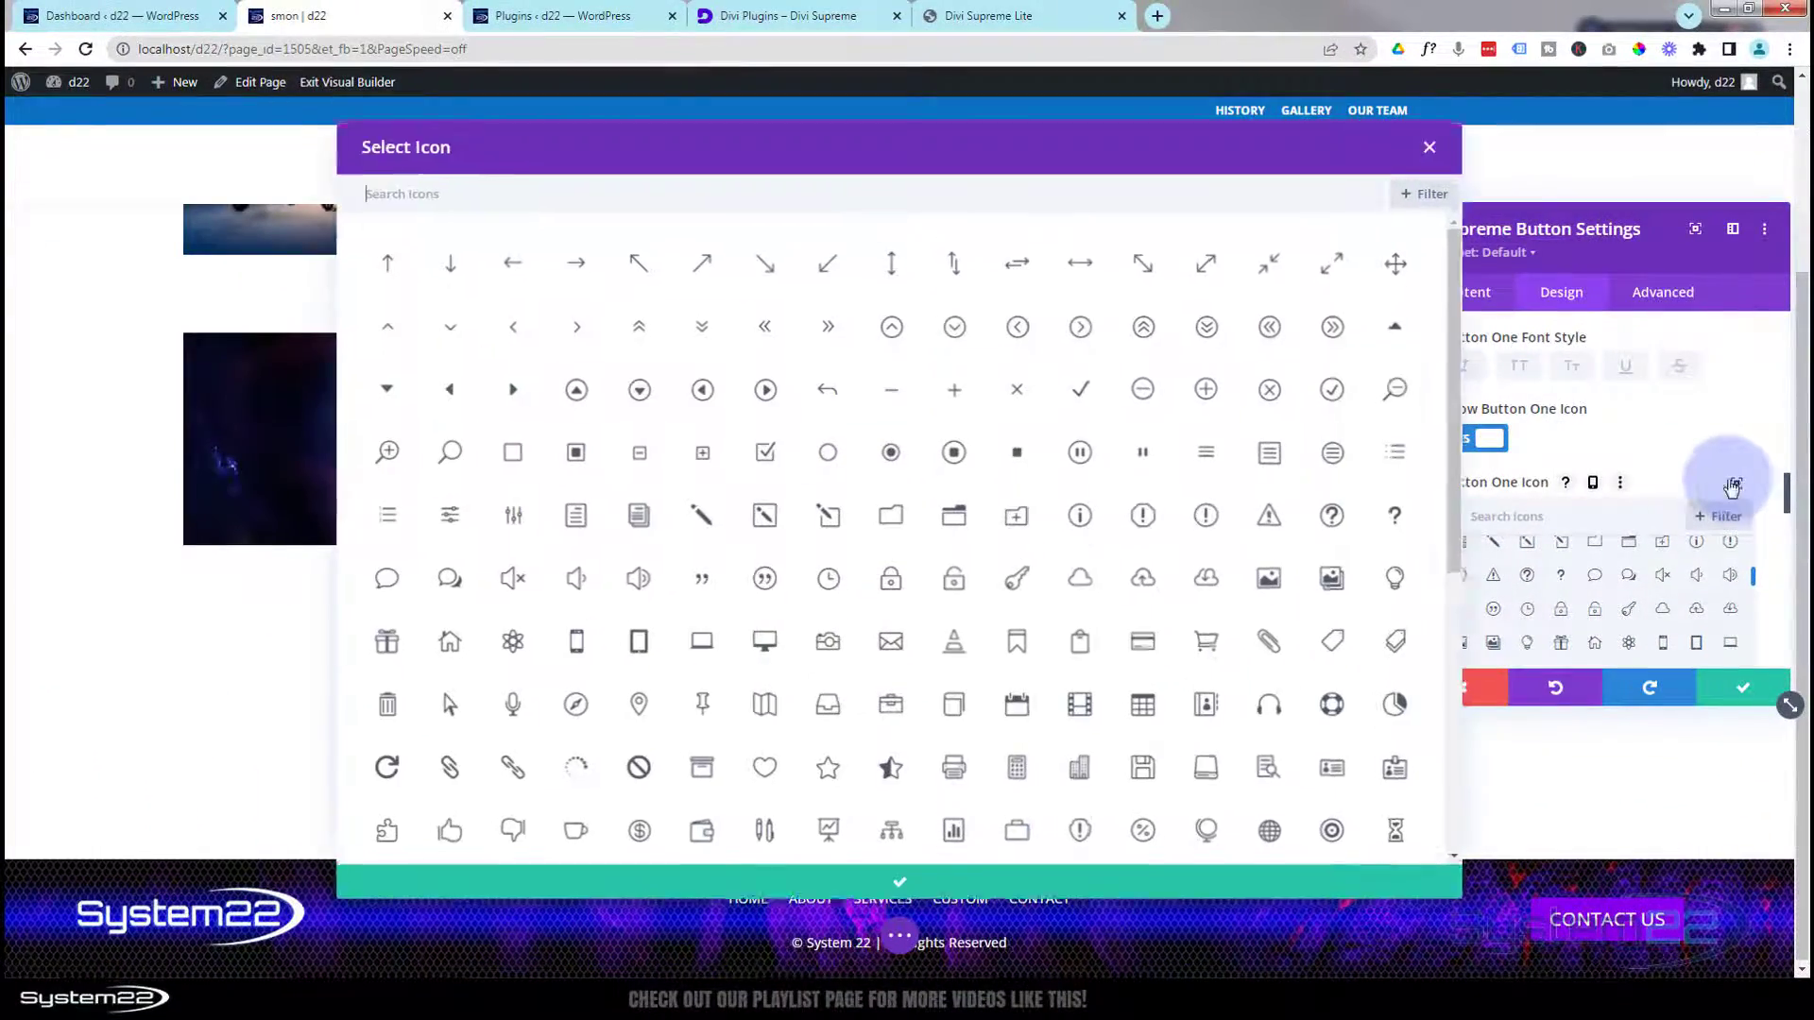
pyautogui.scroll(-5, 1020, 490)
pyautogui.scroll(-10, 1015, 487)
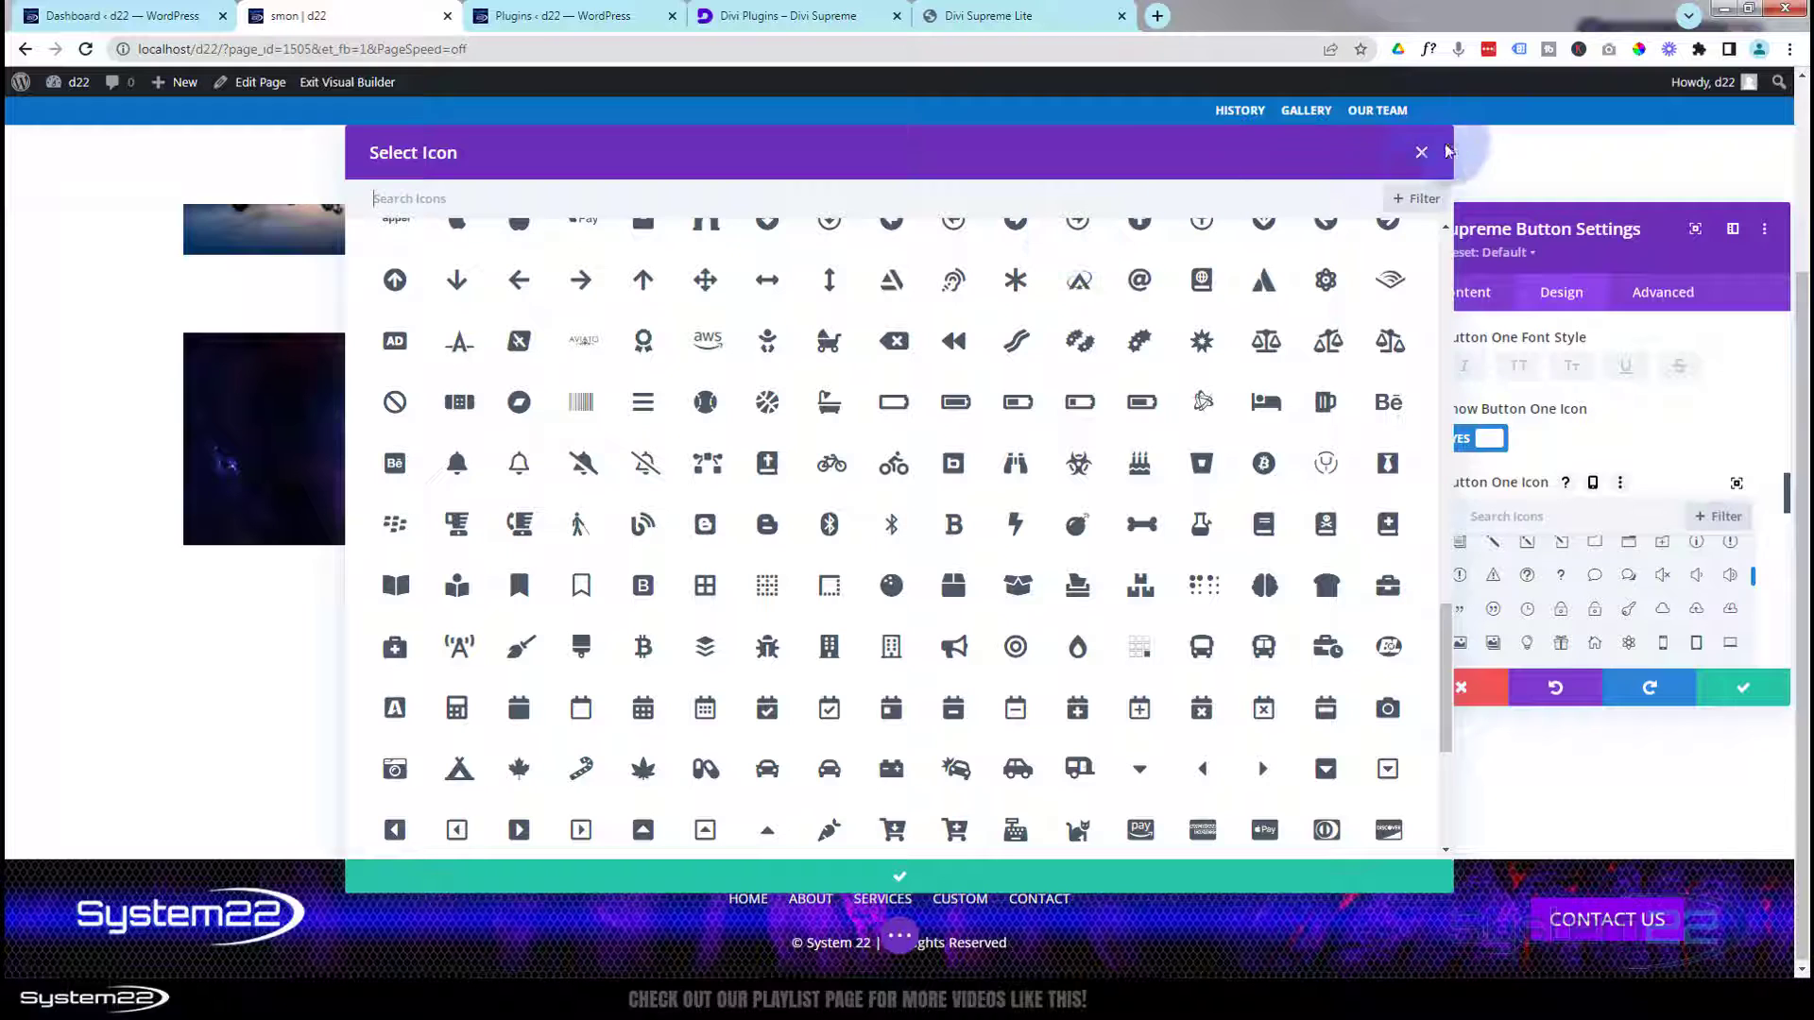
# Close the icon library and turn off the icon for Button One
pyautogui.click(1421, 152)
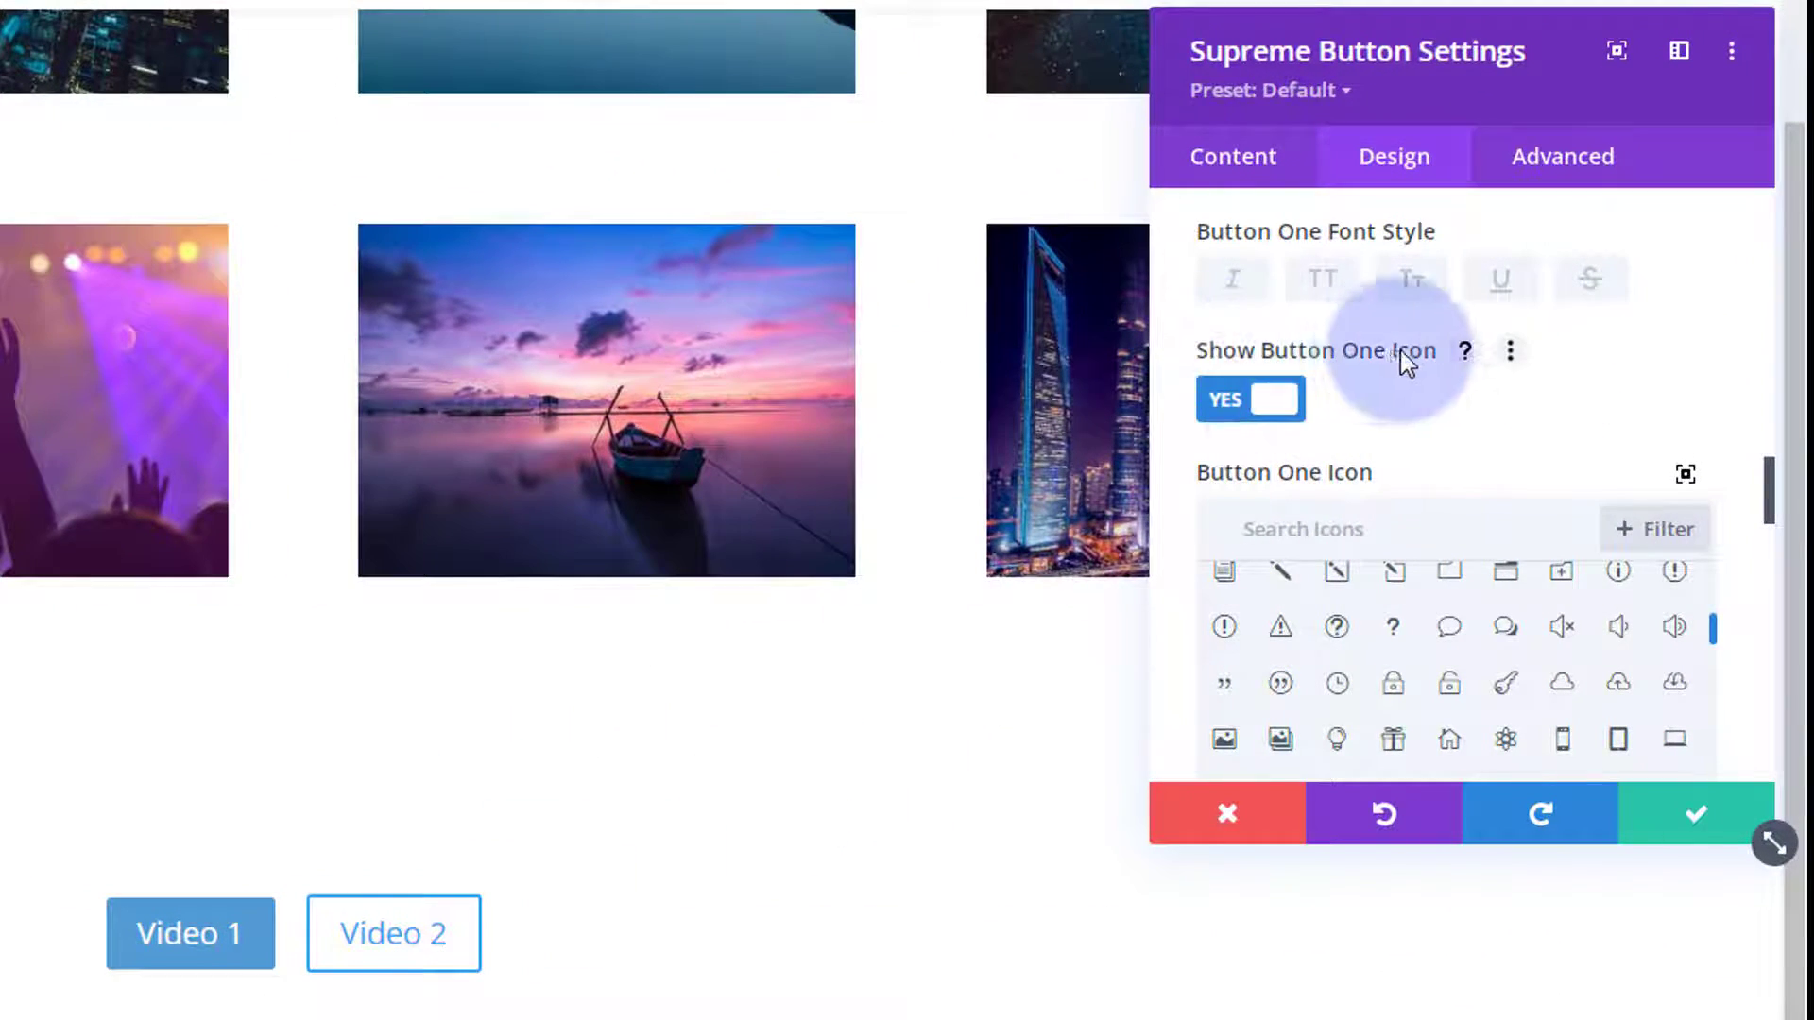
pyautogui.click(1278, 404)
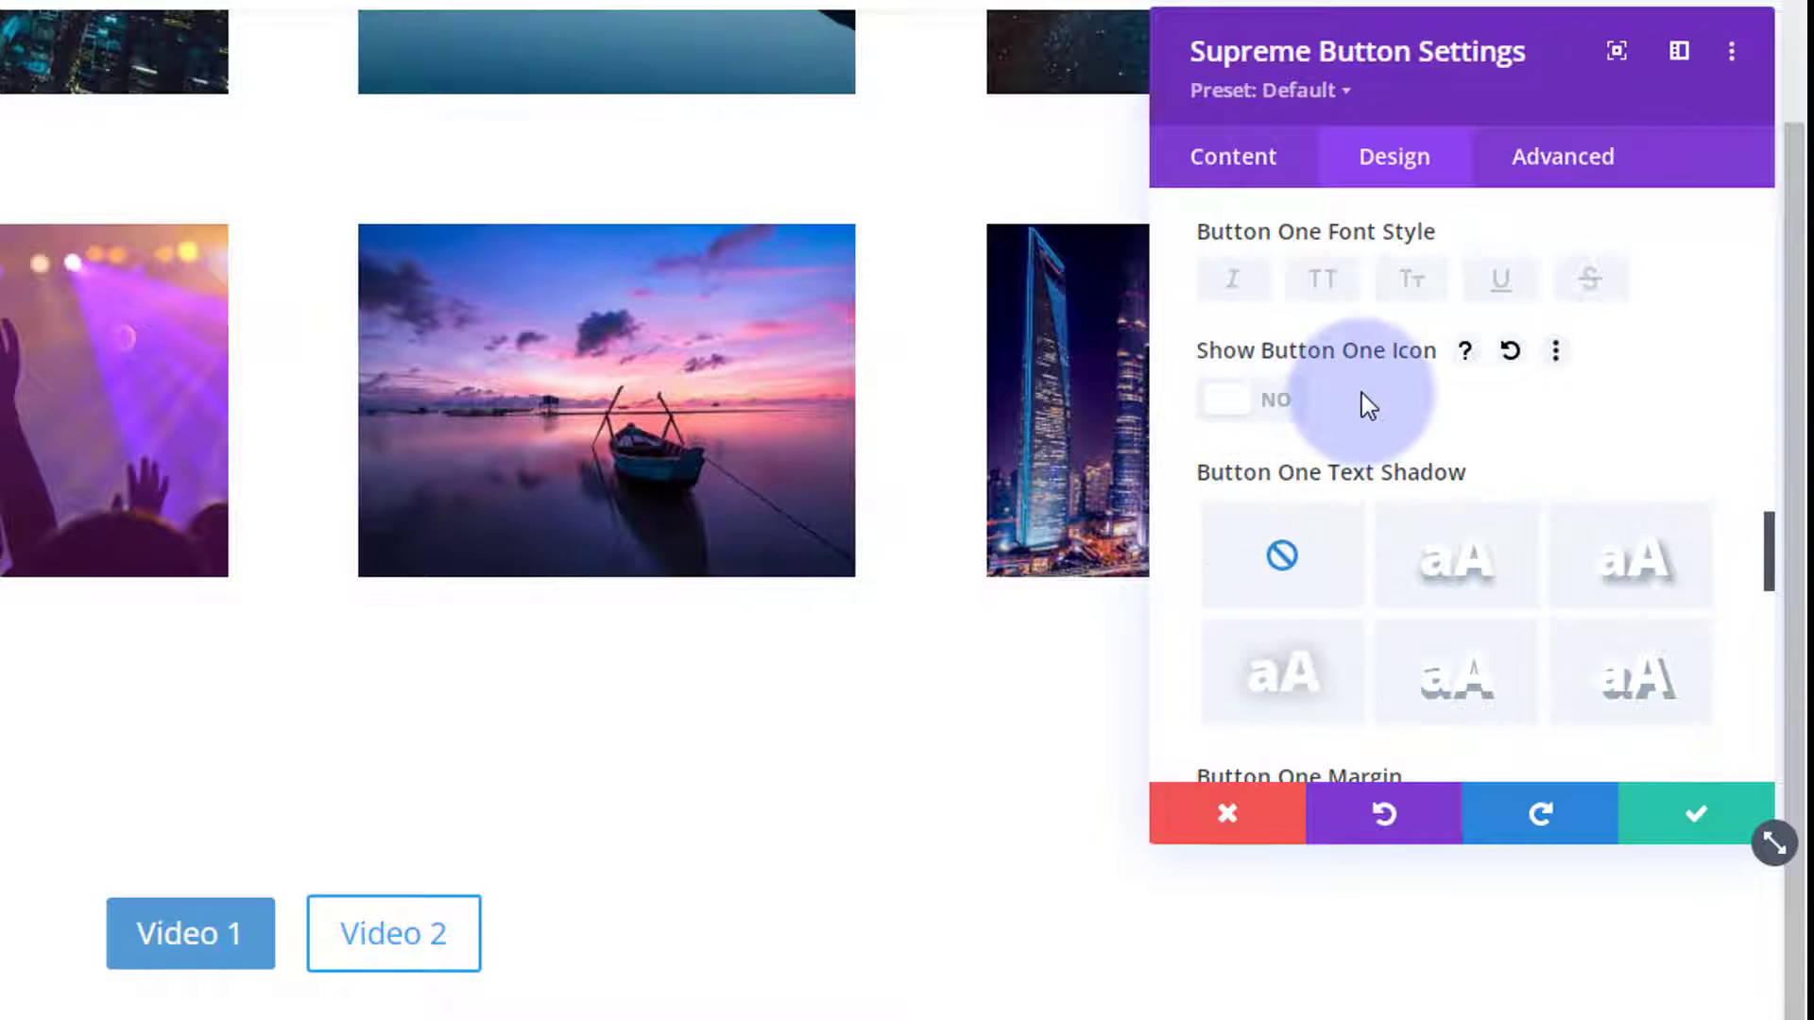
# Enable custom styles for Button Two and set its text color to white #ffffff
pyautogui.scroll(-8, 1361, 391)
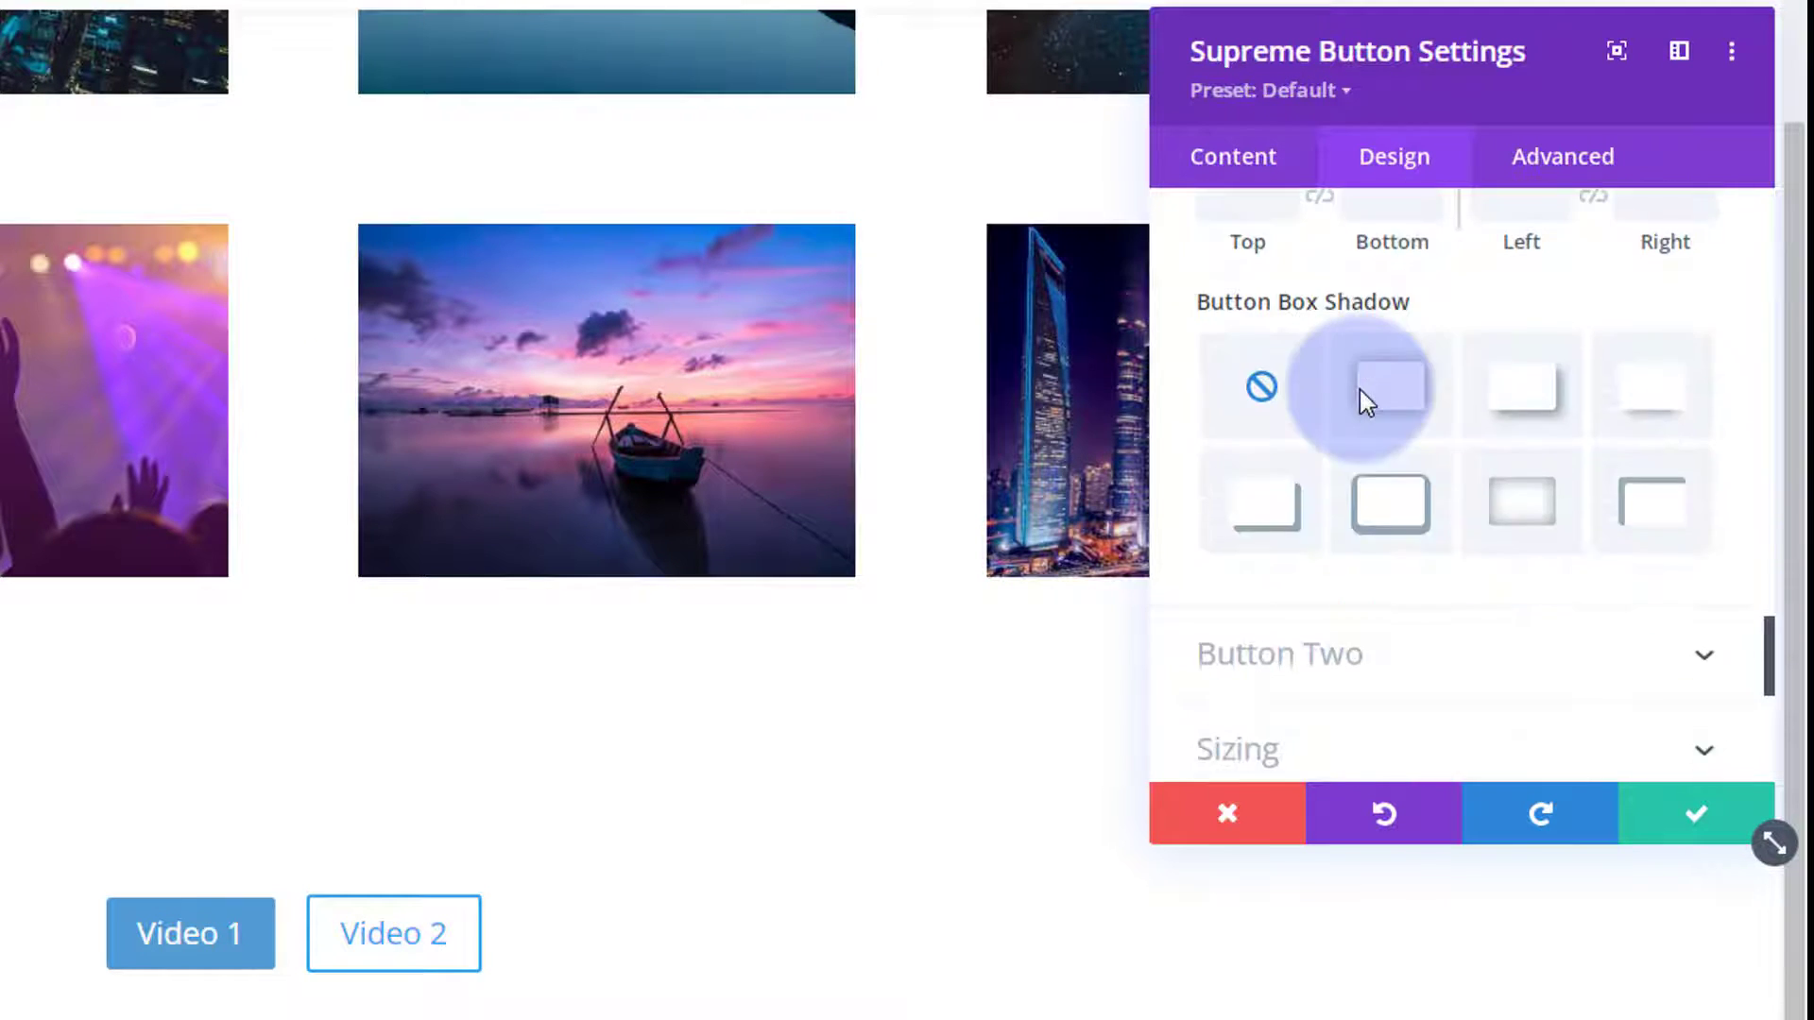
pyautogui.scroll(-2, 1359, 393)
pyautogui.scroll(-2, 1357, 396)
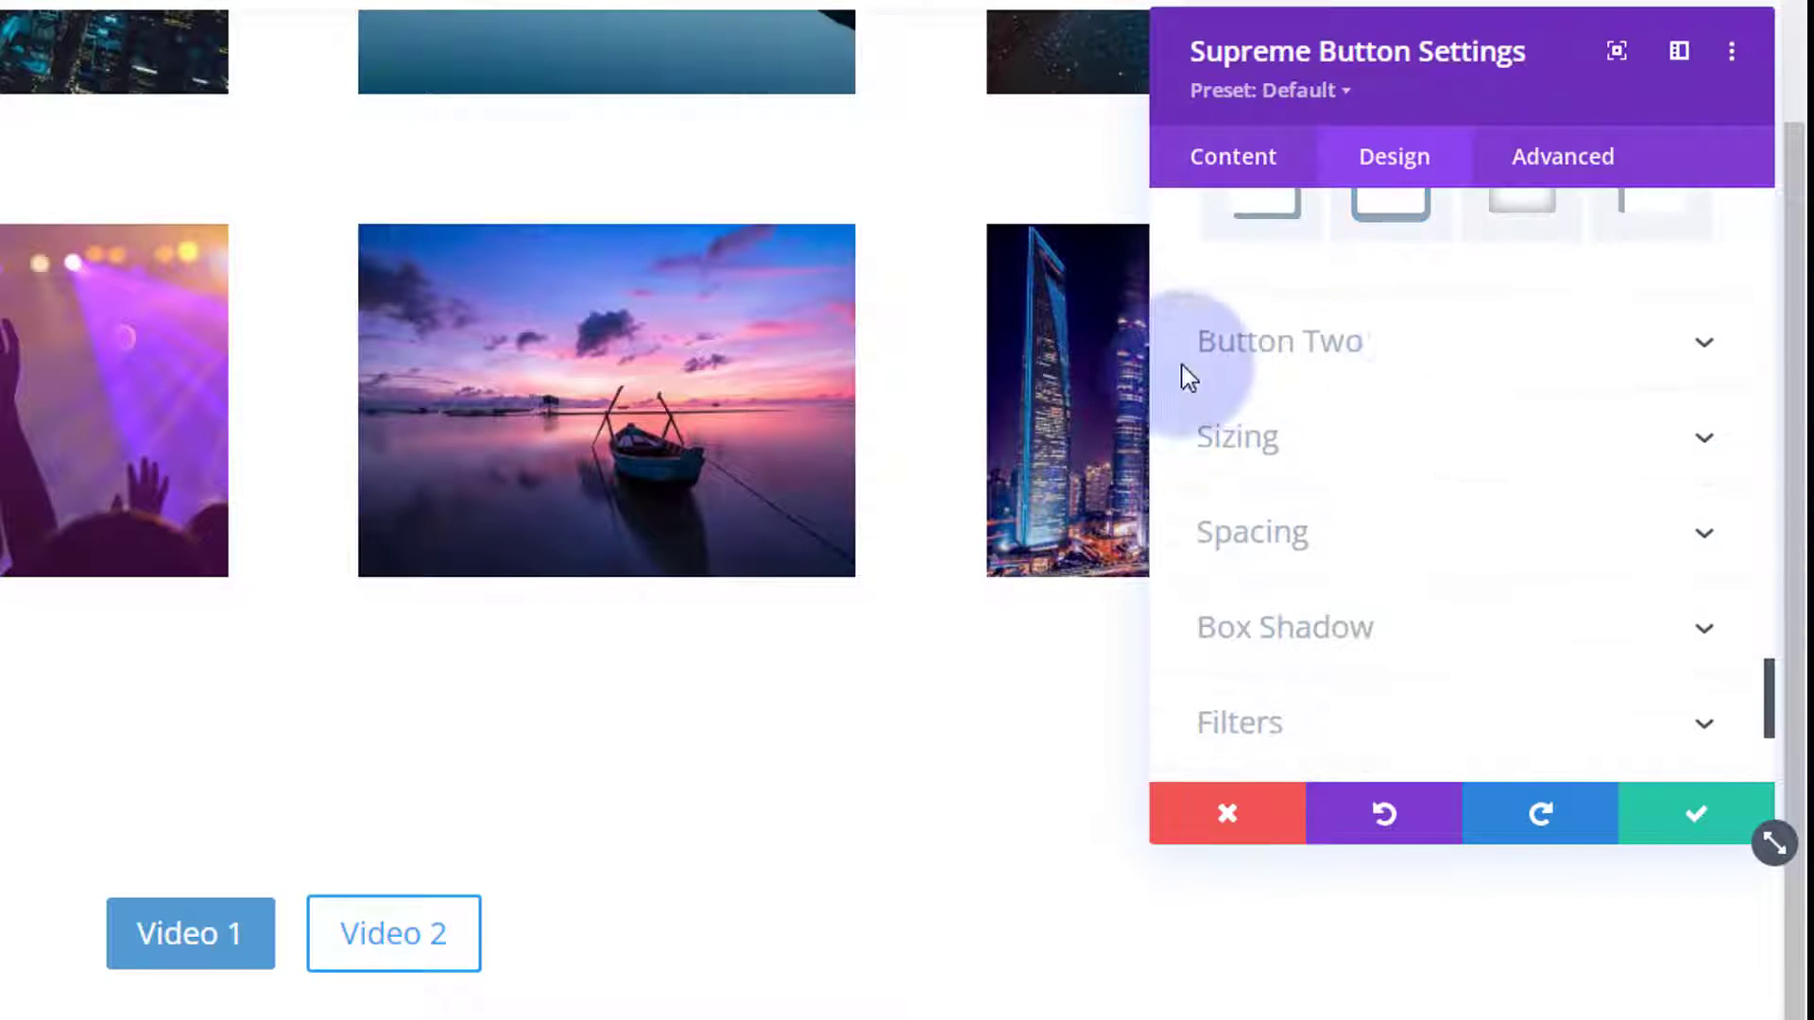
pyautogui.click(1472, 383)
pyautogui.click(1283, 378)
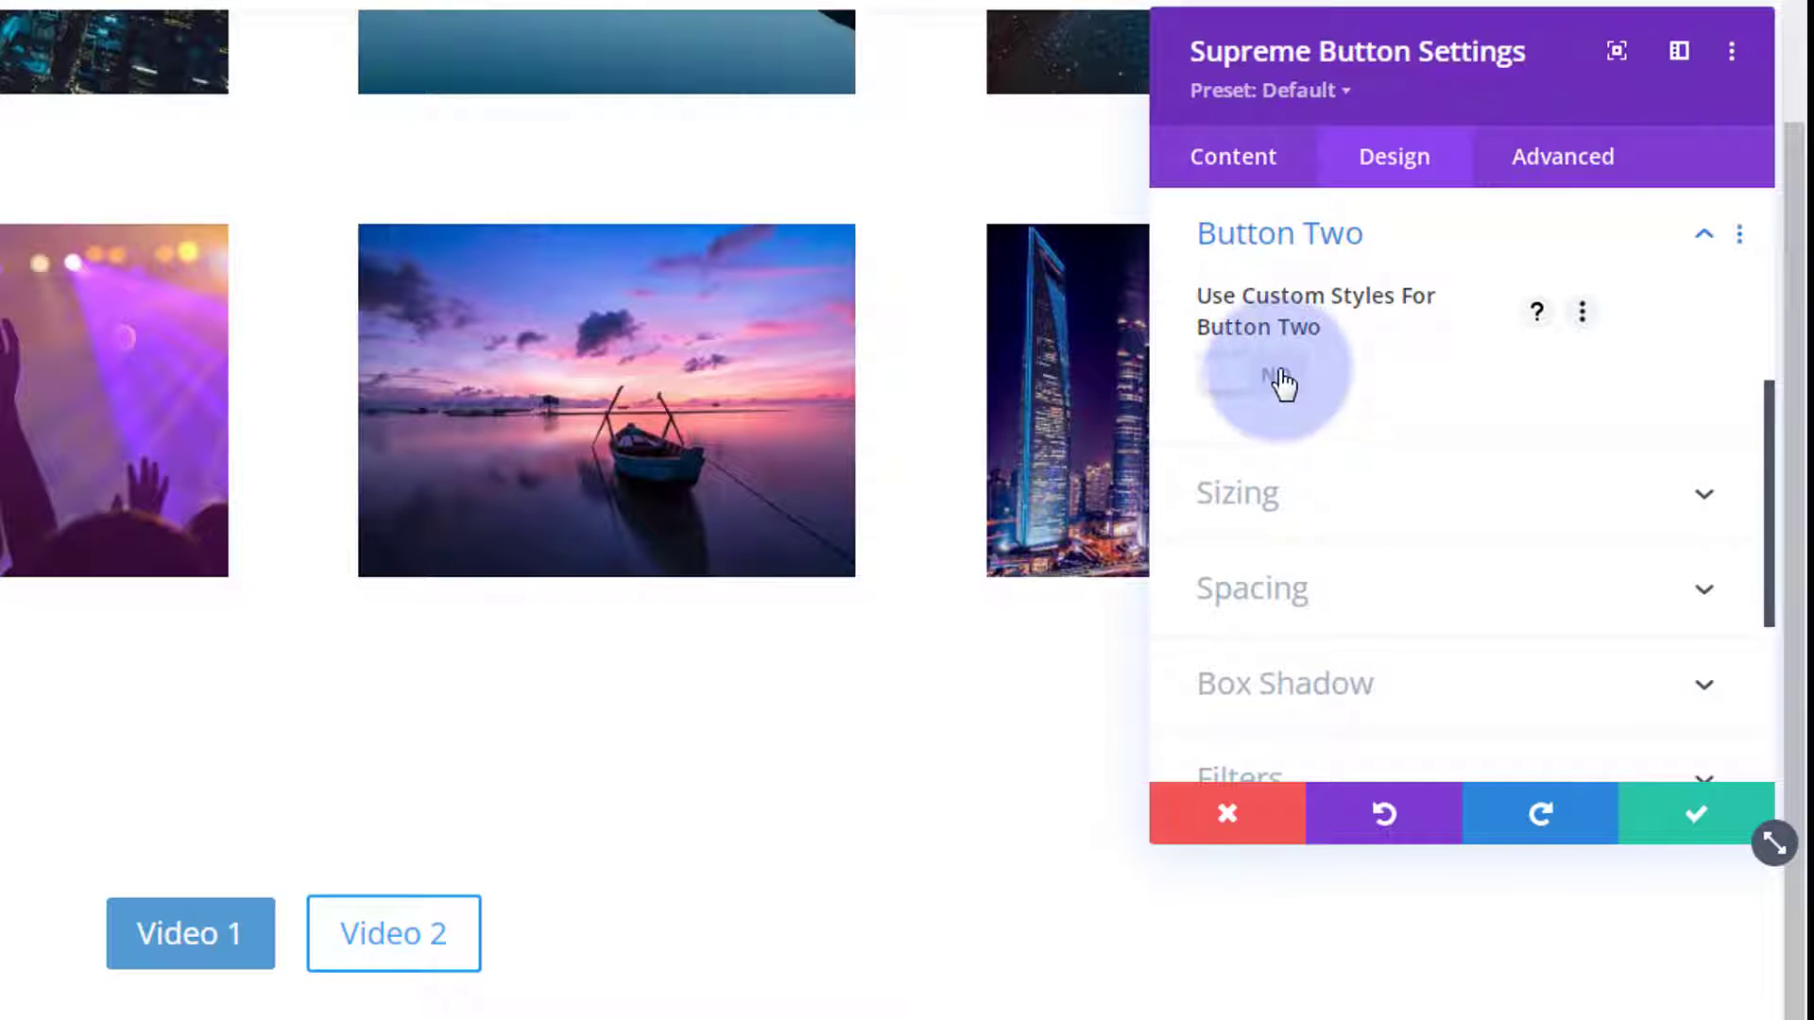
pyautogui.scroll(-3, 1370, 395)
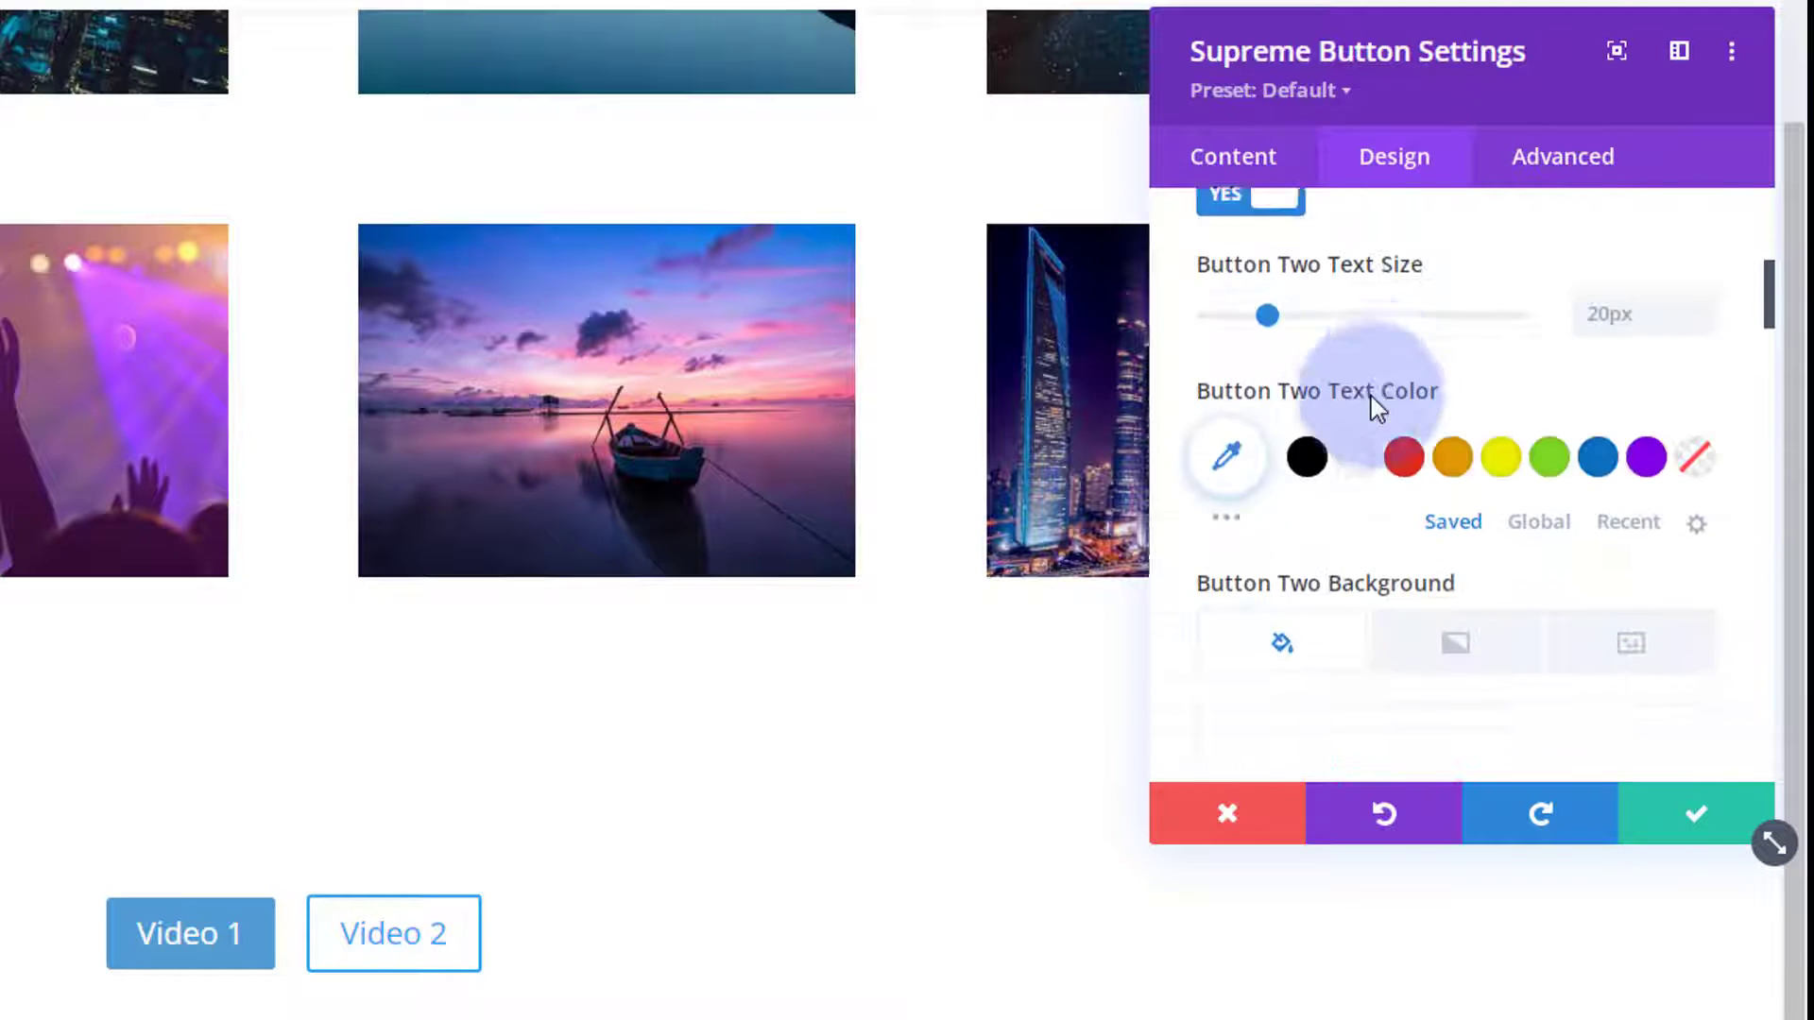
pyautogui.click(1355, 326)
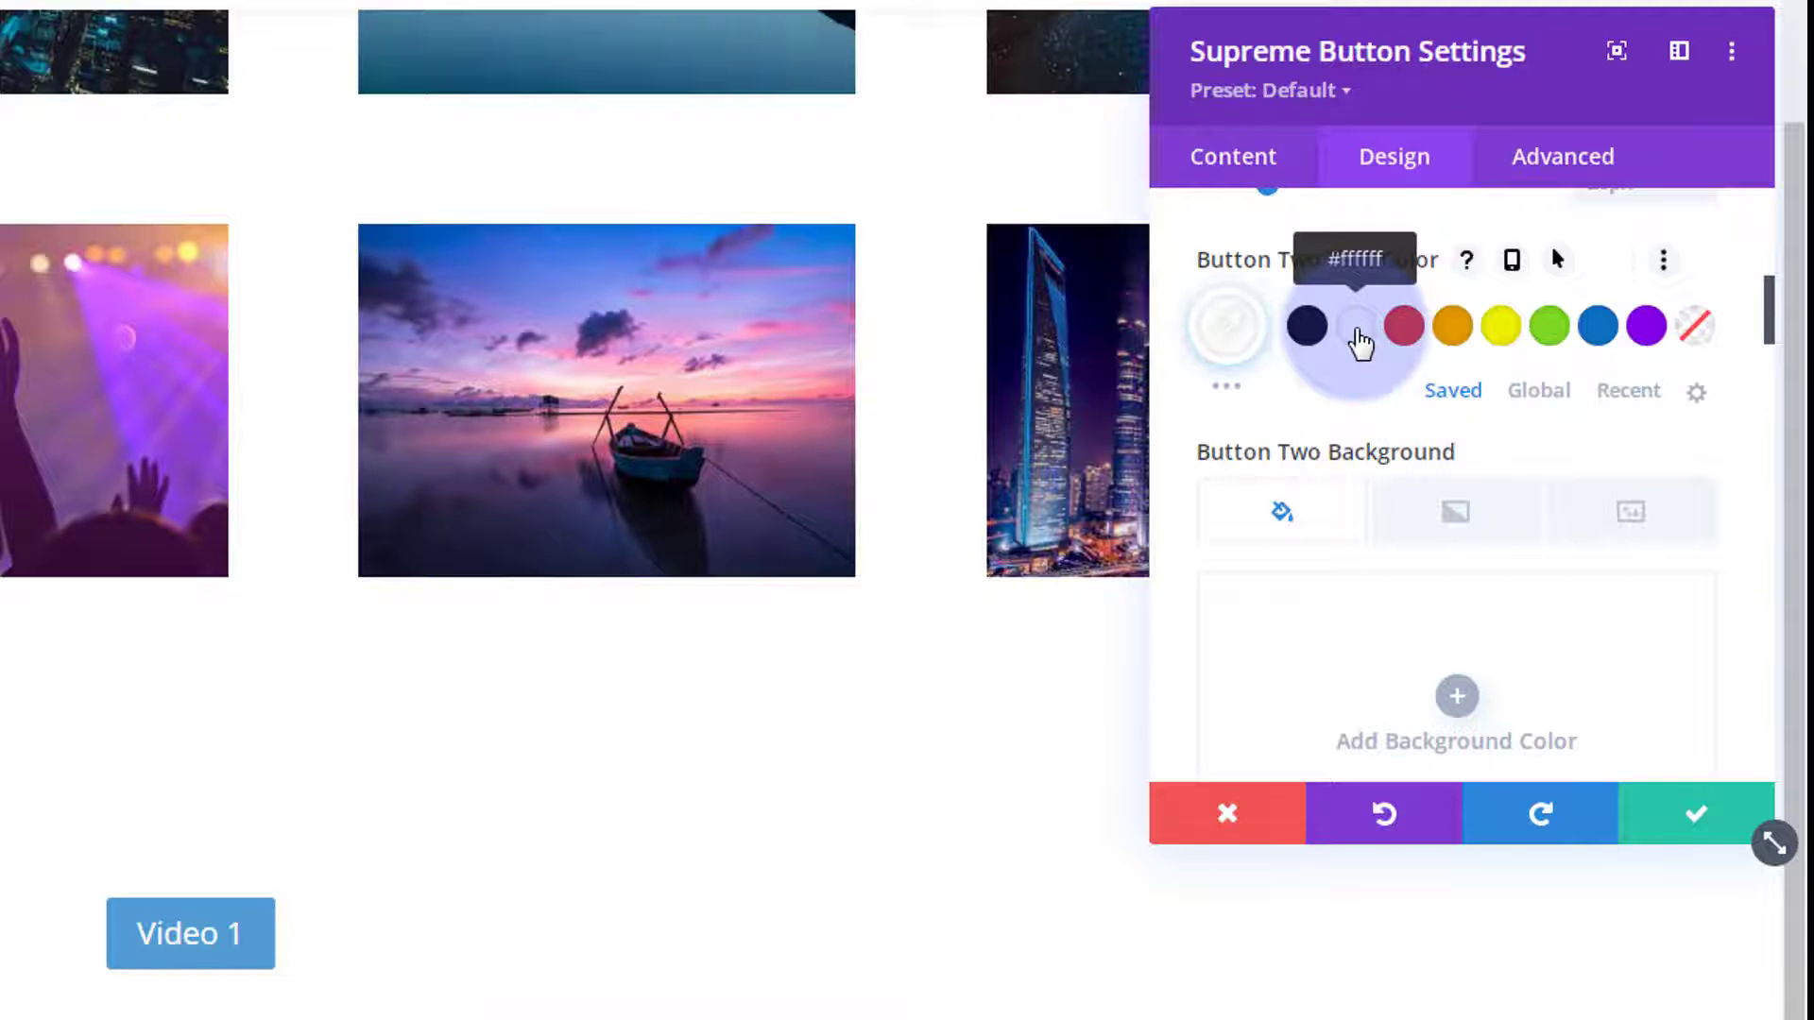
# Give Button Two the saved blue background and lower its opacity to rgba(12,113,195,0.71)
pyautogui.scroll(-3, 1384, 378)
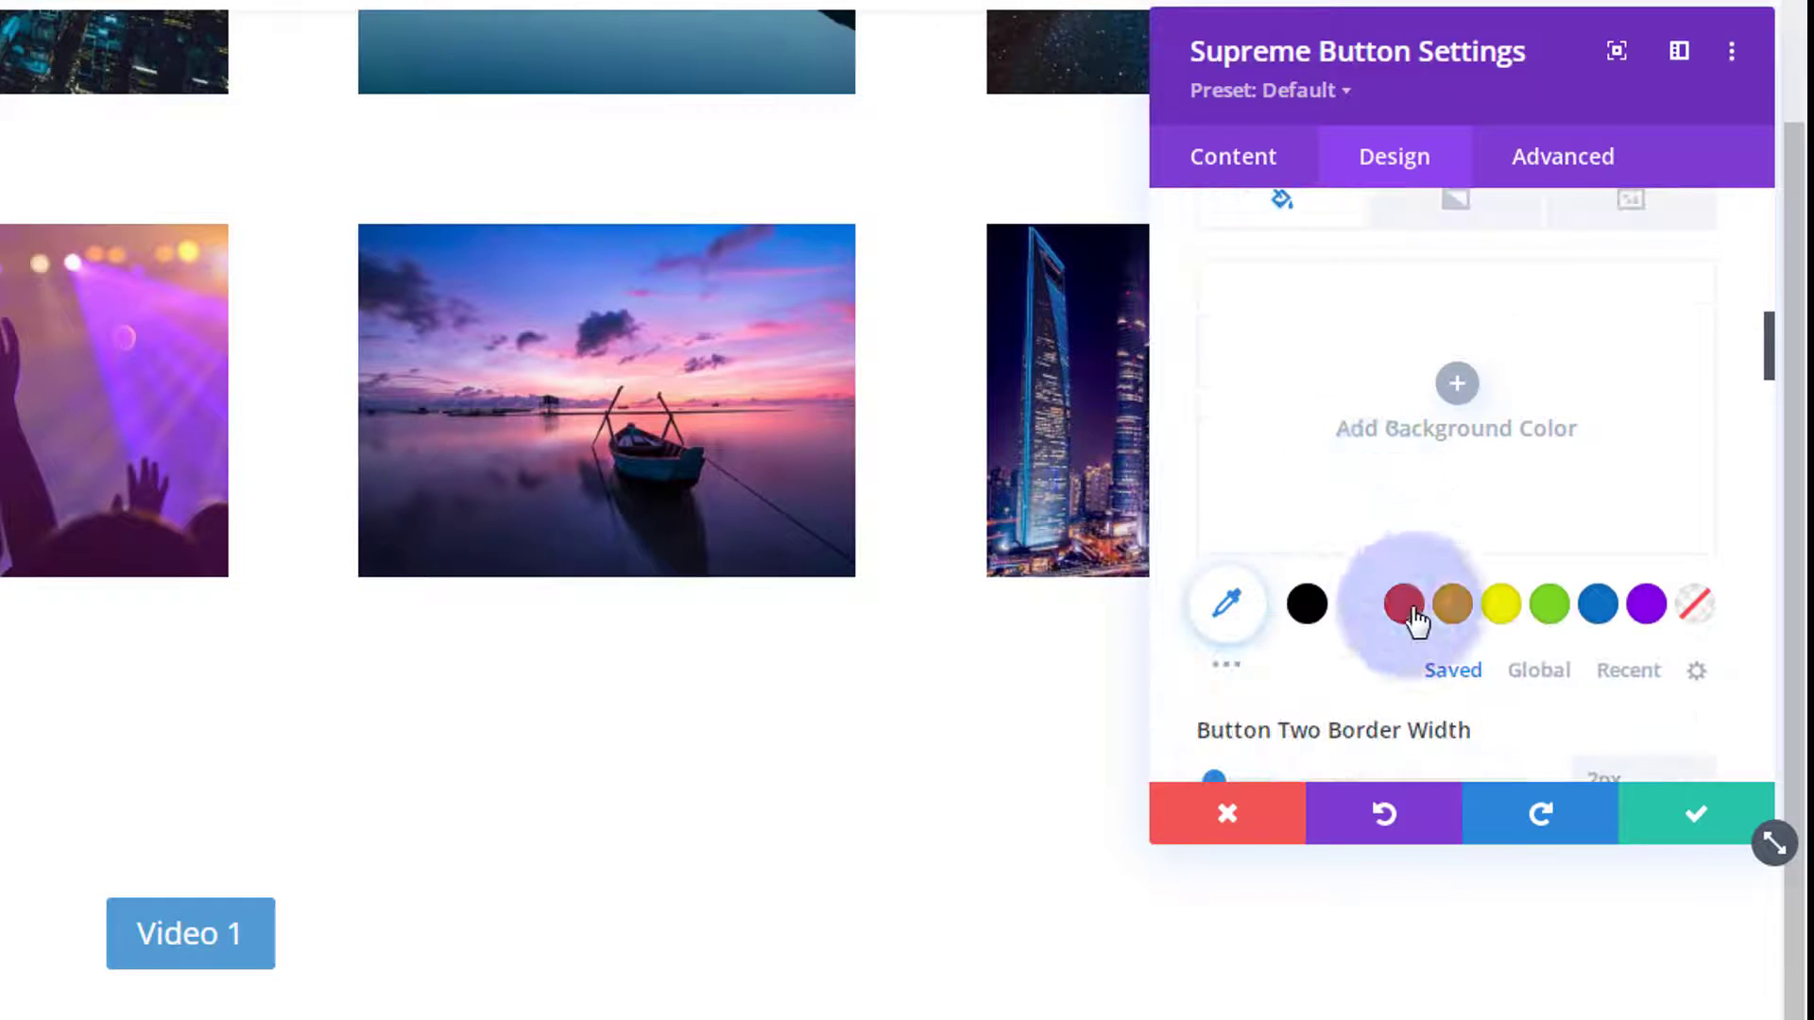
pyautogui.click(1604, 614)
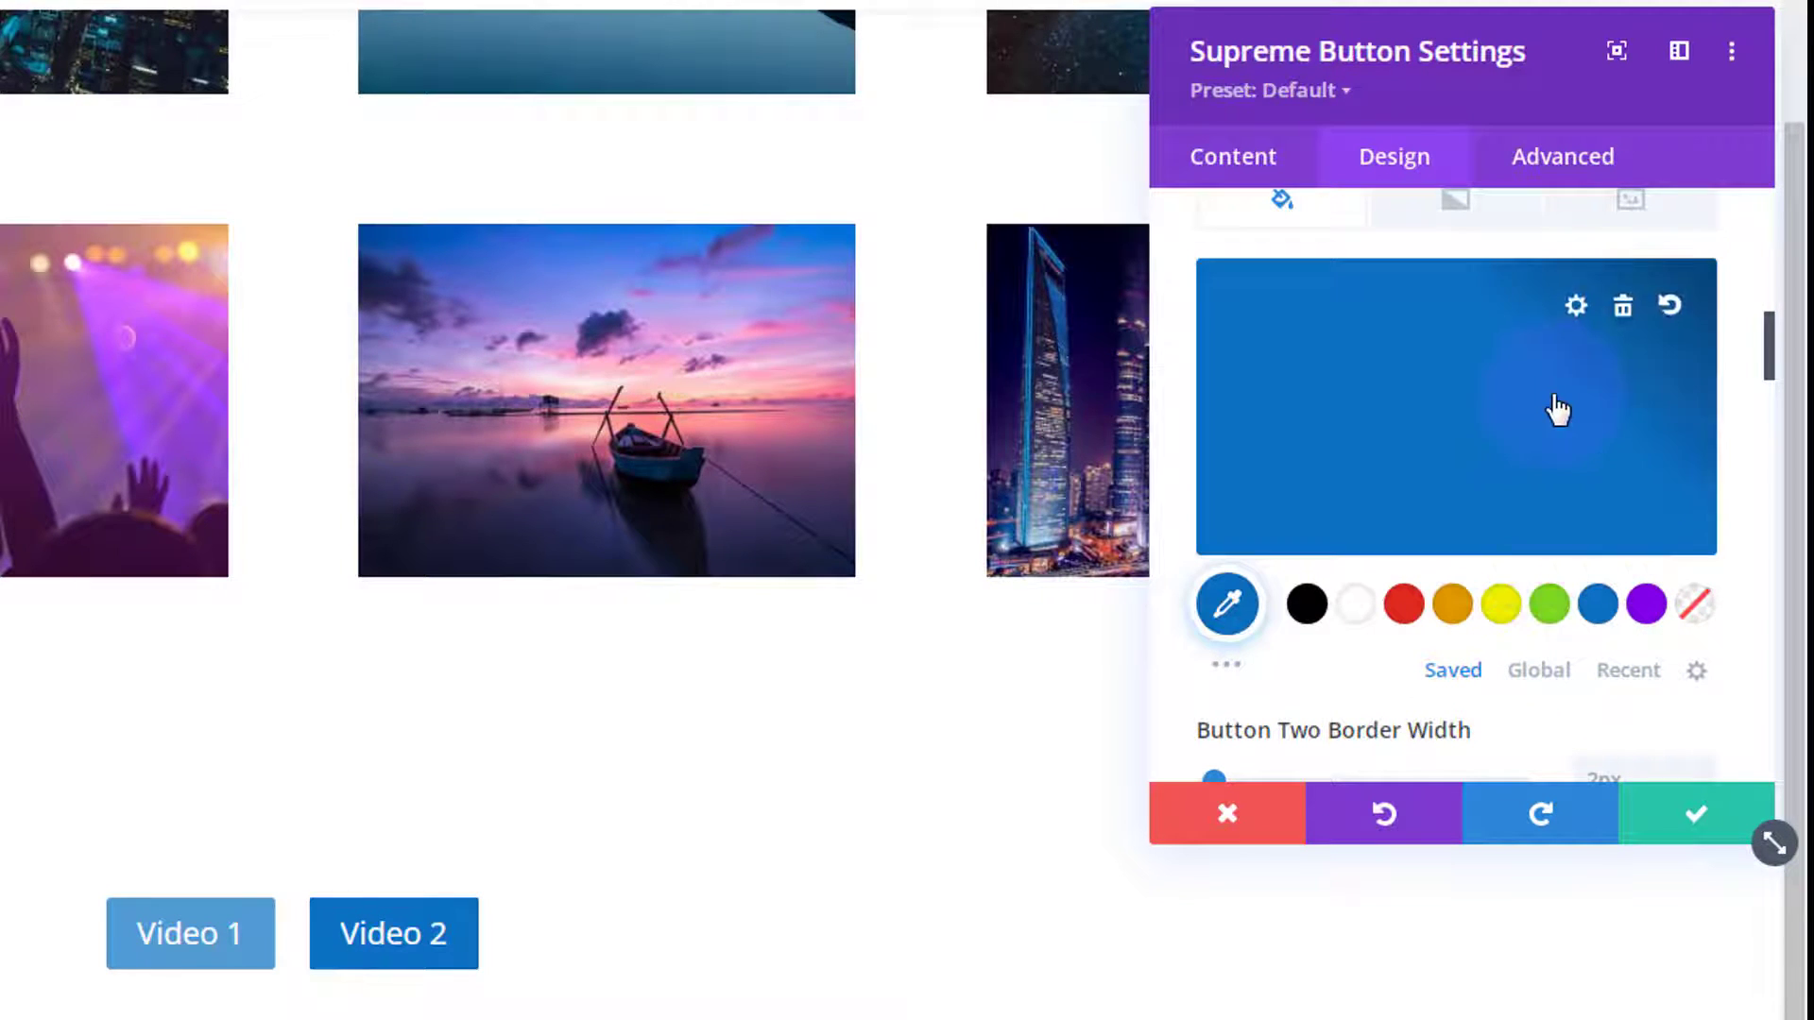
pyautogui.click(1693, 323)
pyautogui.moveTo(1686, 308); pyautogui.dragTo(1687, 376)
# Enable hover styling for Button Two's background and set the hover color to purple #8300e9 with opacity lowered to rgba(131,0,233,0.71)
pyautogui.scroll(2, 1458, 491)
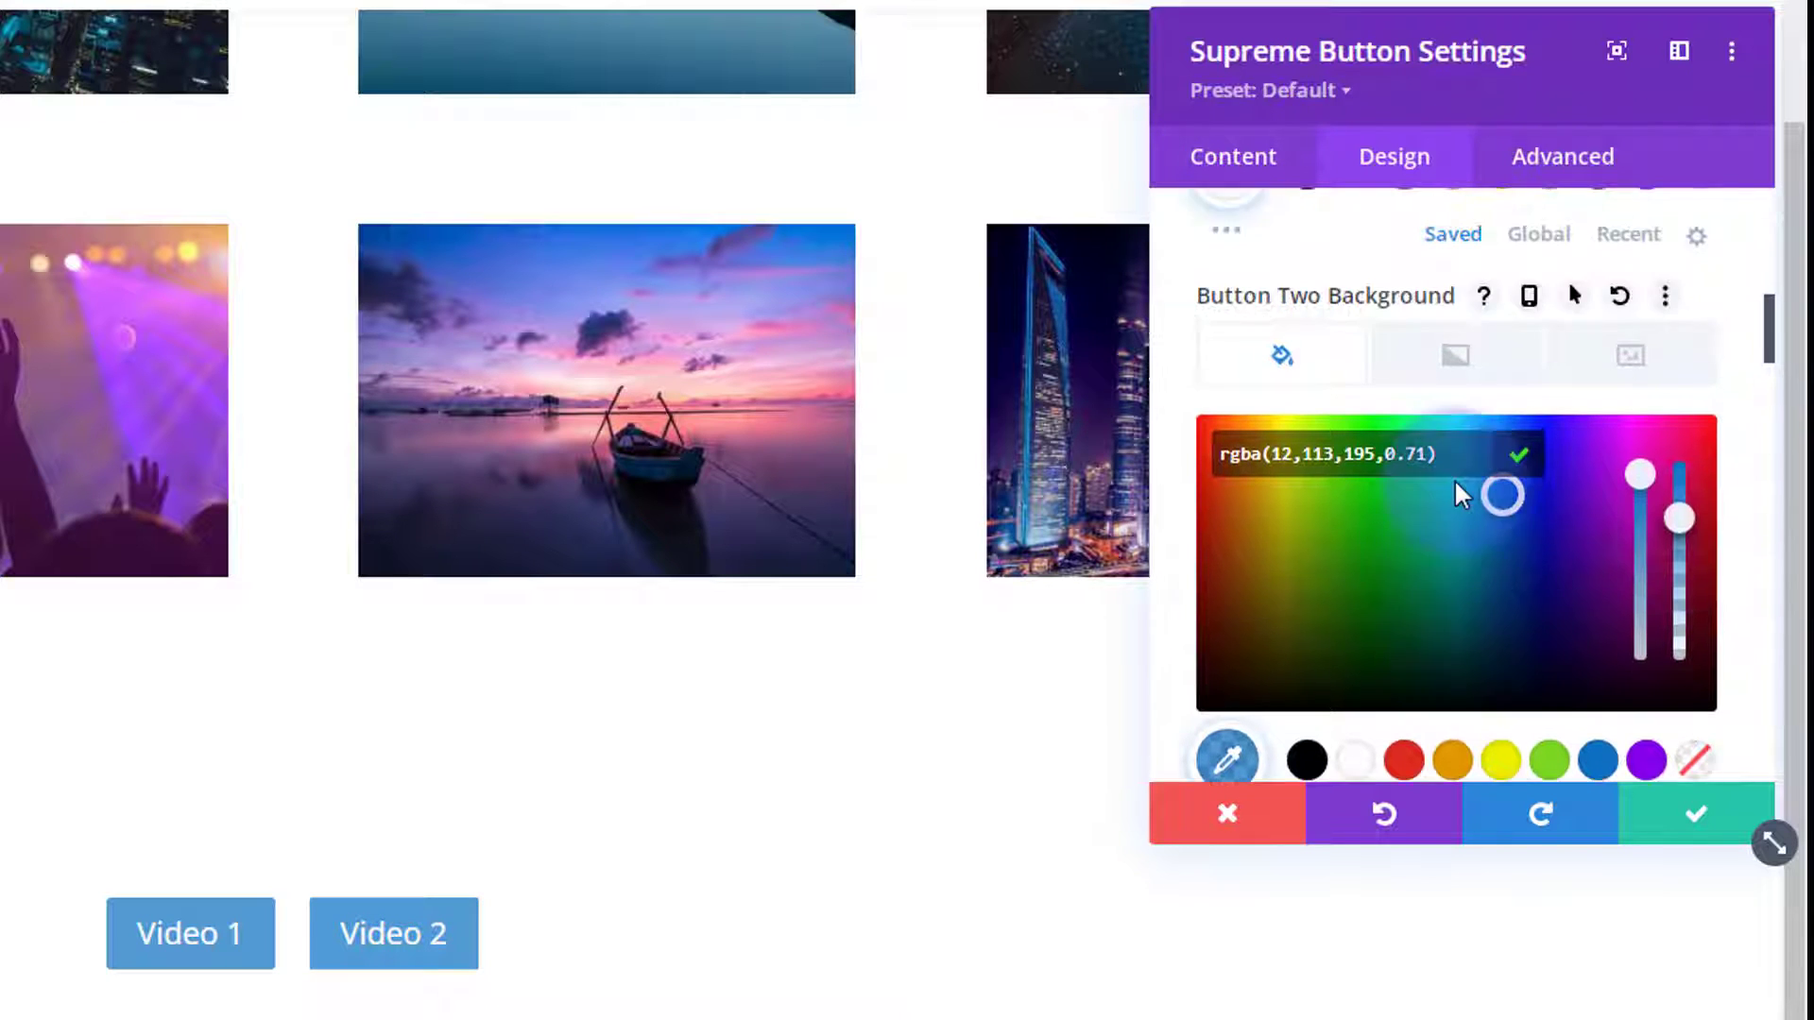
pyautogui.click(1576, 301)
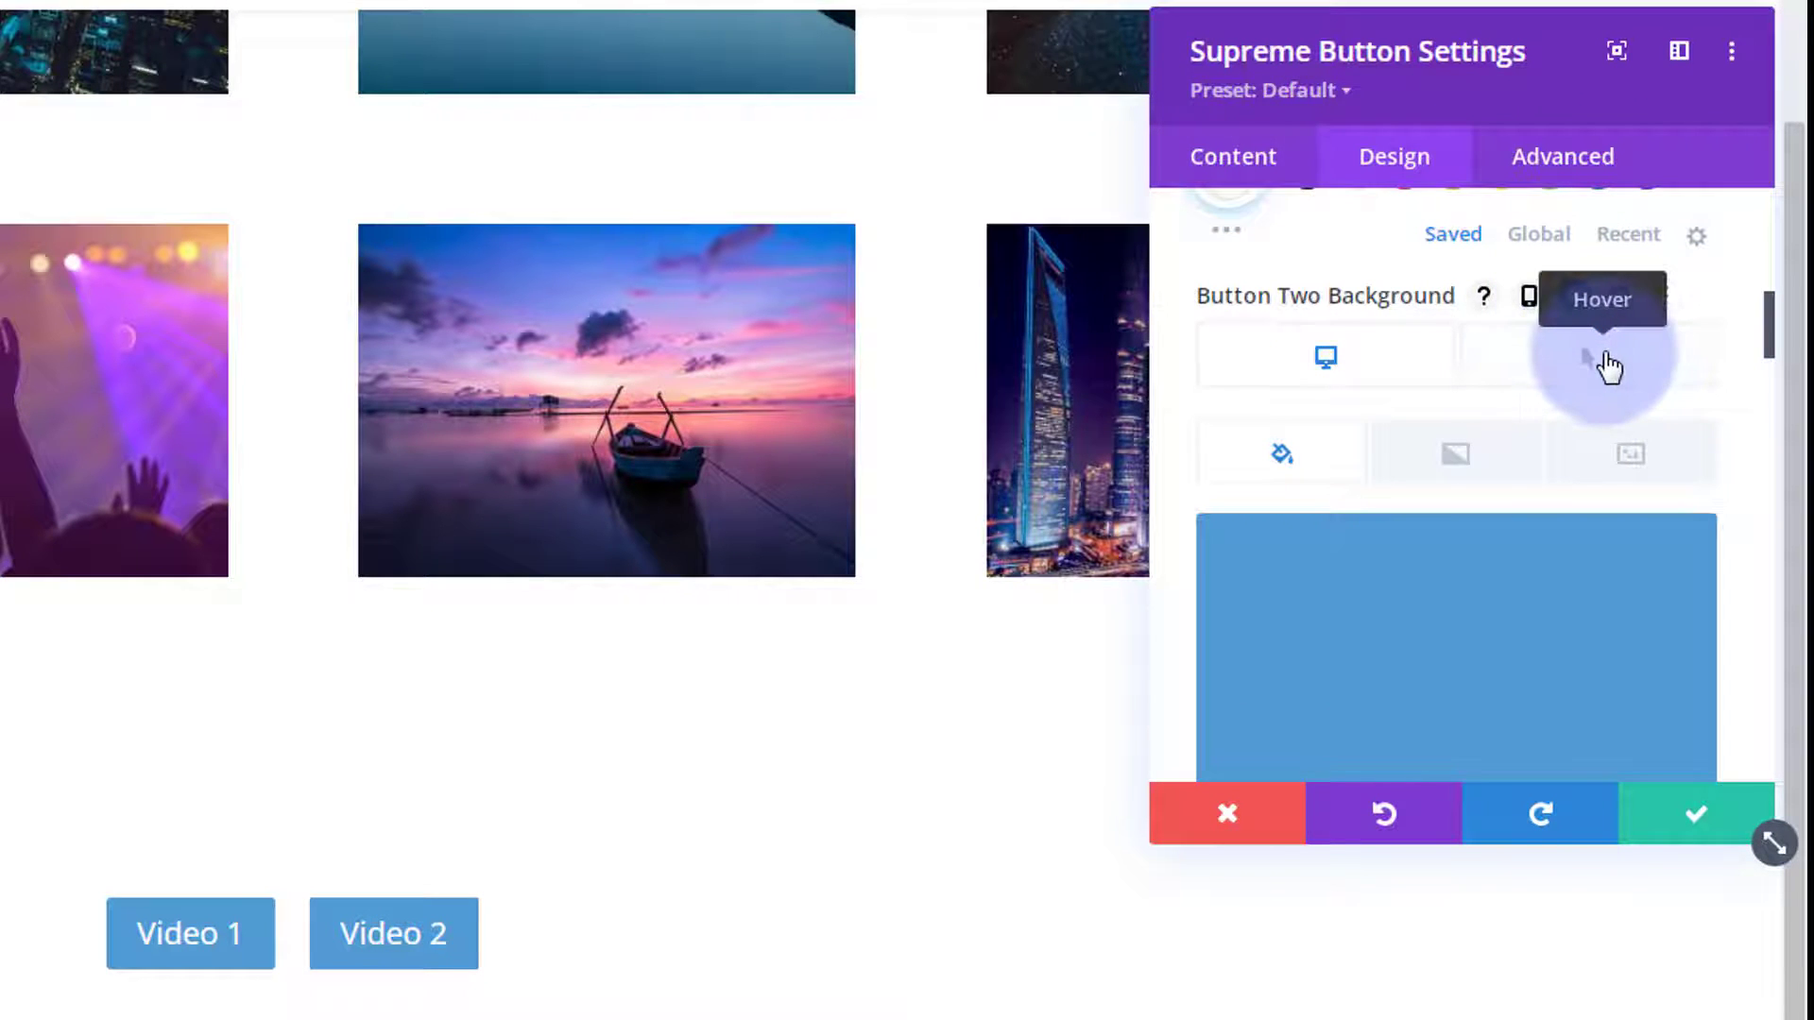
pyautogui.click(1607, 366)
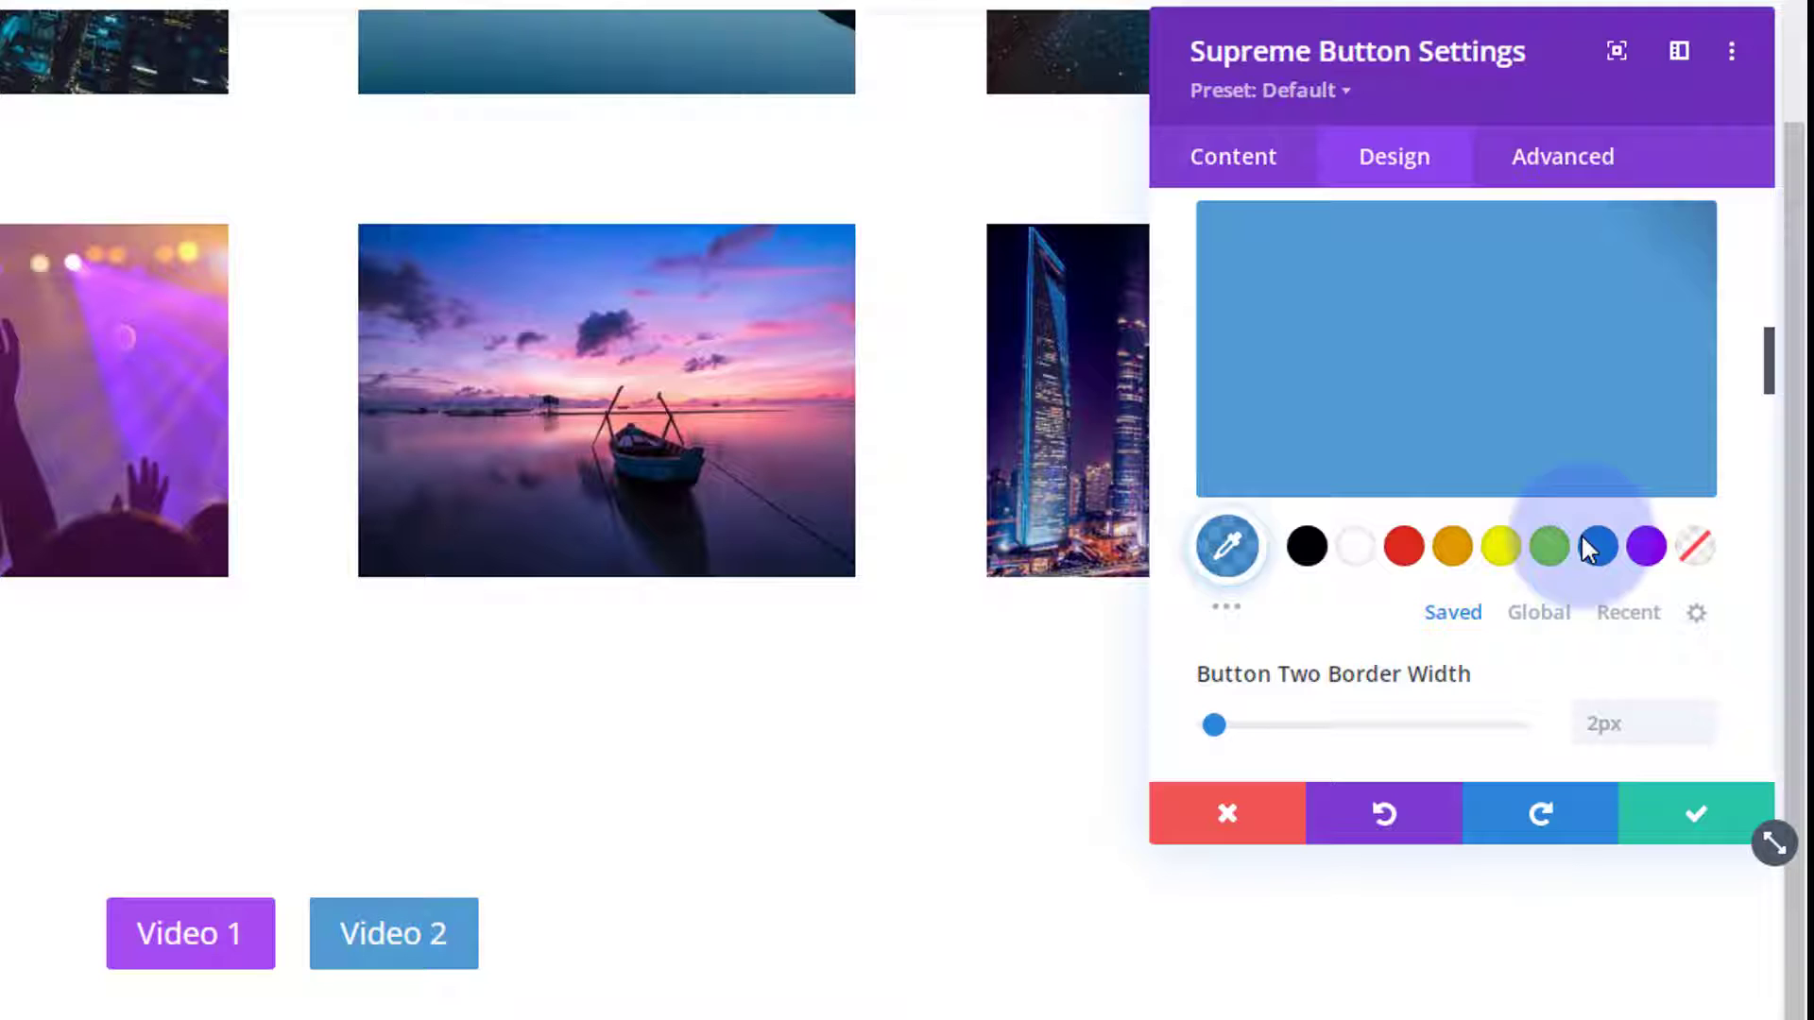
pyautogui.click(1647, 544)
pyautogui.click(1535, 427)
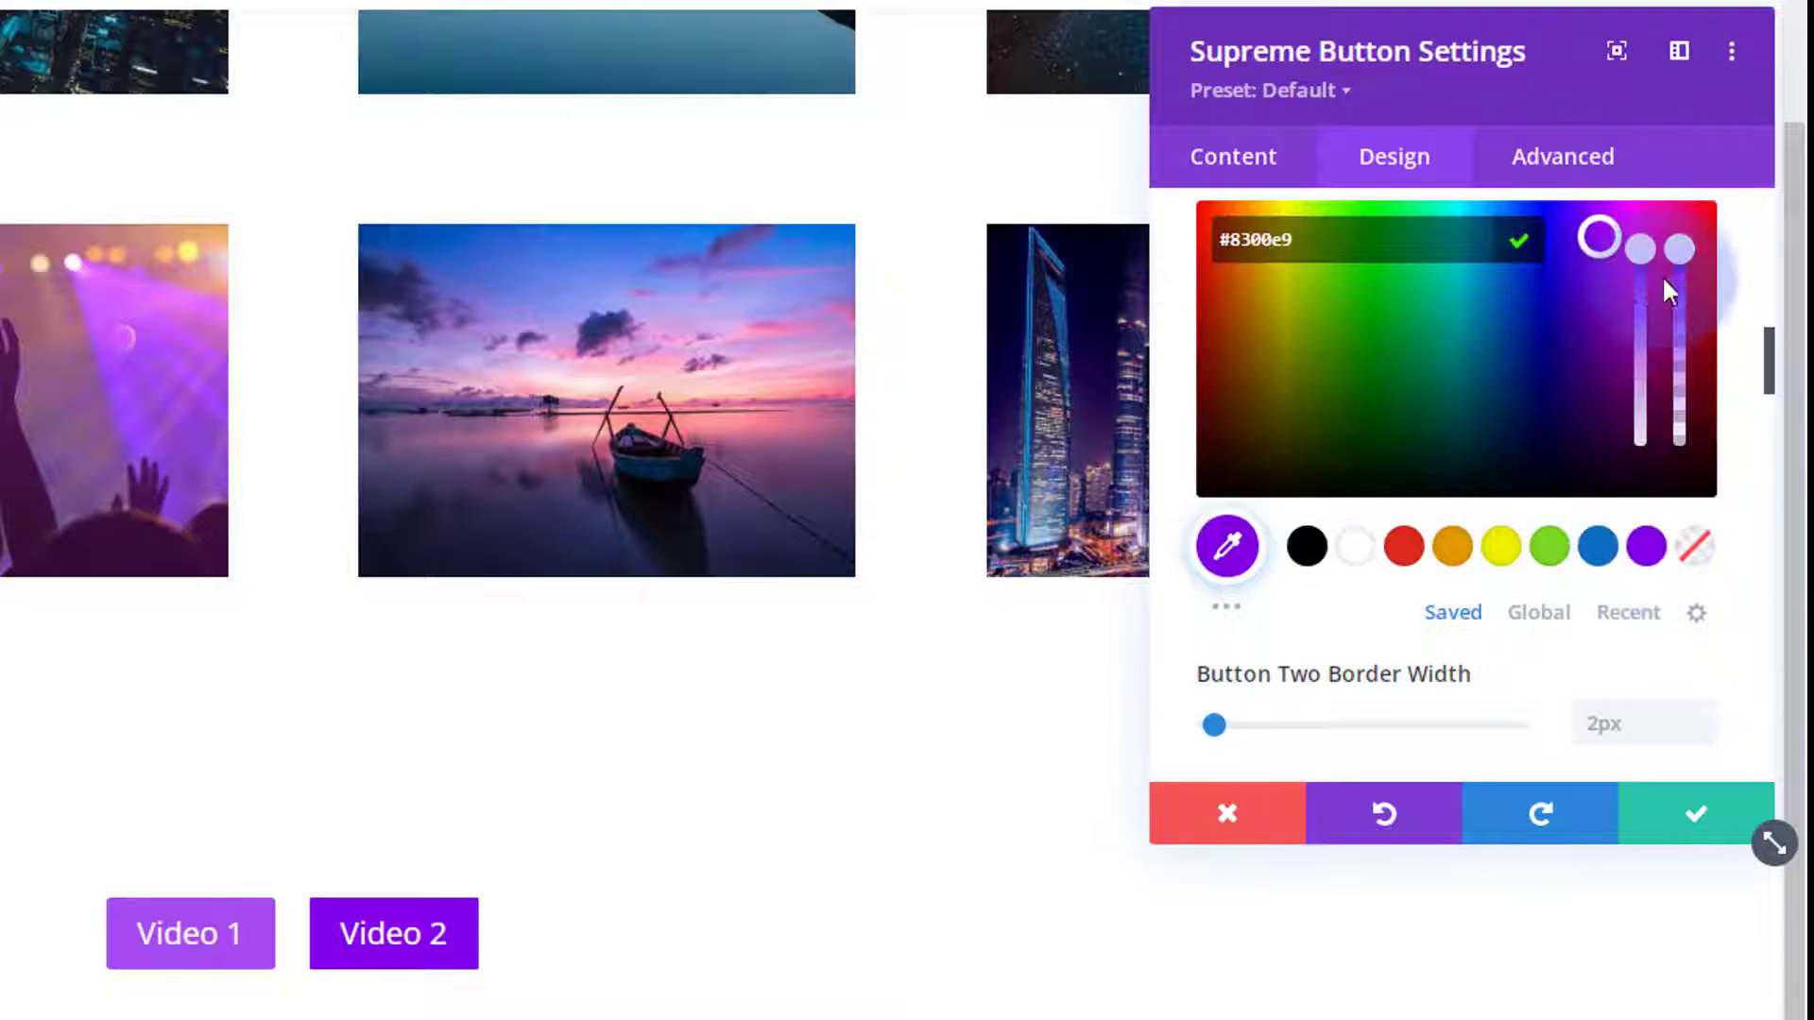
pyautogui.moveTo(1684, 282); pyautogui.dragTo(1687, 331)
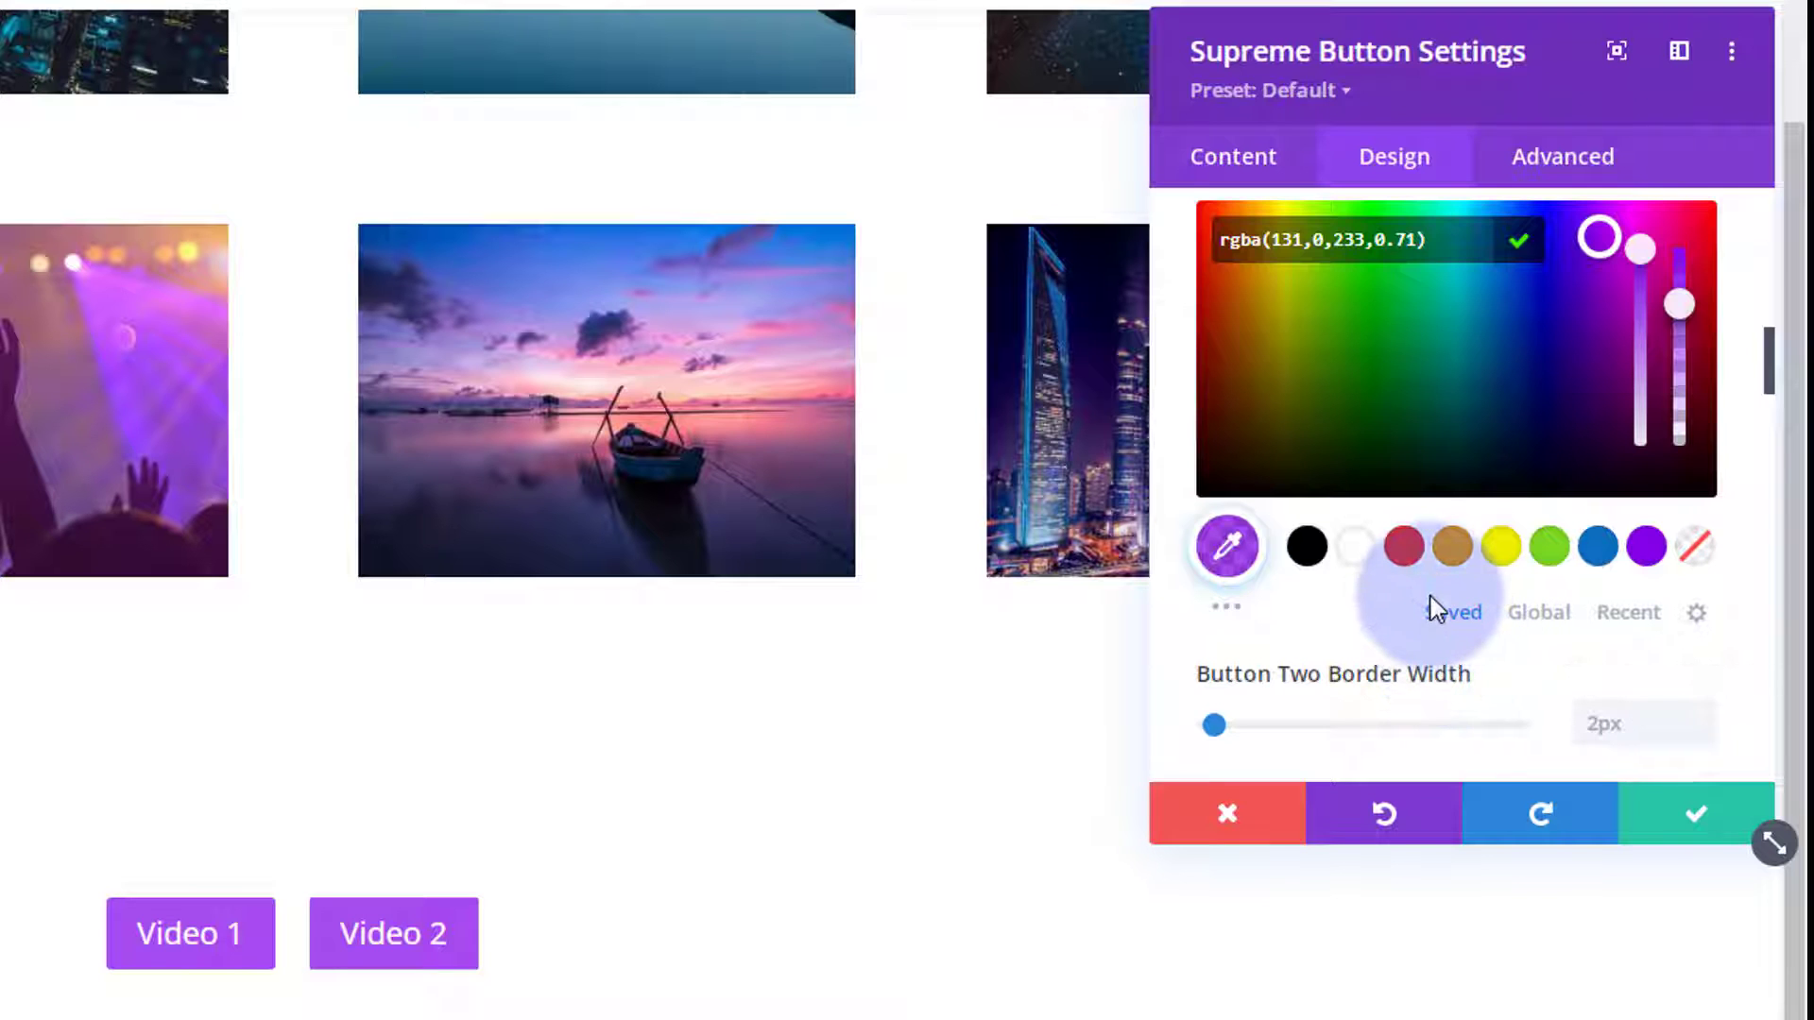
# Return Button Two's background to the desktop state, set its border width to 0px, and save the module settings
pyautogui.scroll(3, 1399, 567)
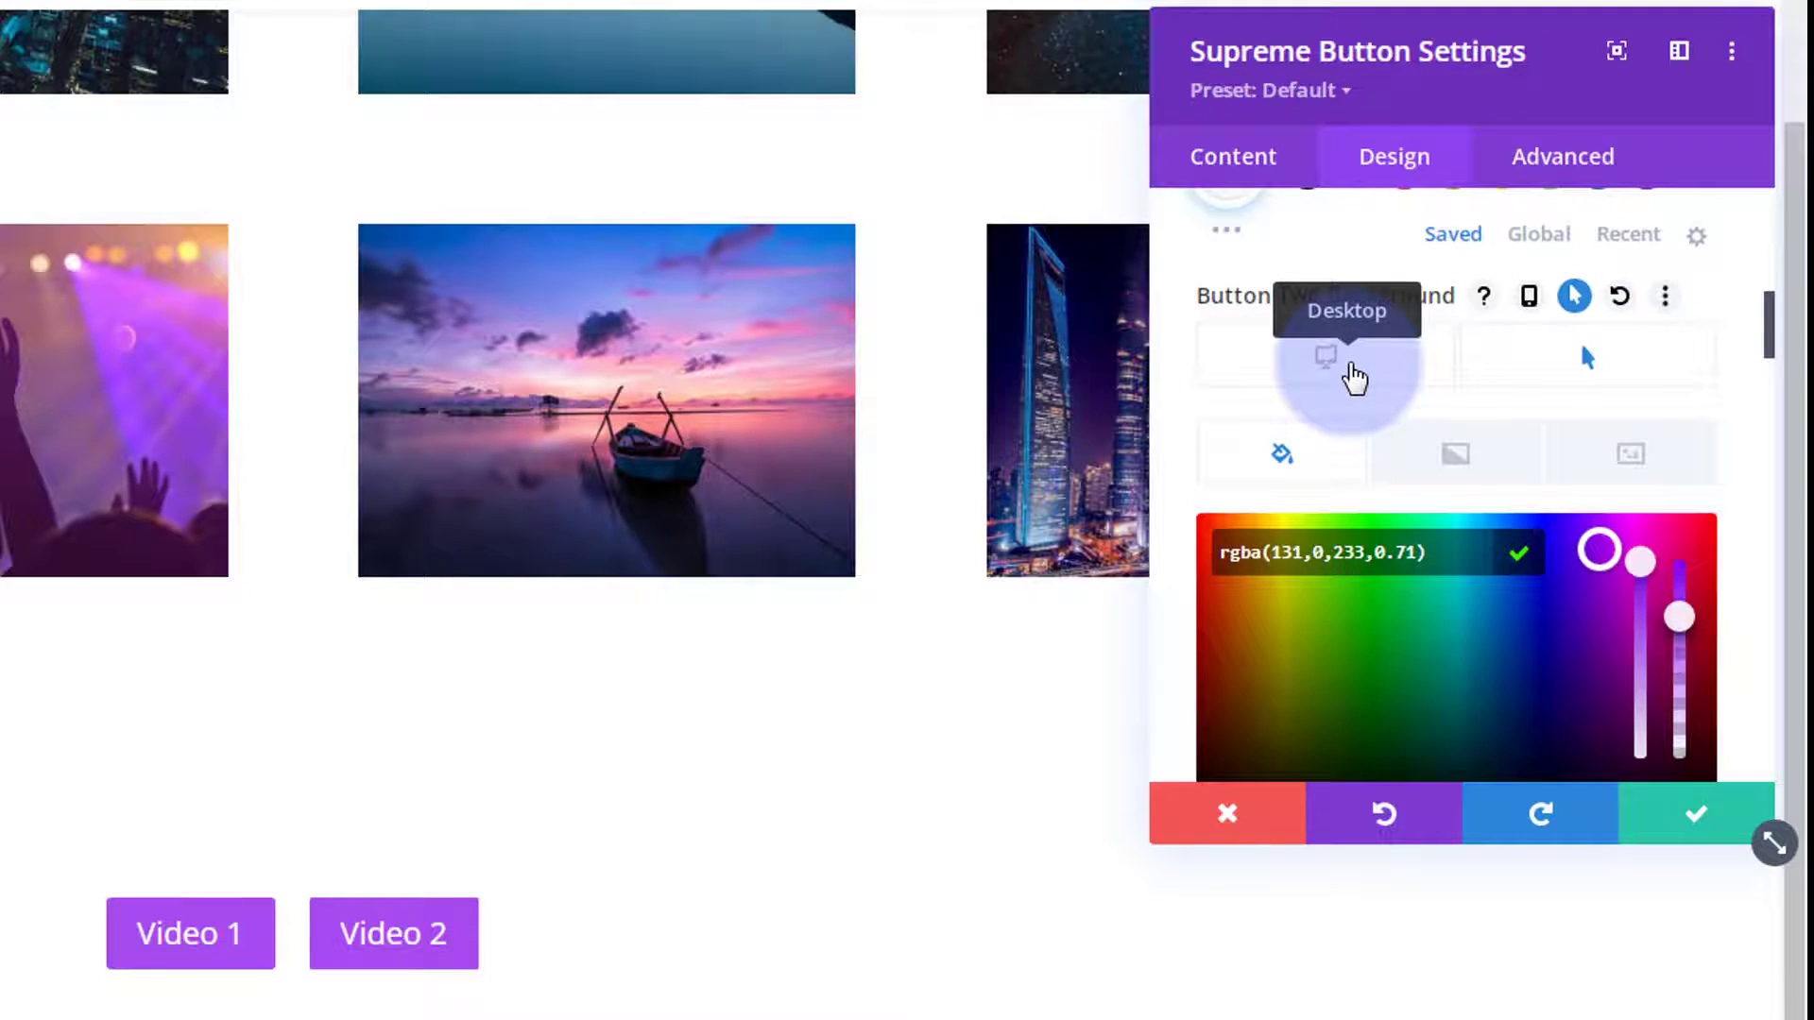
pyautogui.click(1352, 368)
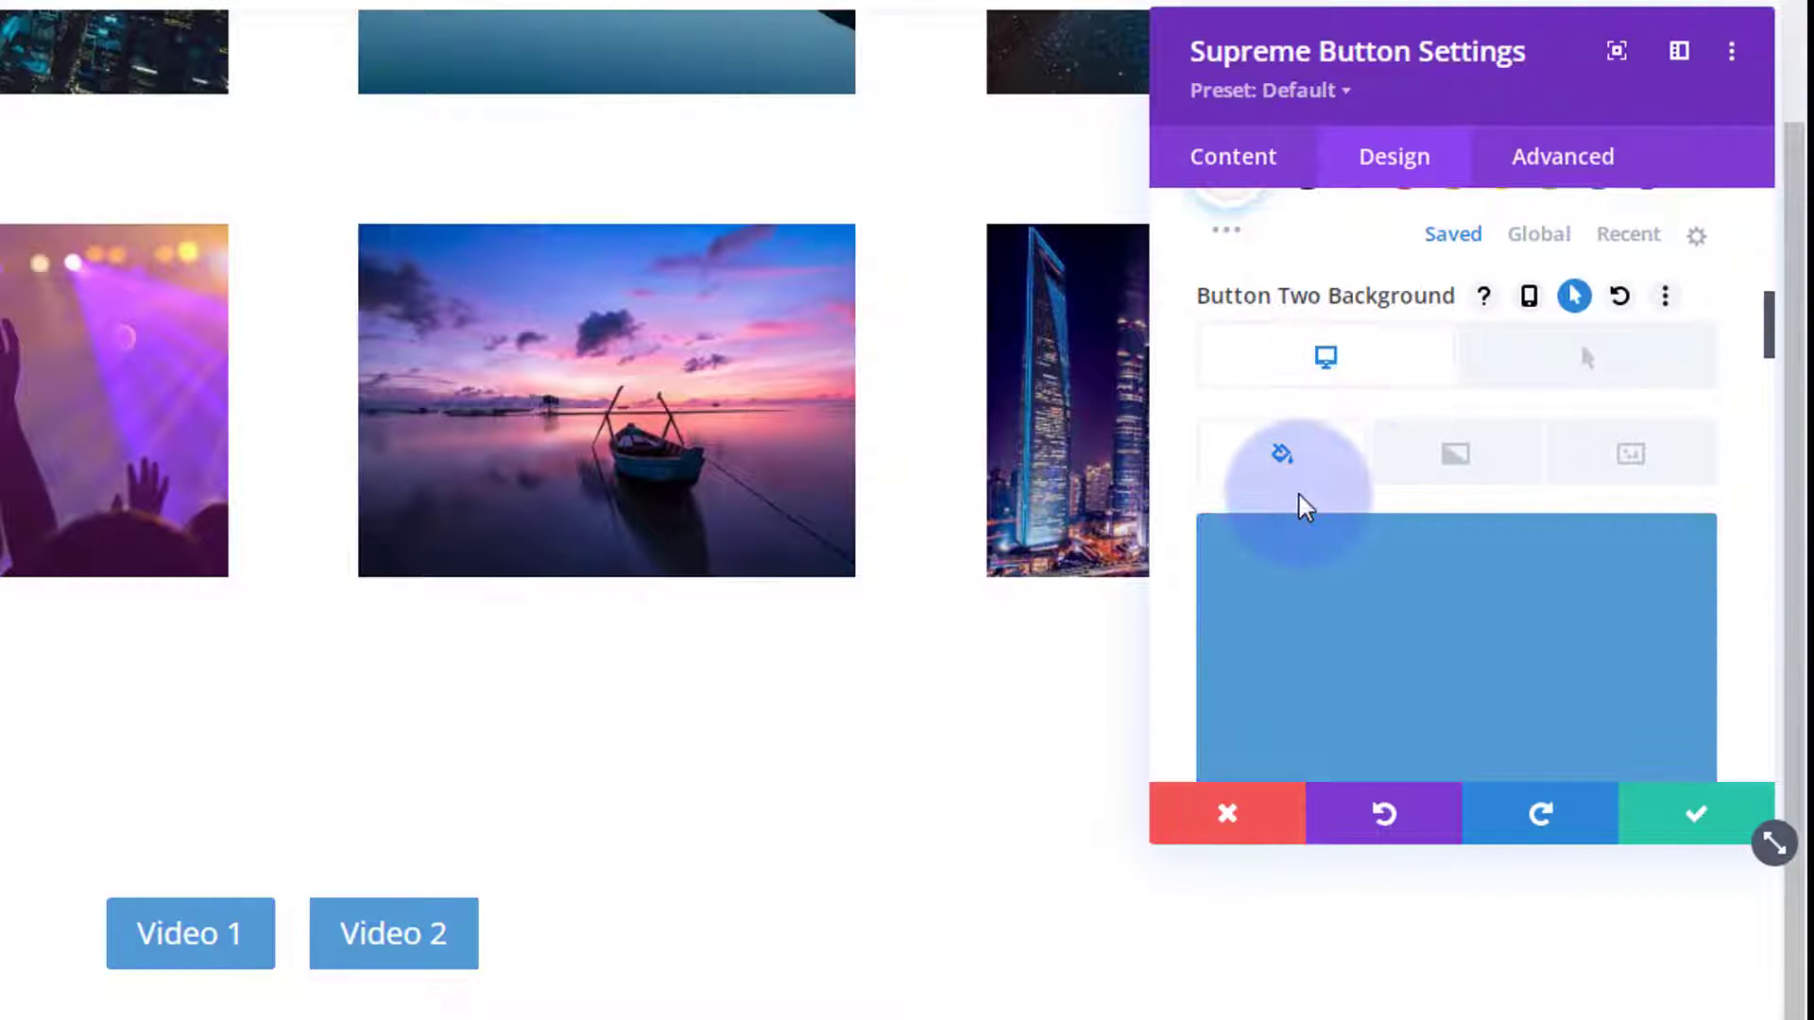
pyautogui.scroll(-5, 1304, 507)
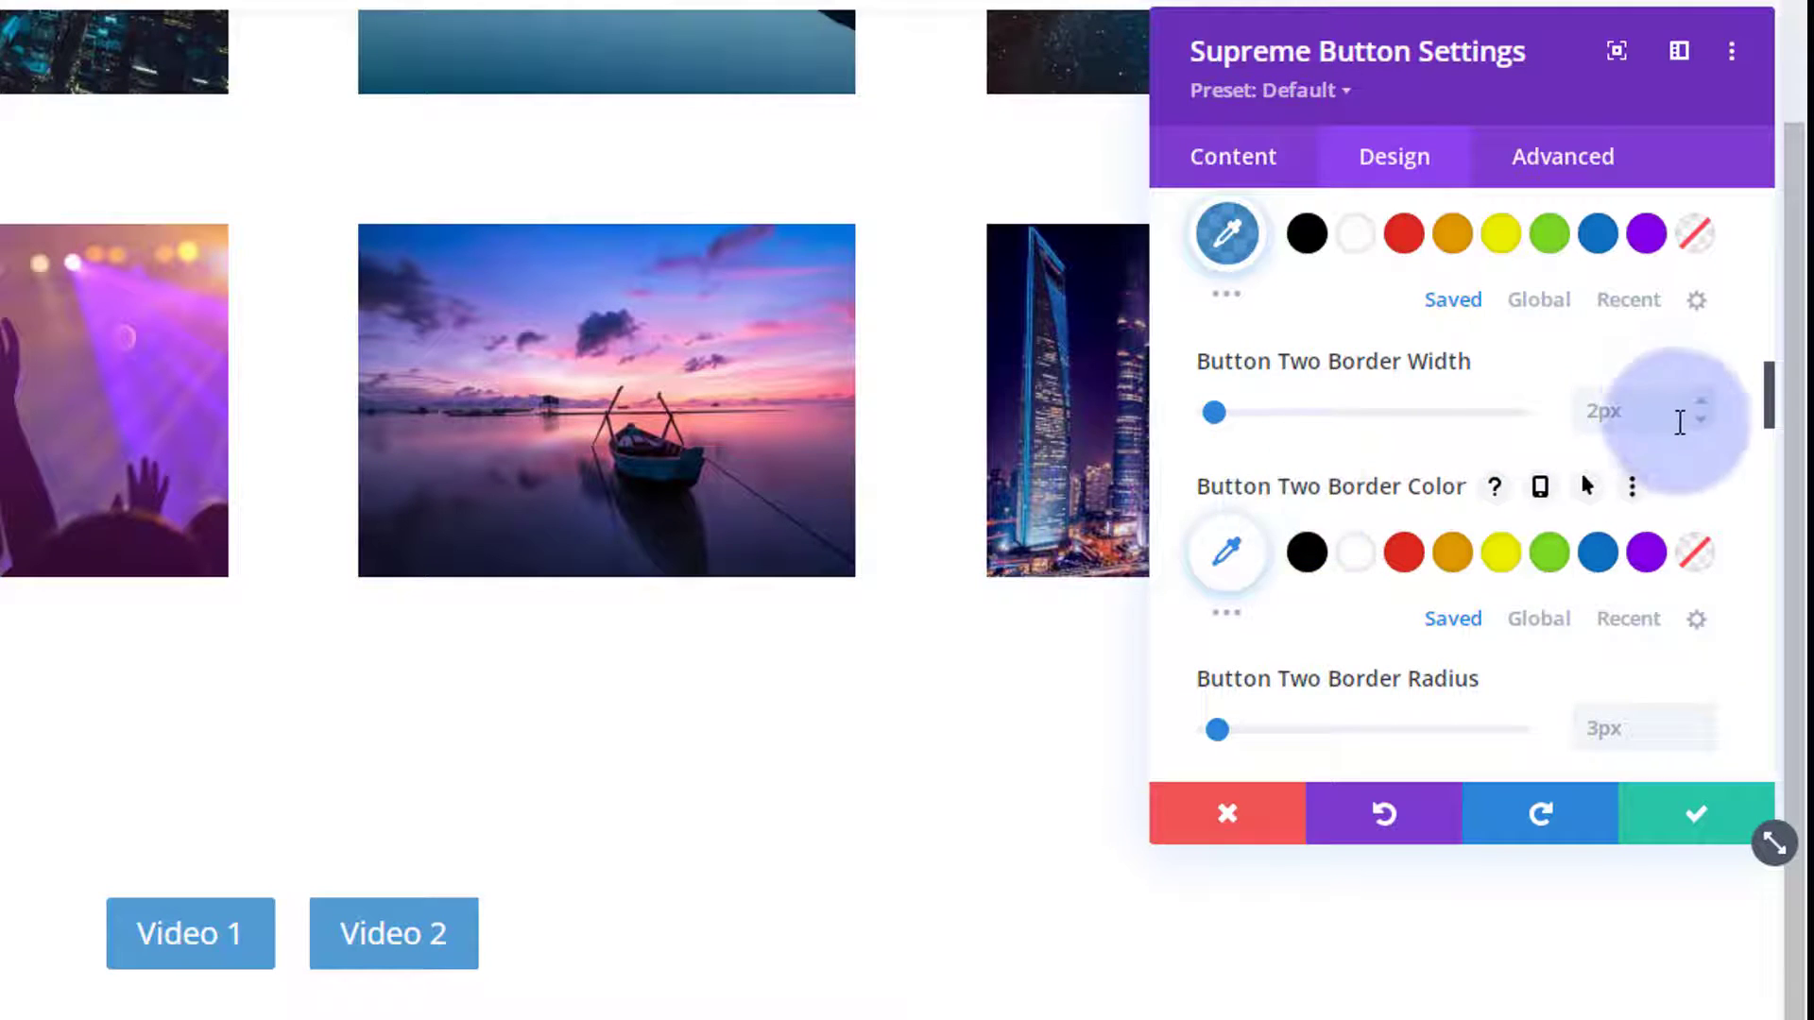
pyautogui.click(1700, 422)
pyautogui.click(1701, 419)
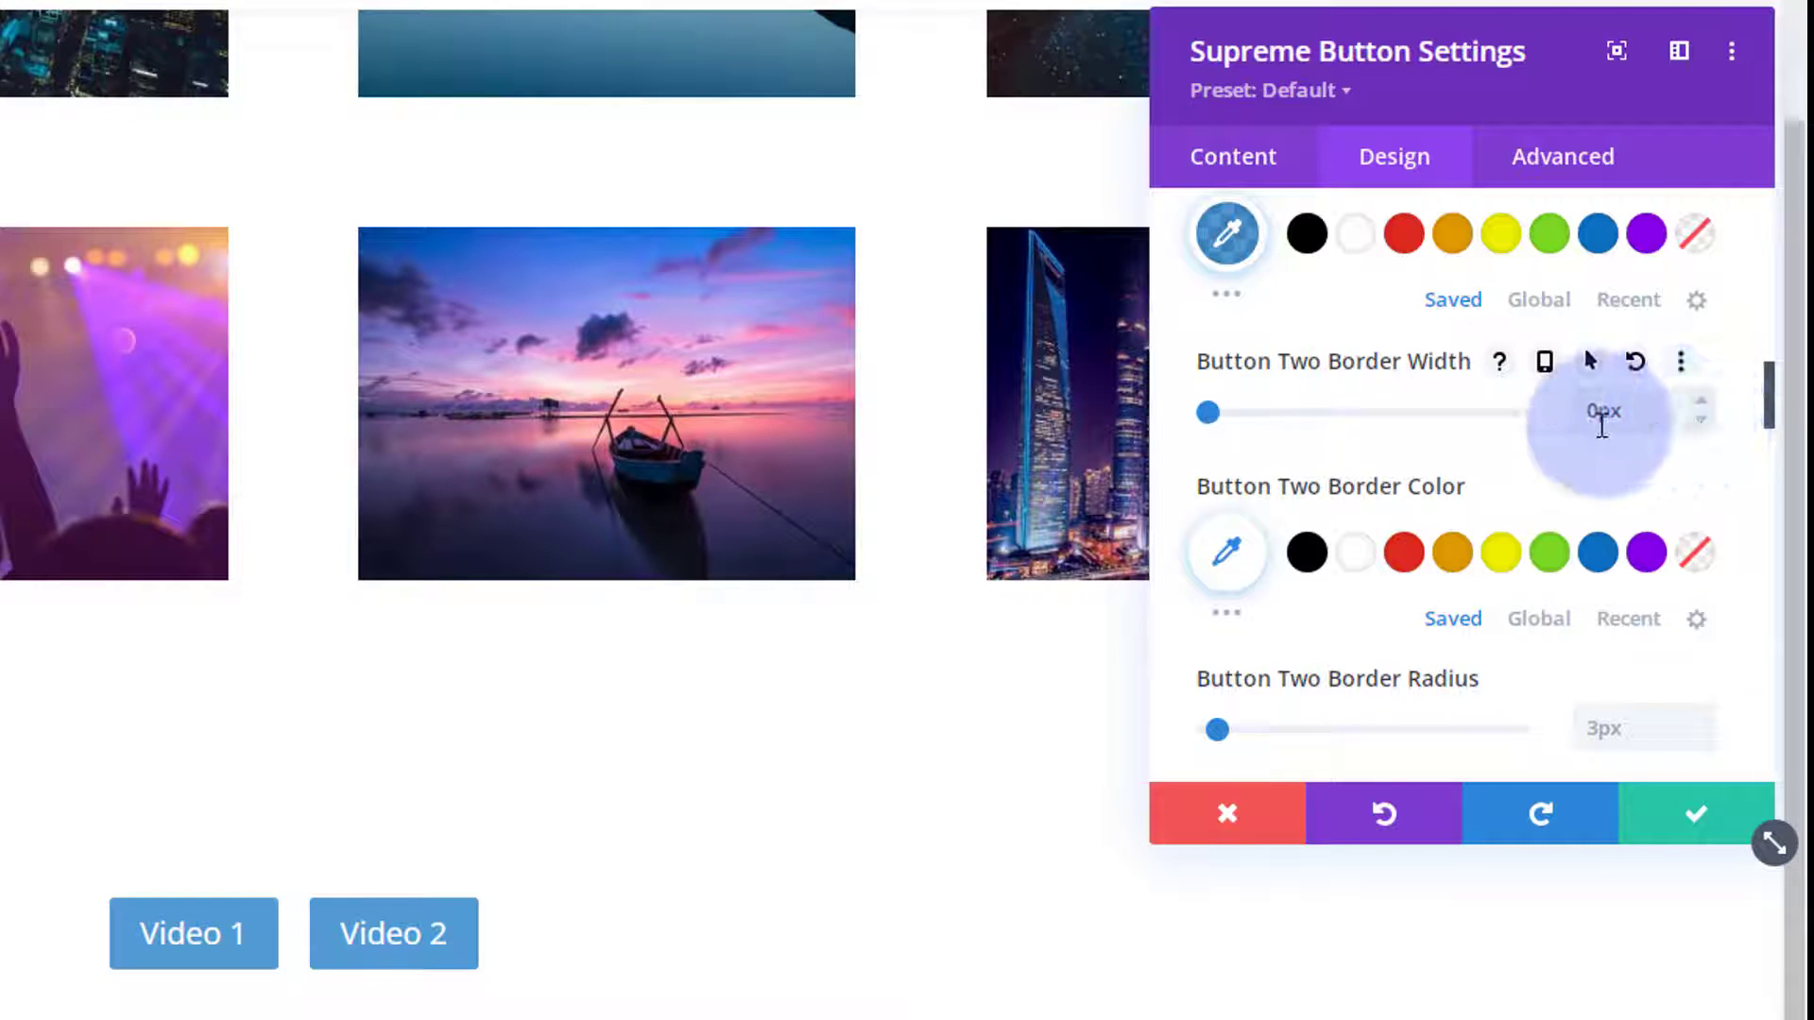
pyautogui.scroll(-3, 1481, 474)
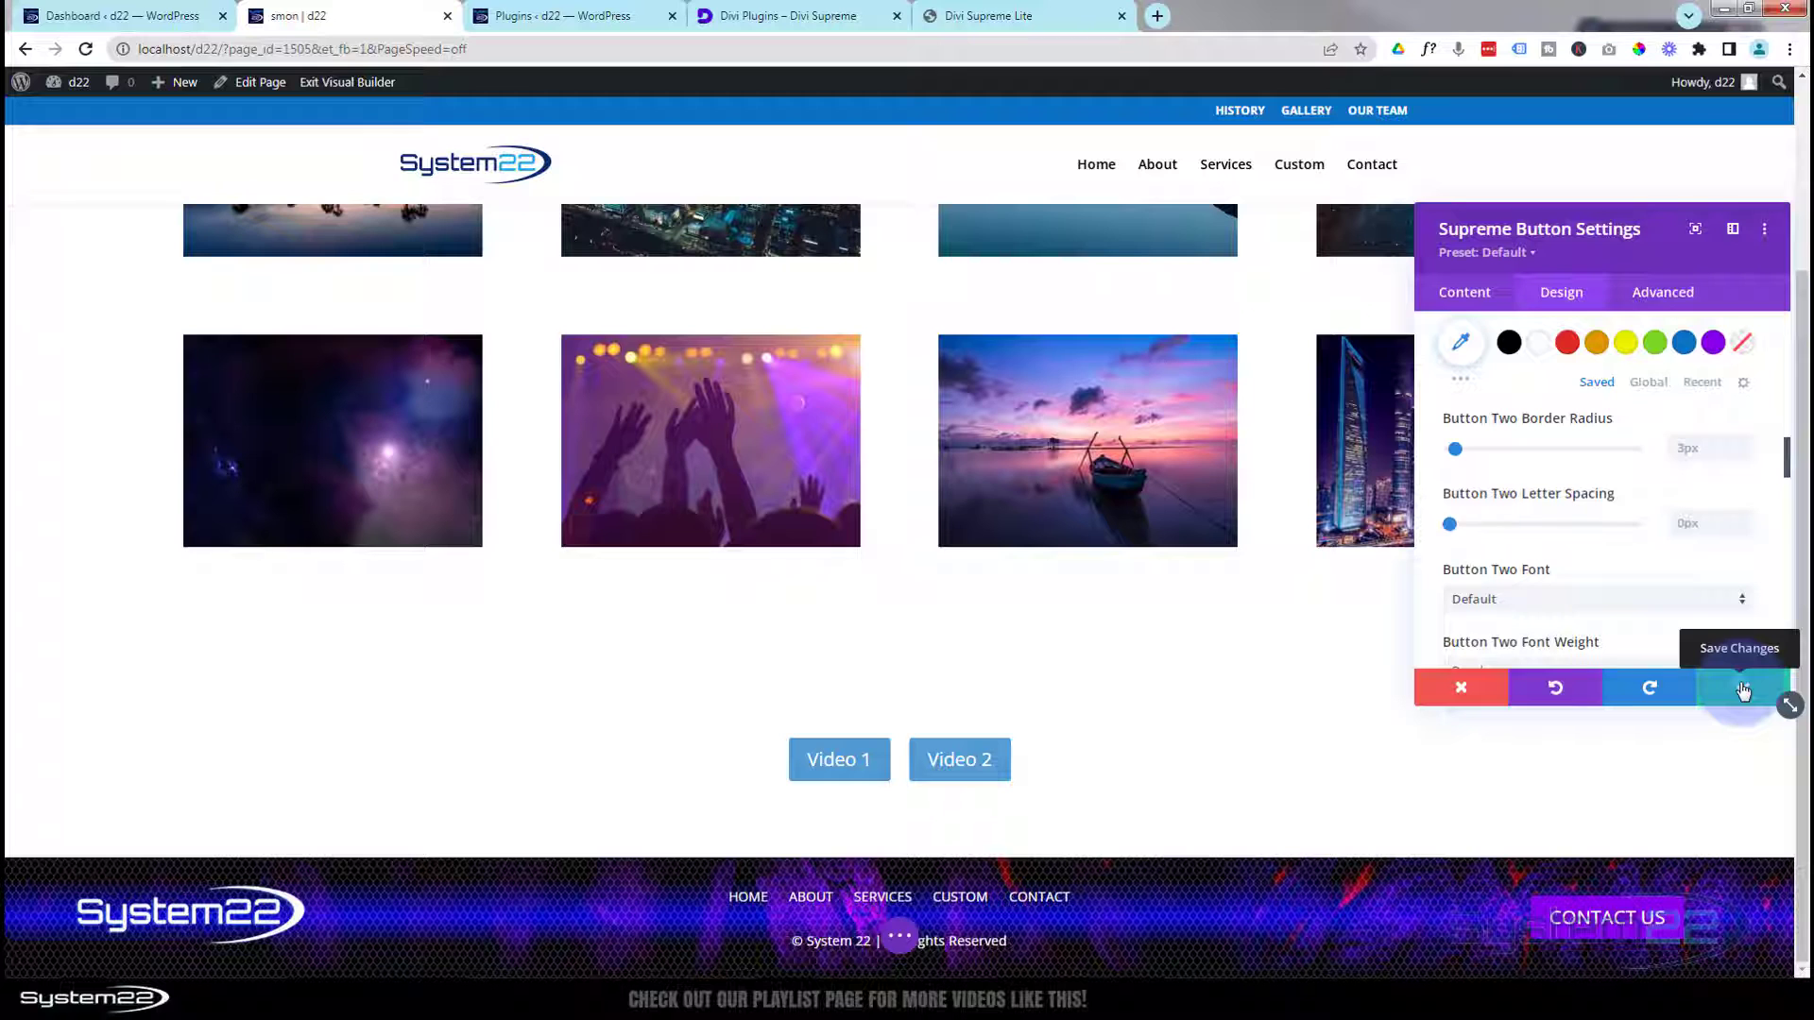
pyautogui.click(1744, 689)
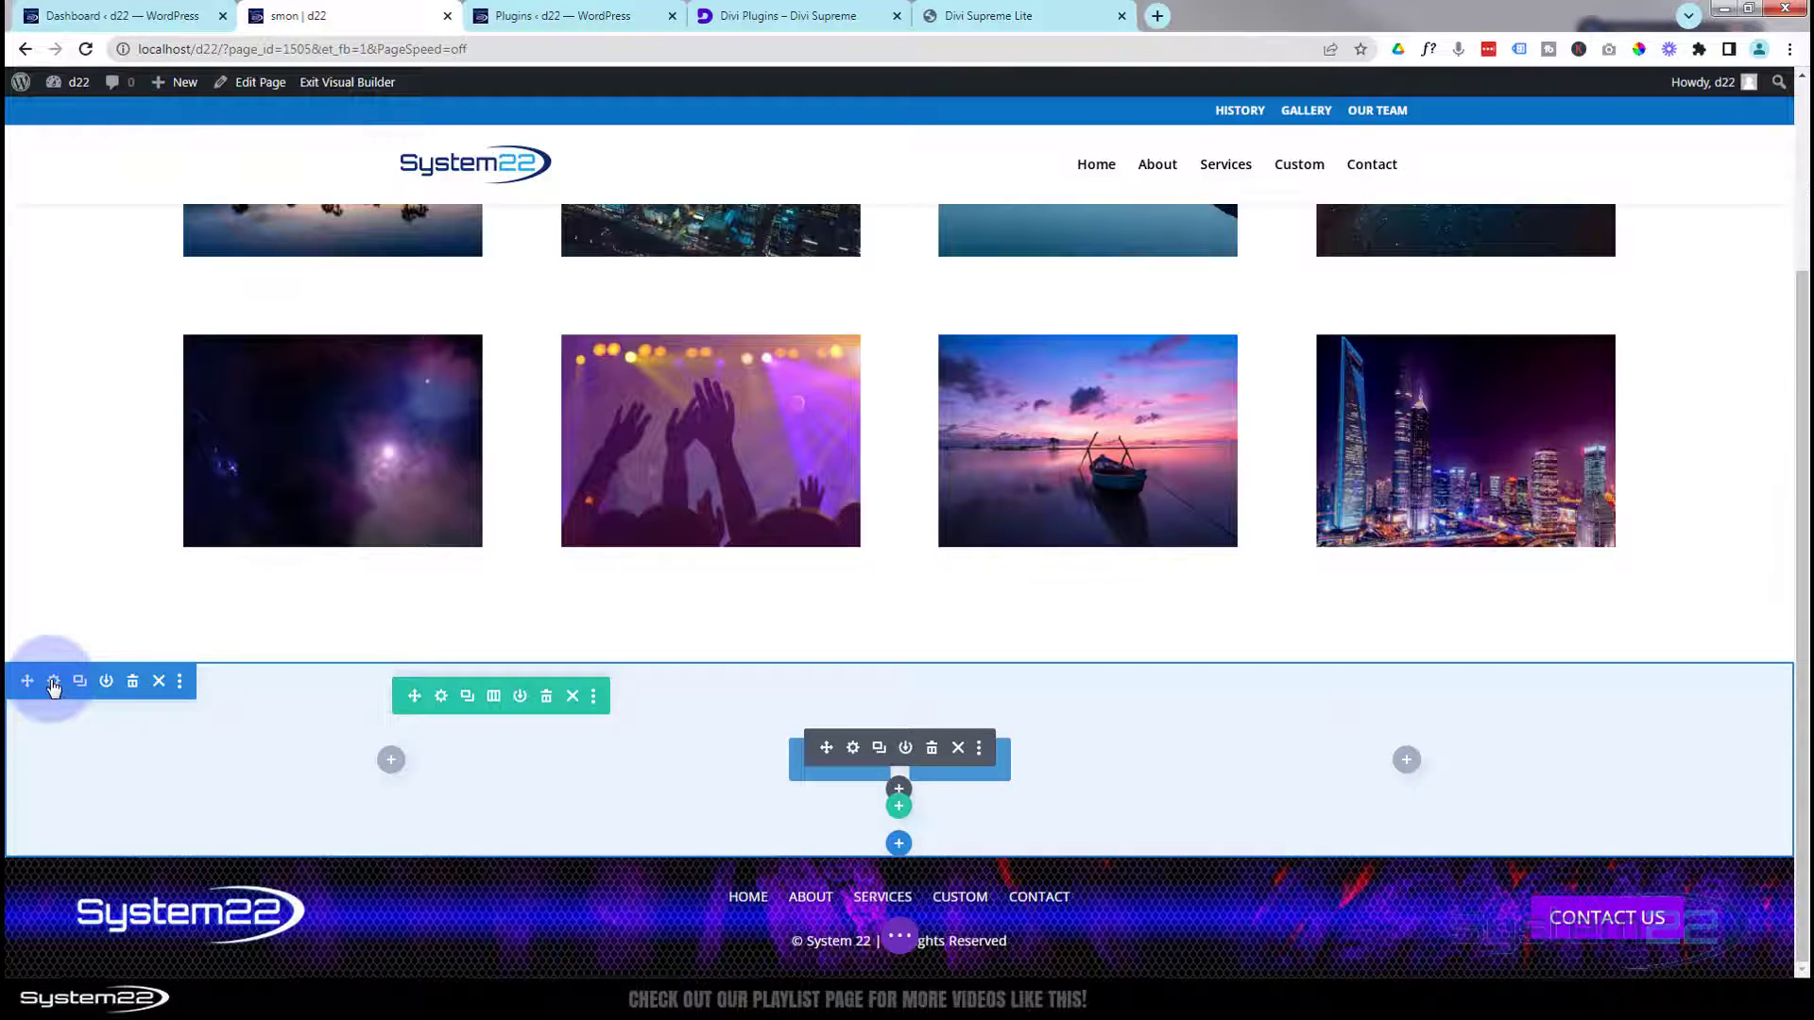
# Set the button section's background image to the night city skyline with water reflections from the media library
pyautogui.click(53, 682)
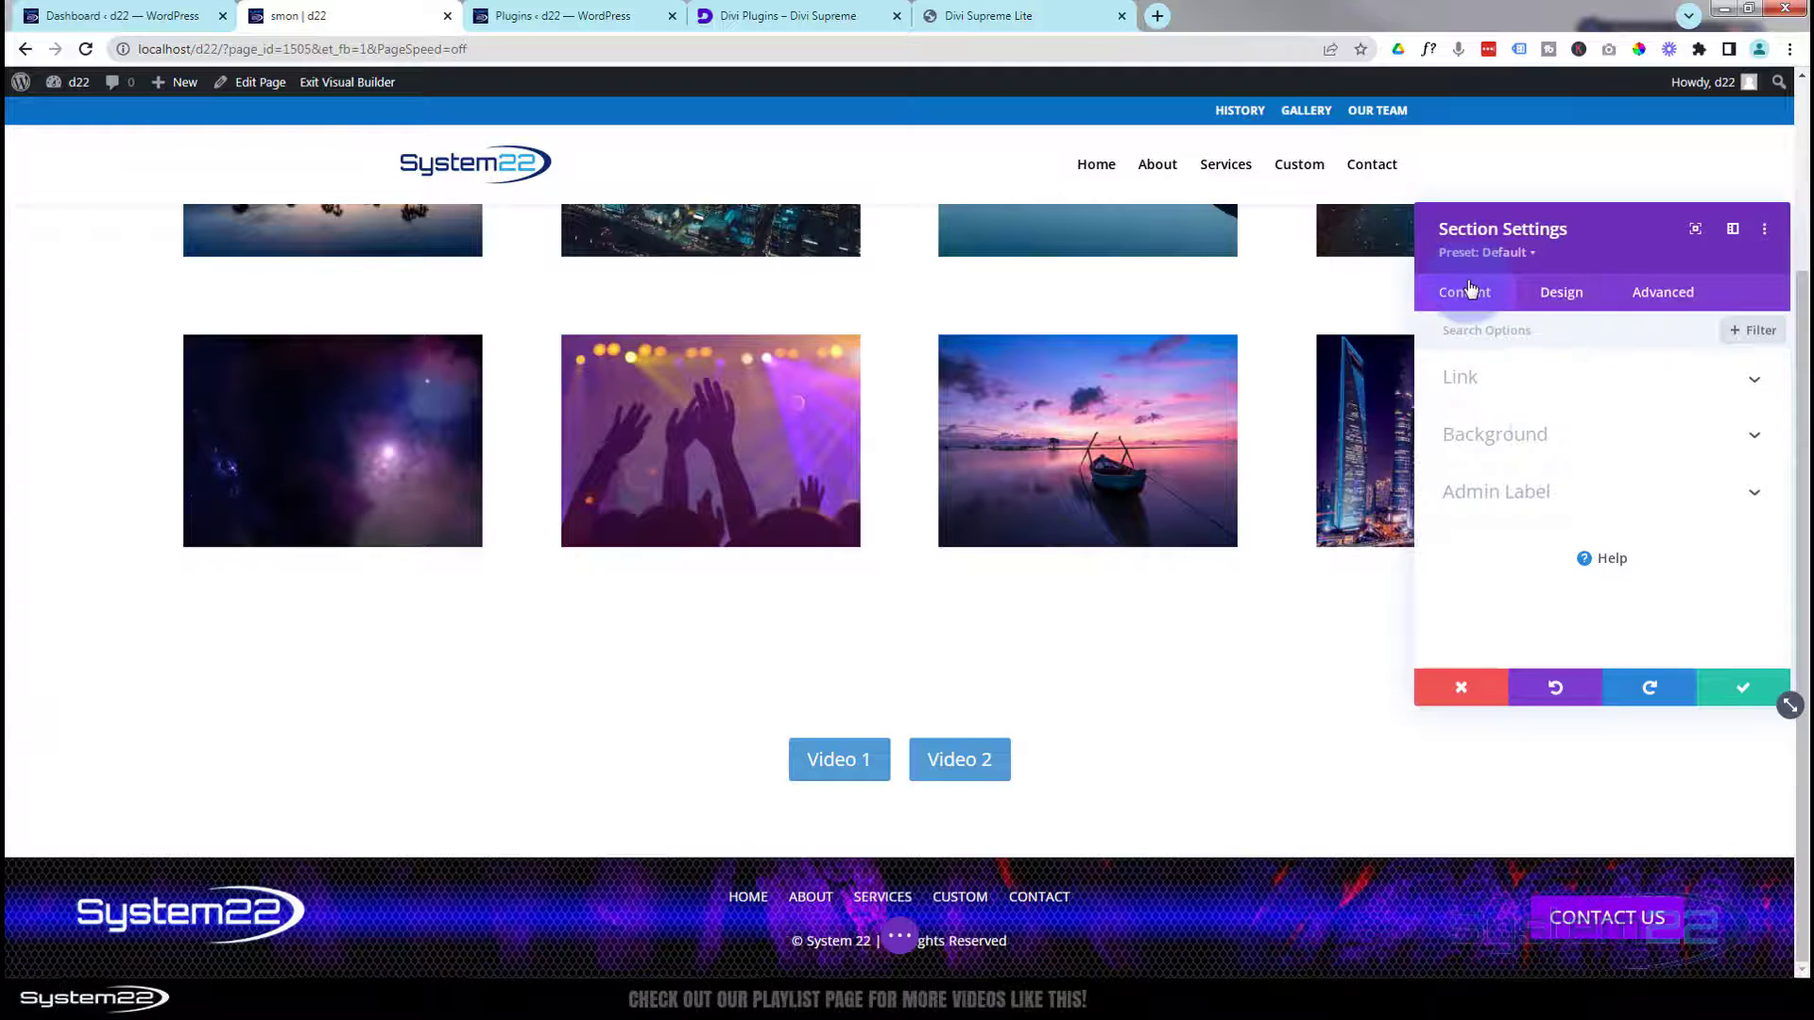
pyautogui.click(1588, 439)
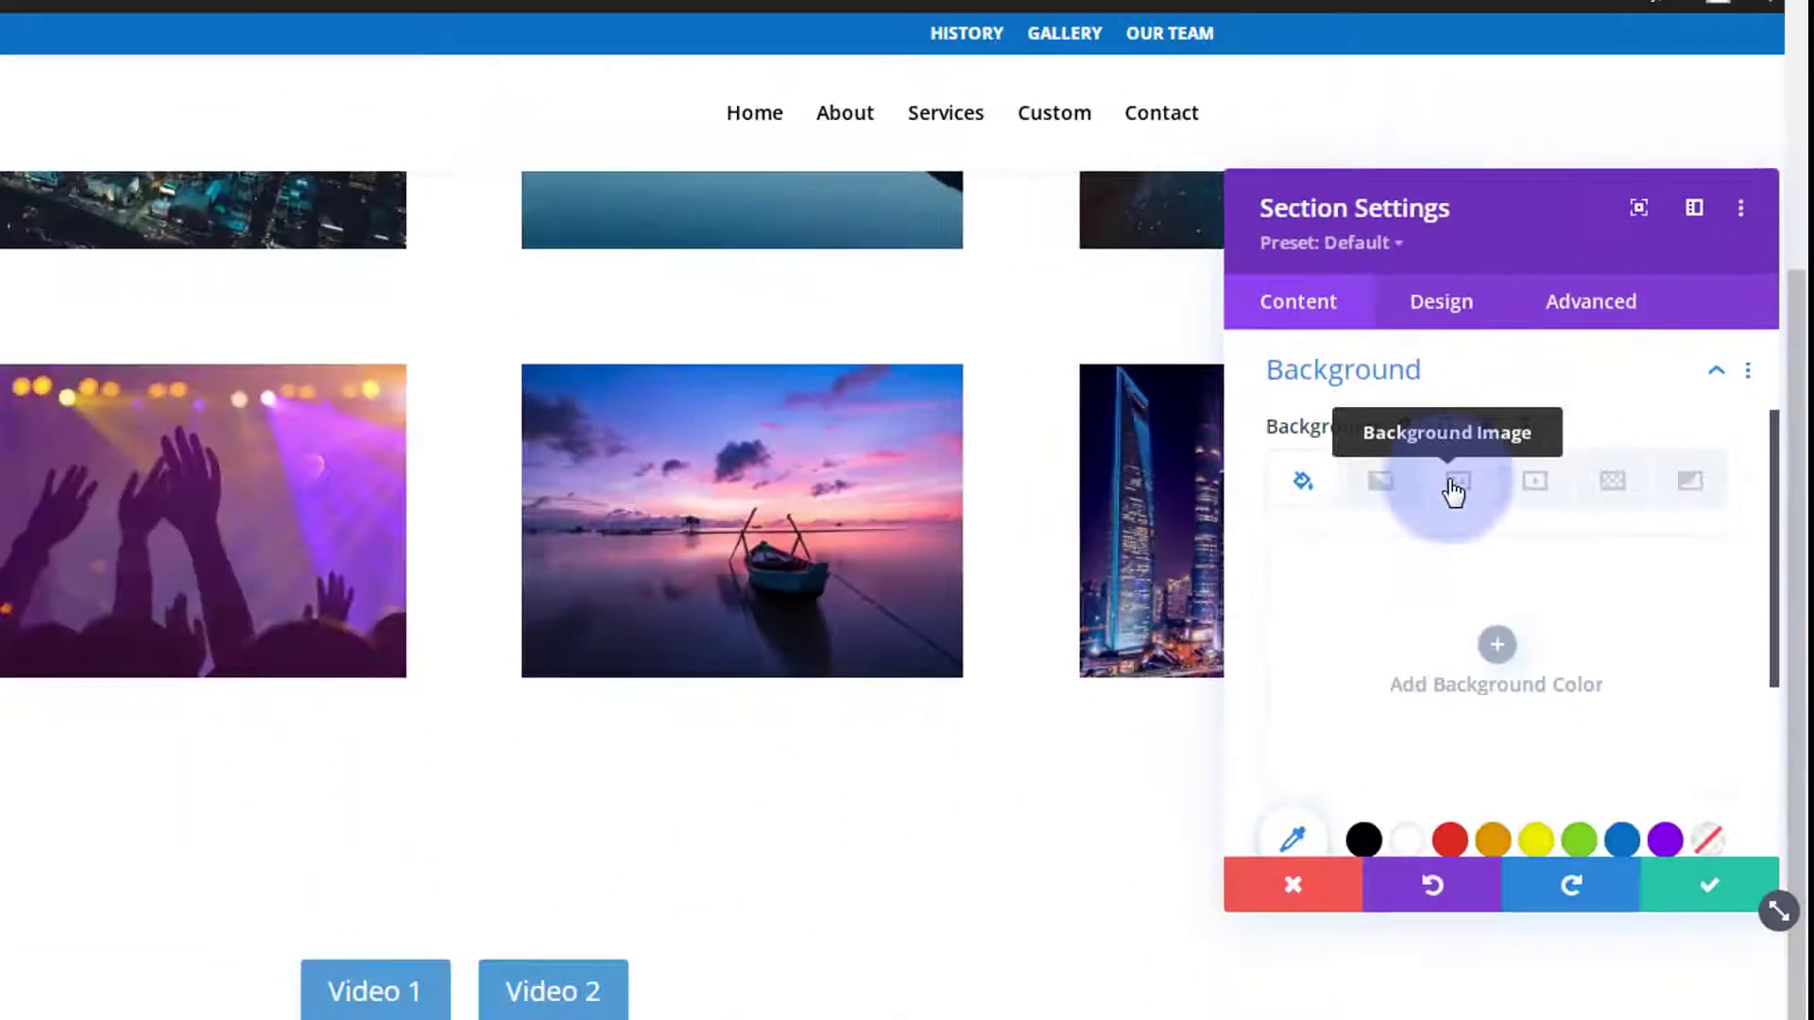
pyautogui.click(1056, 715)
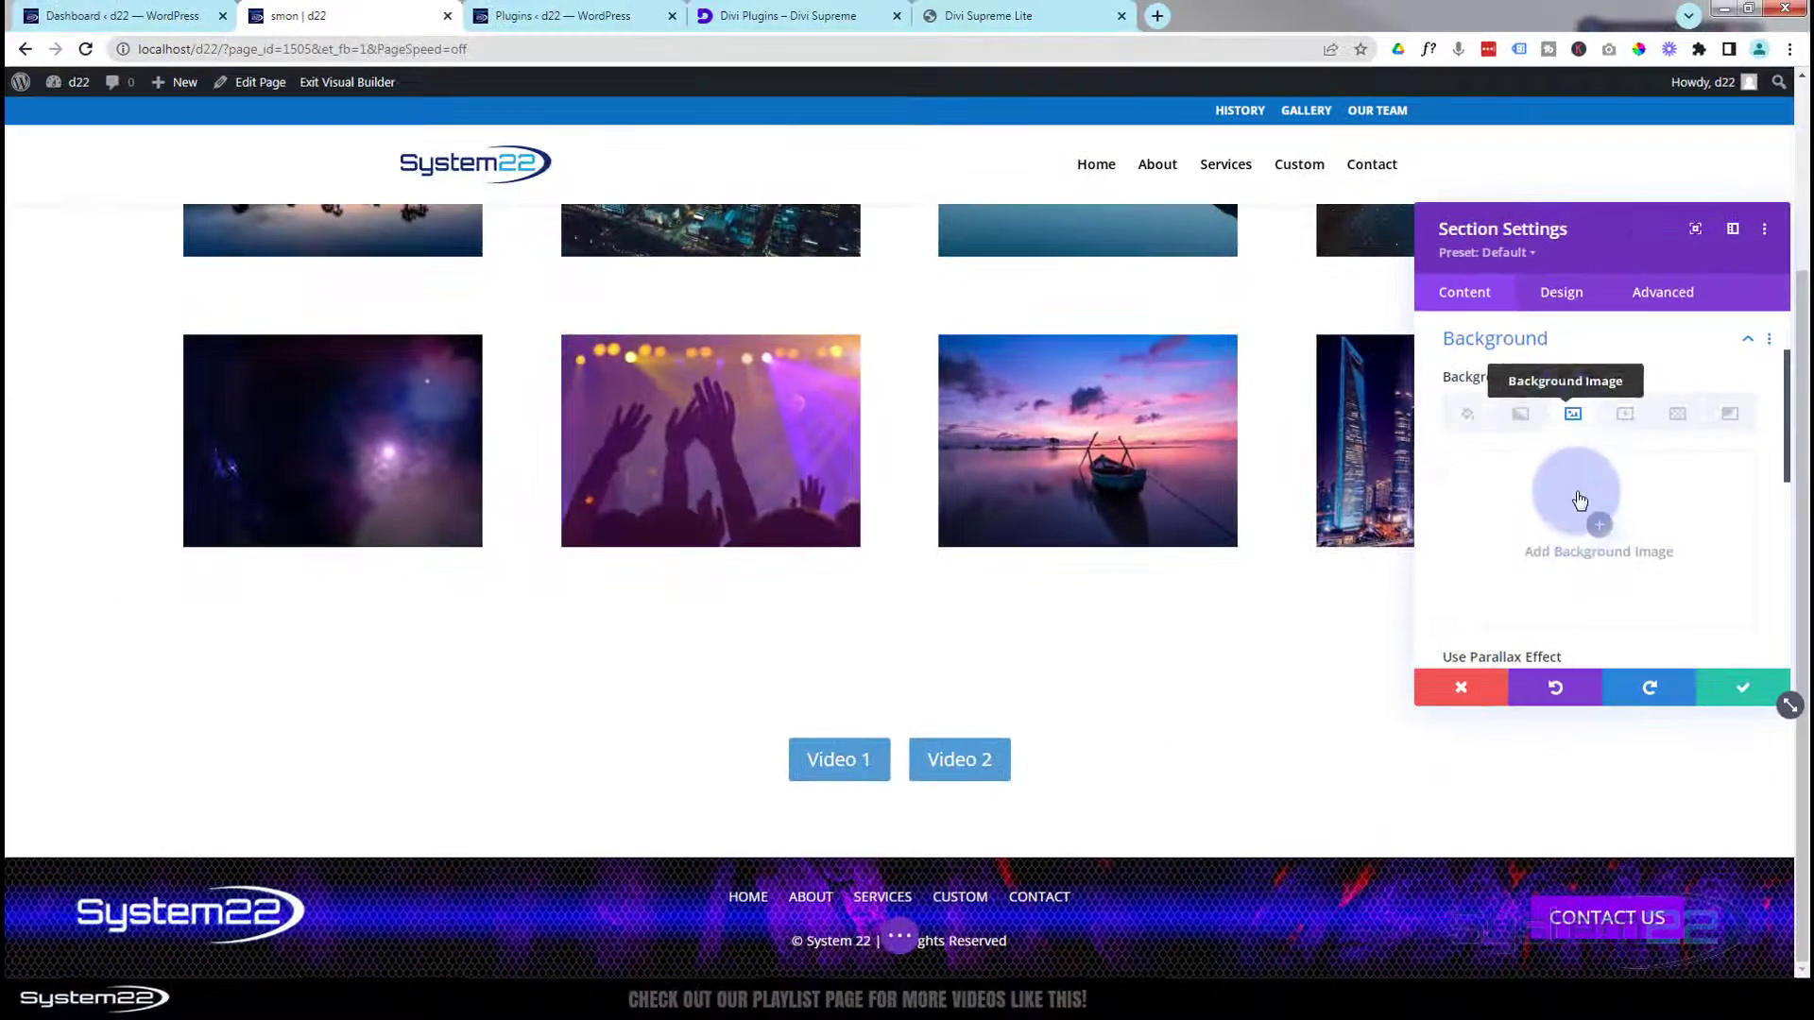
pyautogui.click(1599, 526)
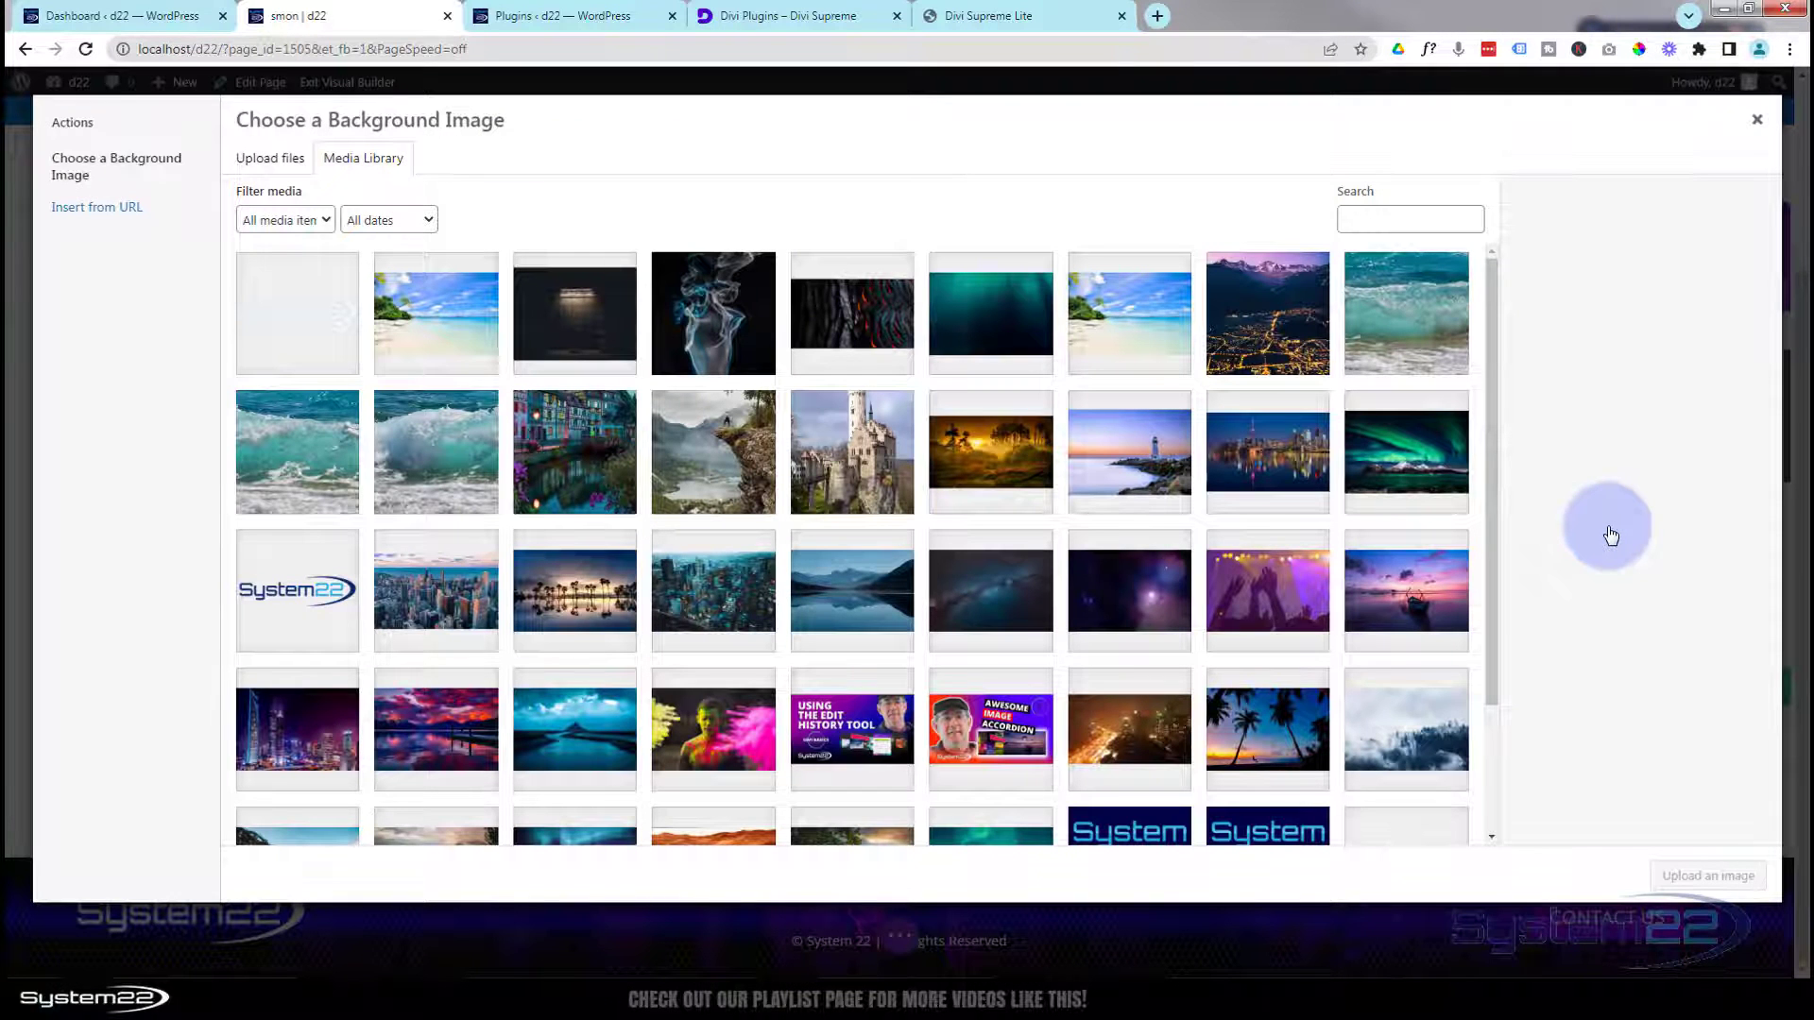
pyautogui.click(1263, 458)
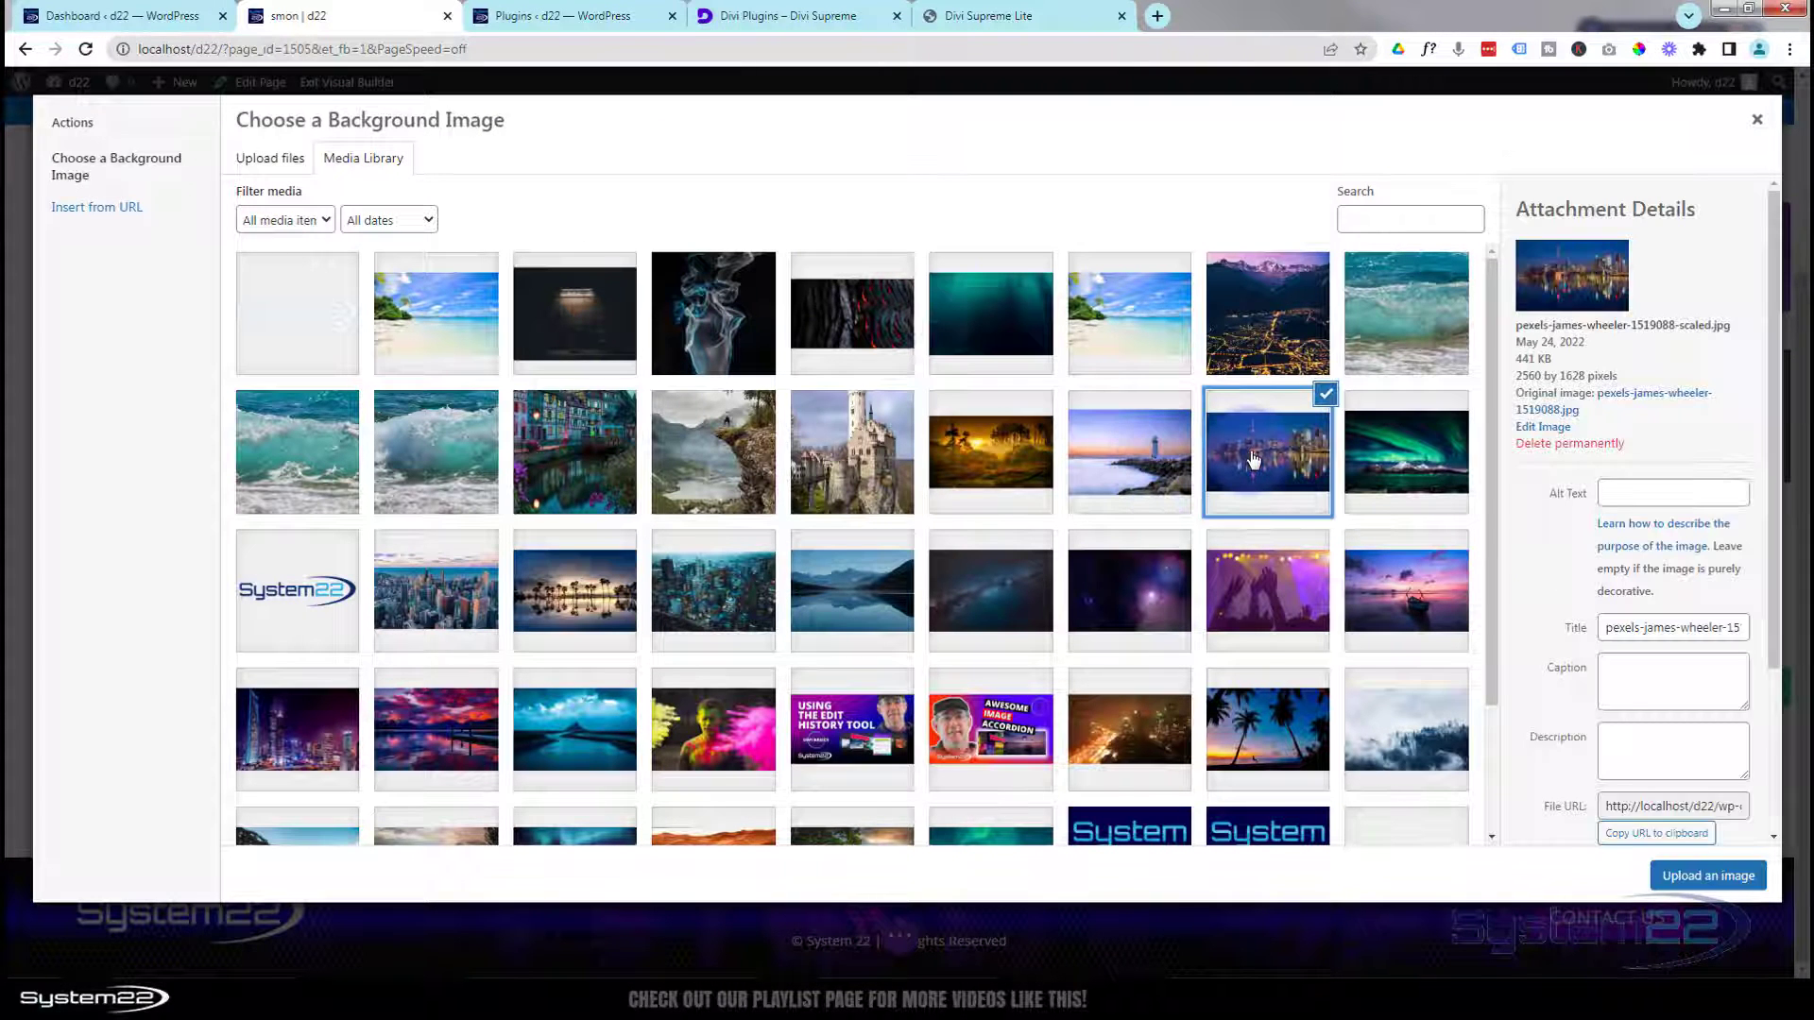
pyautogui.click(1731, 875)
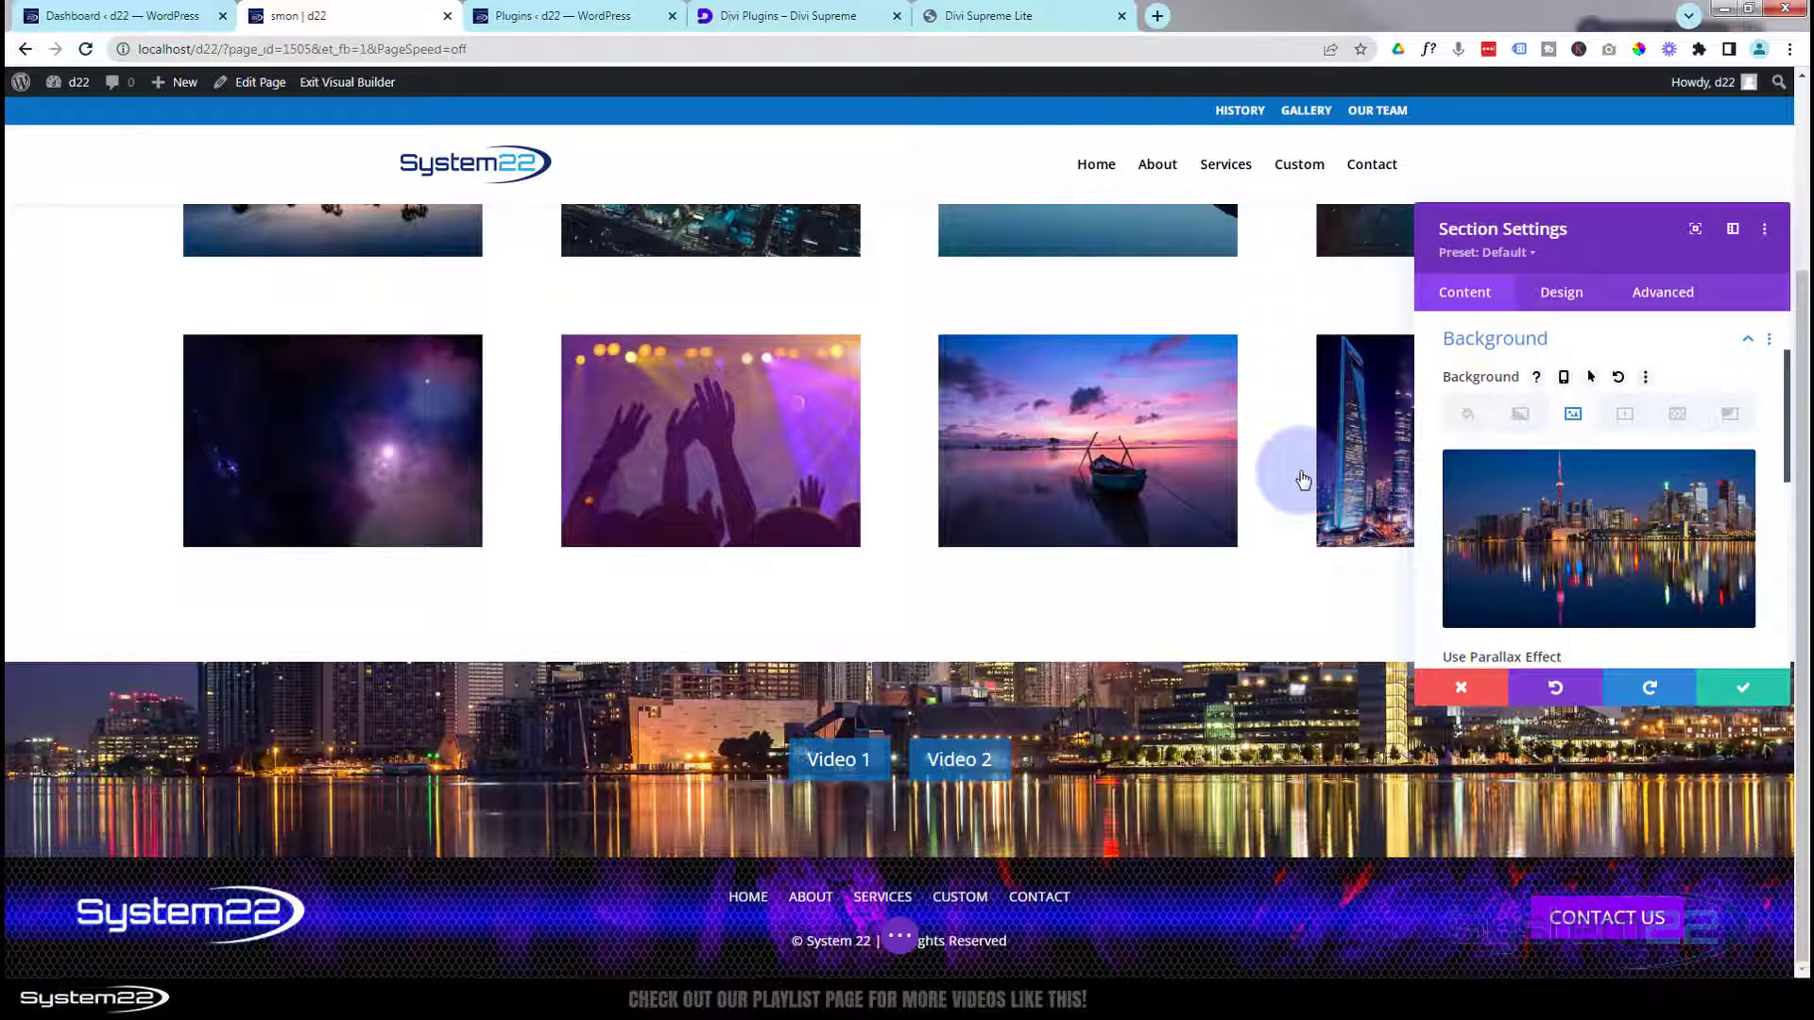
# Set the section's top padding to 400px and bottom padding to 100px, and save the section settings
pyautogui.click(1560, 295)
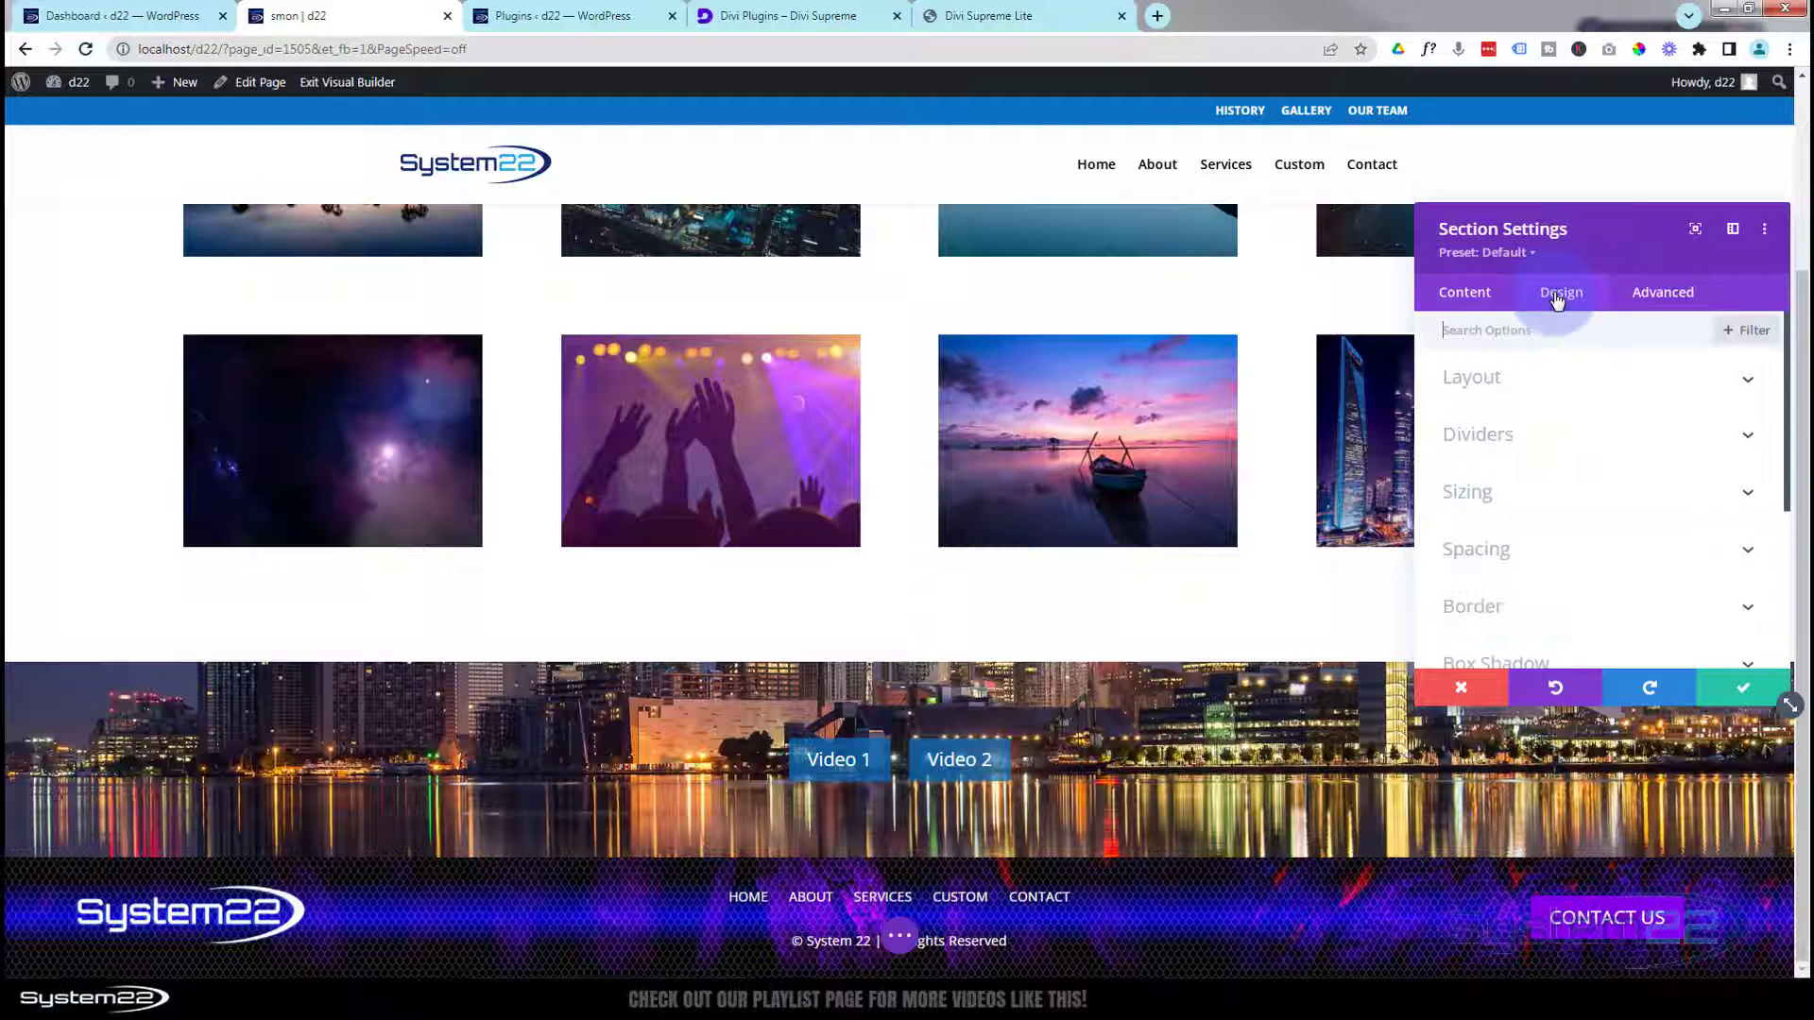
pyautogui.click(1579, 550)
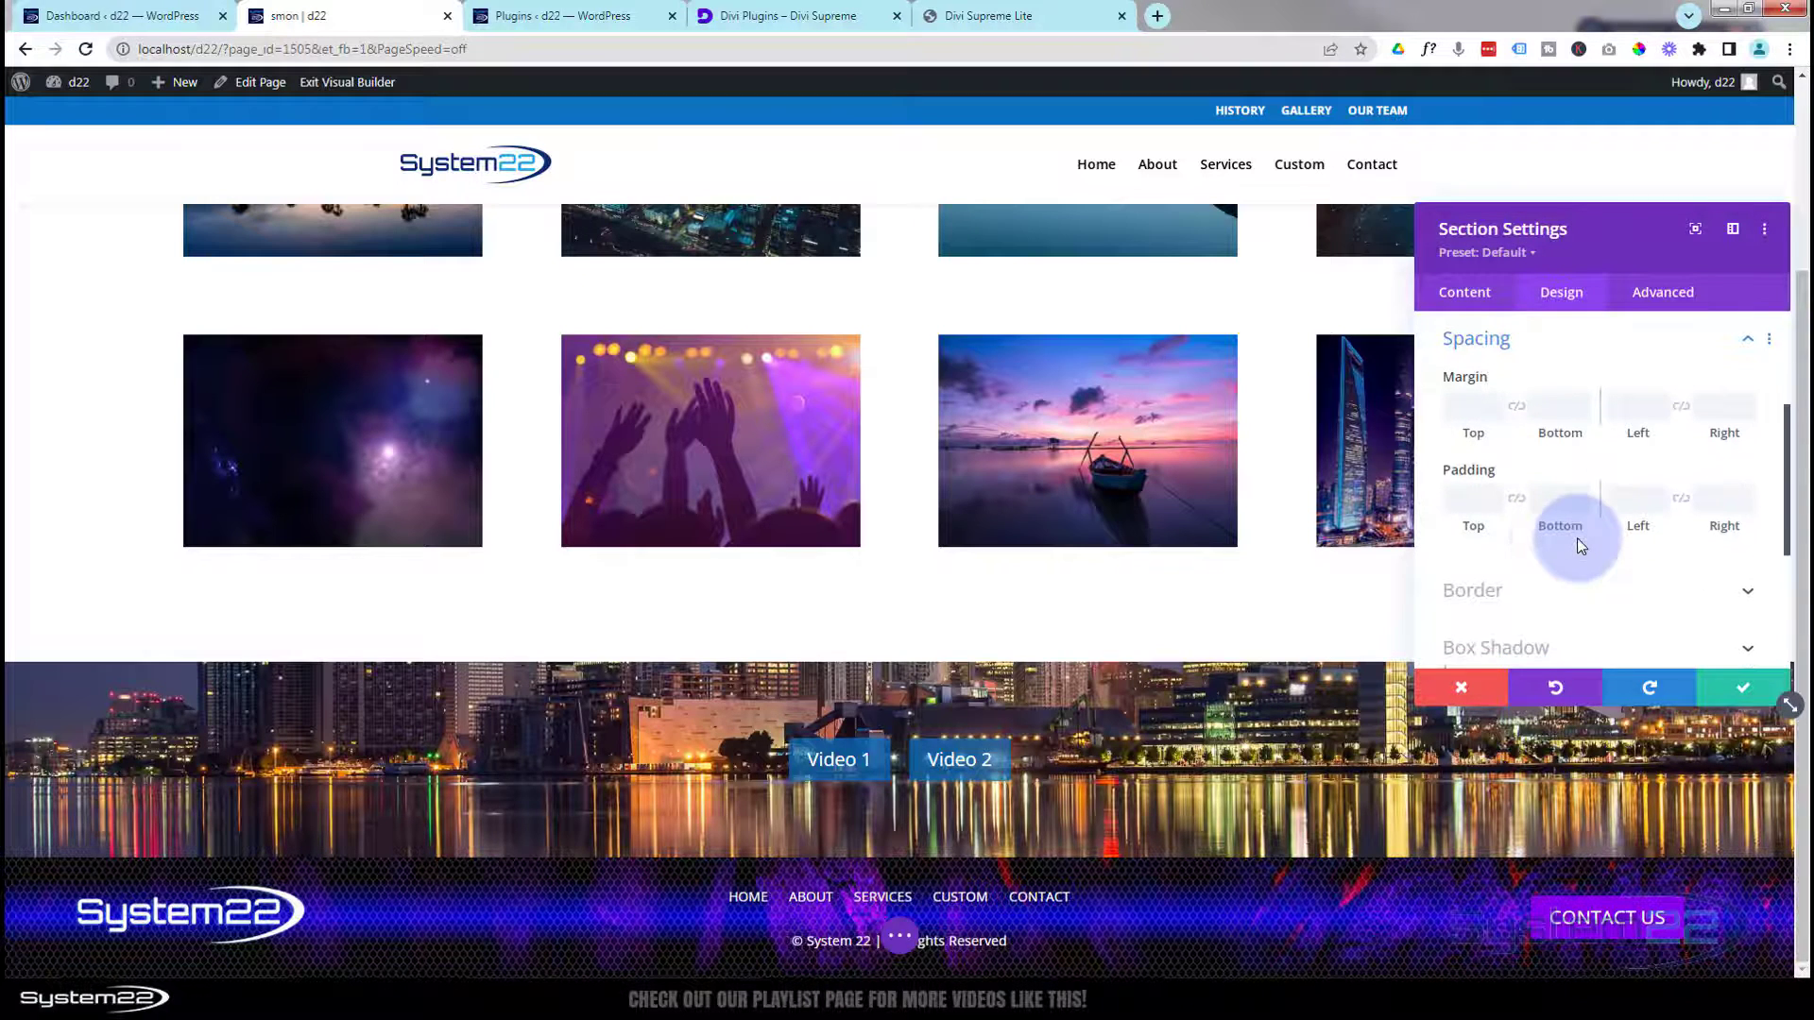
pyautogui.click(1470, 506)
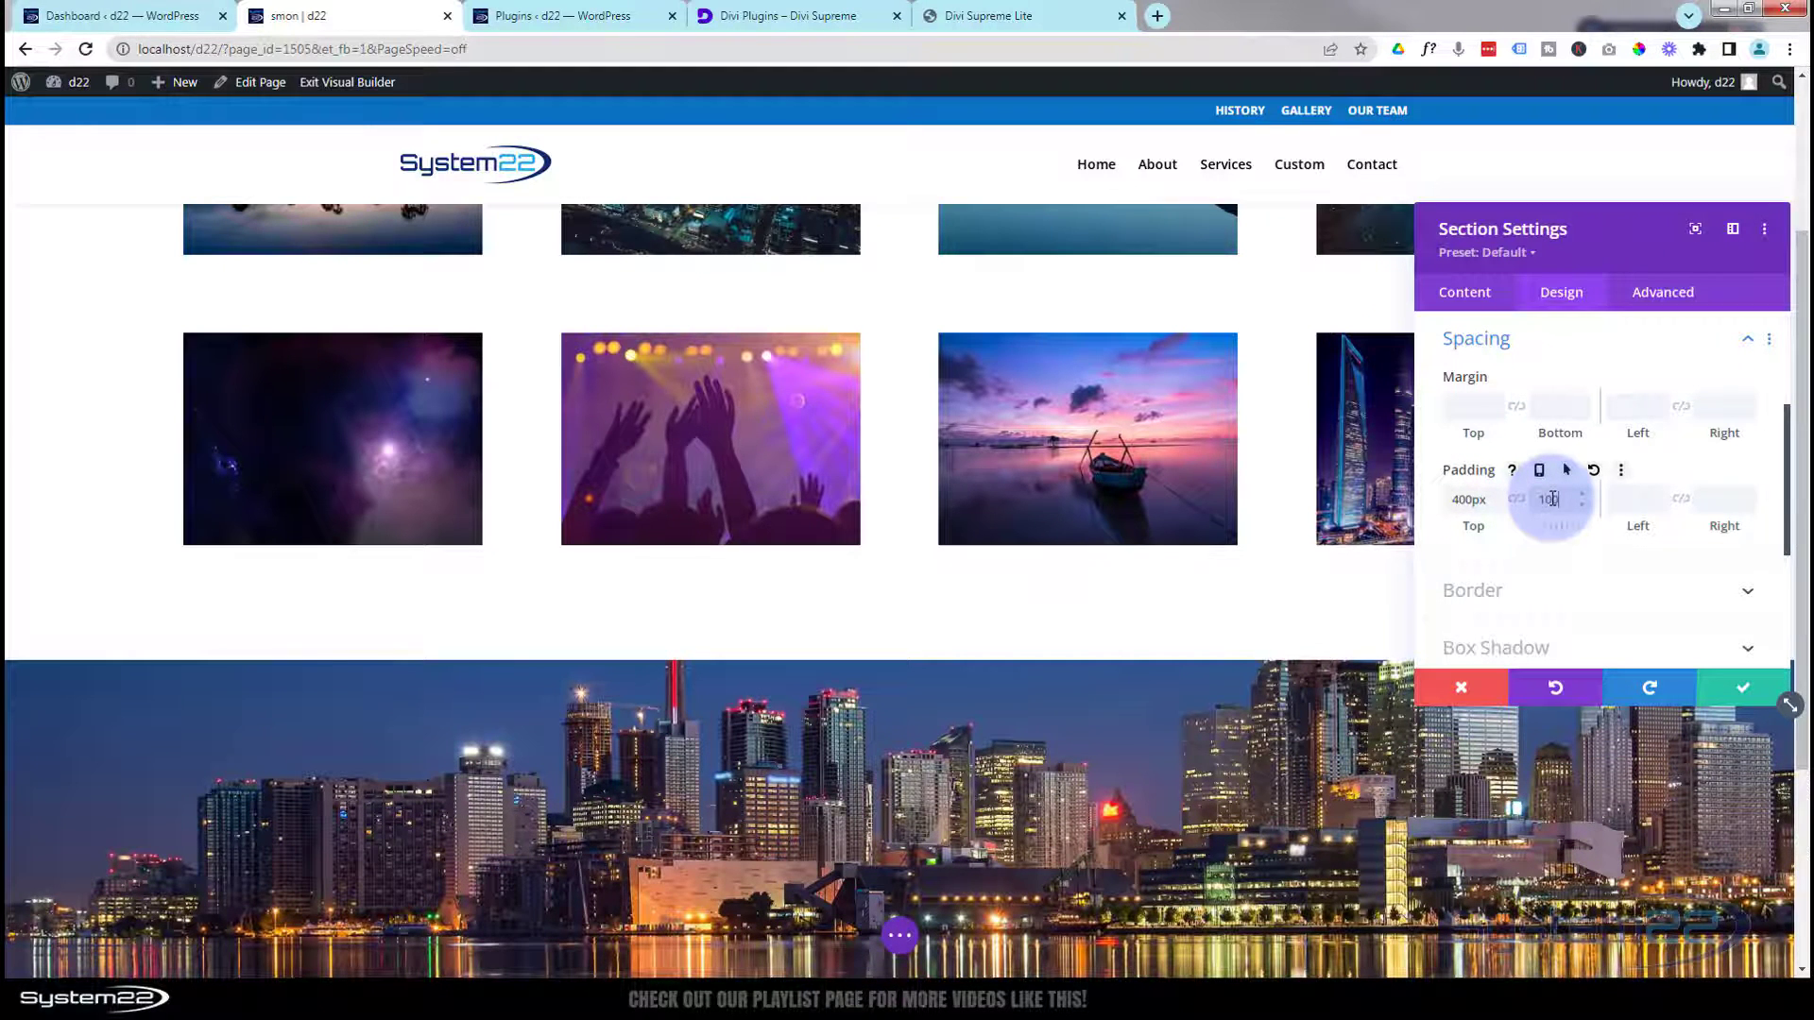
pyautogui.scroll(-3, 1228, 567)
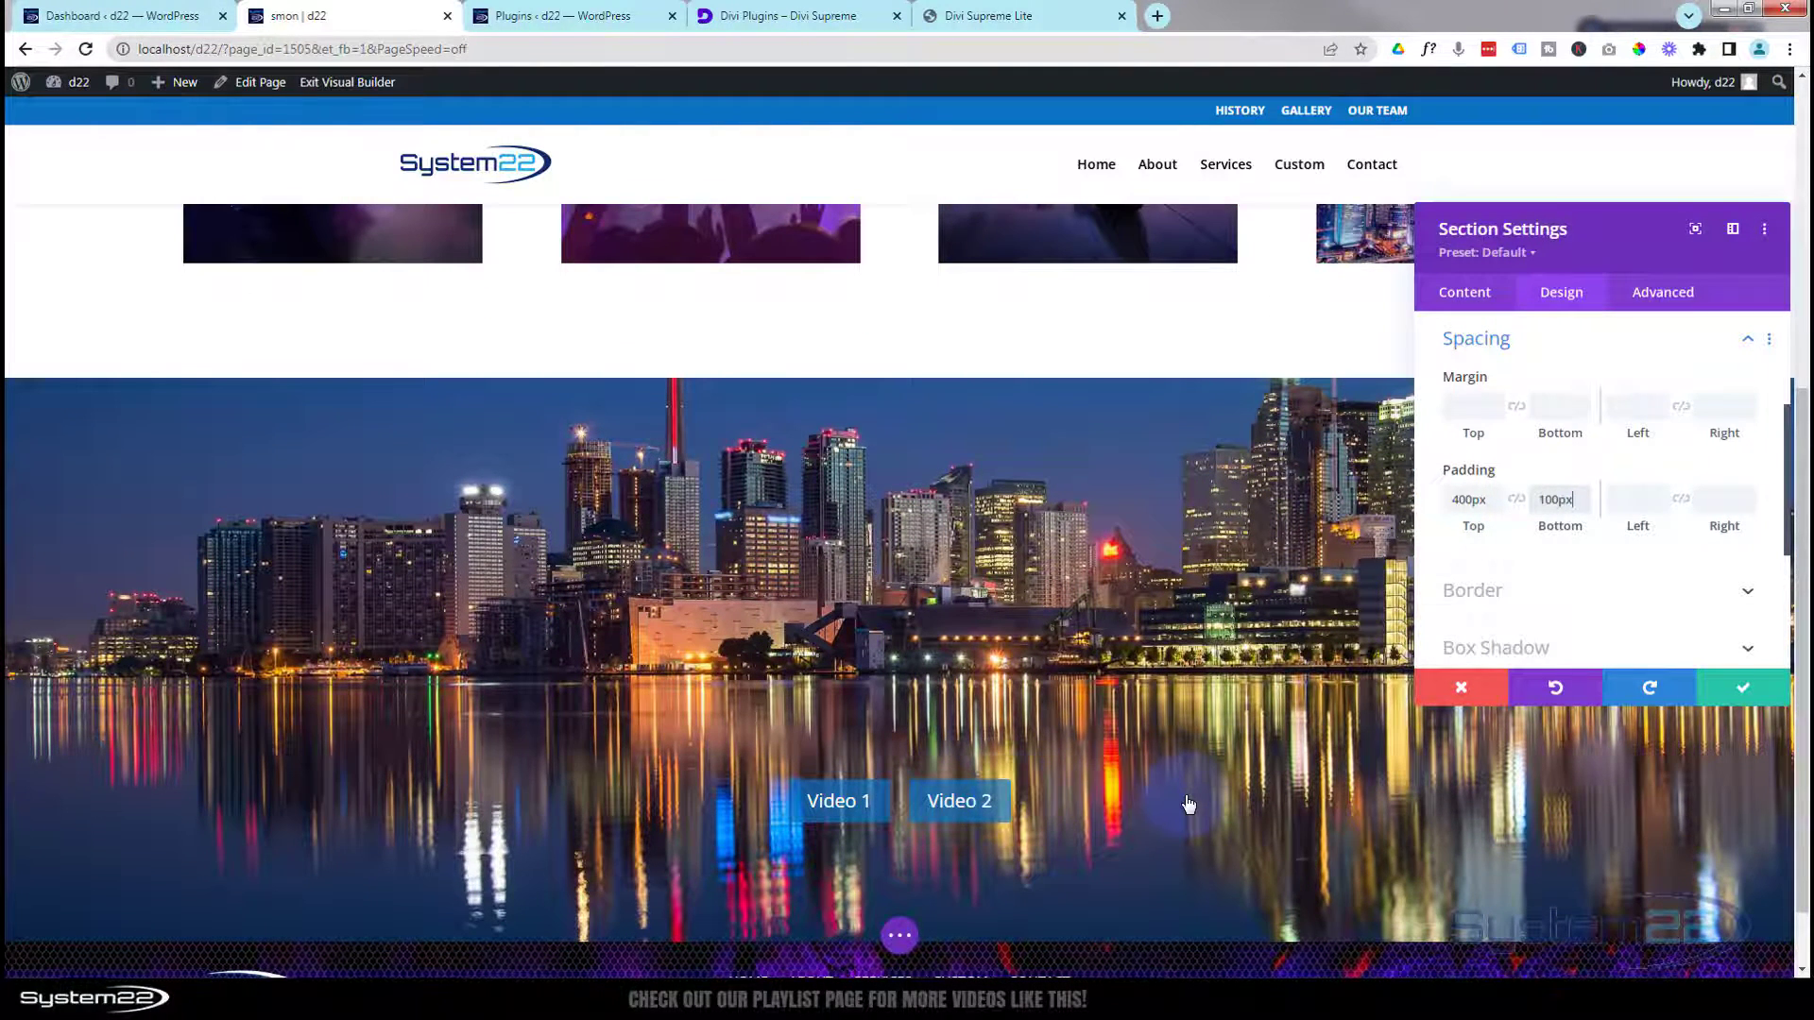
pyautogui.click(1743, 688)
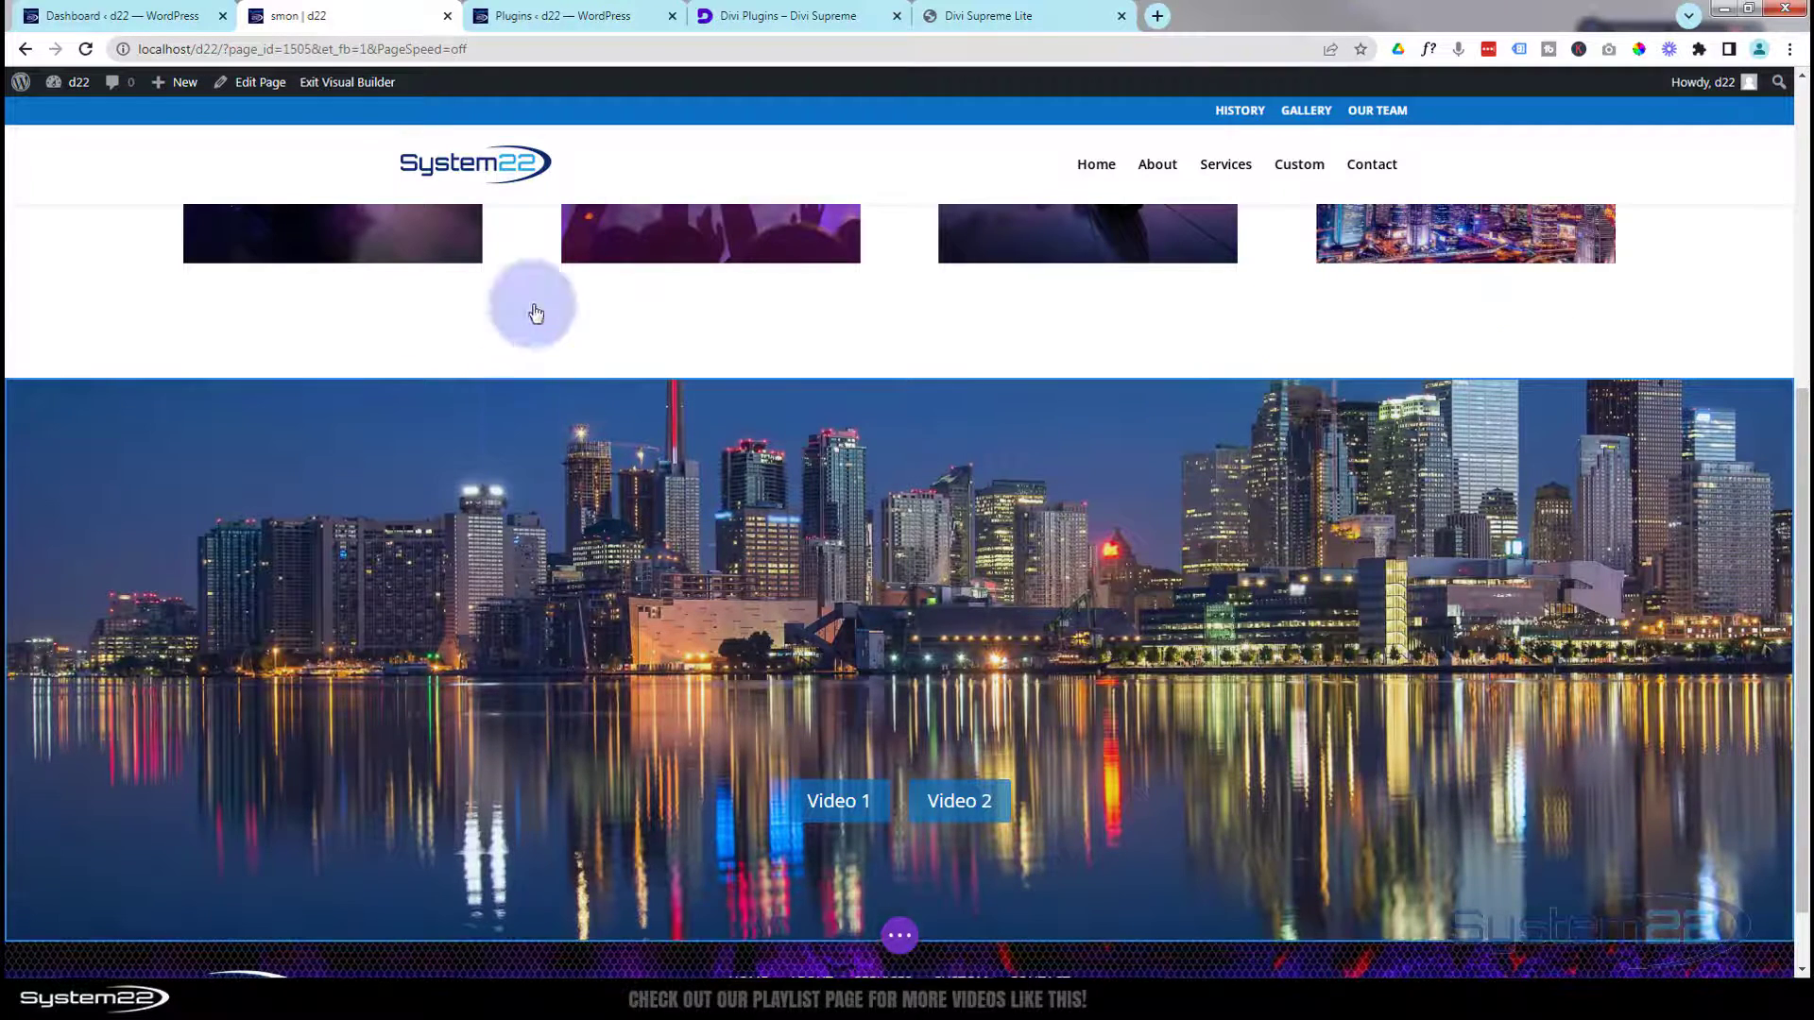
# Move the skyline button section above the image gallery section in the page layers, and exit the visual builder with the draft saved
pyautogui.click(897, 937)
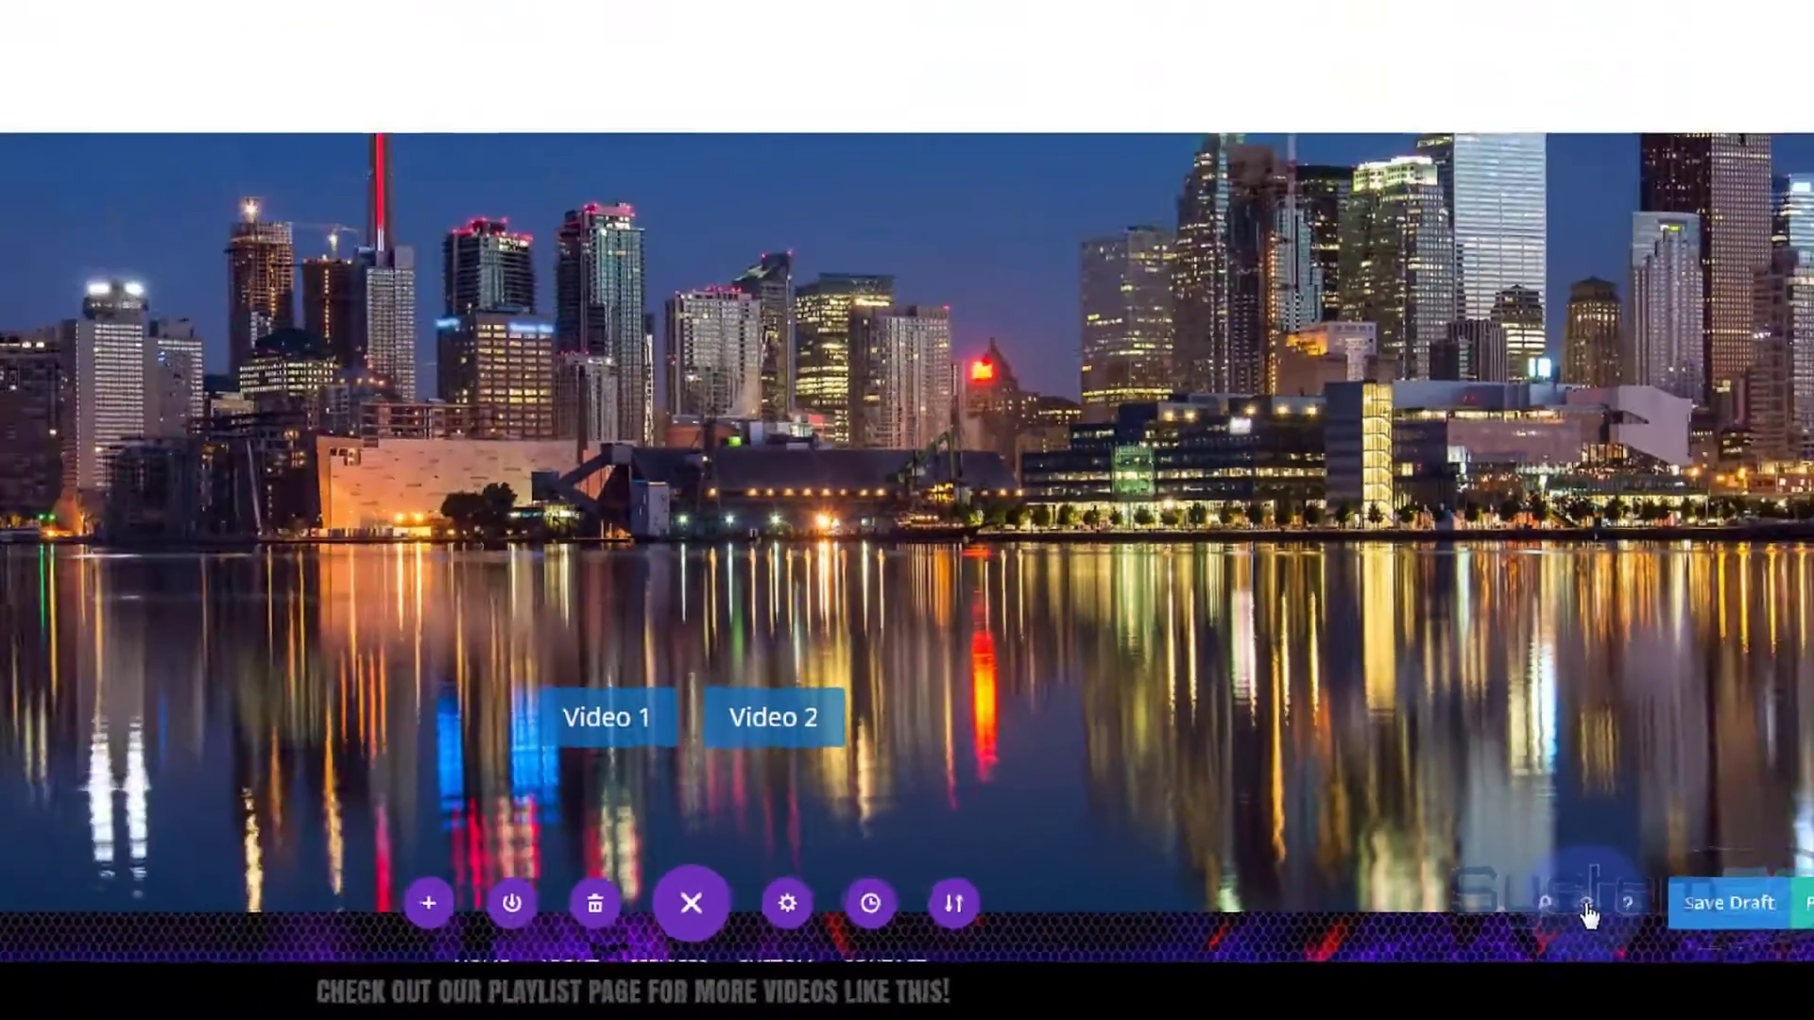
pyautogui.click(1588, 907)
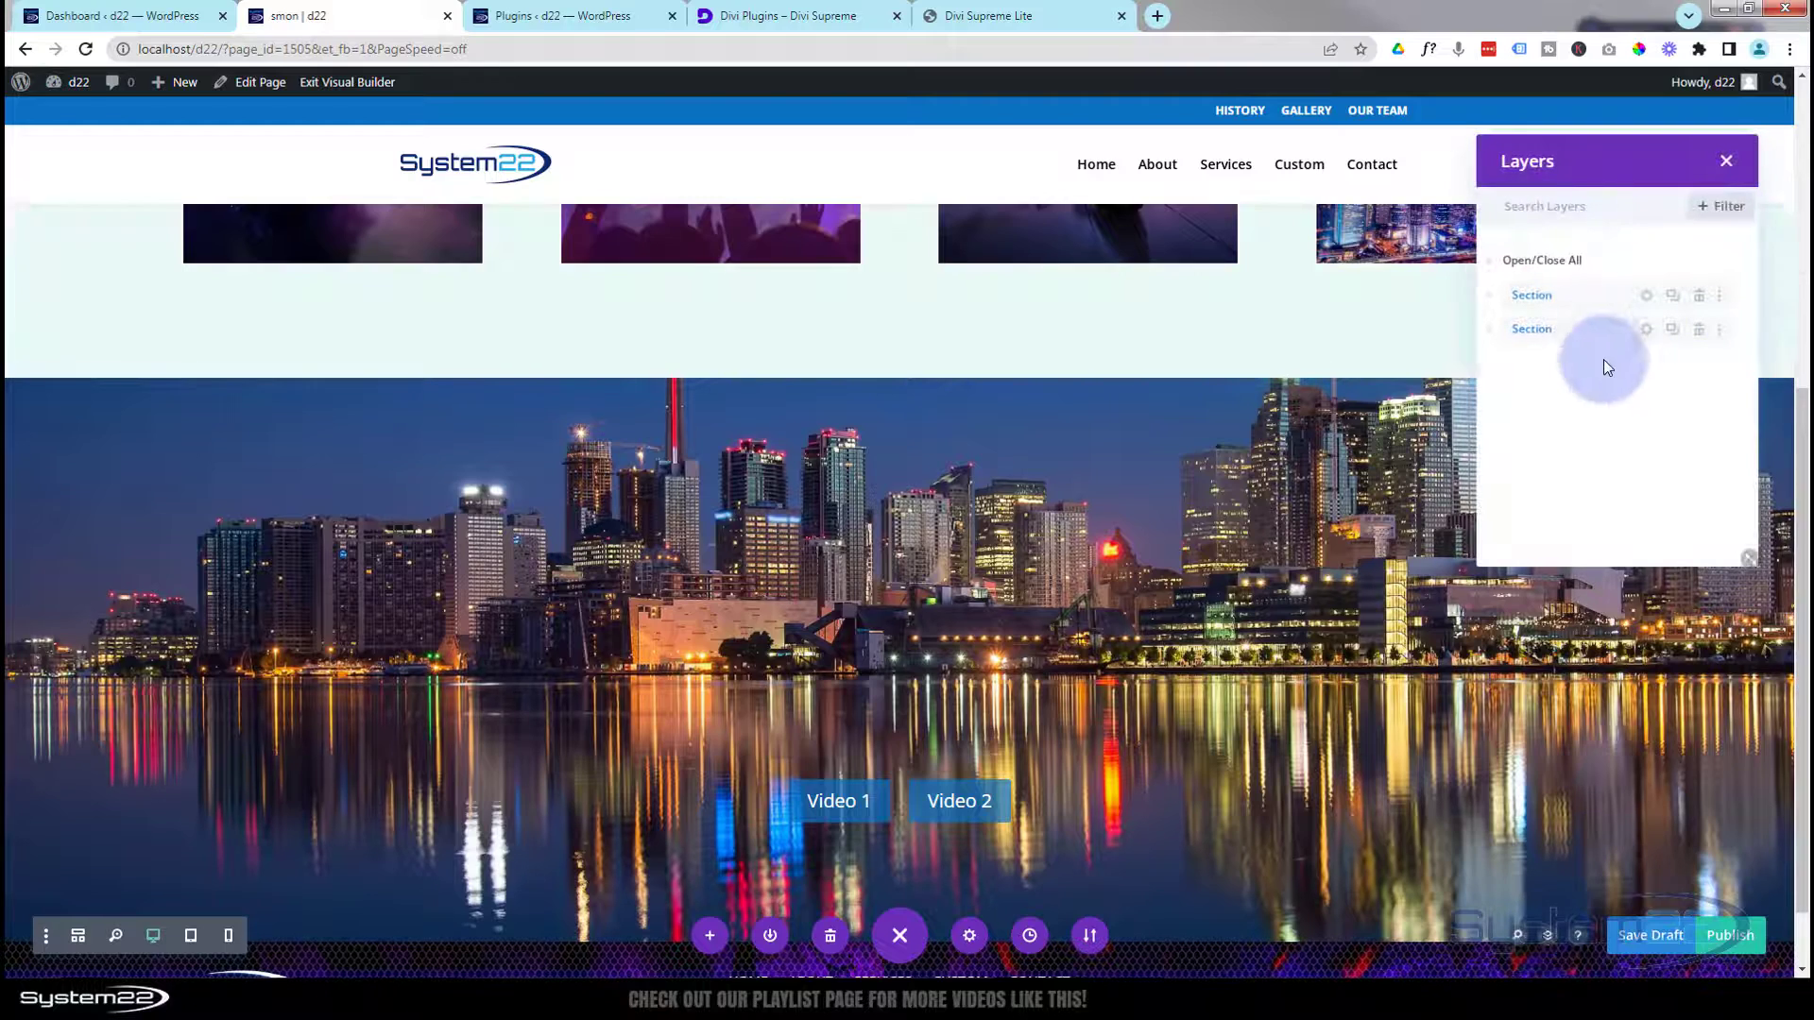
pyautogui.moveTo(1591, 327); pyautogui.dragTo(1585, 271)
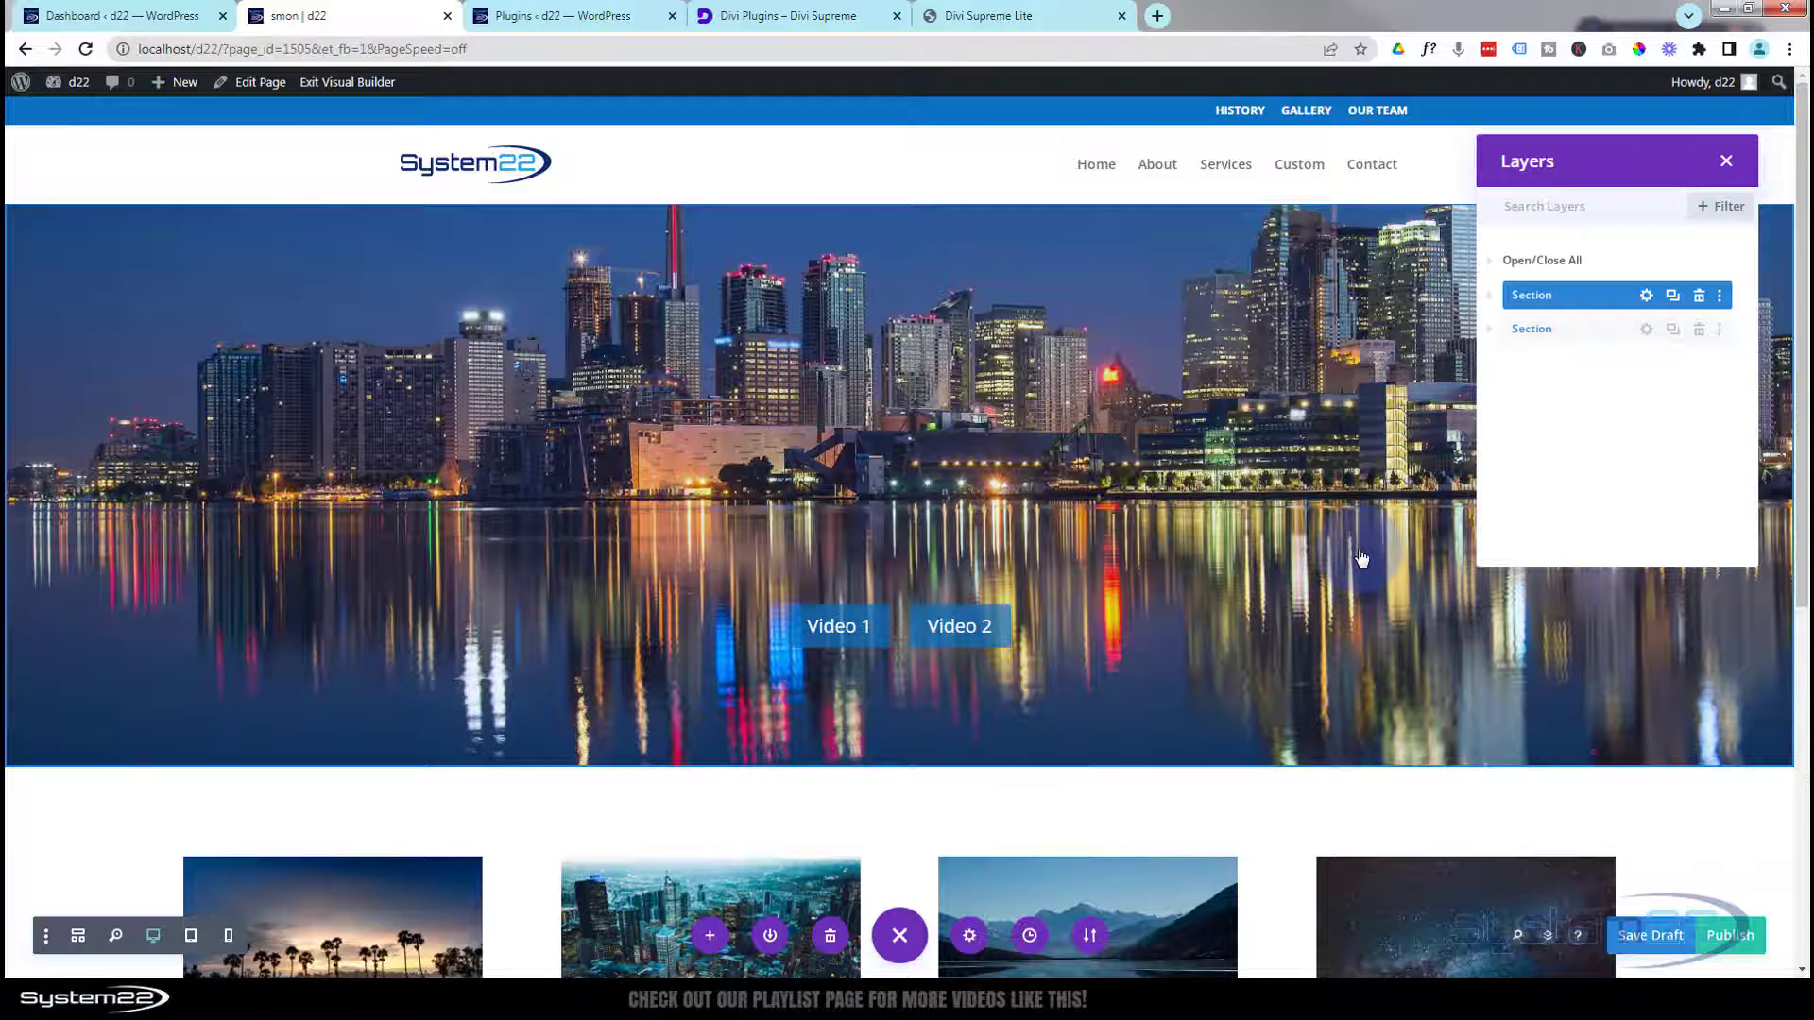
pyautogui.click(1728, 166)
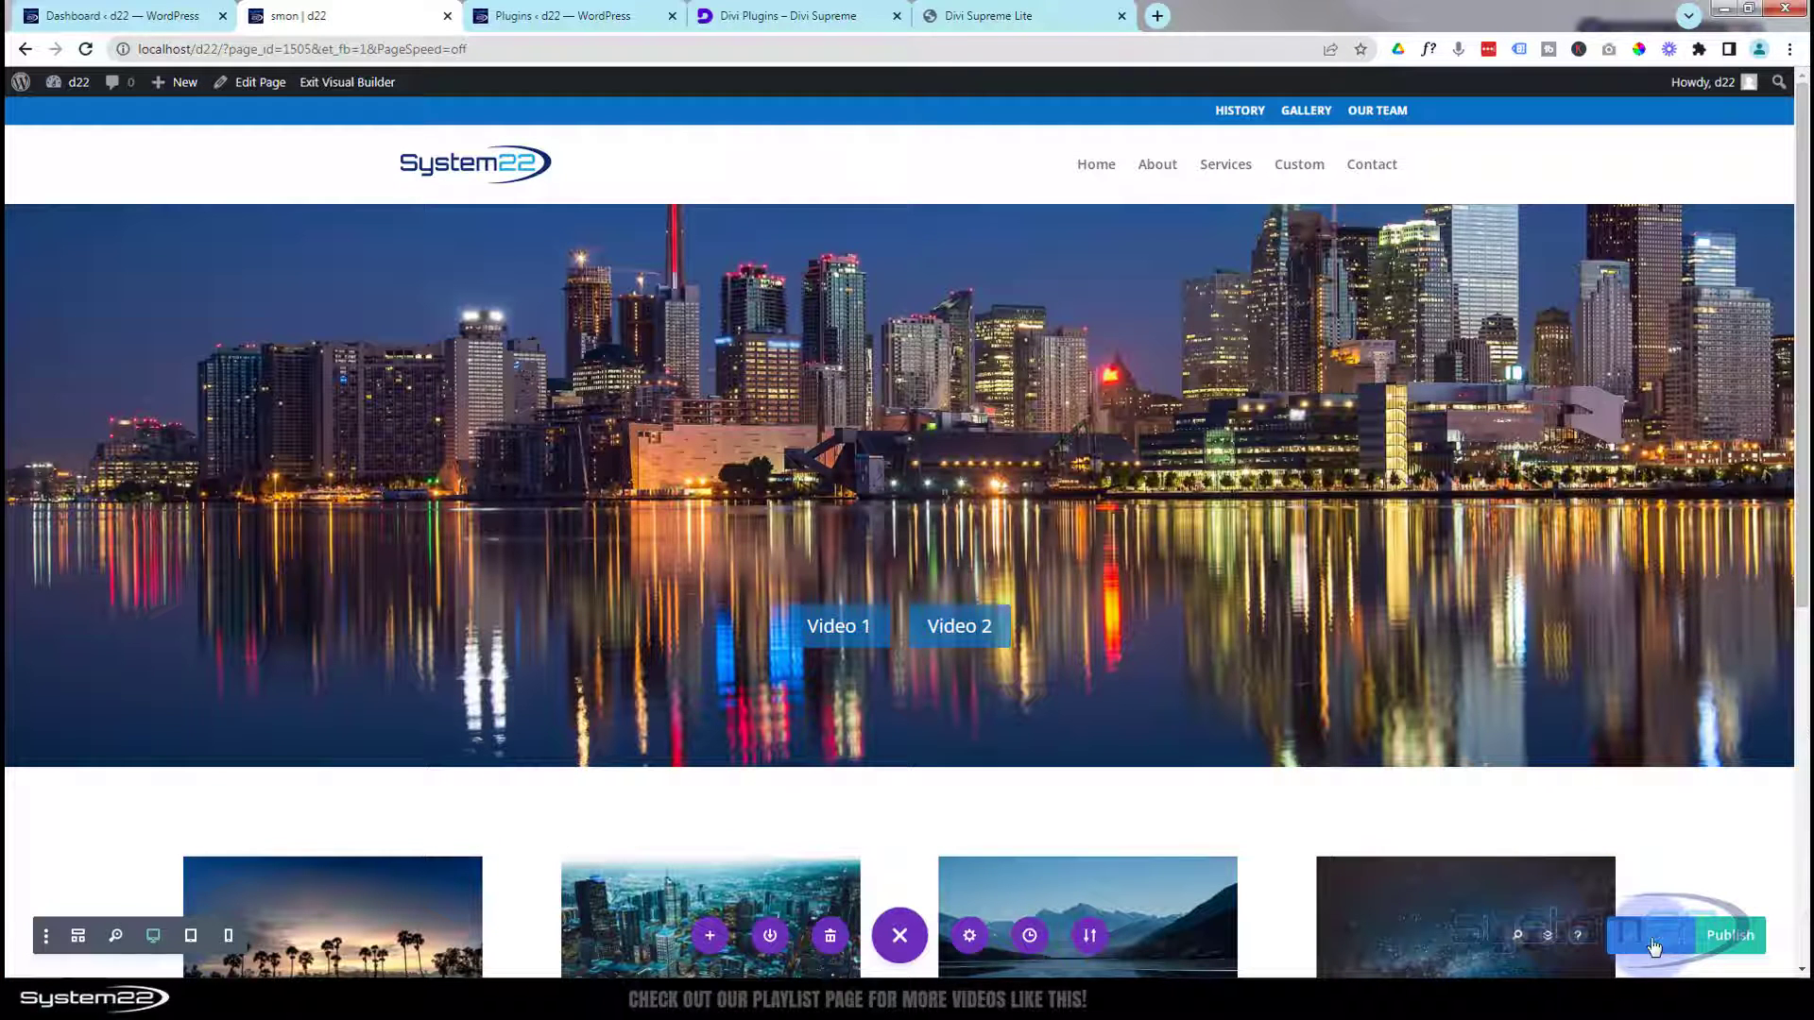
pyautogui.click(381, 83)
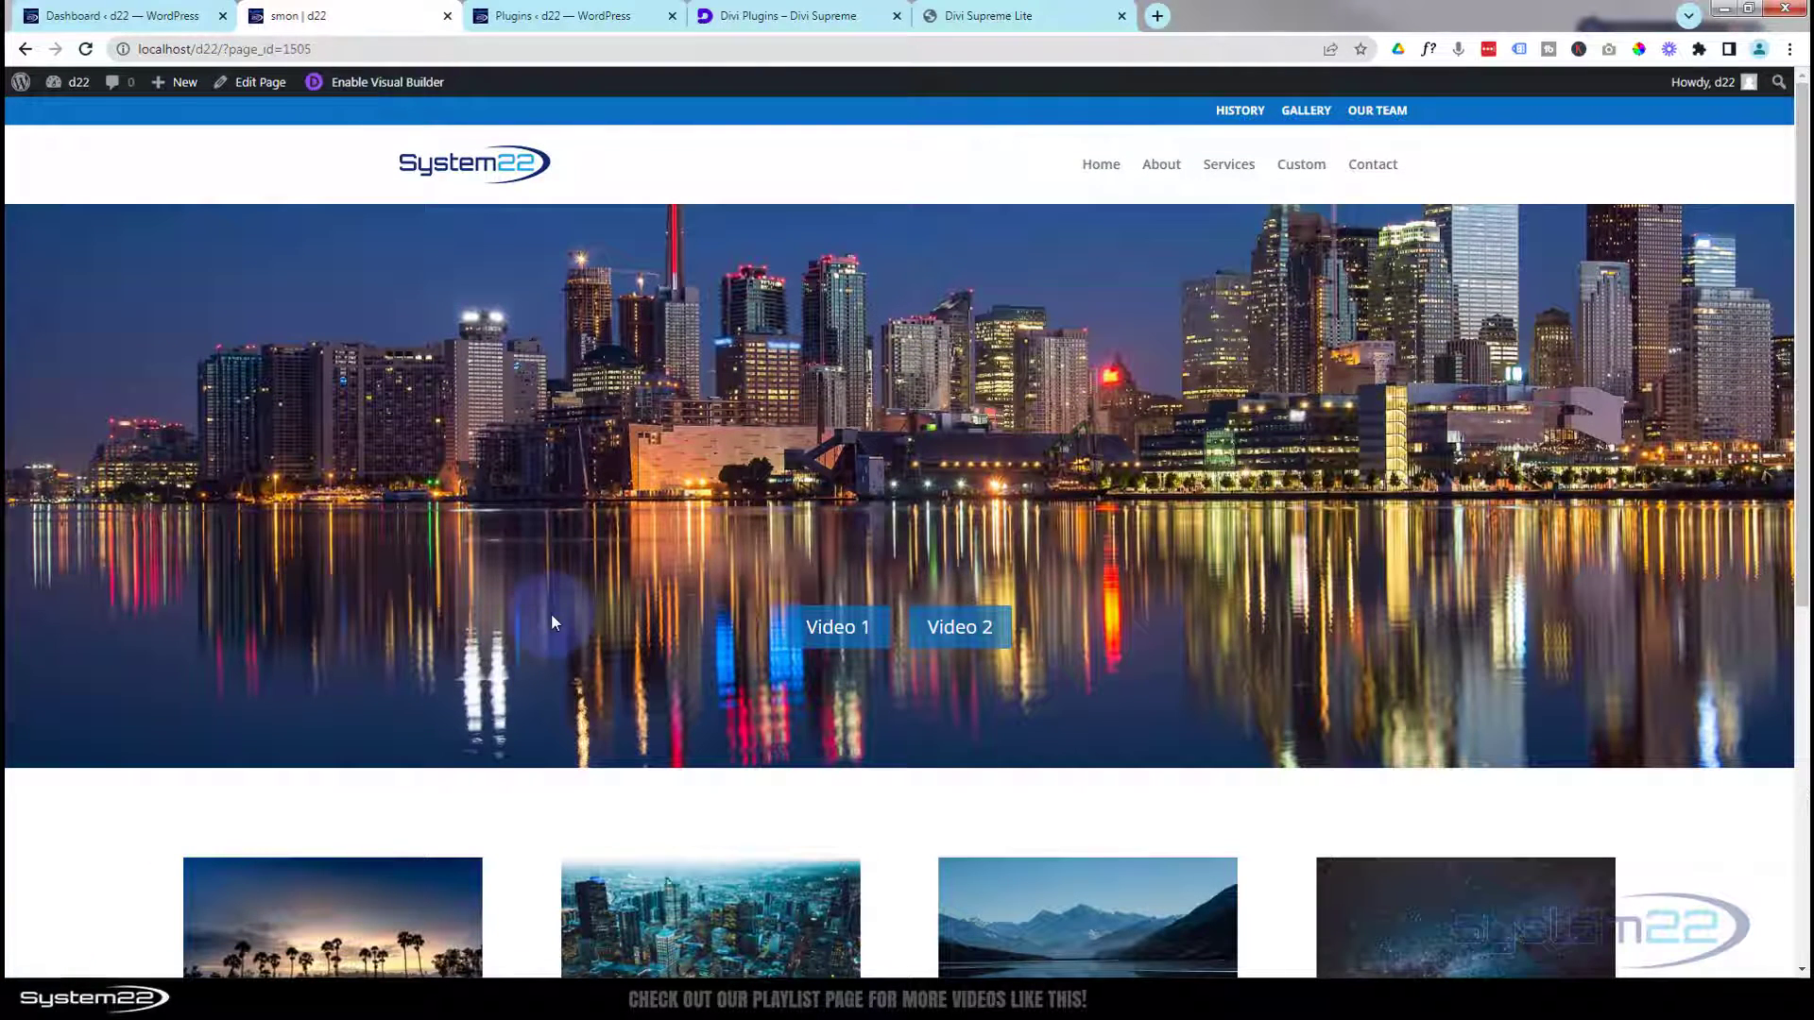
# Test the Video 1 and Video 2 buttons on the front-end page, playing the first video and closing each lightbox
pyautogui.click(837, 628)
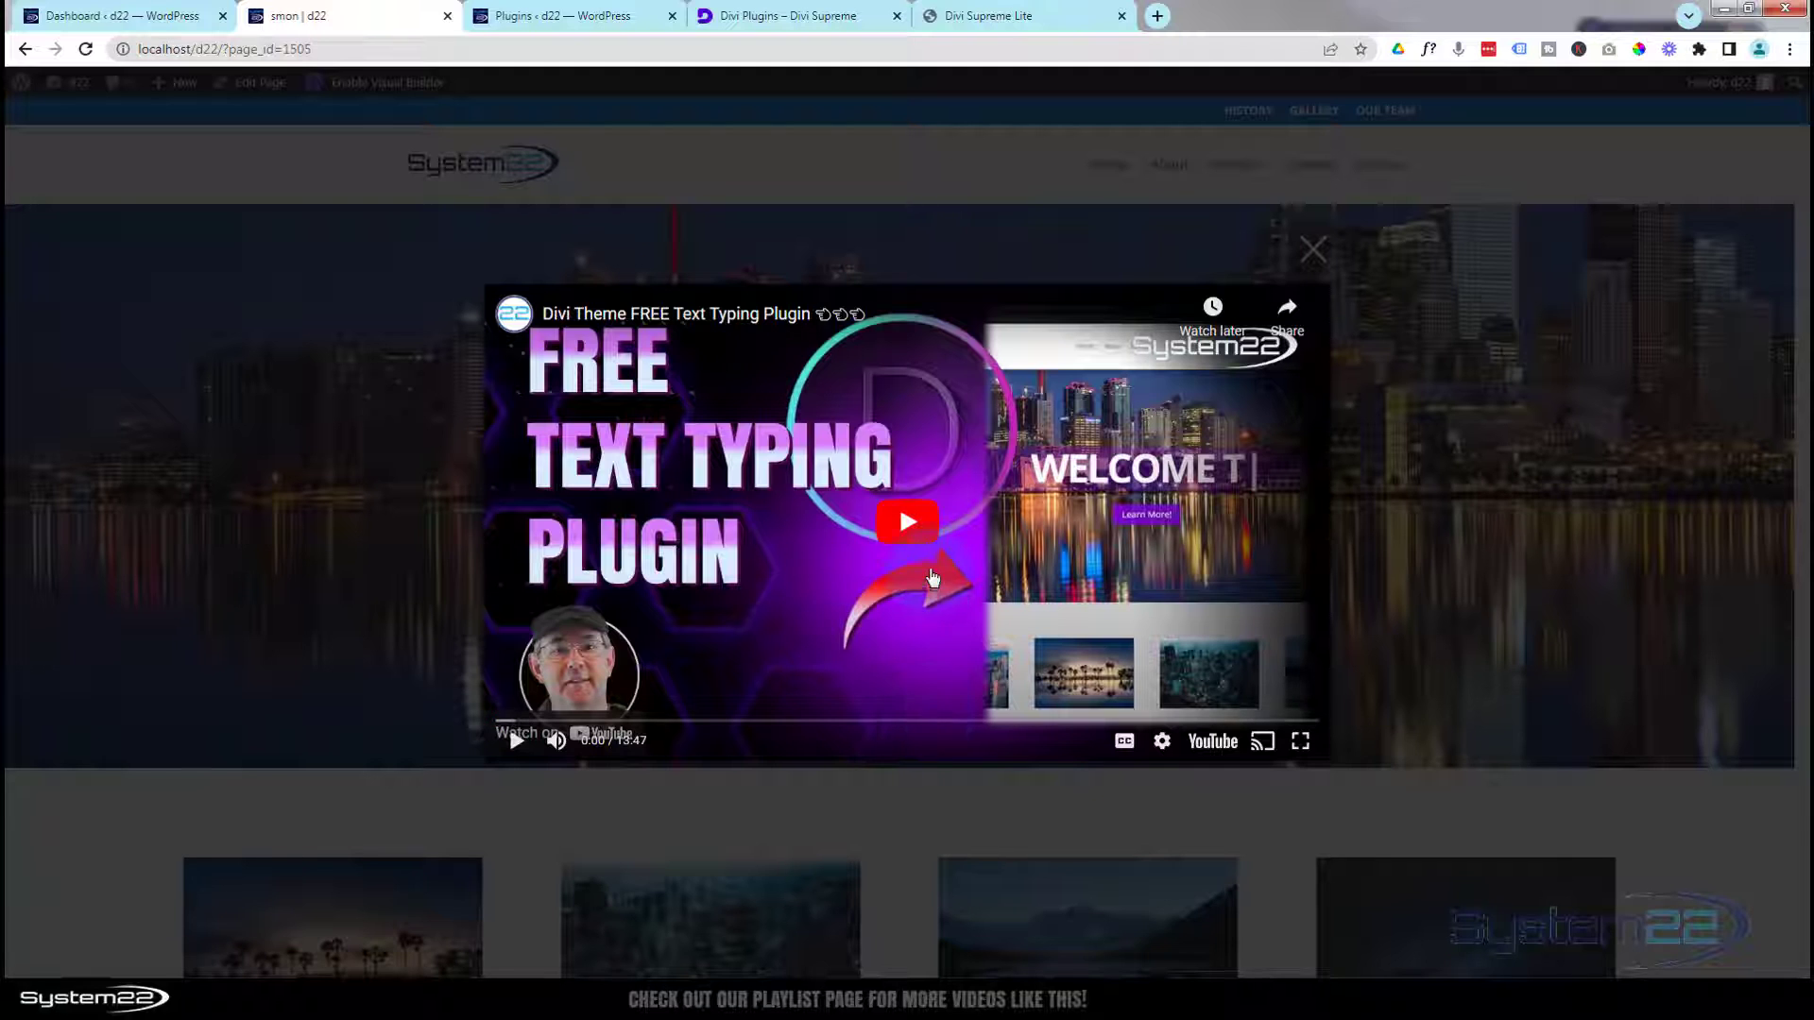
pyautogui.click(909, 523)
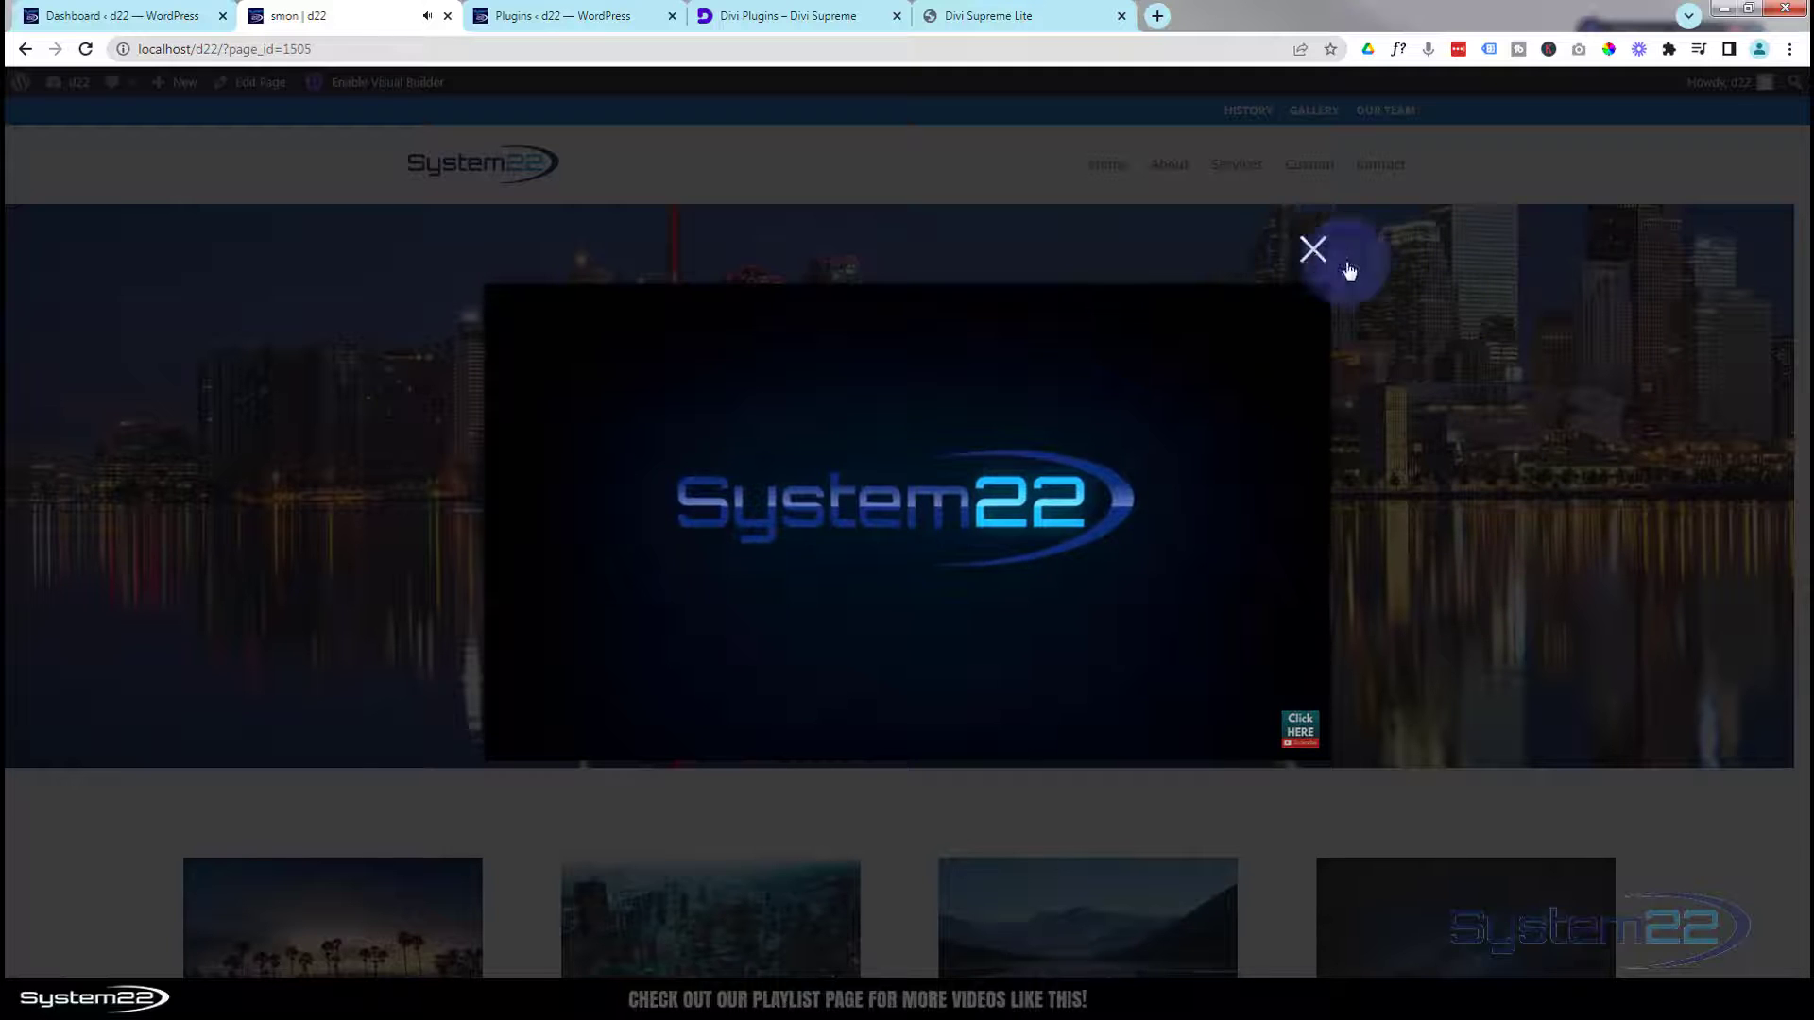
pyautogui.click(1584, 350)
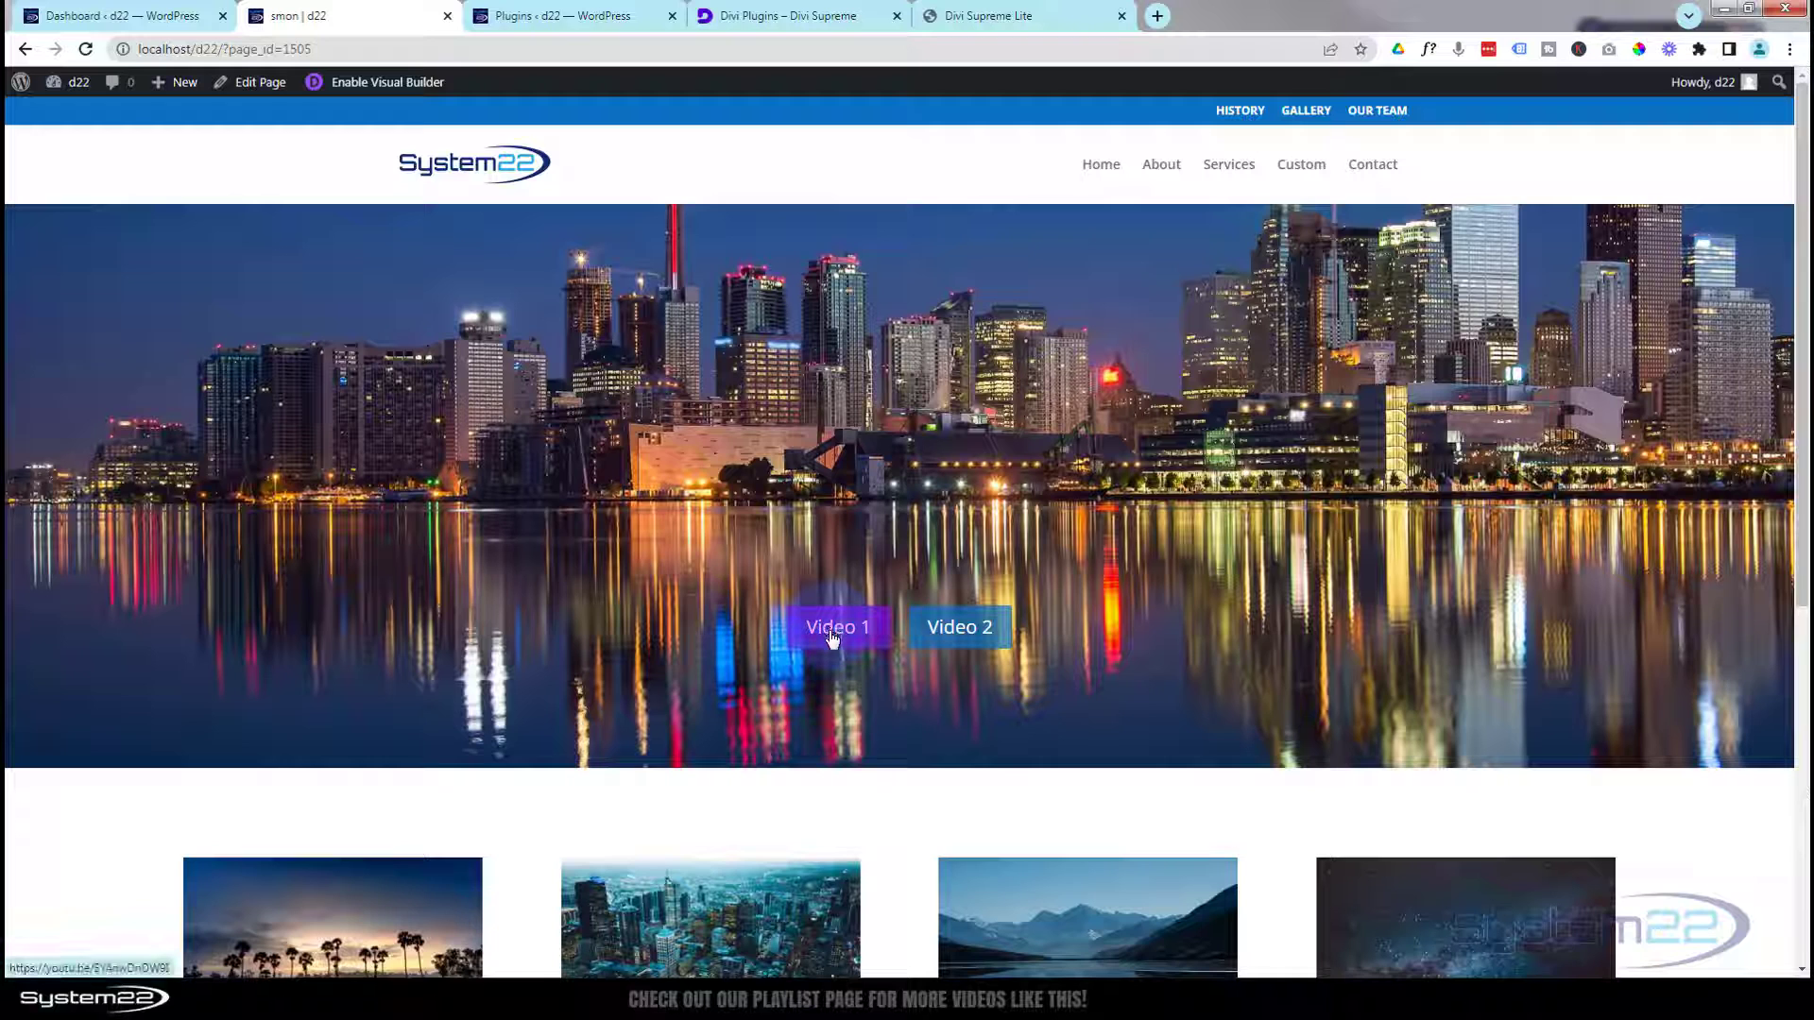
pyautogui.click(955, 636)
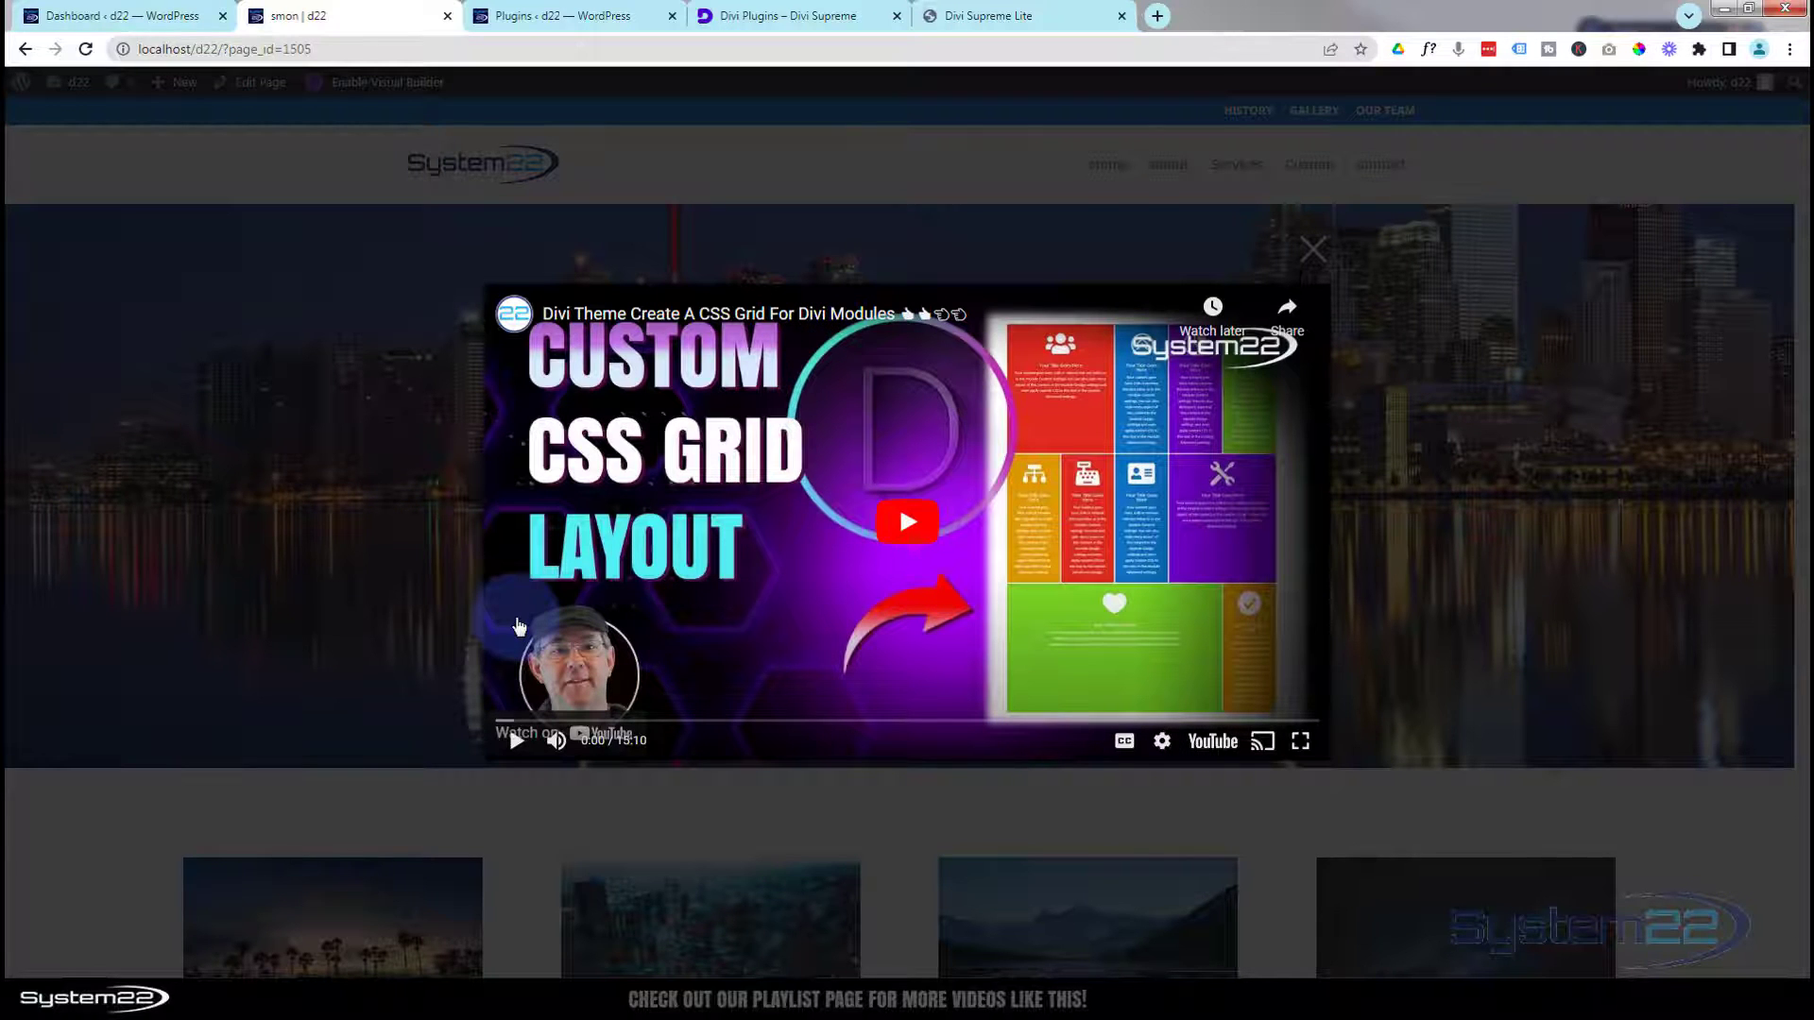
pyautogui.click(1427, 306)
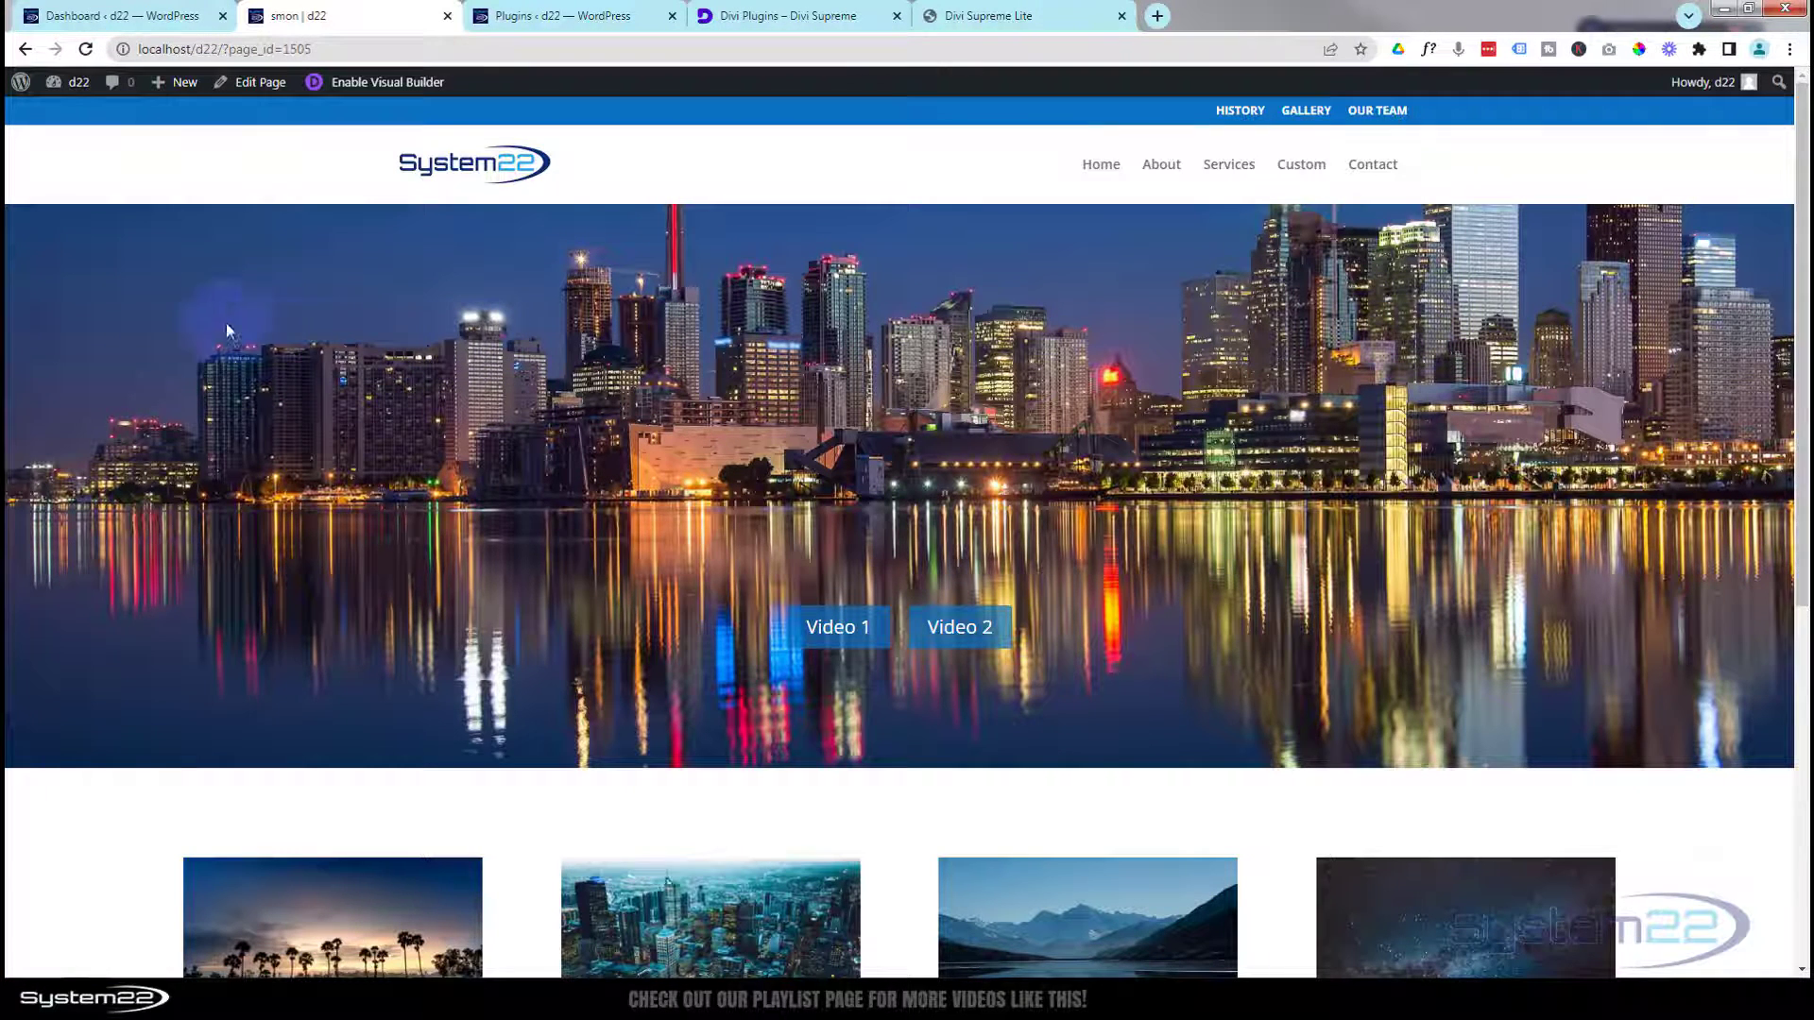
# Review the Supreme Modules Lite entry on the Divi Plugins page and the plugin options in the WordPress dashboard
pyautogui.click(788, 15)
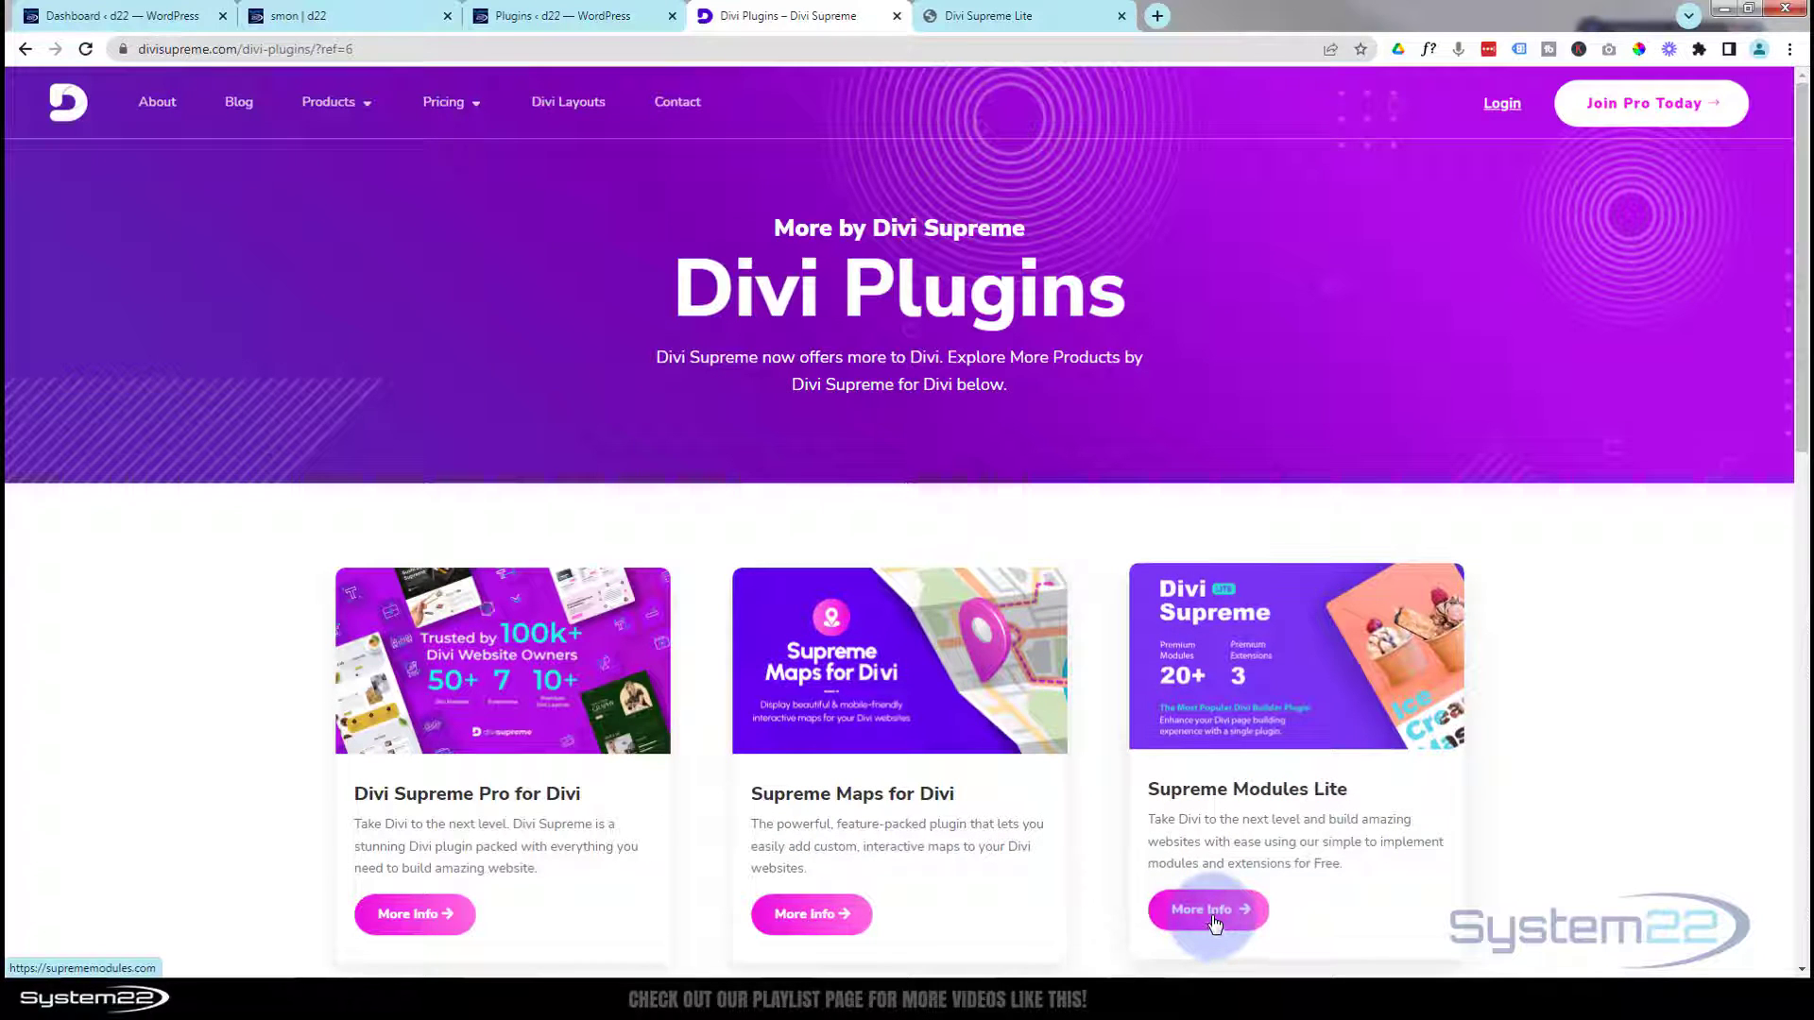
pyautogui.click(104, 19)
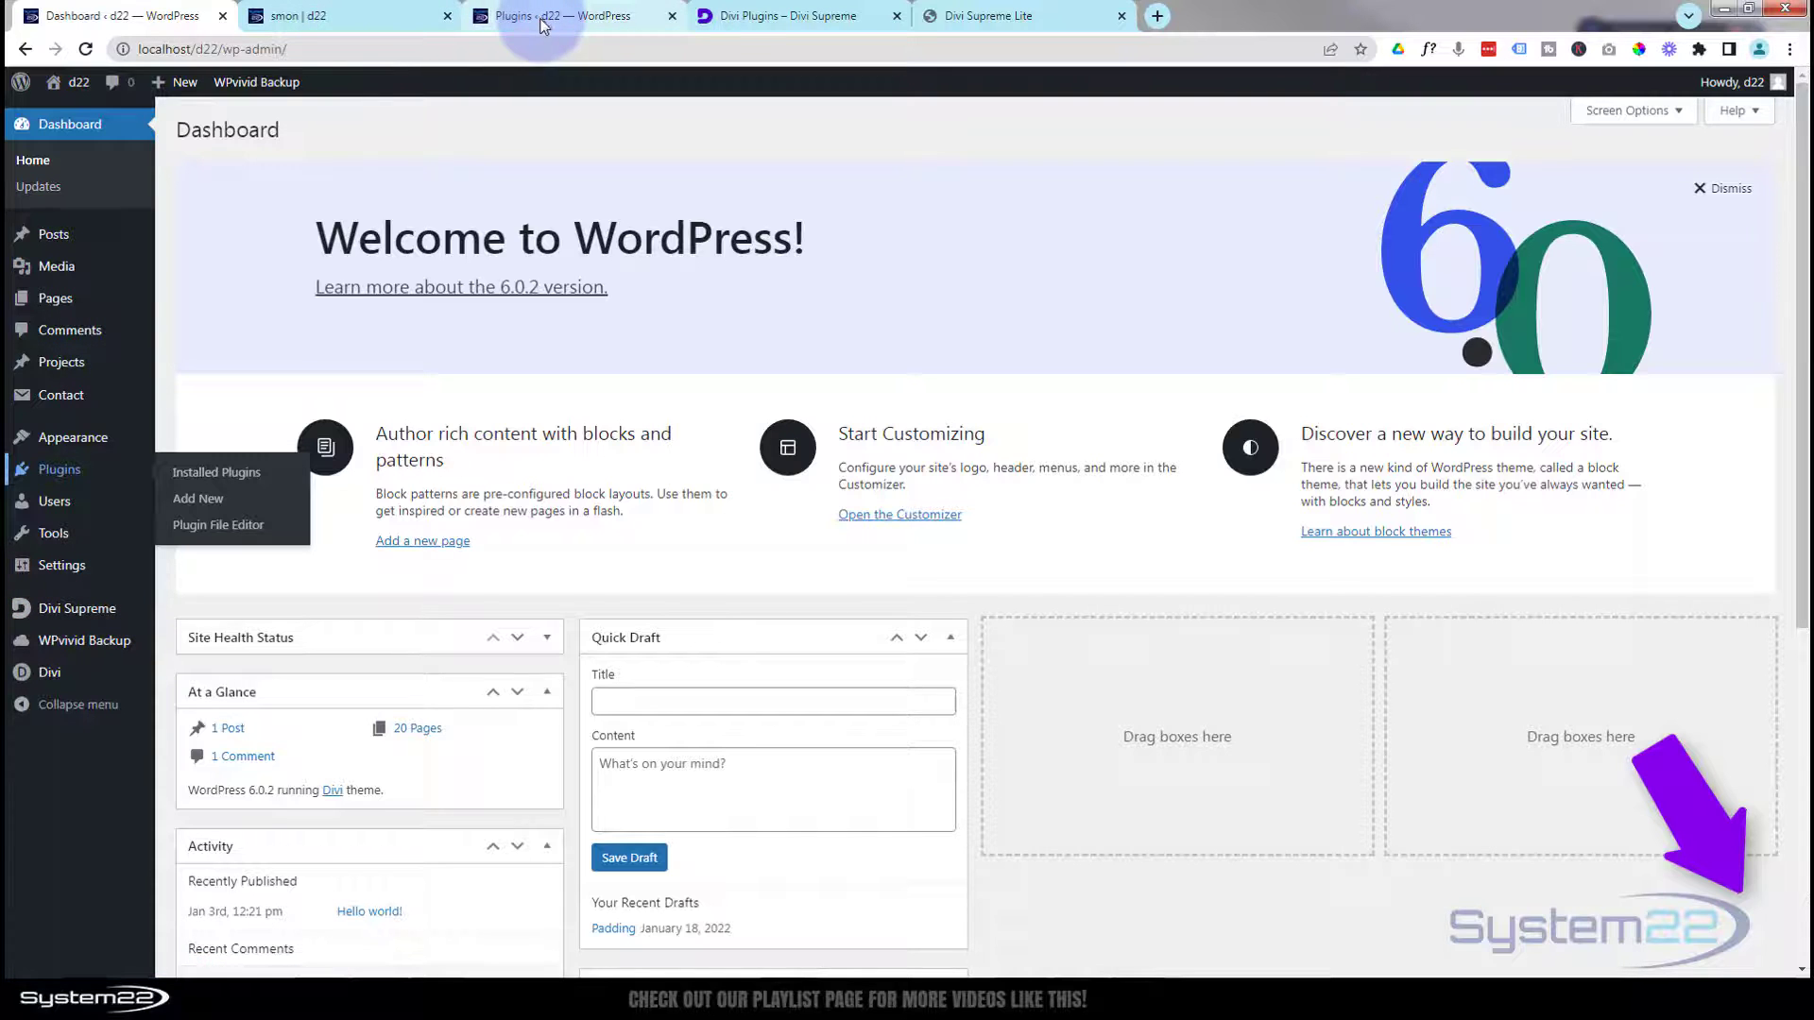
# Return to the smon page, open the Video 1 lightbox once more, and close it
pyautogui.click(398, 15)
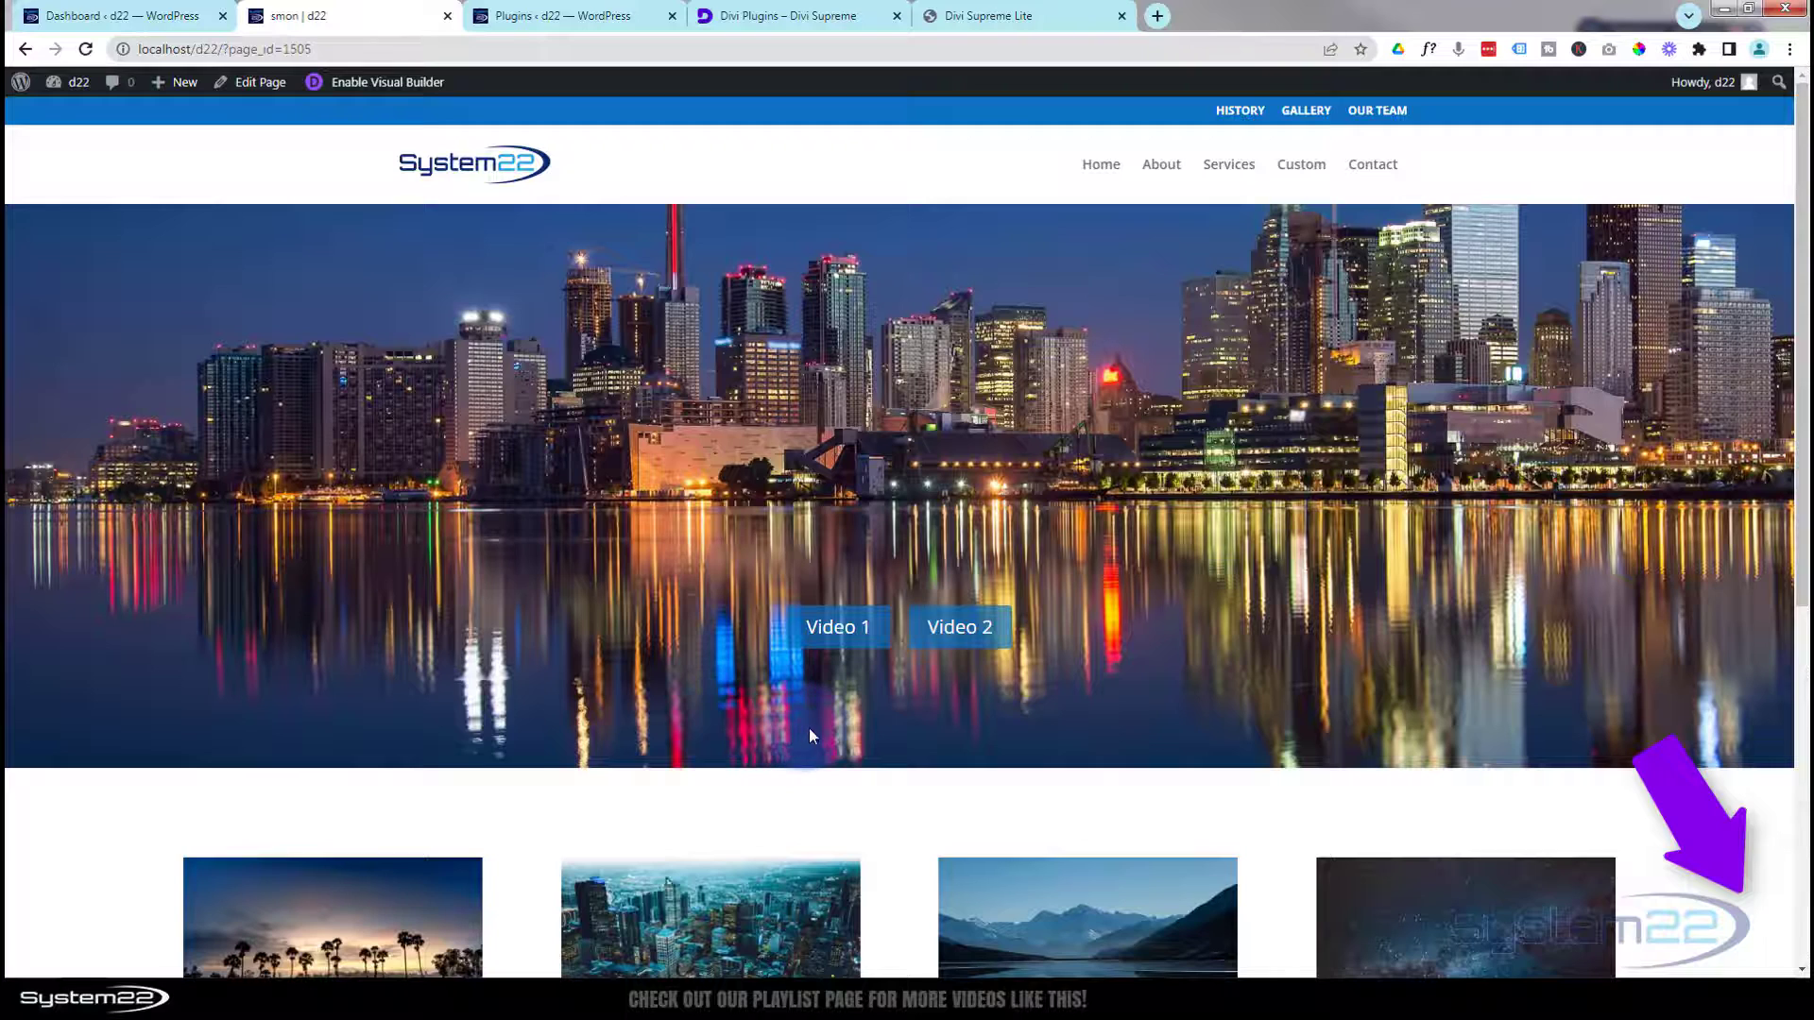
pyautogui.click(835, 648)
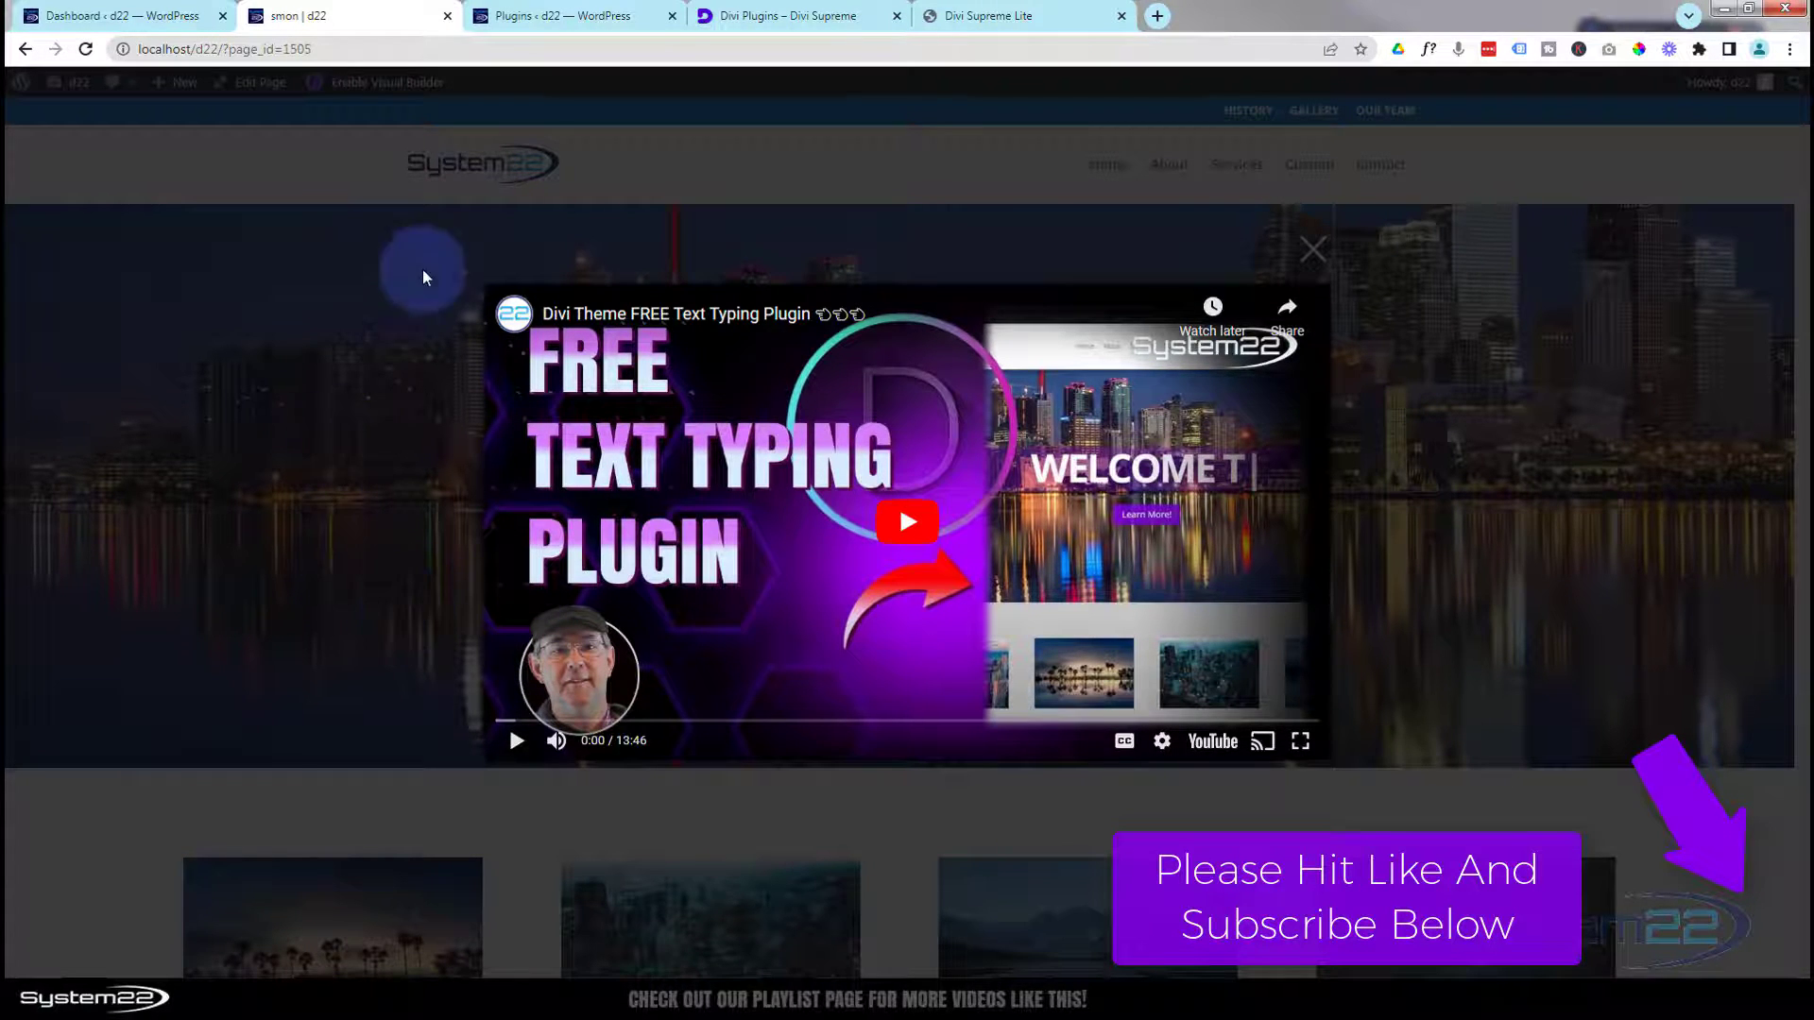
pyautogui.click(1313, 251)
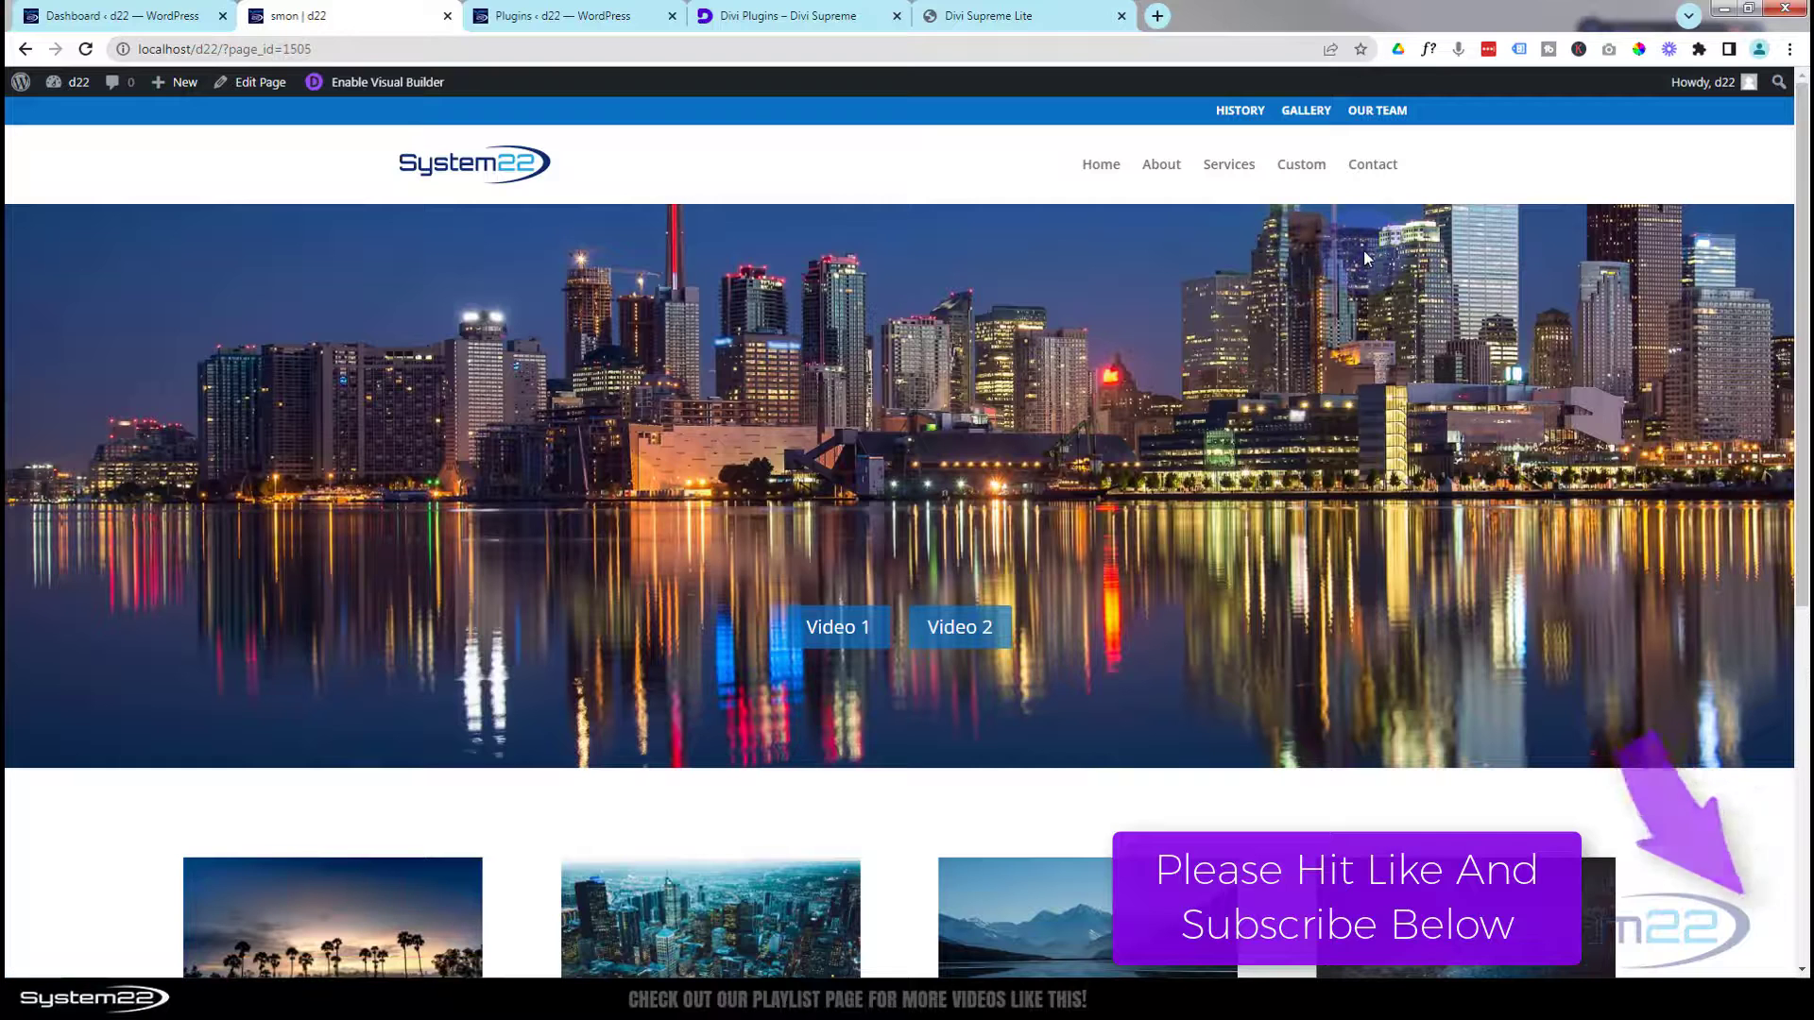